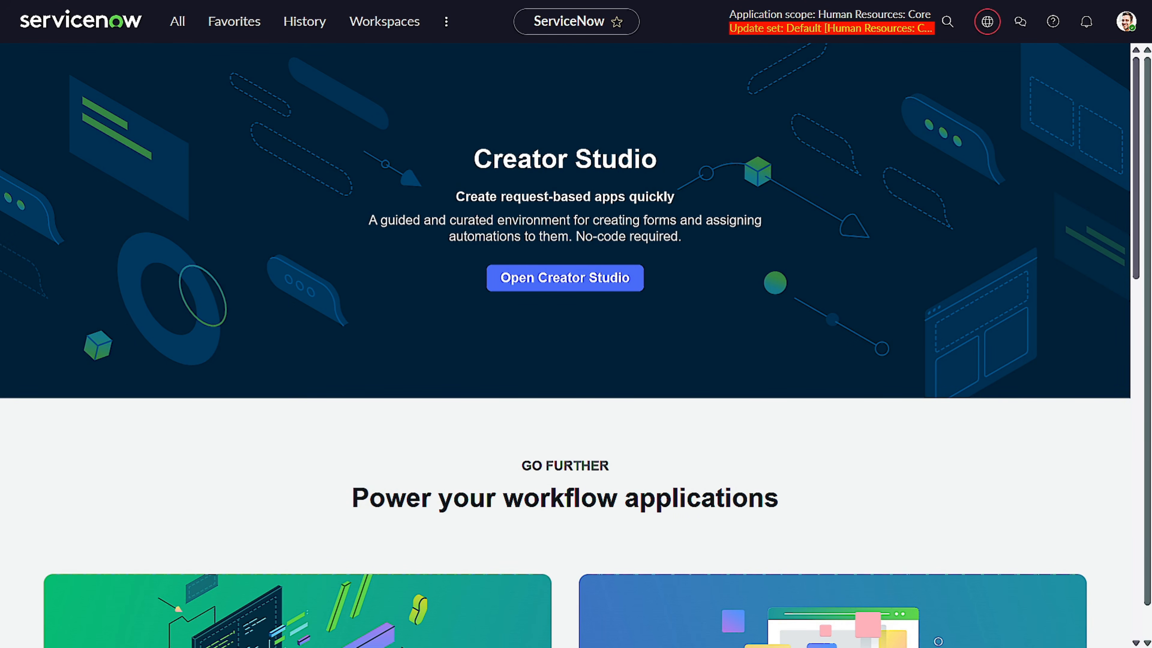
Step: Find Employee Center in the navigator, open it and look over its home page
{"action": "left_click", "coordinate": [177, 21]}
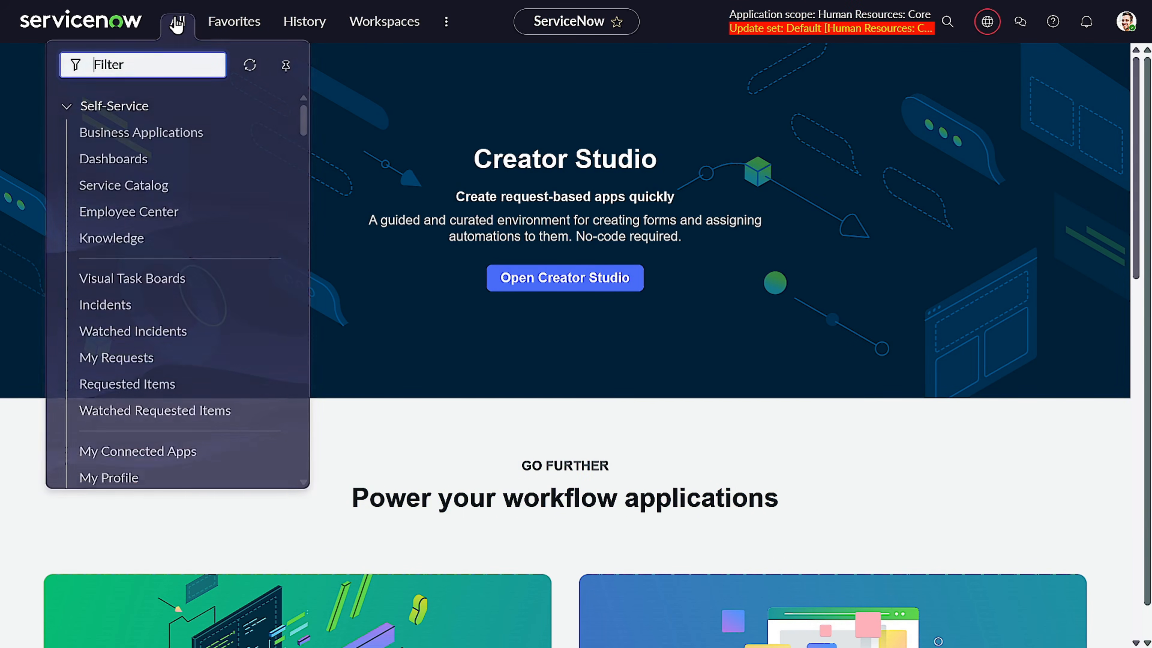
{"action": "type", "text": "employee"}
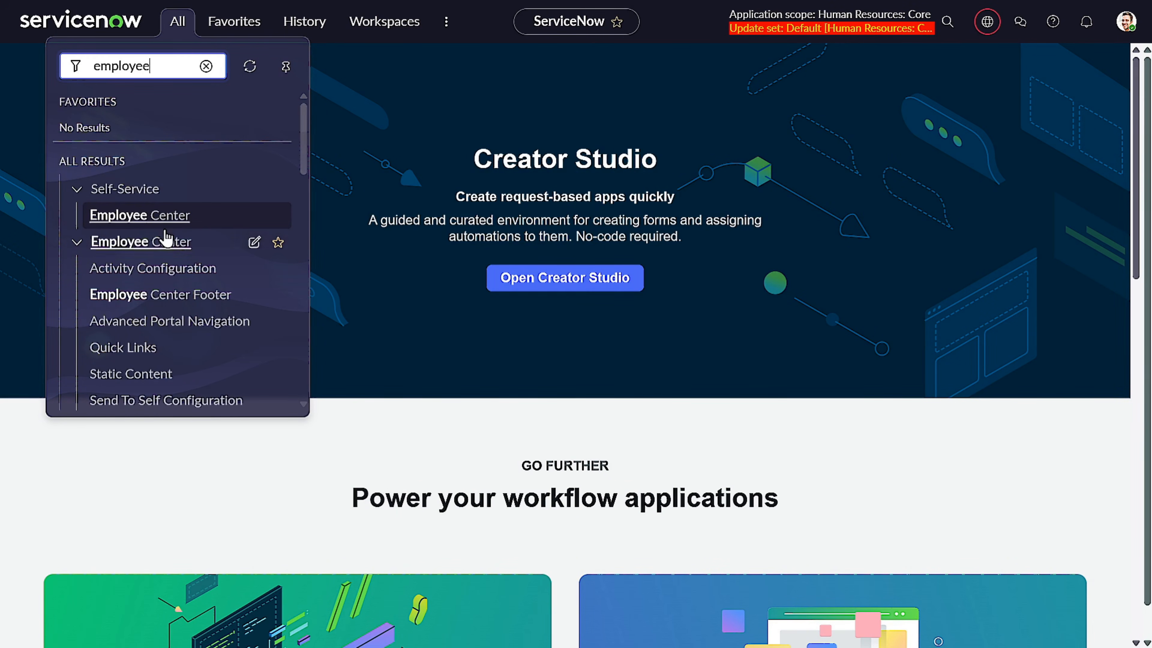
{"action": "left_click", "coordinate": [152, 213]}
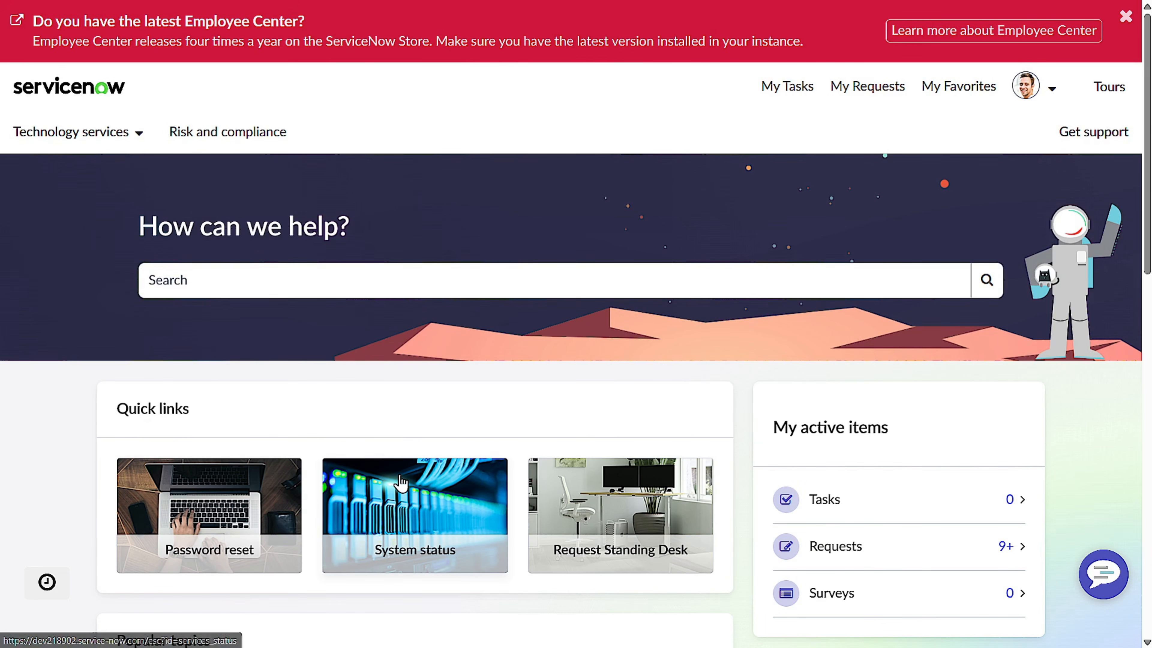
{"action": "scroll", "coordinate": [399, 481], "scroll_direction": "down", "scroll_amount": 2}
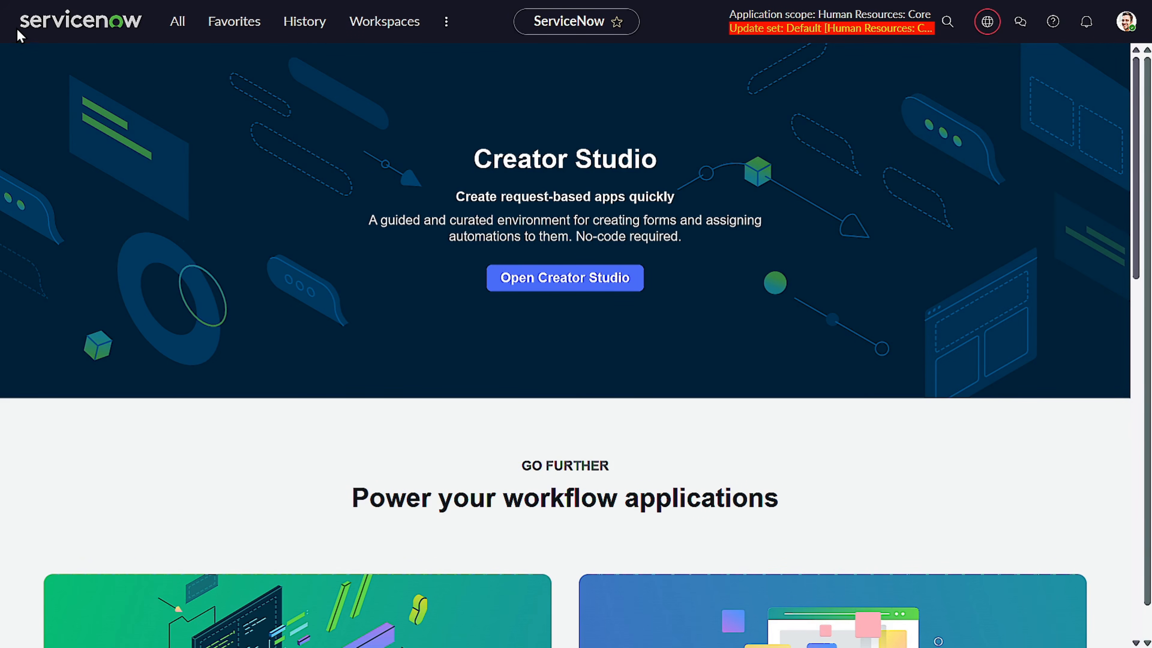
Step: Search the navigator for "roles" and open the User Roles list
{"action": "left_click", "coordinate": [177, 20]}
{"action": "key", "text": "BackSpace"}
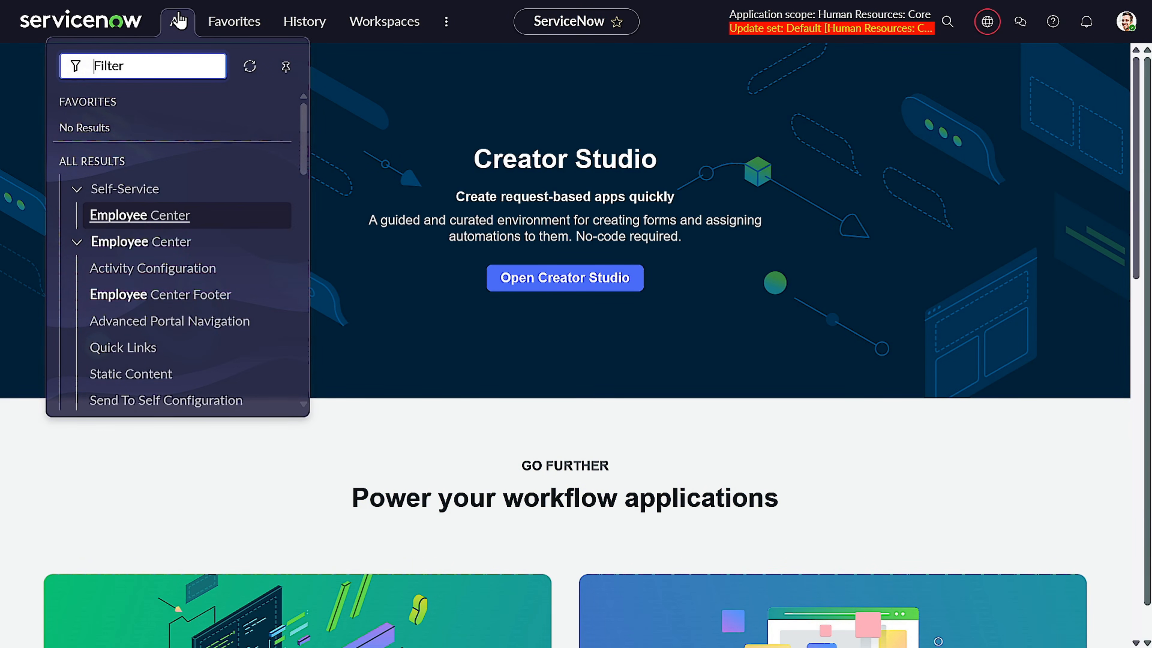
{"action": "type", "text": "ro"}
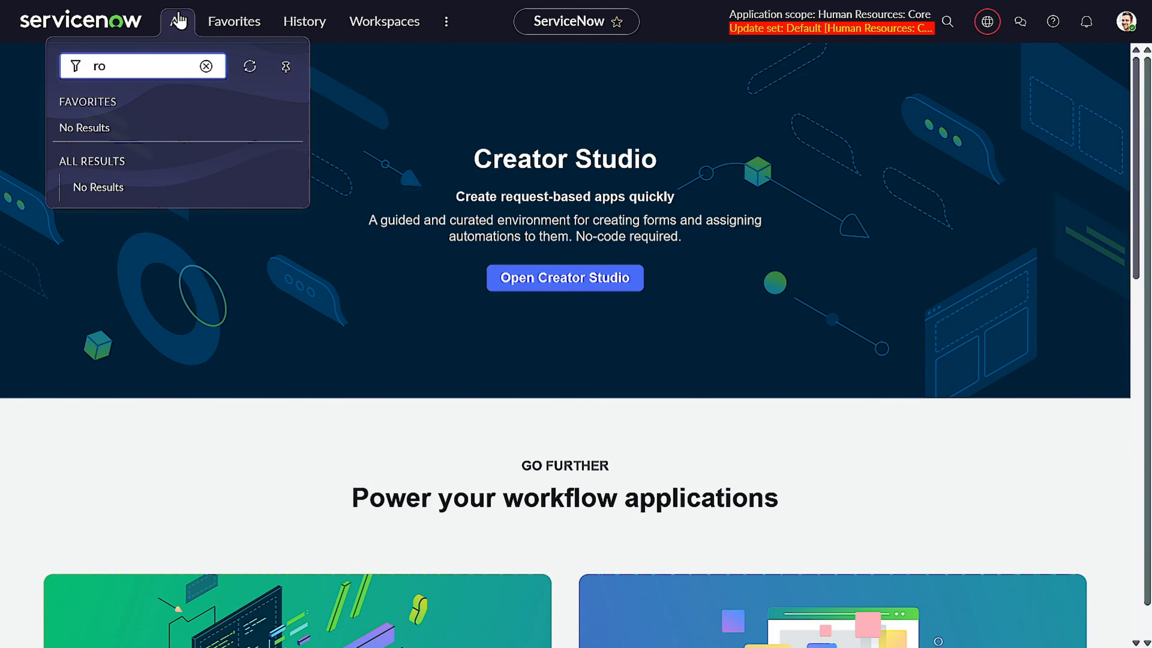
{"action": "type", "text": ";les"}
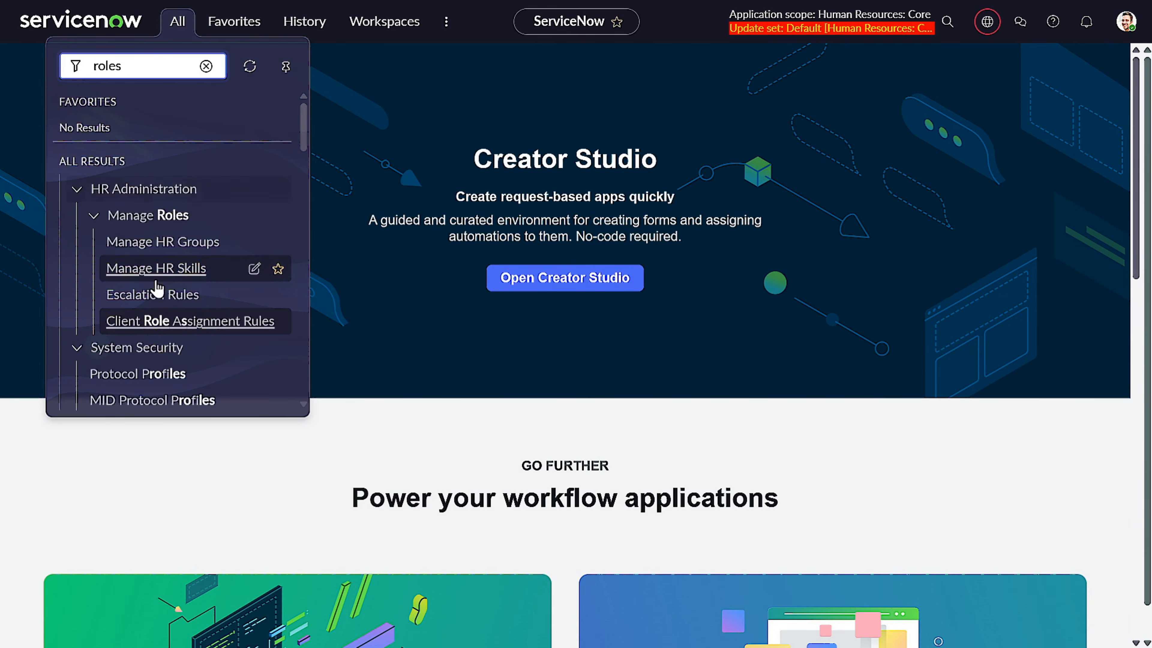
{"action": "scroll", "coordinate": [148, 268], "scroll_direction": "down", "scroll_amount": 15}
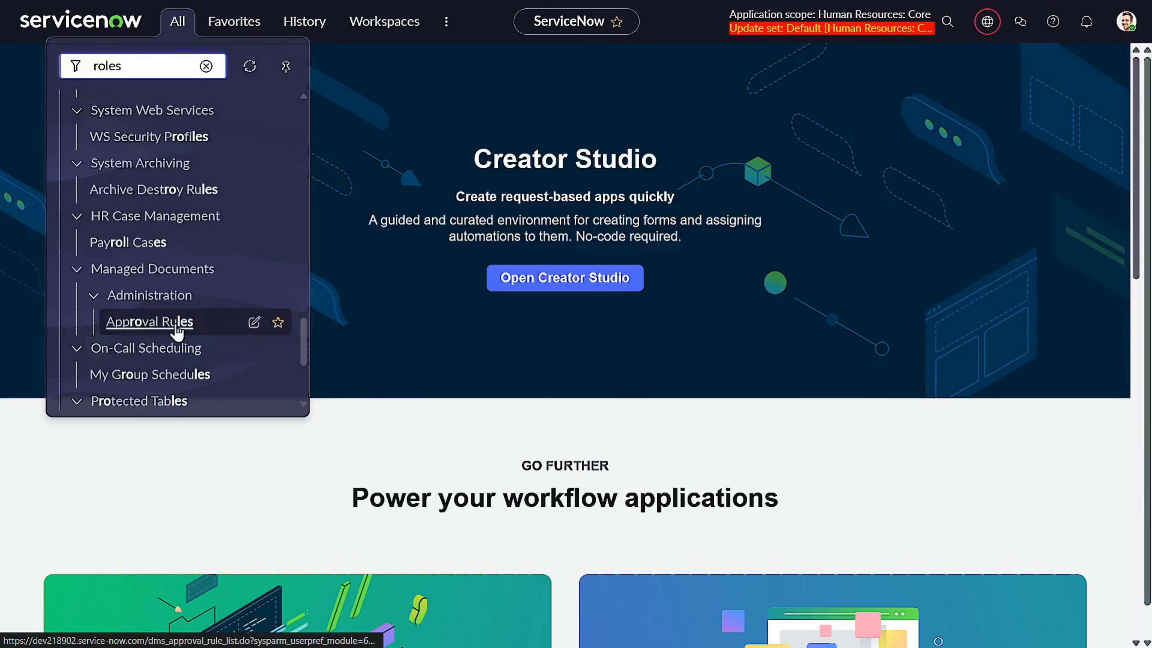
{"action": "scroll", "coordinate": [176, 331], "scroll_direction": "down", "scroll_amount": 5}
{"action": "scroll", "coordinate": [182, 306], "scroll_direction": "up", "scroll_amount": 5}
{"action": "scroll", "coordinate": [184, 306], "scroll_direction": "up", "scroll_amount": 10}
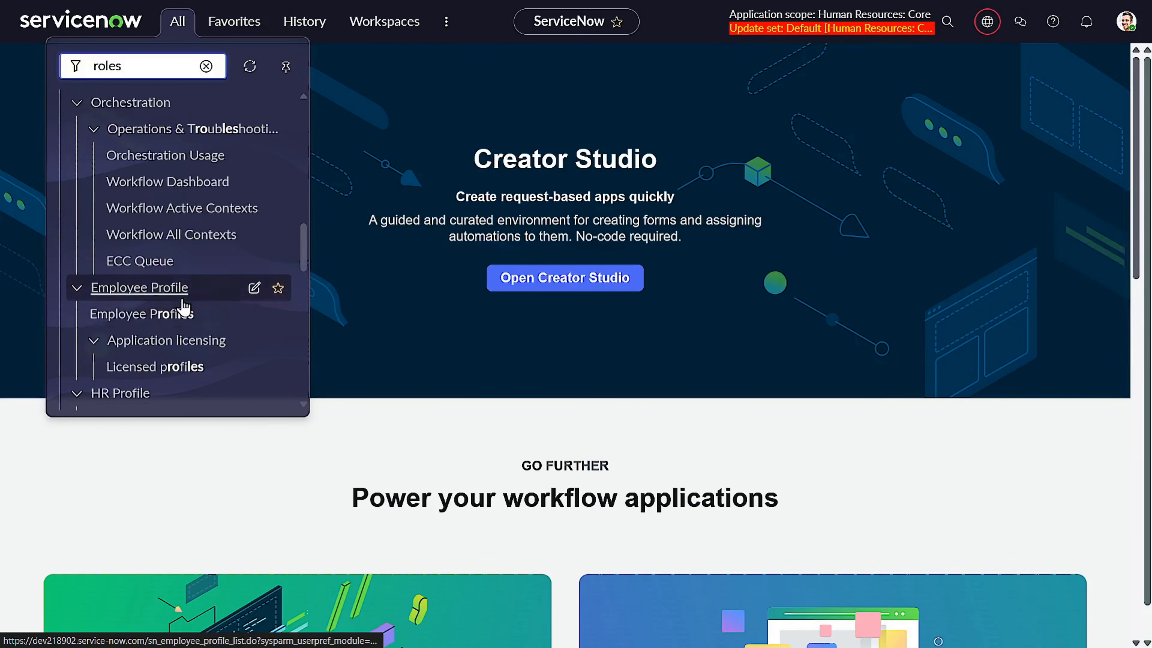
{"action": "scroll", "coordinate": [184, 305], "scroll_direction": "up", "scroll_amount": 5}
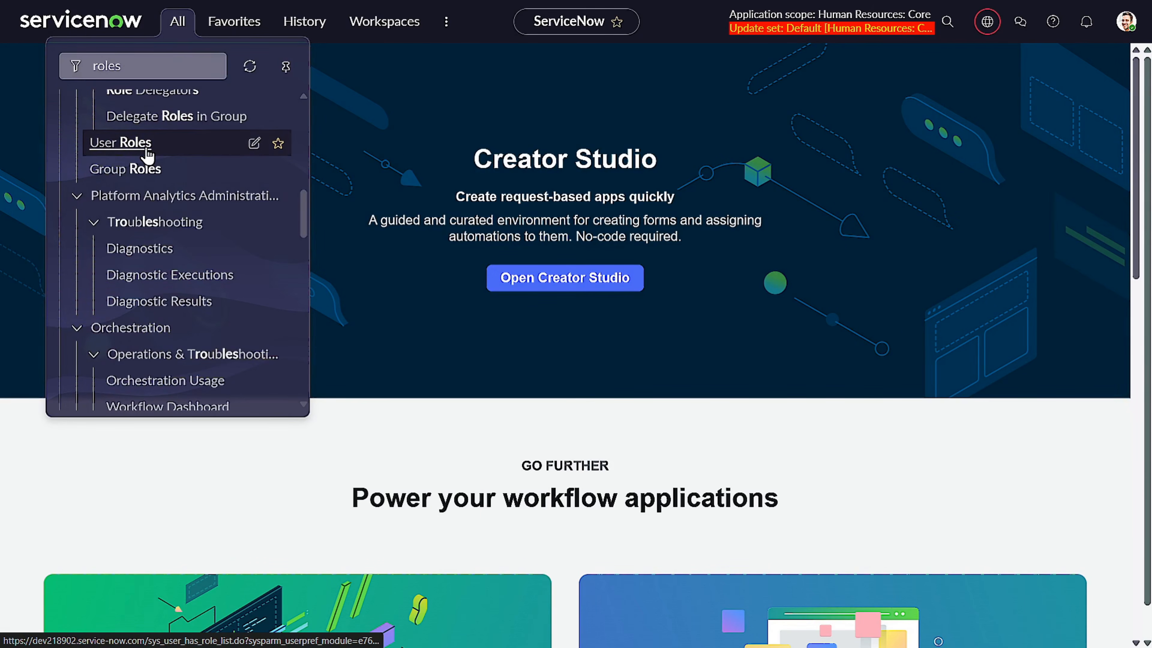
{"action": "left_click", "coordinate": [146, 150]}
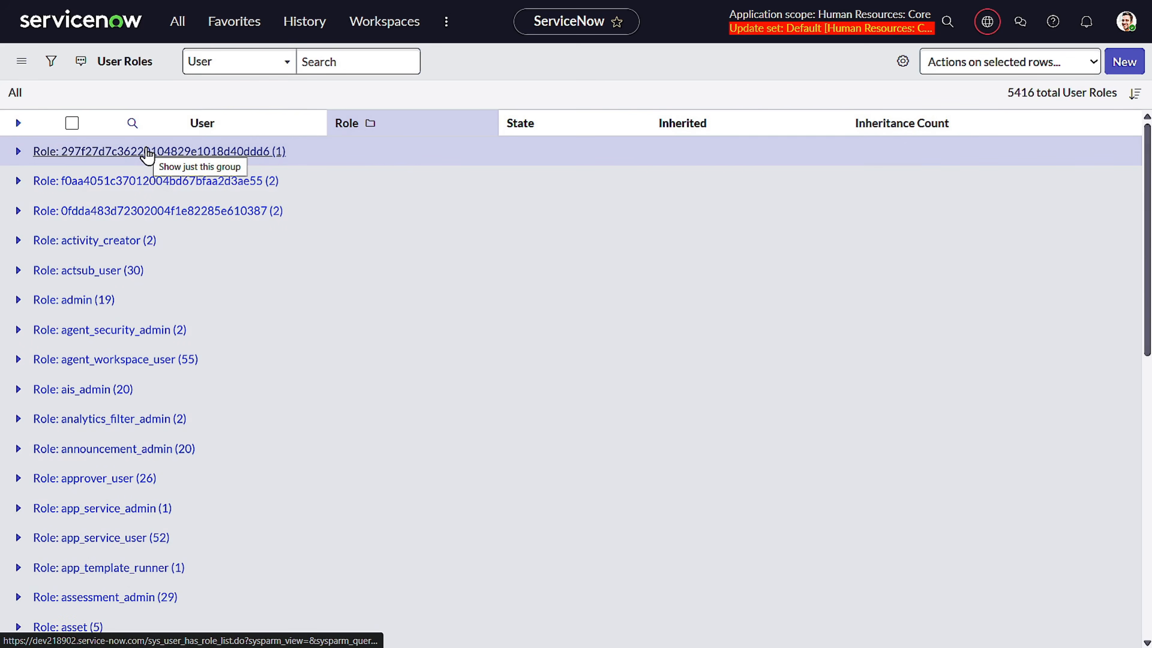
Step: Try to find an application field for filtering the User Roles list
{"action": "left_click", "coordinate": [51, 61]}
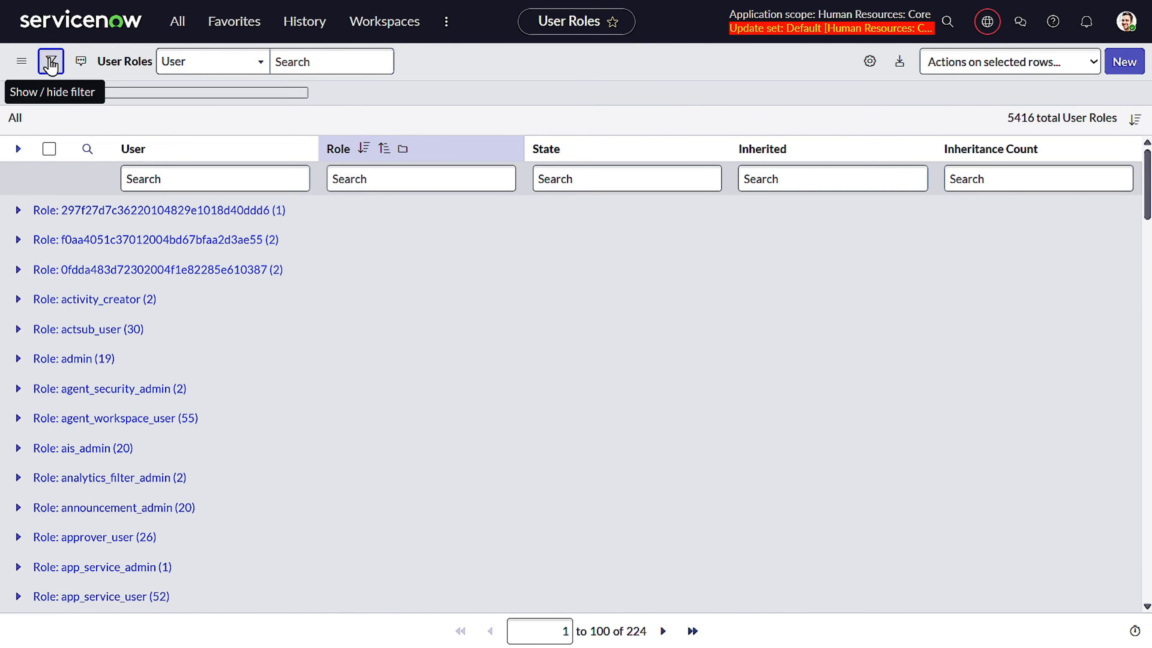
{"action": "left_click", "coordinate": [154, 145]}
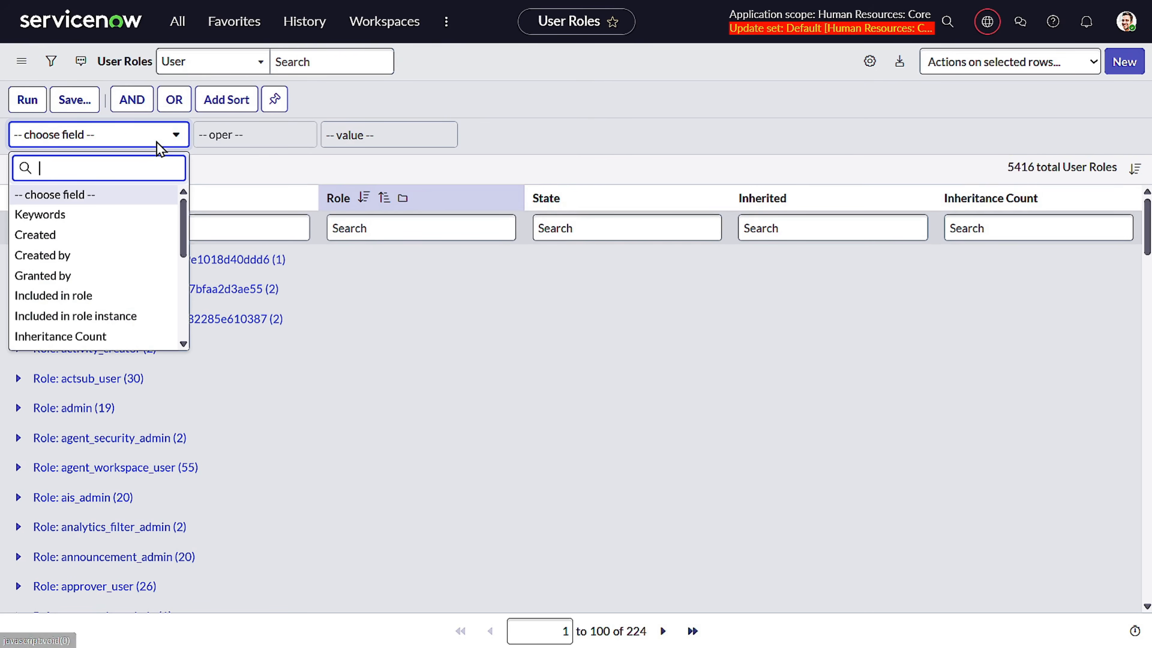
{"action": "type", "text": "app"}
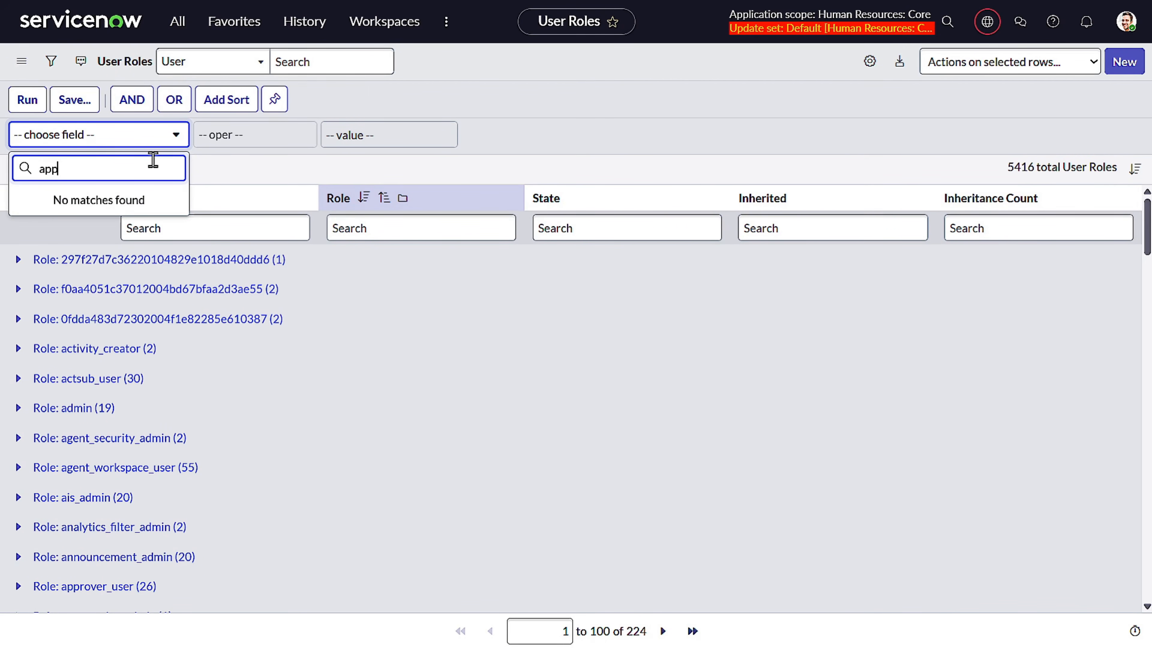
{"action": "key", "text": "BackSpace"}
{"action": "key", "text": "BackSpace"}
{"action": "key", "text": "BackSpace"}
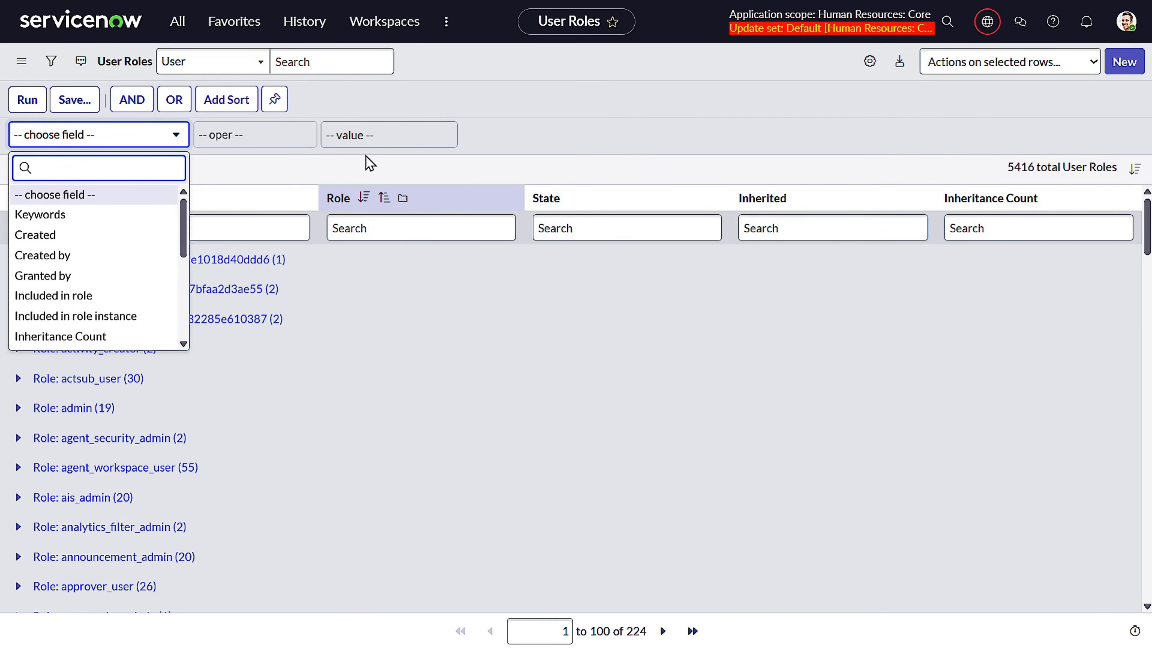
{"action": "scroll", "coordinate": [48, 277], "scroll_direction": "down", "scroll_amount": 5}
{"action": "scroll", "coordinate": [48, 276], "scroll_direction": "down", "scroll_amount": 4}
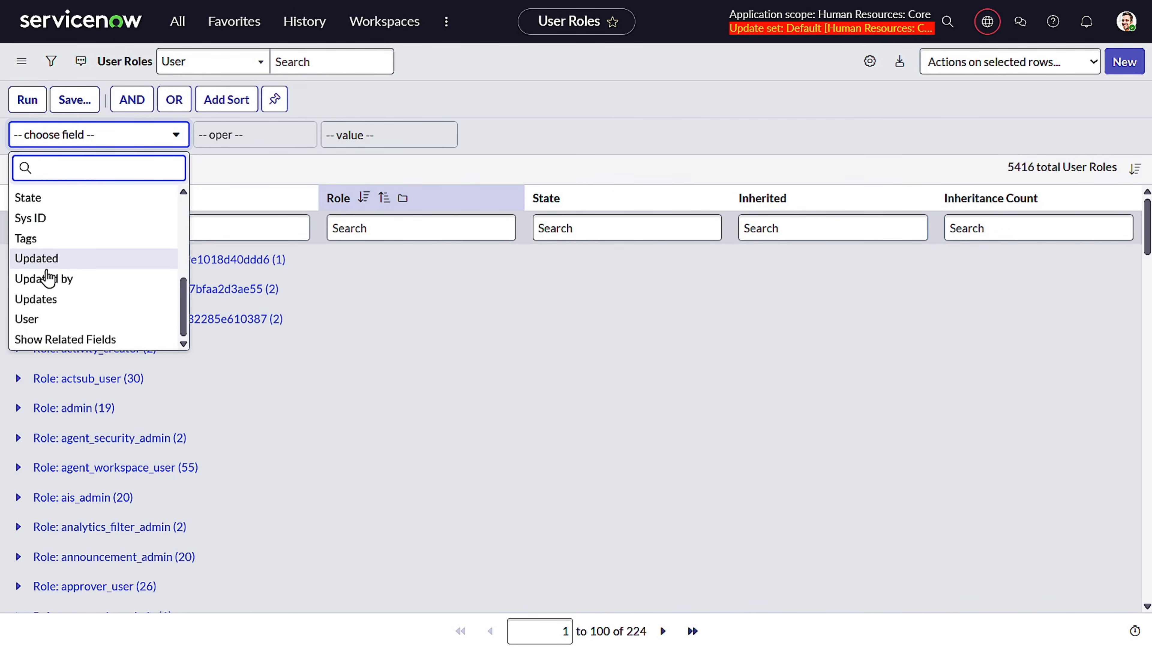
{"action": "scroll", "coordinate": [49, 276], "scroll_direction": "up", "scroll_amount": 5}
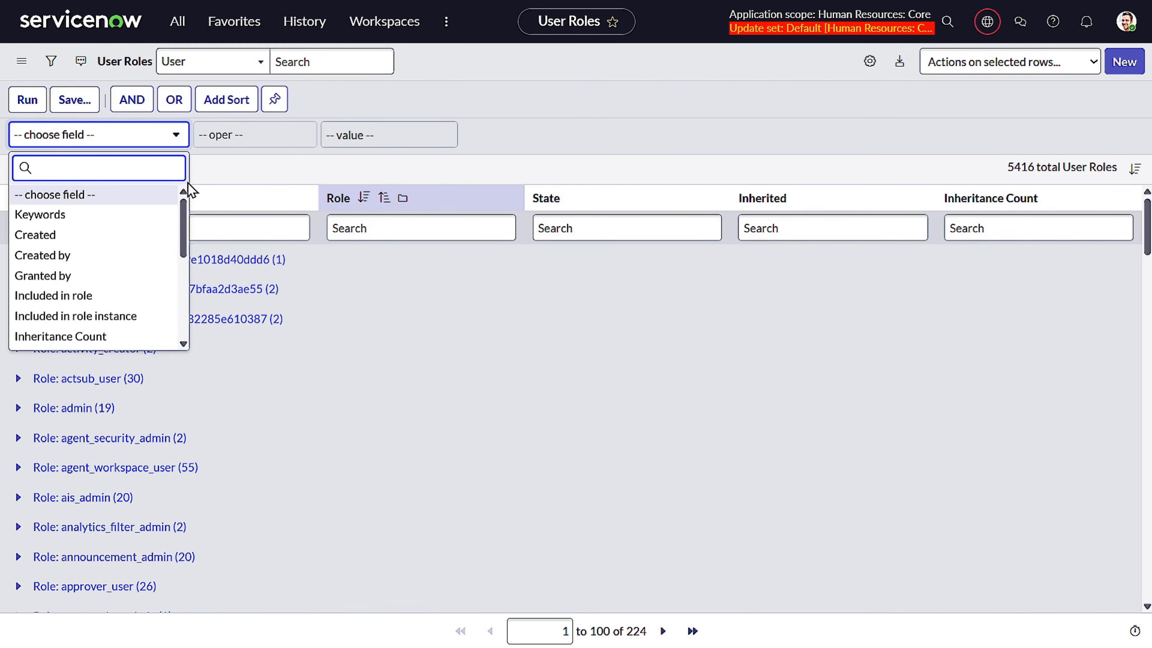
Step: Search the navigator for "role" and open the Roles list under Users and Groups
{"action": "left_click", "coordinate": [168, 26]}
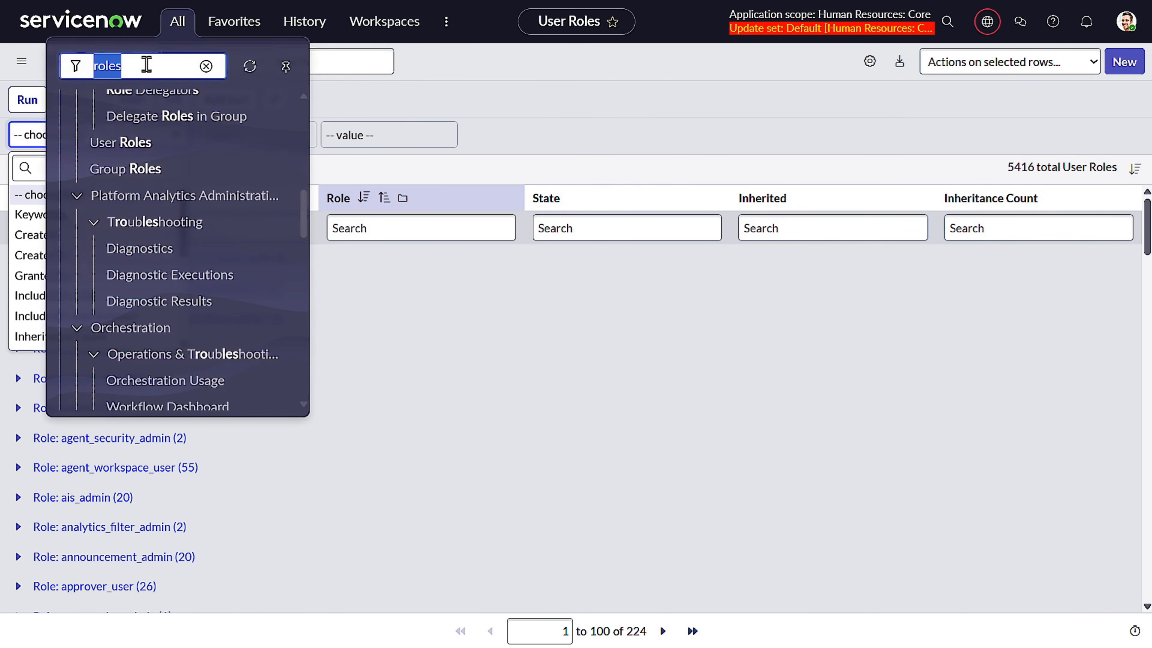
{"action": "type", "text": "role"}
{"action": "scroll", "coordinate": [145, 229], "scroll_direction": "down", "scroll_amount": 3}
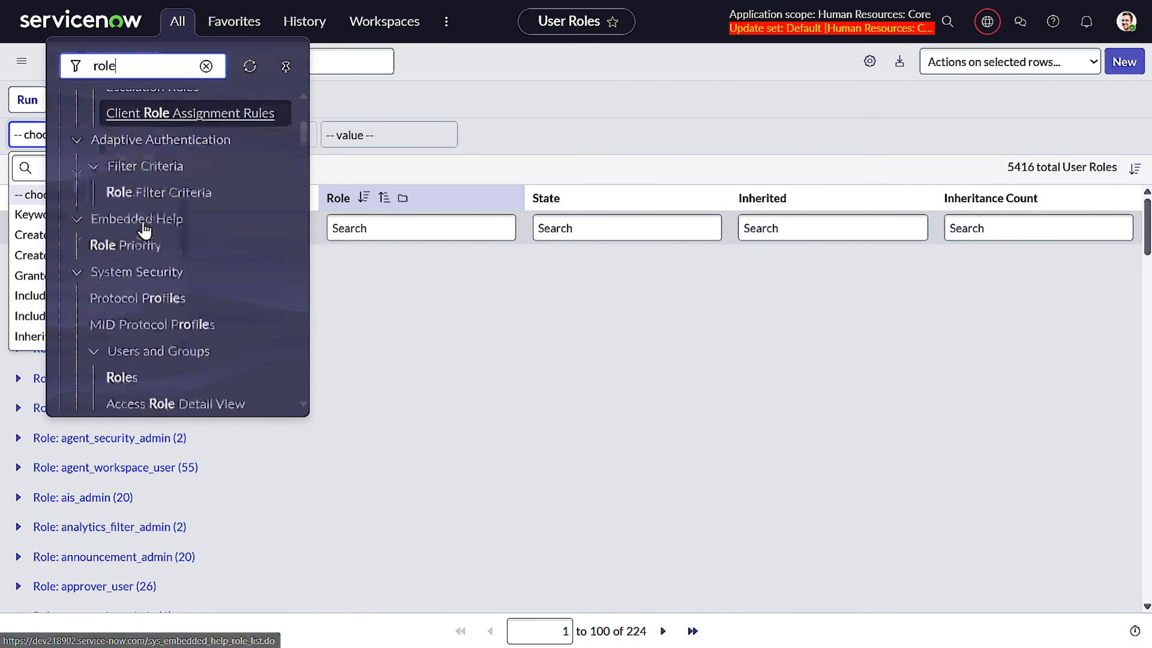
{"action": "scroll", "coordinate": [144, 229], "scroll_direction": "down", "scroll_amount": 3}
{"action": "left_click", "coordinate": [158, 284]}
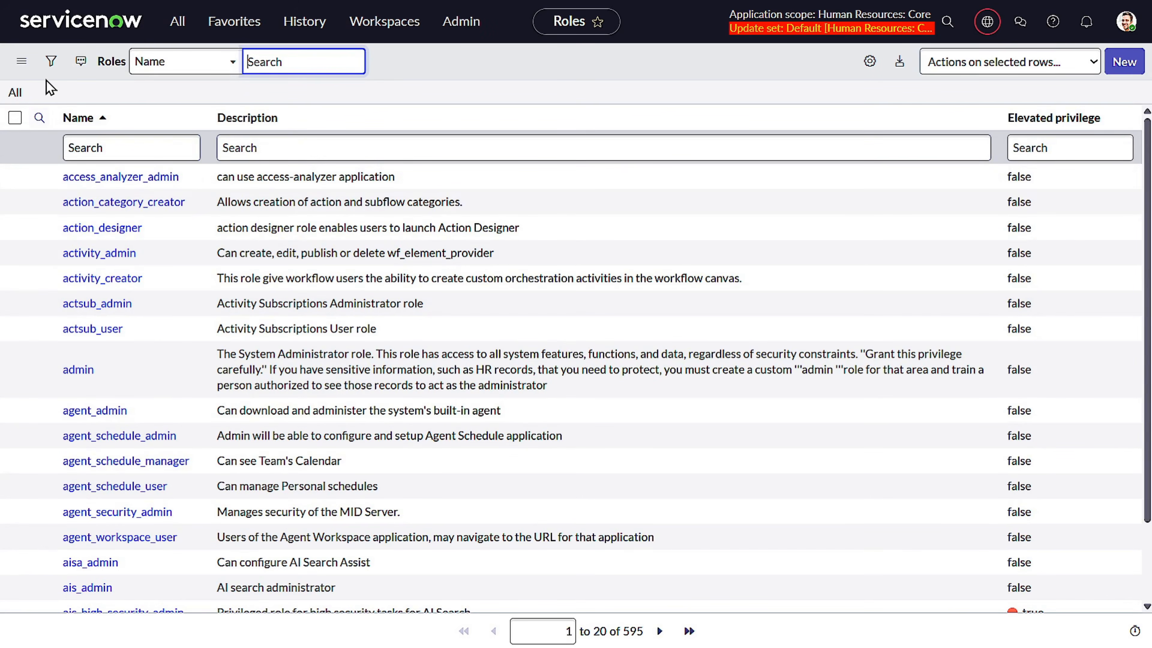
Step: Filter the Roles list to records whose Application is Human Resources: Core
{"action": "left_click", "coordinate": [50, 61]}
{"action": "left_click", "coordinate": [85, 133]}
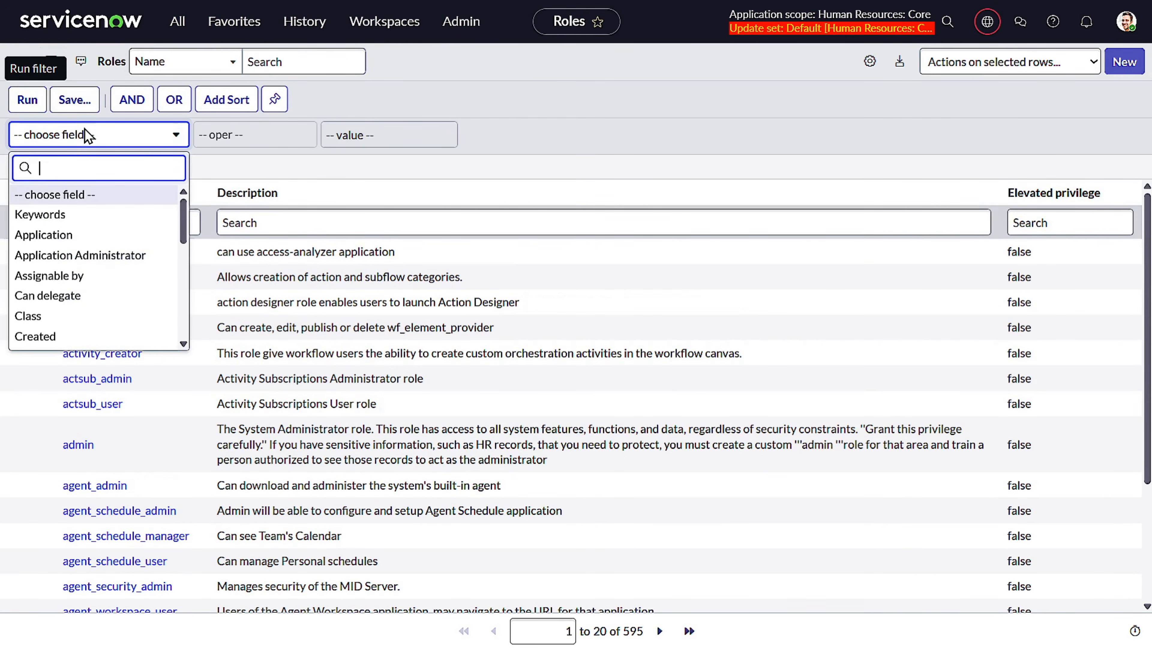
{"action": "type", "text": "a"}
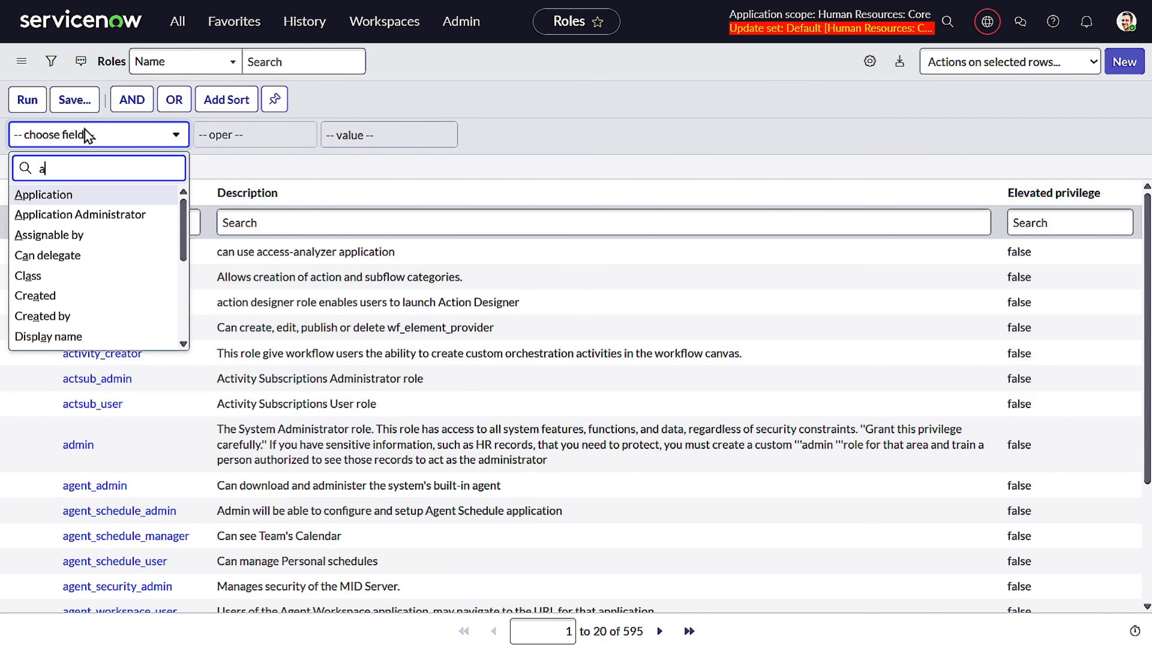
{"action": "key", "text": "Return"}
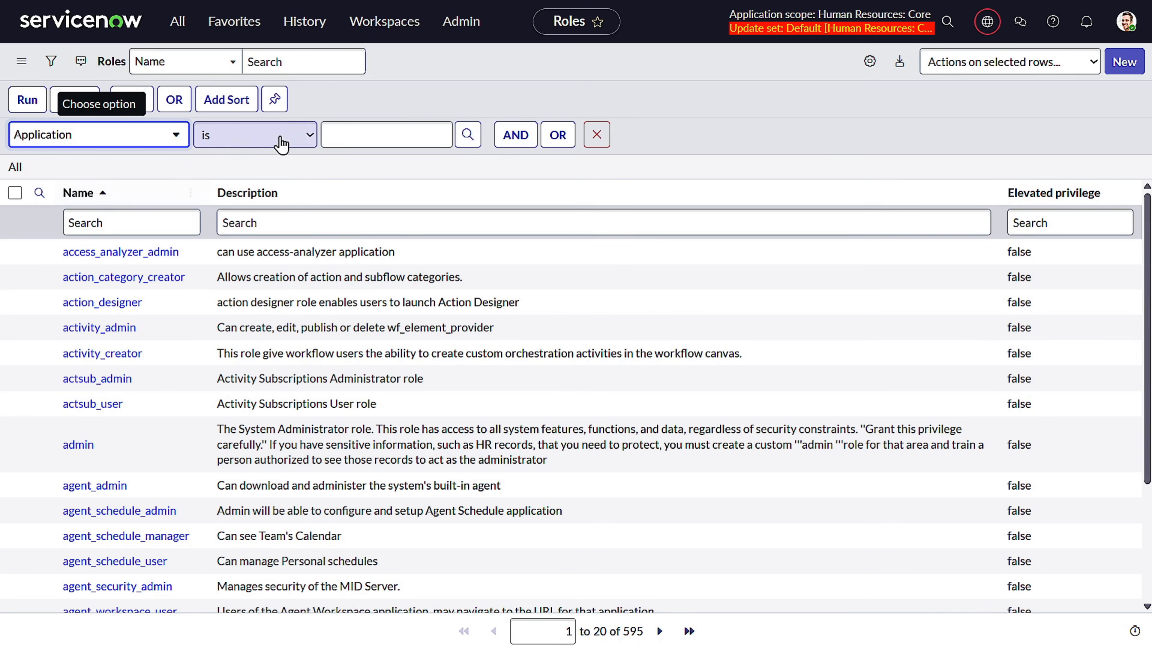
{"action": "left_click", "coordinate": [372, 134]}
{"action": "type", "text": "huma"}
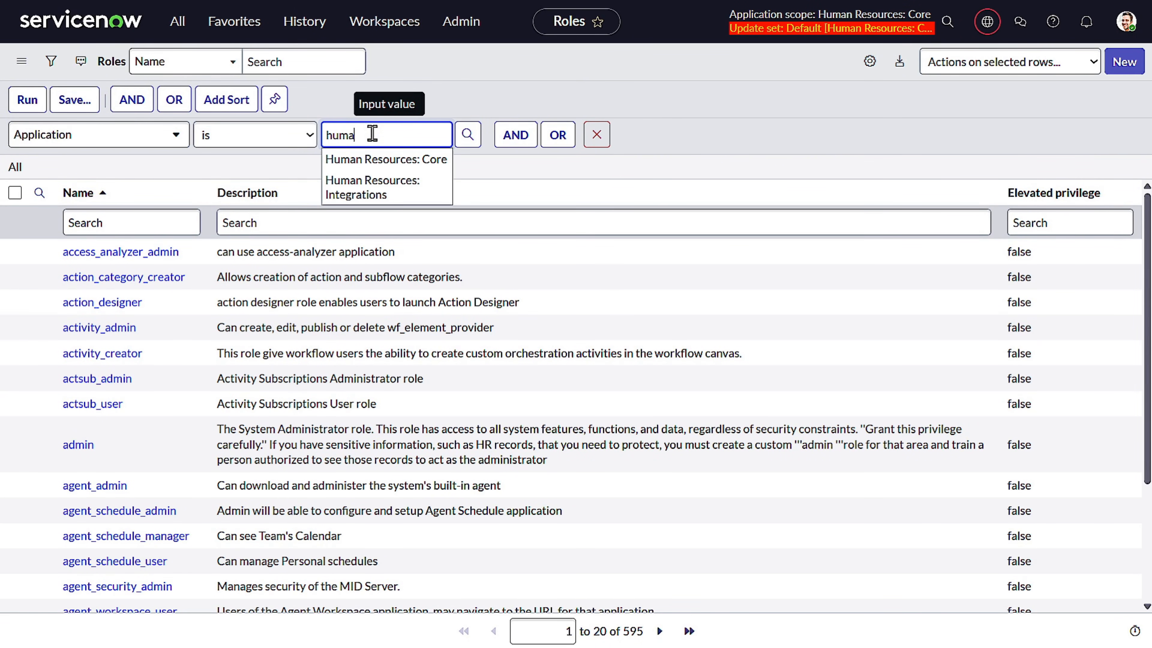
{"action": "left_click", "coordinate": [371, 159]}
{"action": "left_click", "coordinate": [28, 100]}
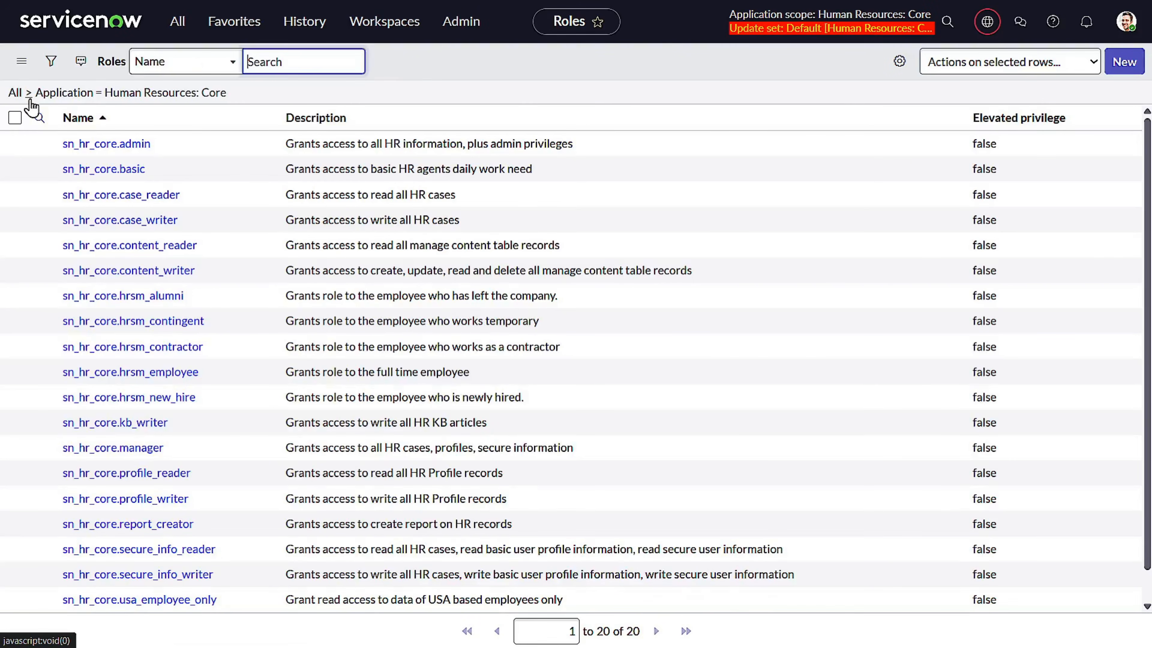
{"action": "left_click", "coordinate": [39, 117]}
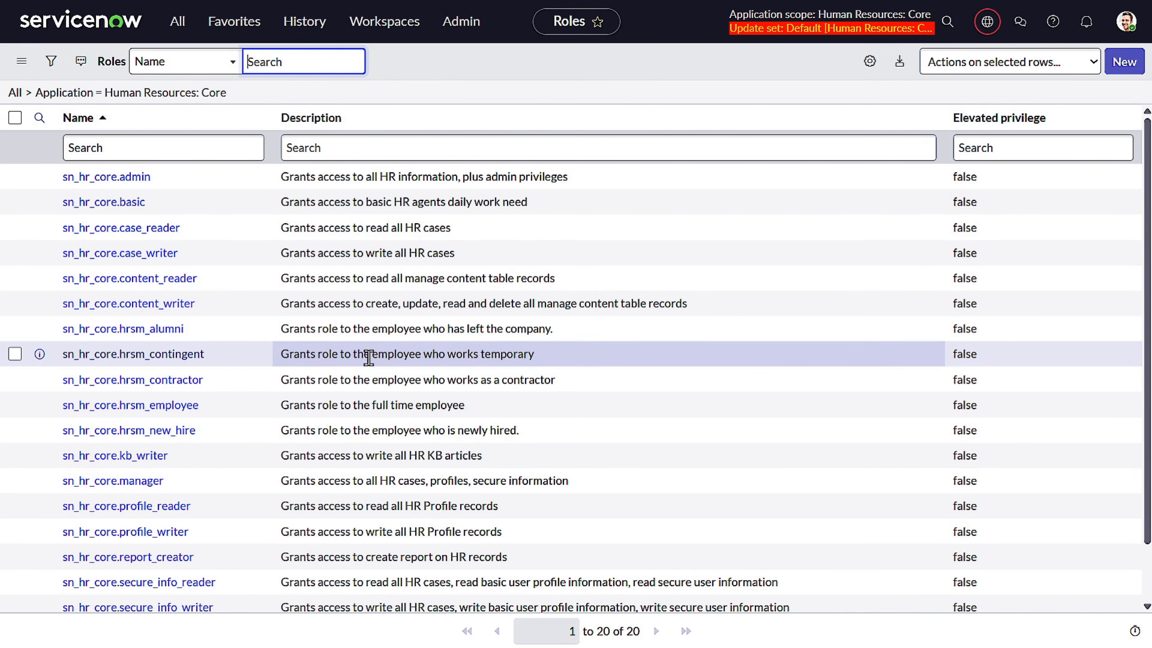
Step: Review the names of the Human Resources: Core roles, focusing on sn_hr_core.basic and sn_hr_core.manager
{"action": "left_click_drag", "start_coordinate": [196, 170], "coordinate": [176, 209]}
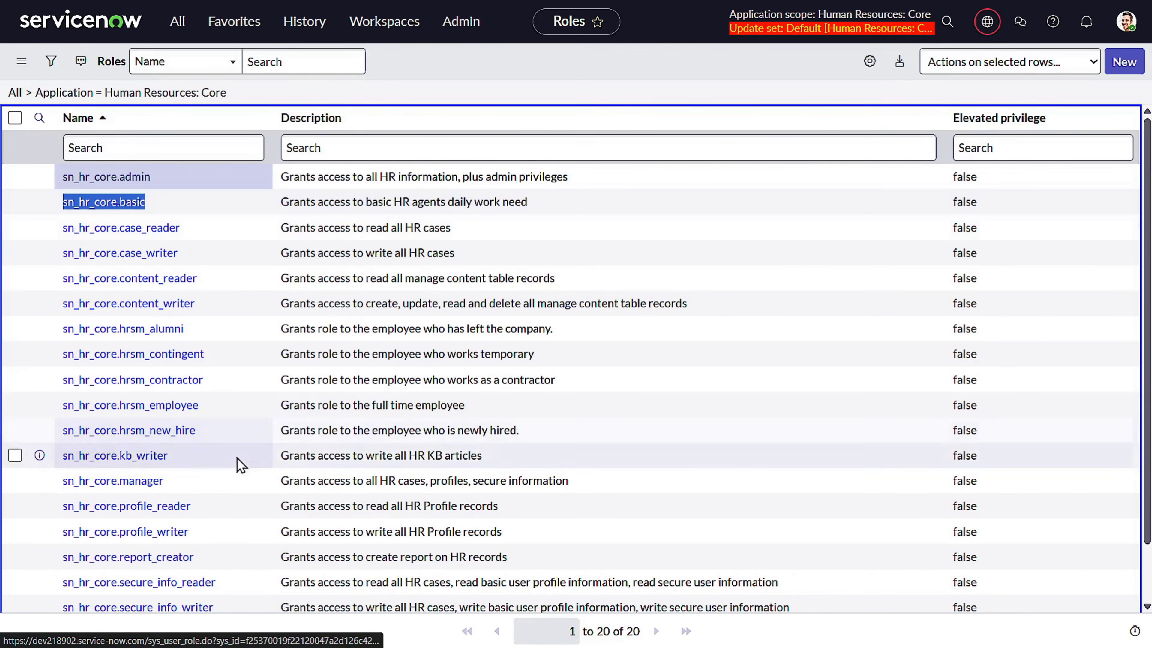
{"action": "left_click_drag", "start_coordinate": [198, 479], "coordinate": [58, 483]}
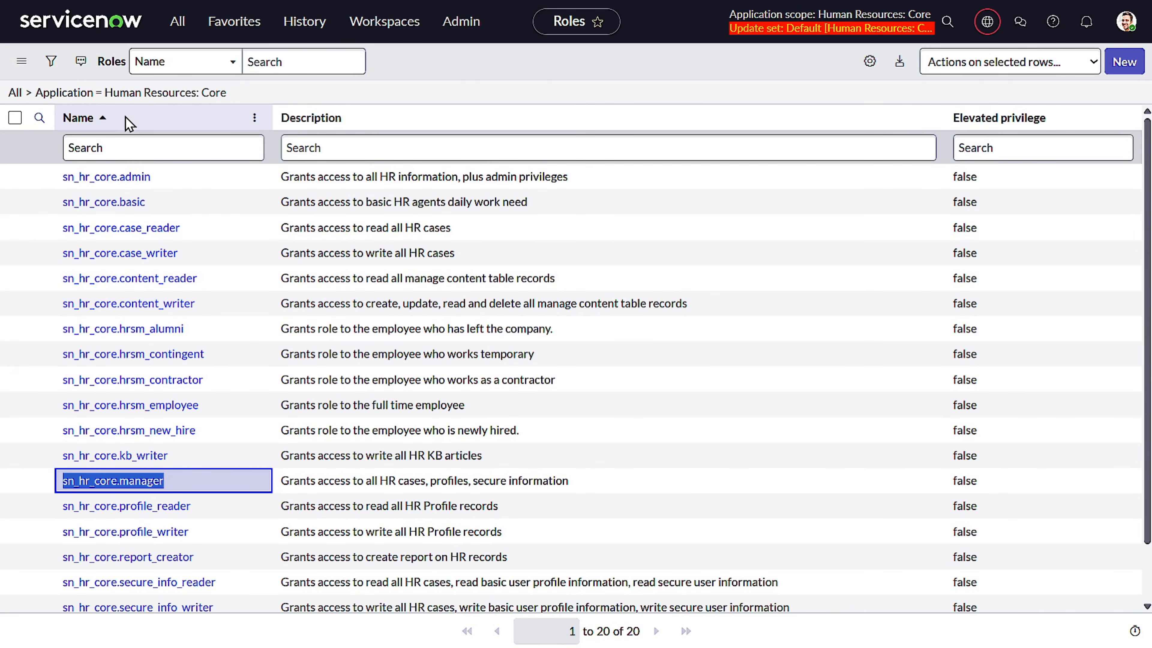
{"action": "left_click", "coordinate": [249, 97]}
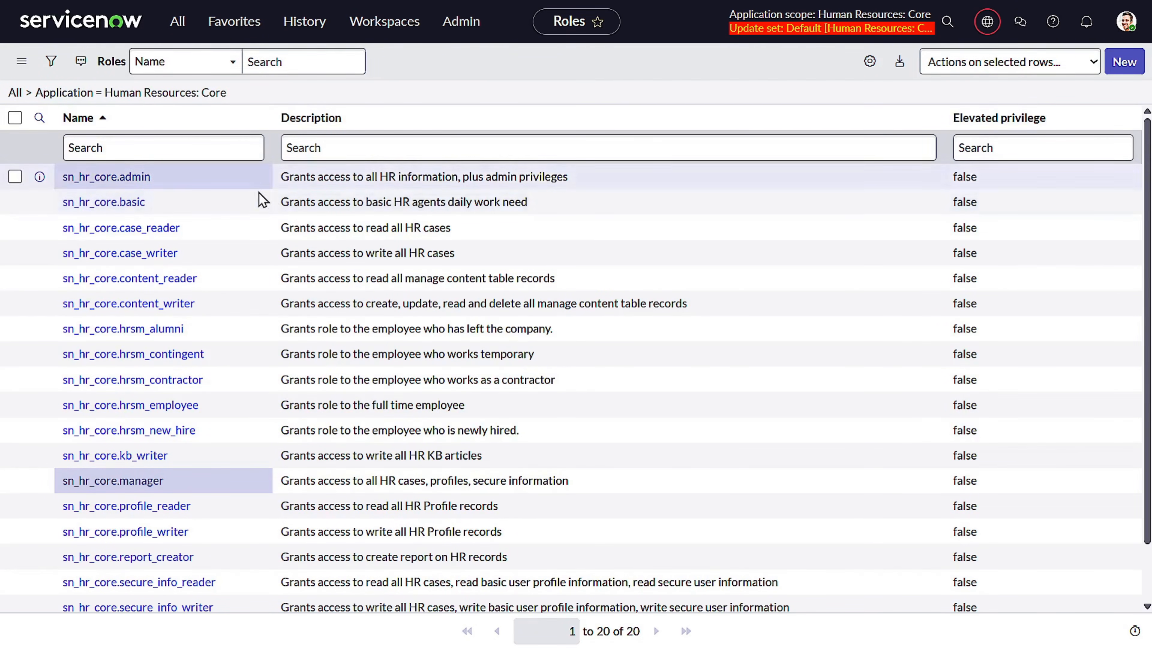
{"action": "scroll", "coordinate": [180, 436], "scroll_direction": "down", "scroll_amount": 2}
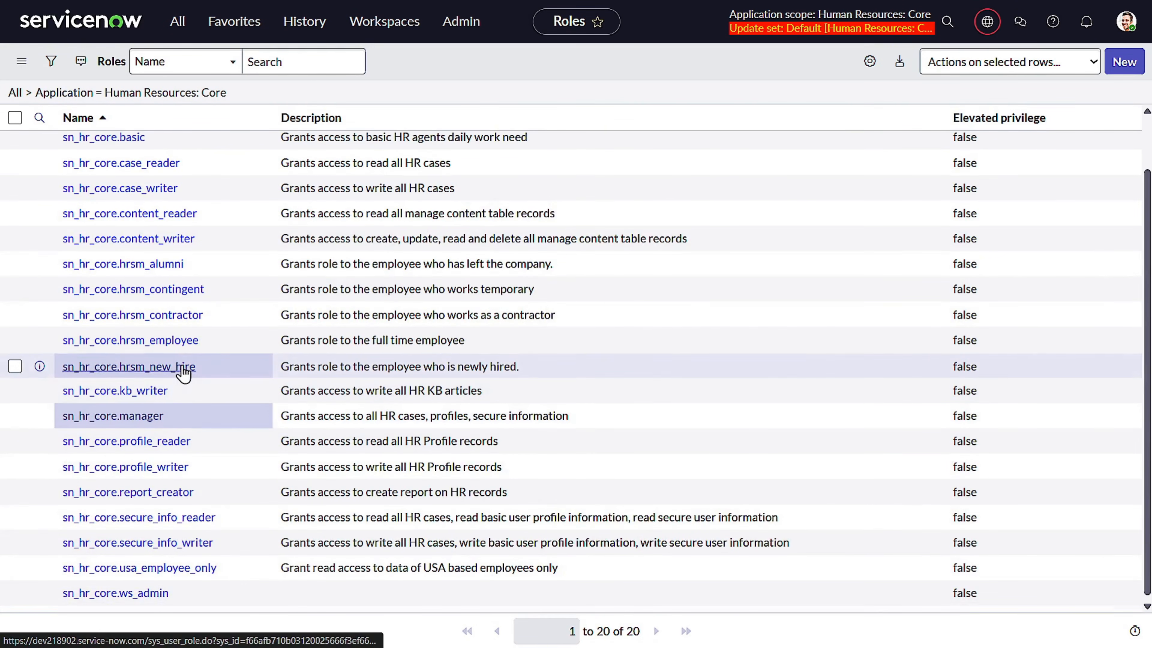
{"action": "scroll", "coordinate": [183, 373], "scroll_direction": "up", "scroll_amount": 2}
Step: Compare what sn_hr_core.basic and sn_hr_core.manager grant access to, and examine the sn_hr_core.admin role
{"action": "left_click_drag", "start_coordinate": [178, 200], "coordinate": [69, 197]}
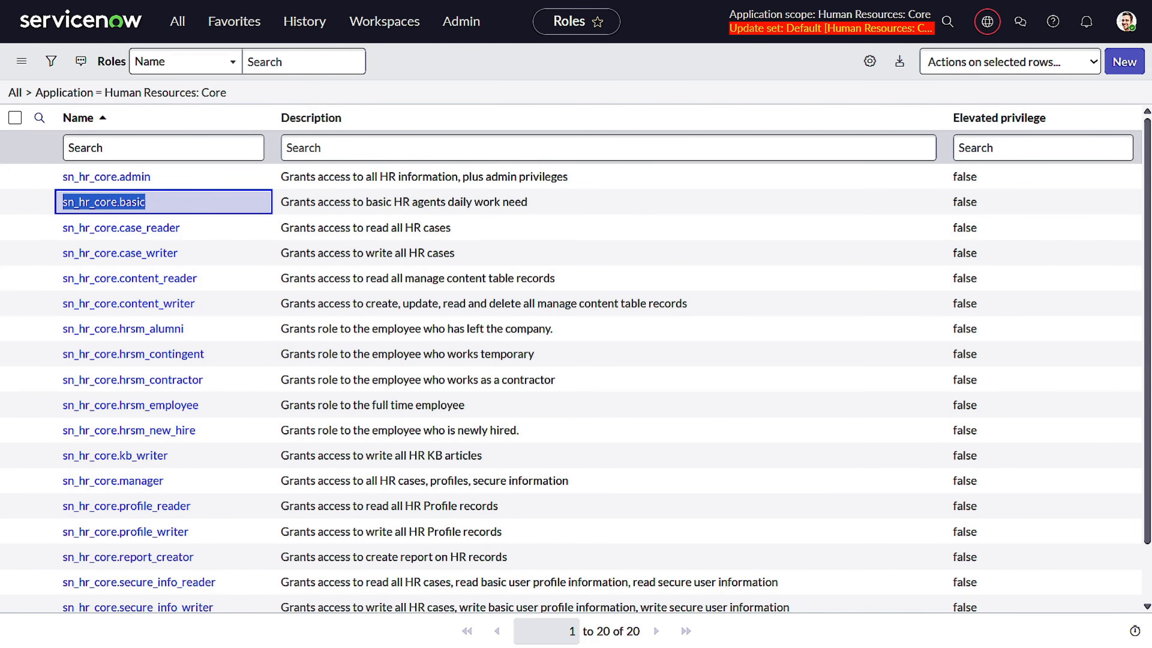
{"action": "left_click", "coordinate": [407, 201]}
{"action": "left_click_drag", "start_coordinate": [402, 201], "coordinate": [528, 202]}
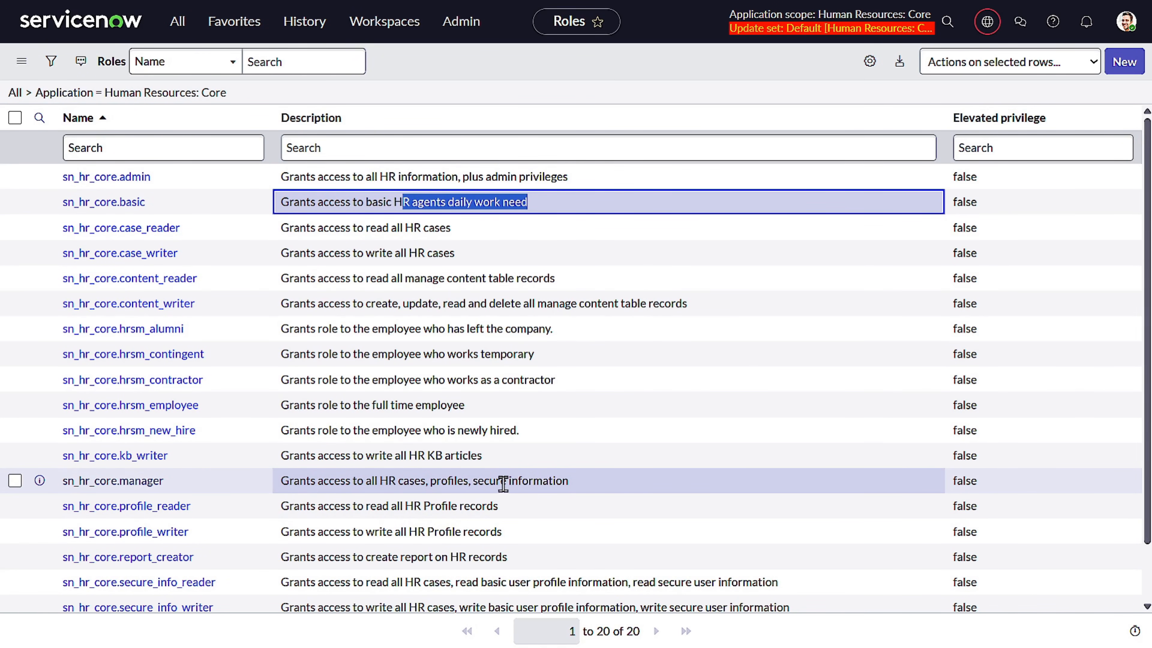
{"action": "left_click_drag", "start_coordinate": [581, 480], "coordinate": [271, 479]}
{"action": "left_click_drag", "start_coordinate": [218, 448], "coordinate": [52, 179]}
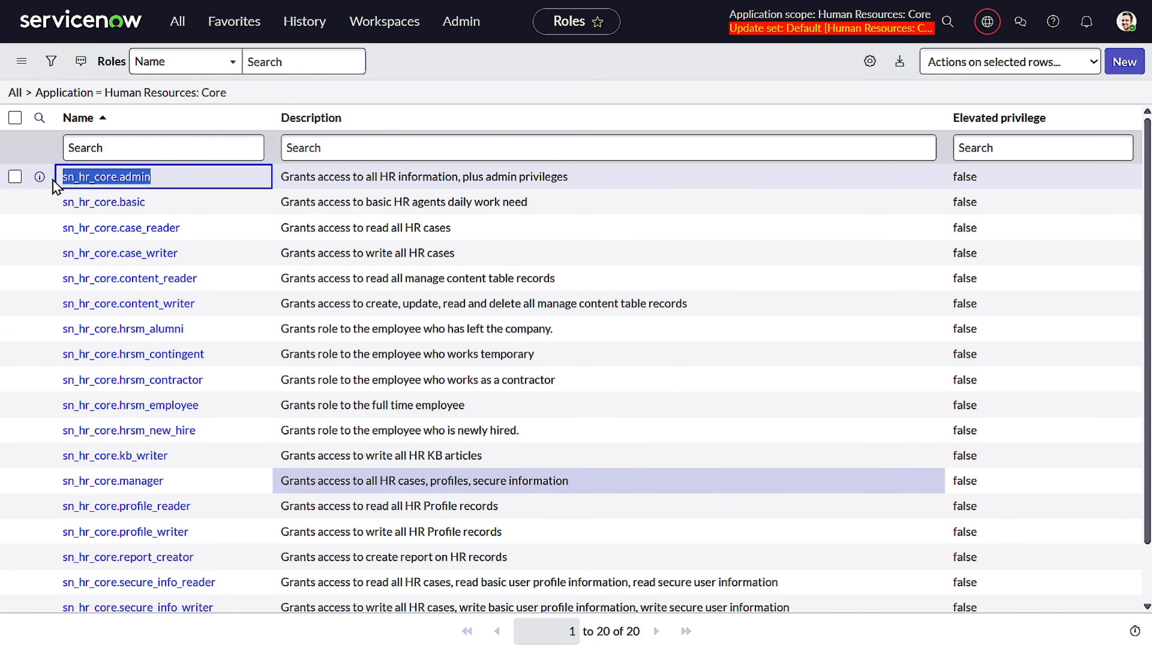
{"action": "left_click", "coordinate": [167, 182]}
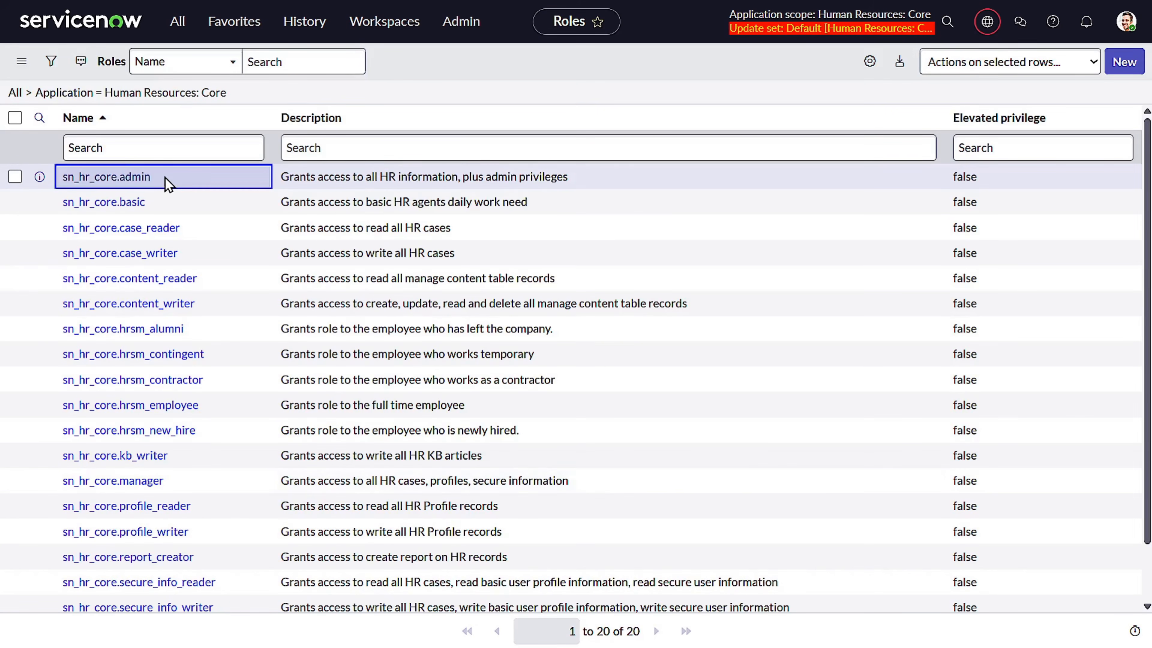
{"action": "double_click", "coordinate": [68, 177]}
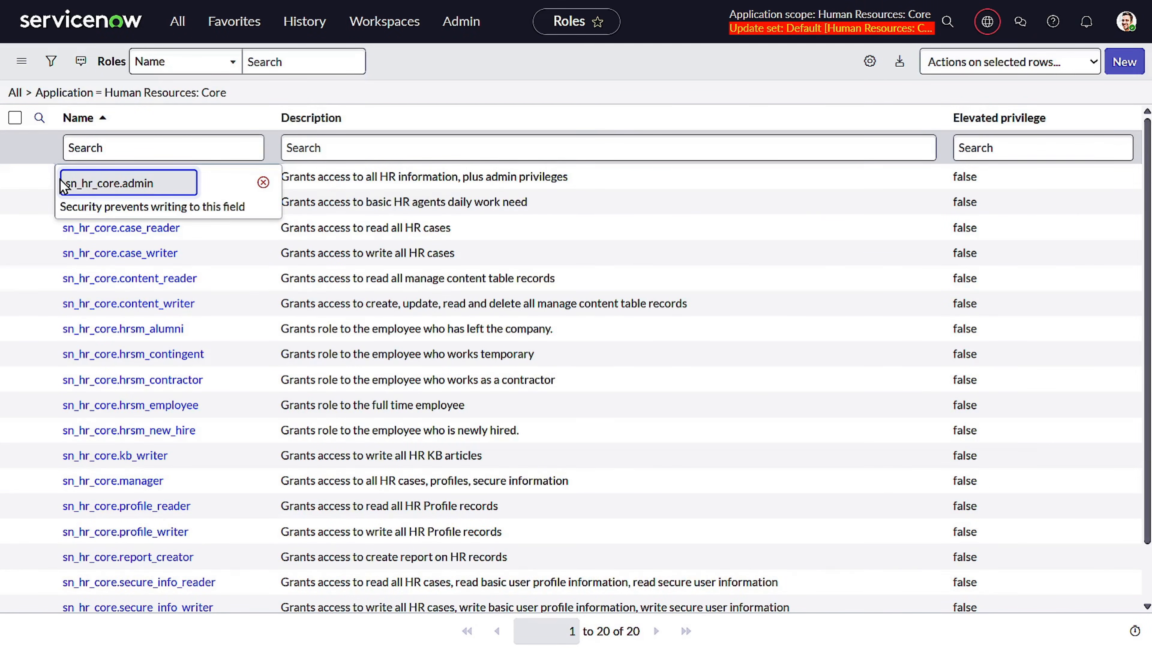
Step: Dismiss the name cell editor of the sn_hr_core.admin role and highlight the role's name in the list
{"action": "left_click", "coordinate": [264, 182]}
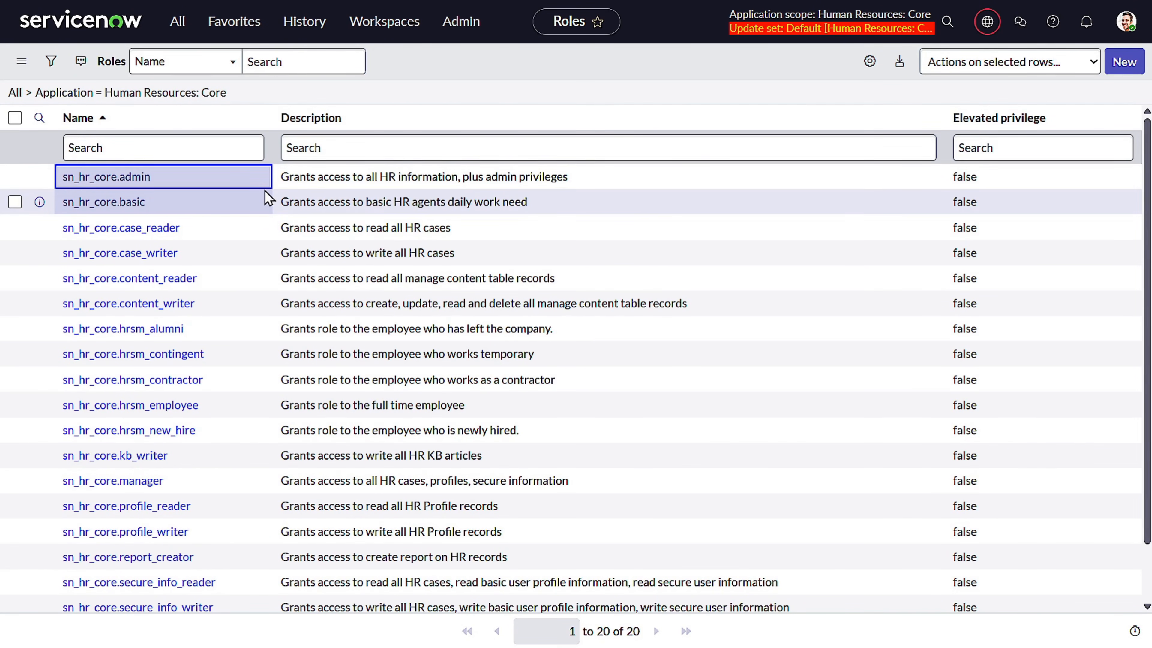
{"action": "left_click_drag", "start_coordinate": [152, 177], "coordinate": [85, 182]}
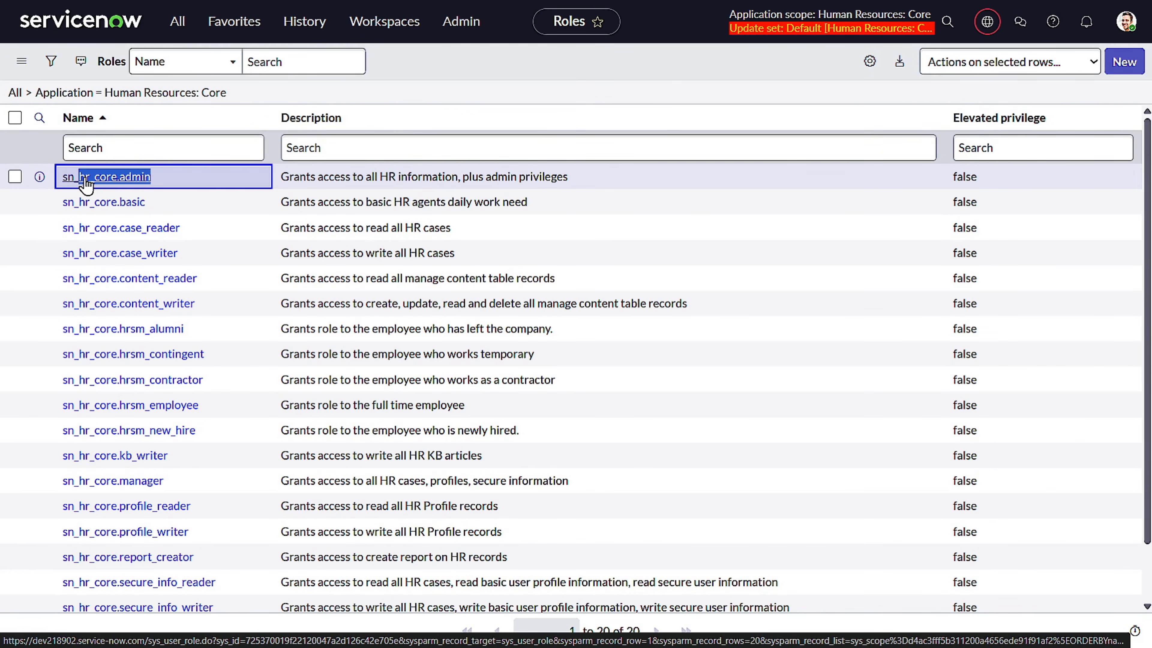
Step: Open the Users list with the /sys_user slash command
{"action": "left_click", "coordinate": [178, 23]}
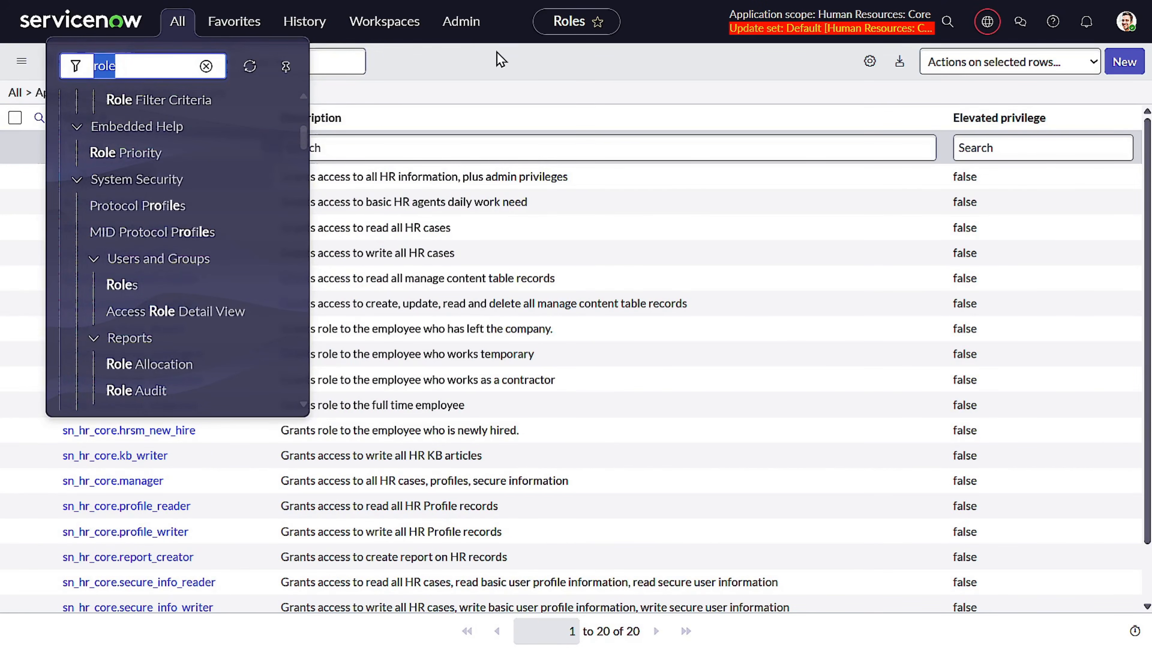
{"action": "left_click", "coordinate": [515, 65]}
{"action": "type", "text": "/"}
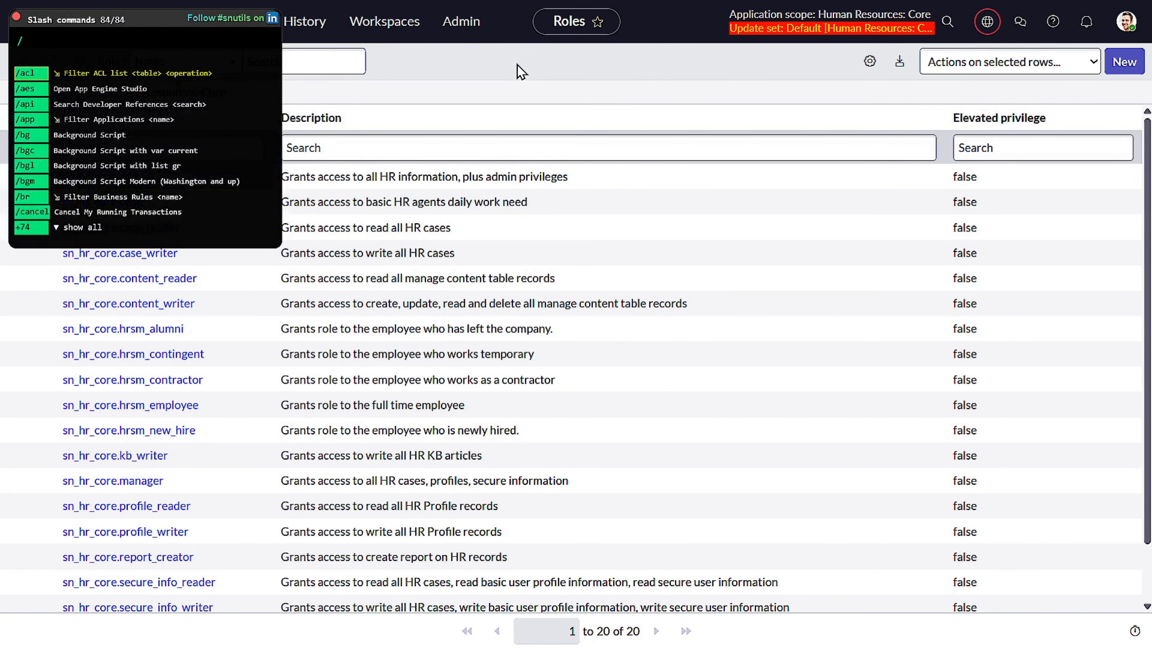
{"action": "type", "text": "sys_"}
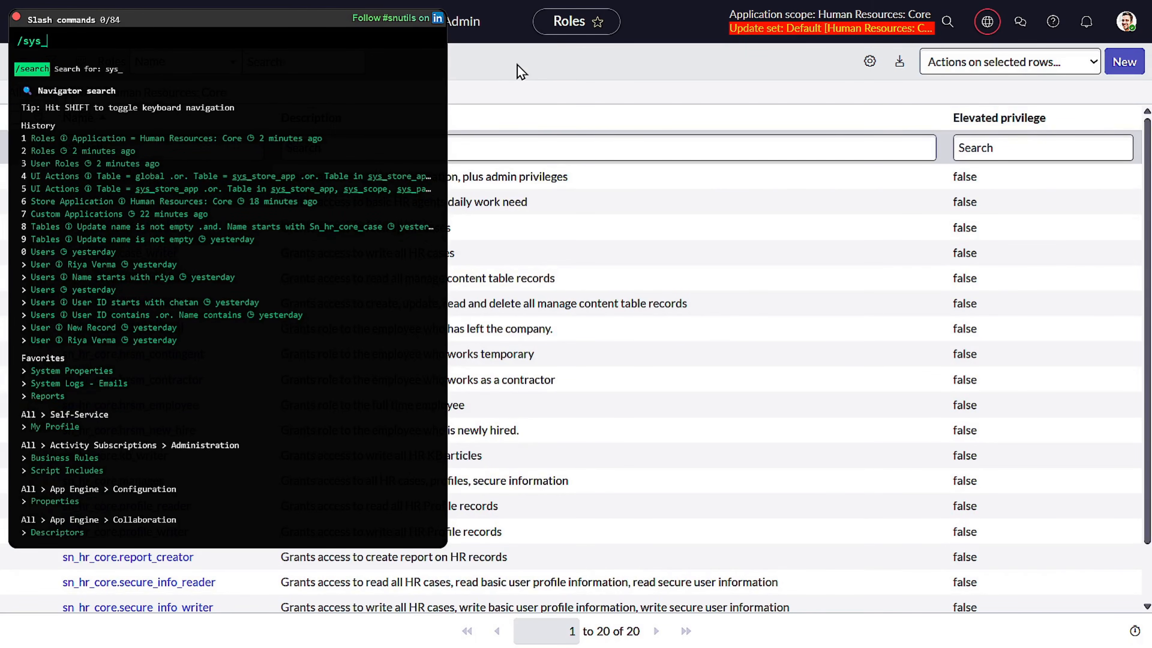
{"action": "type", "text": "user"}
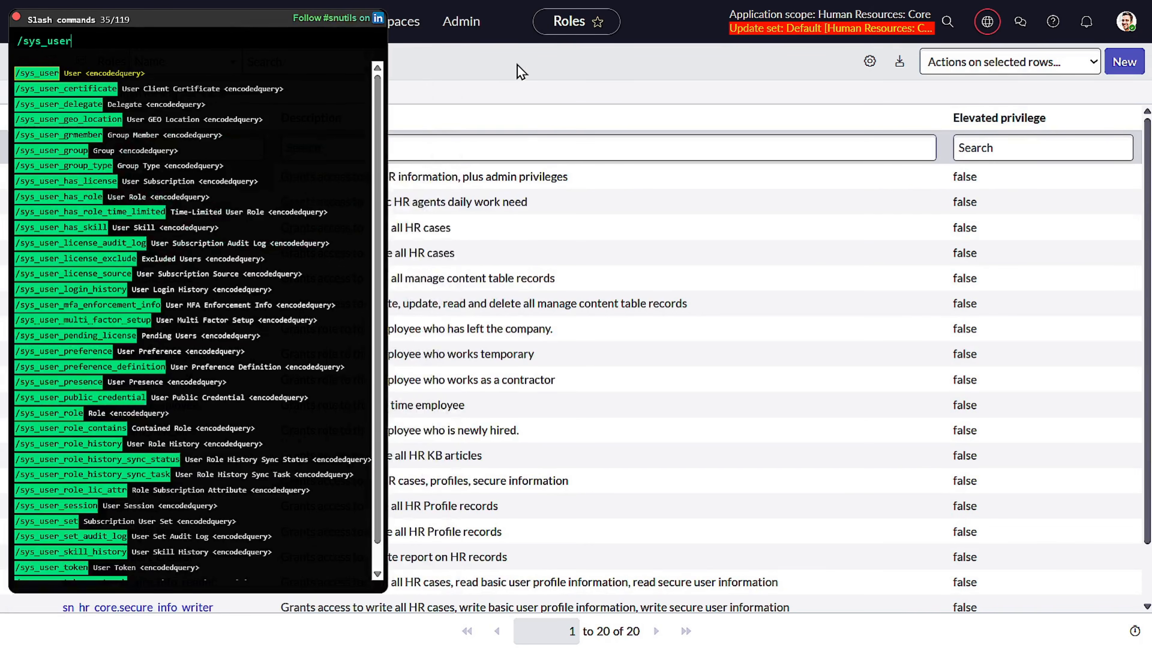
{"action": "key", "text": "Return"}
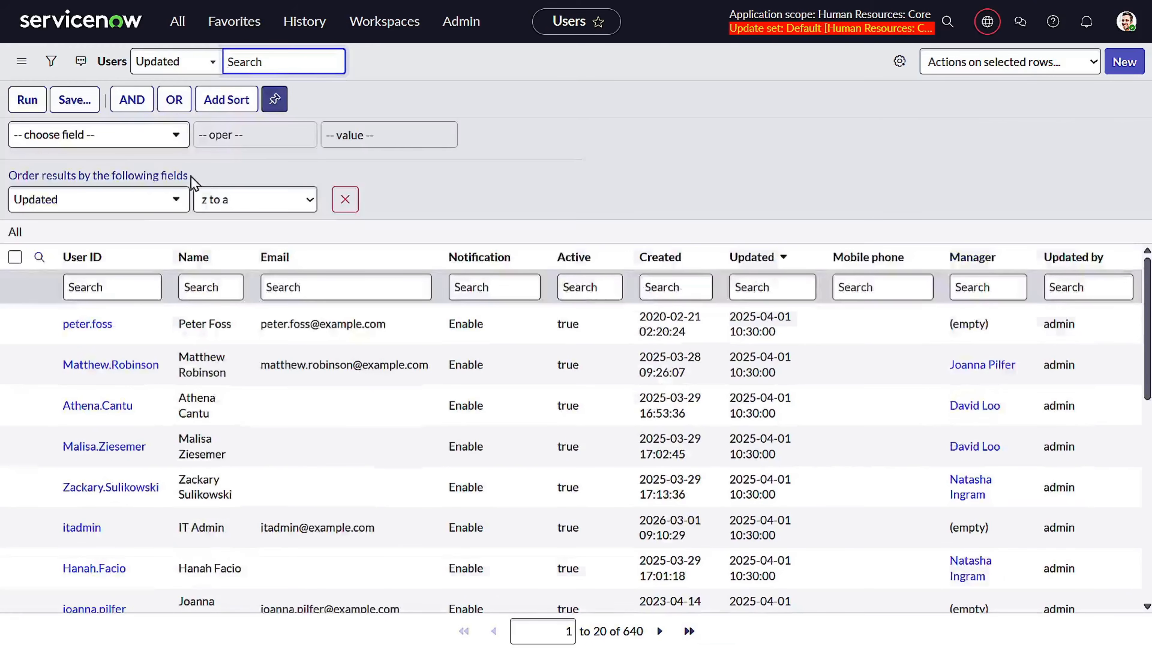
Step: Filter the Users list by the User ID admin and open the System Administrator record
{"action": "left_click", "coordinate": [97, 287]}
{"action": "type", "text": "admin"}
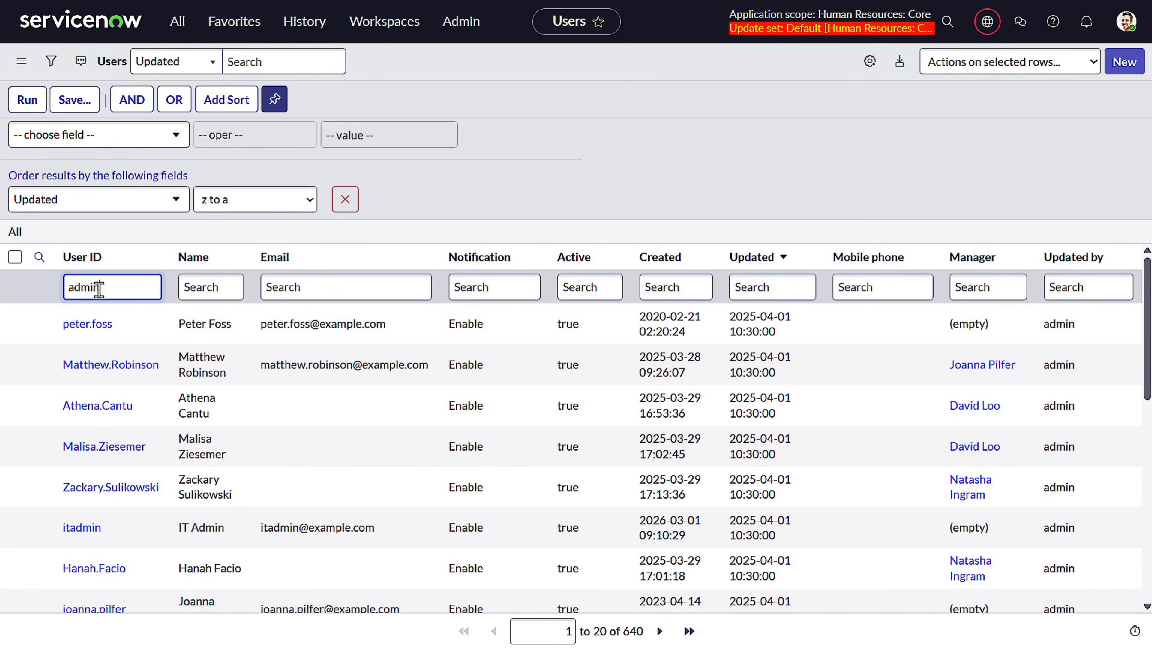
{"action": "key", "text": "Return"}
{"action": "left_click", "coordinate": [78, 186]}
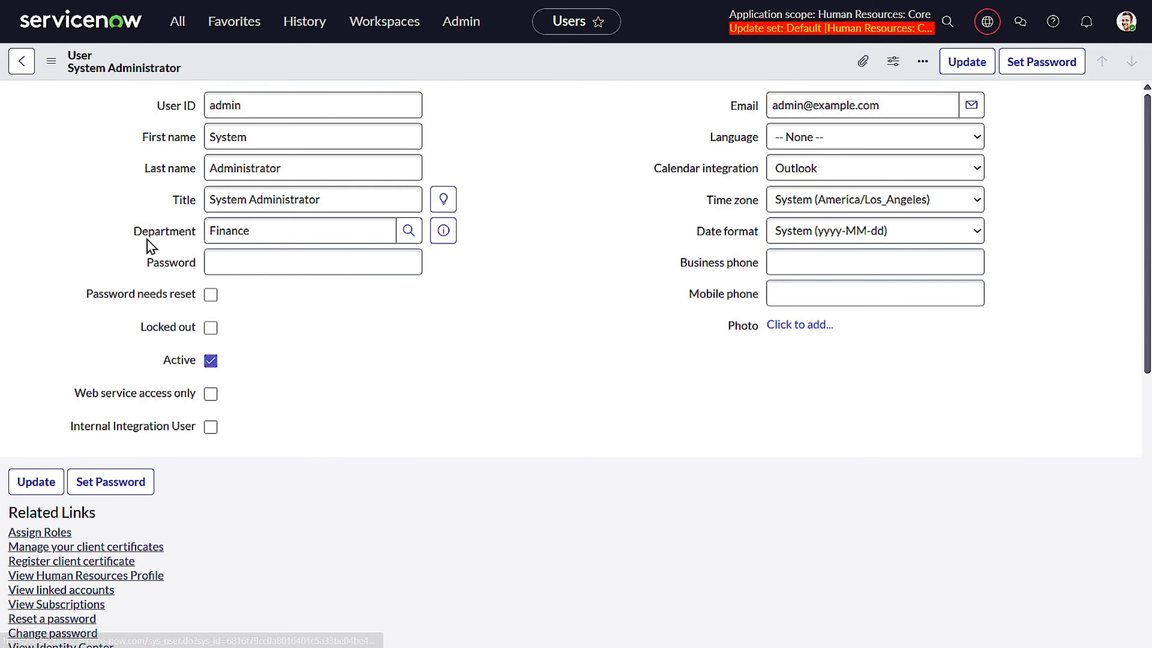
Step: Enable column search in the System Administrator's Roles related list and filter the Role column by admin
{"action": "scroll", "coordinate": [360, 412], "scroll_direction": "down", "scroll_amount": 10}
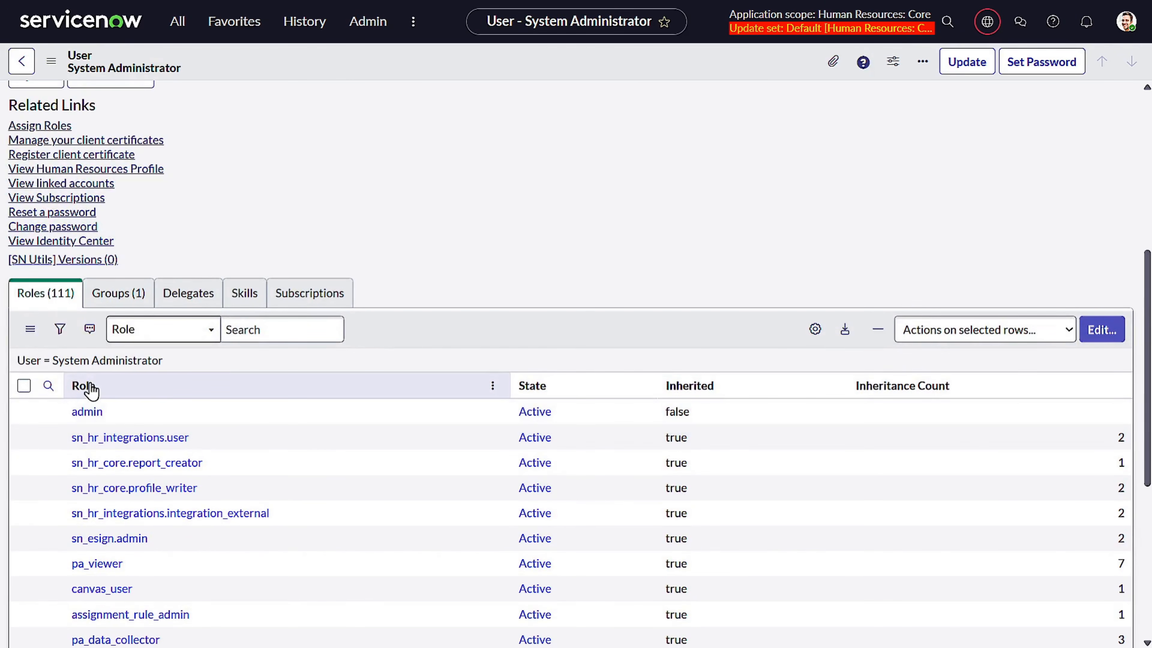
{"action": "left_click", "coordinate": [47, 387]}
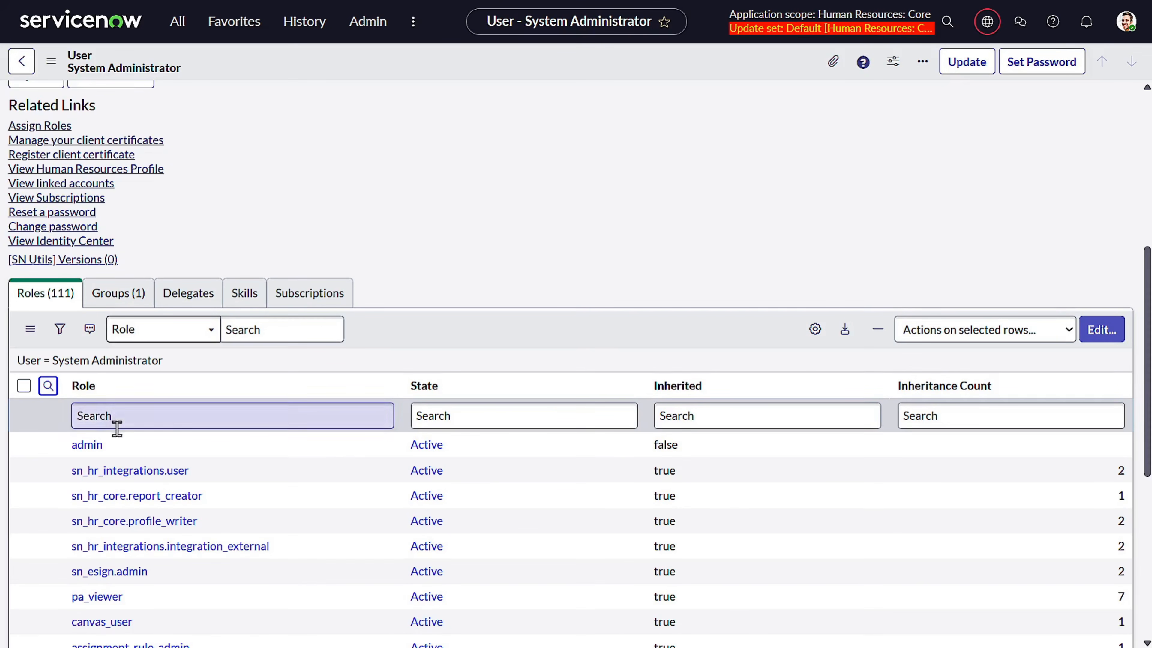
{"action": "scroll", "coordinate": [132, 440], "scroll_direction": "down", "scroll_amount": 3}
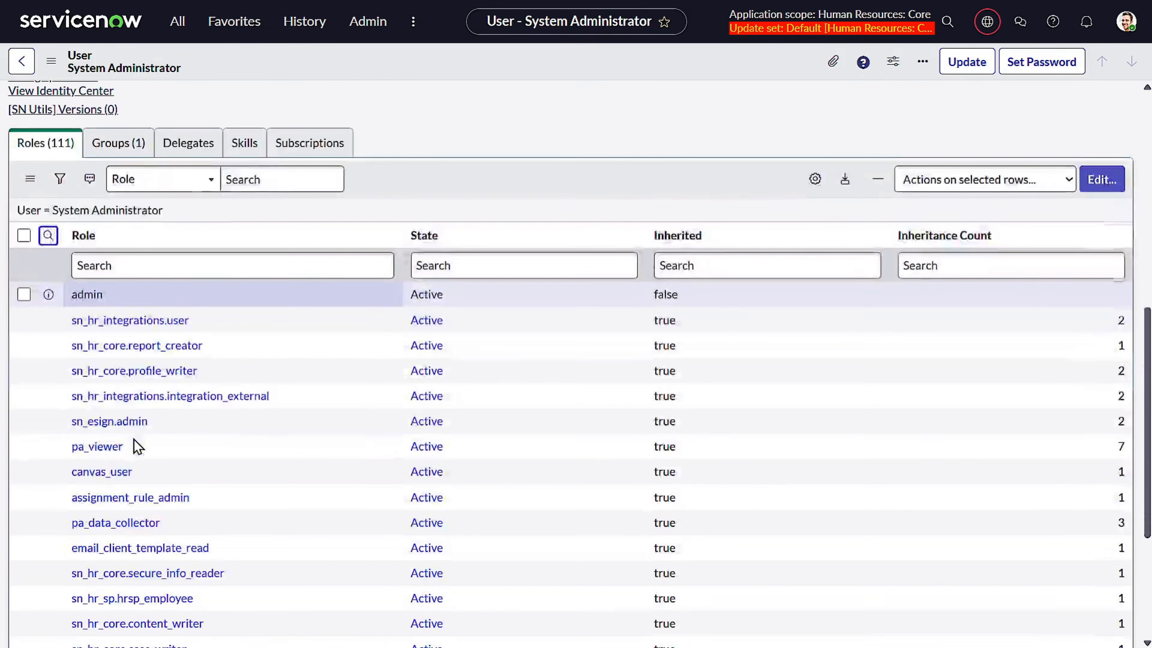
{"action": "left_click", "coordinate": [142, 265]}
{"action": "type", "text": "admin"}
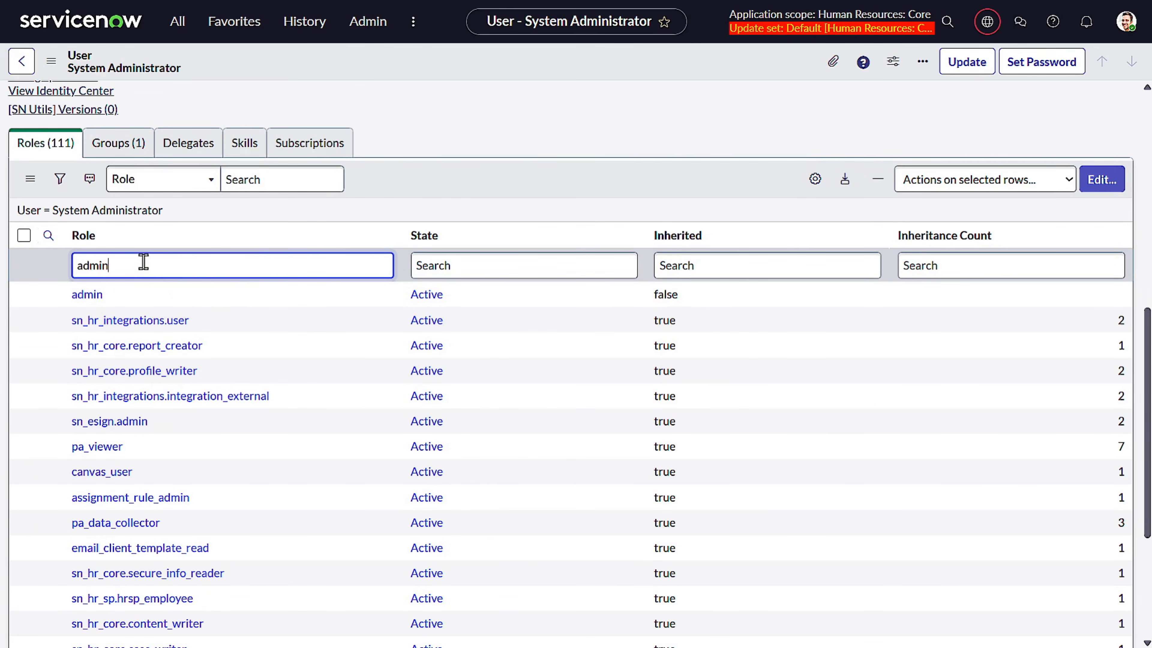
{"action": "key", "text": "Return"}
Step: Broaden the Role column filter to *admin so it matches any role name containing admin
{"action": "left_click", "coordinate": [77, 507]}
{"action": "double_click", "coordinate": [84, 507]}
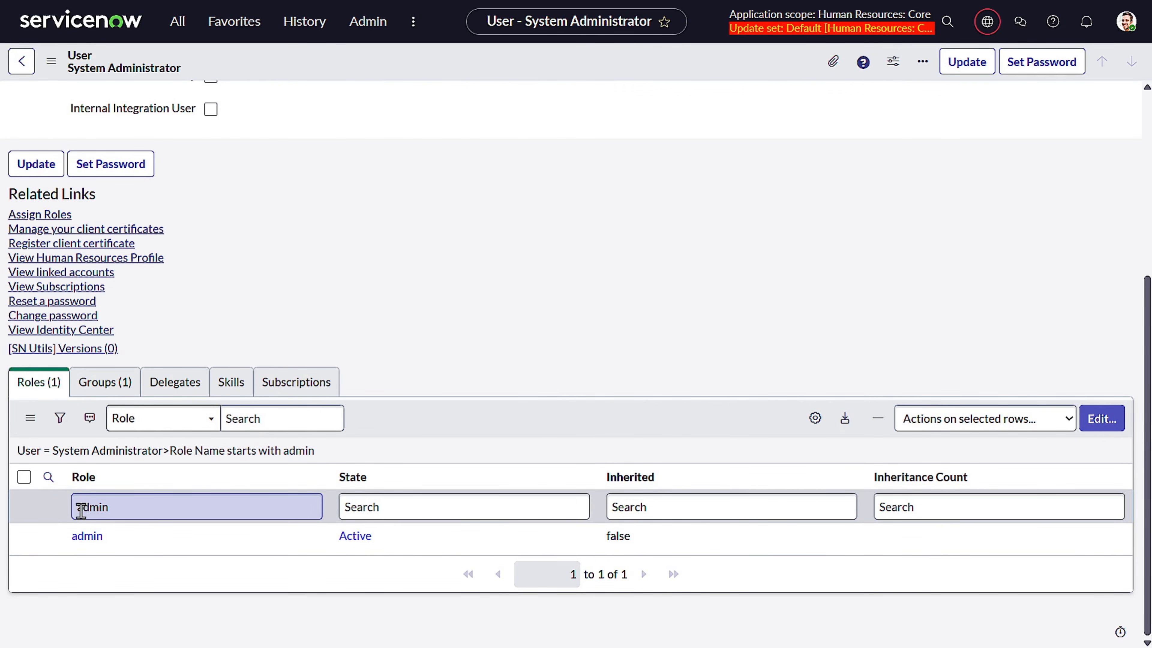
{"action": "left_click", "coordinate": [78, 507]}
{"action": "type", "text": "*"}
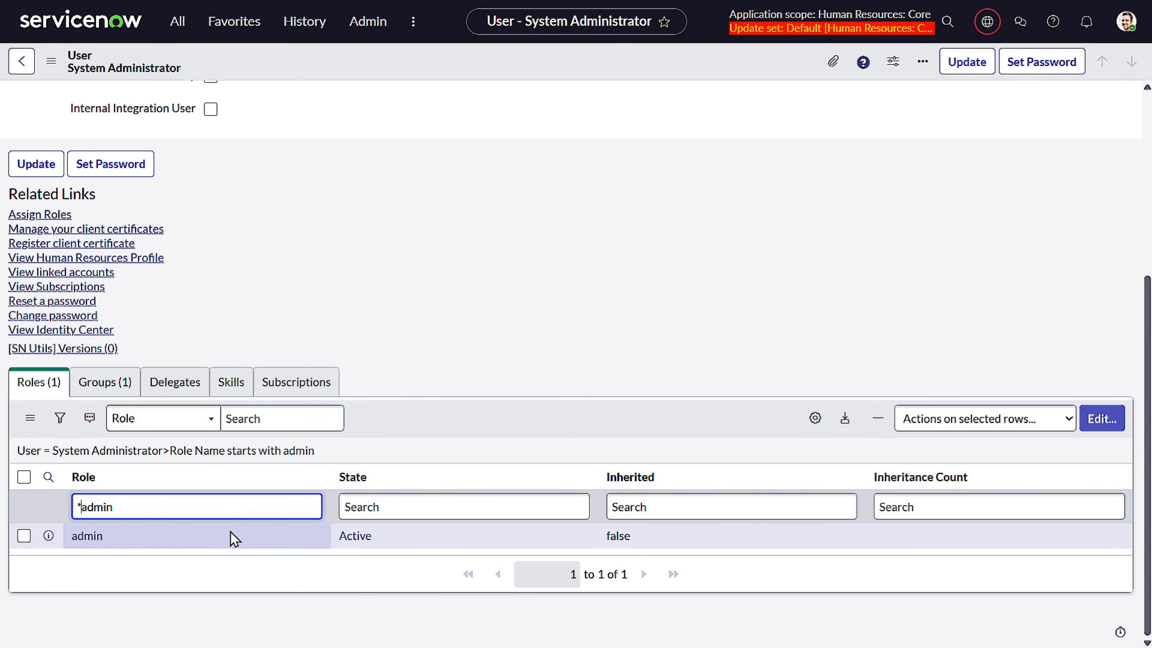
{"action": "key", "text": "Return"}
Step: Review the System Administrator's admin roles and highlight the sn_hr_core.admin entry
{"action": "scroll", "coordinate": [246, 532], "scroll_direction": "down", "scroll_amount": 10}
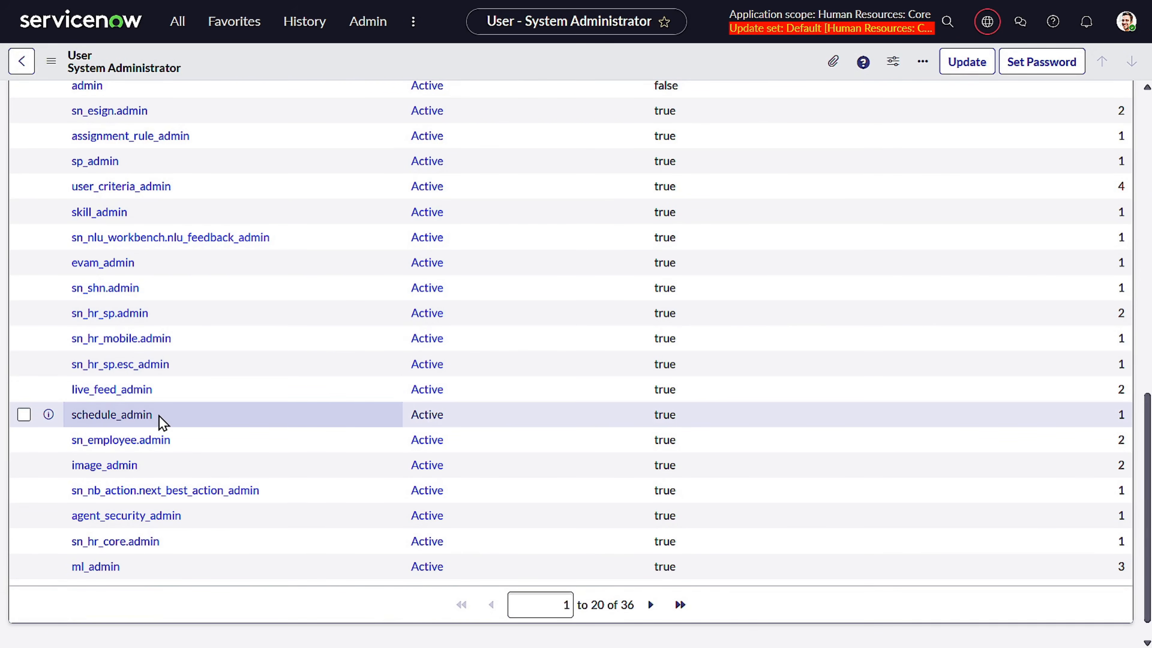
{"action": "scroll", "coordinate": [149, 287], "scroll_direction": "up", "scroll_amount": 1}
{"action": "scroll", "coordinate": [151, 291], "scroll_direction": "up", "scroll_amount": 2}
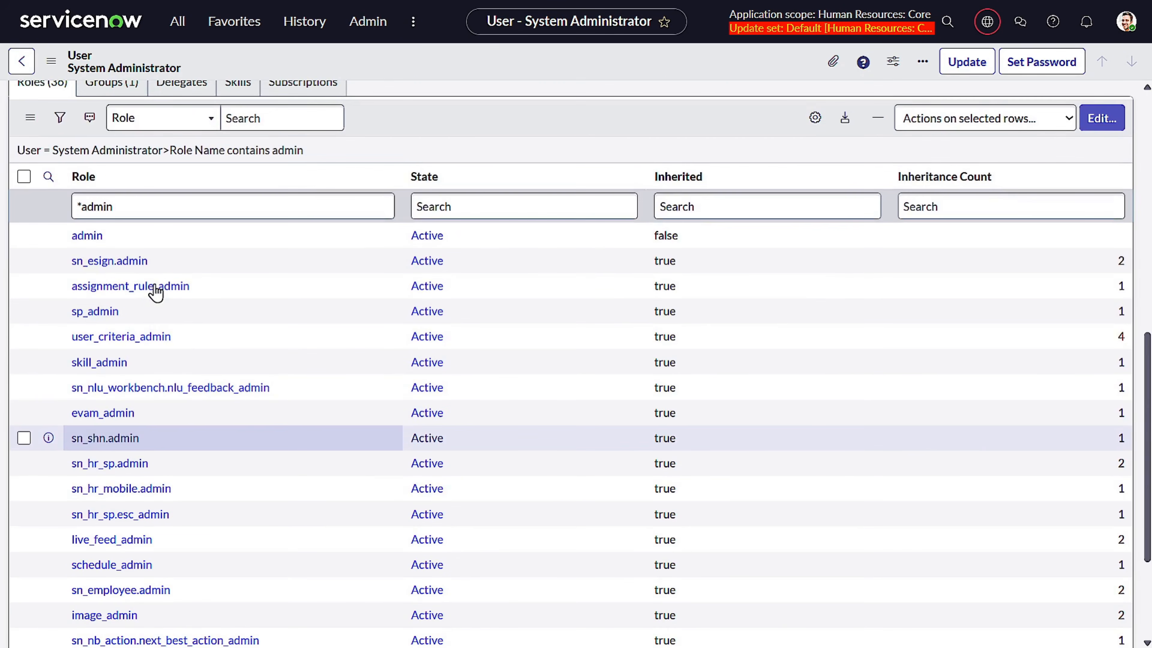
{"action": "scroll", "coordinate": [151, 291], "scroll_direction": "down", "scroll_amount": 4}
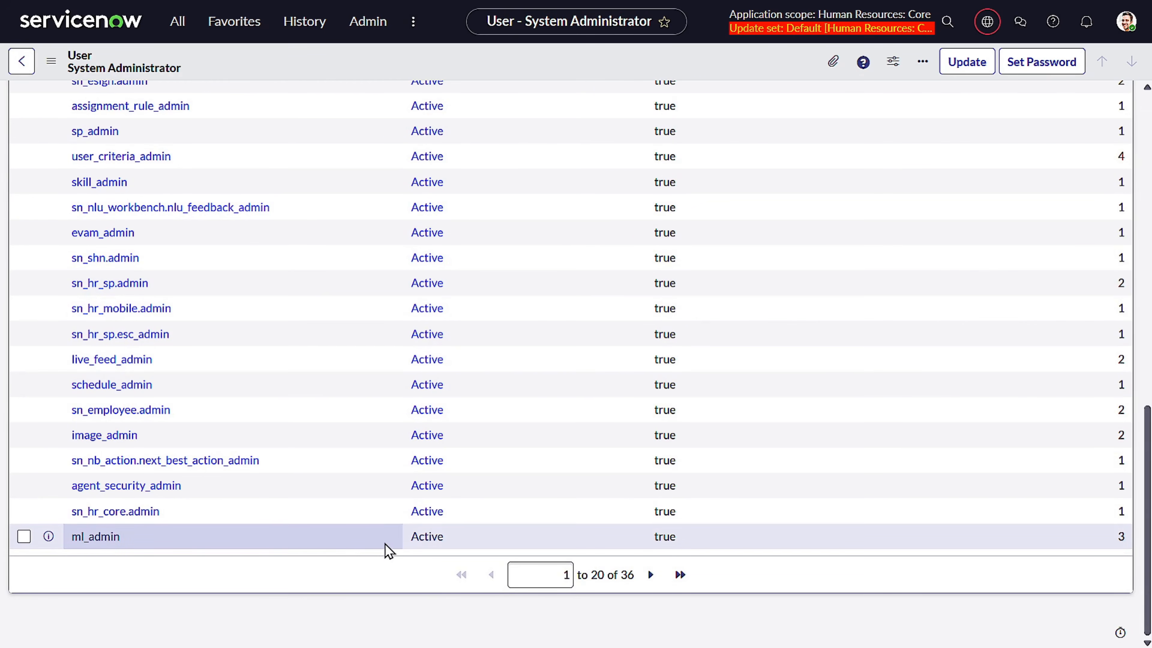
{"action": "left_click_drag", "start_coordinate": [167, 509], "coordinate": [67, 510]}
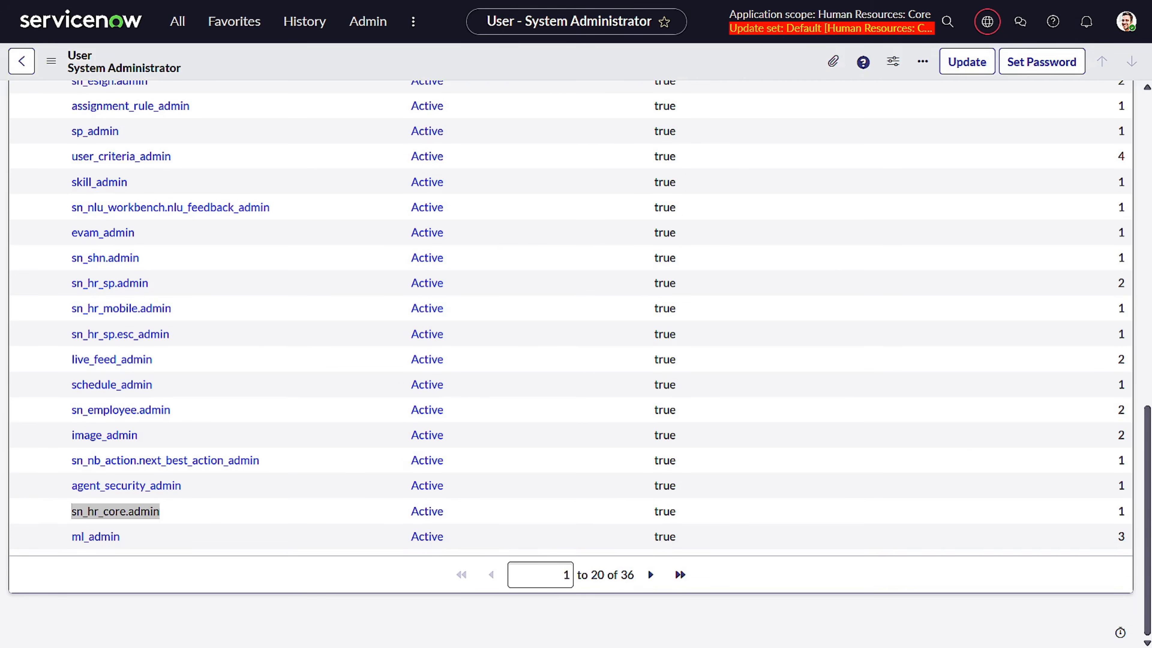
{"action": "left_click", "coordinate": [292, 572]}
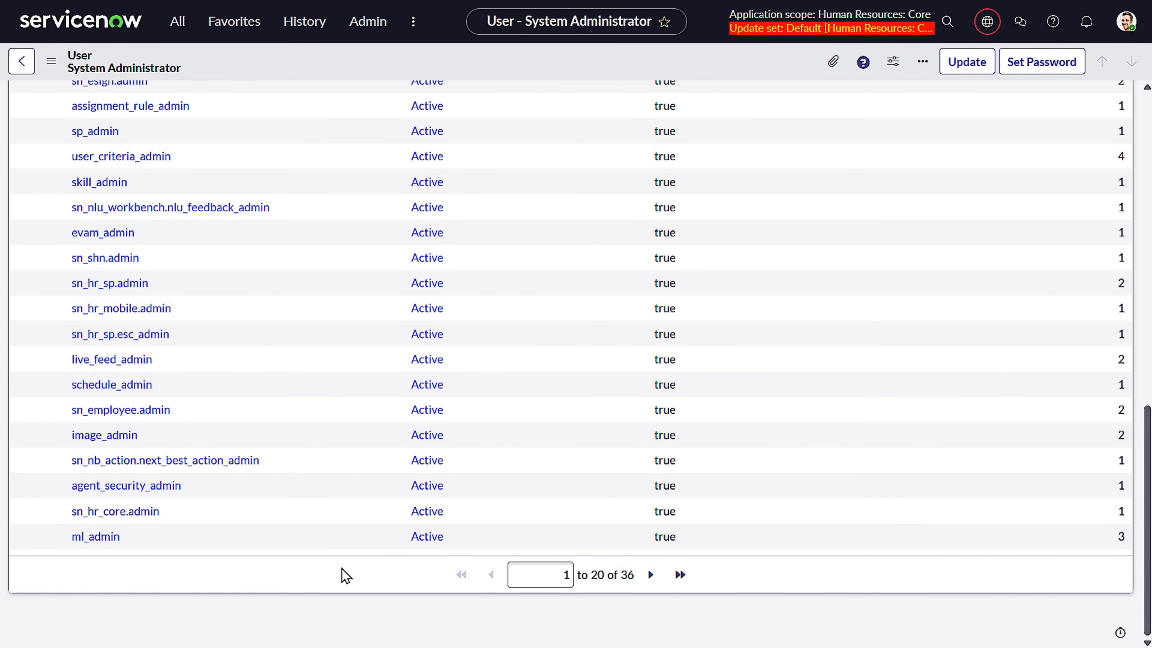
Step: Open the System Properties list filtered by the name sn_hr_ef.min_admin_count using the /p slash command
{"action": "key", "text": "slash"}
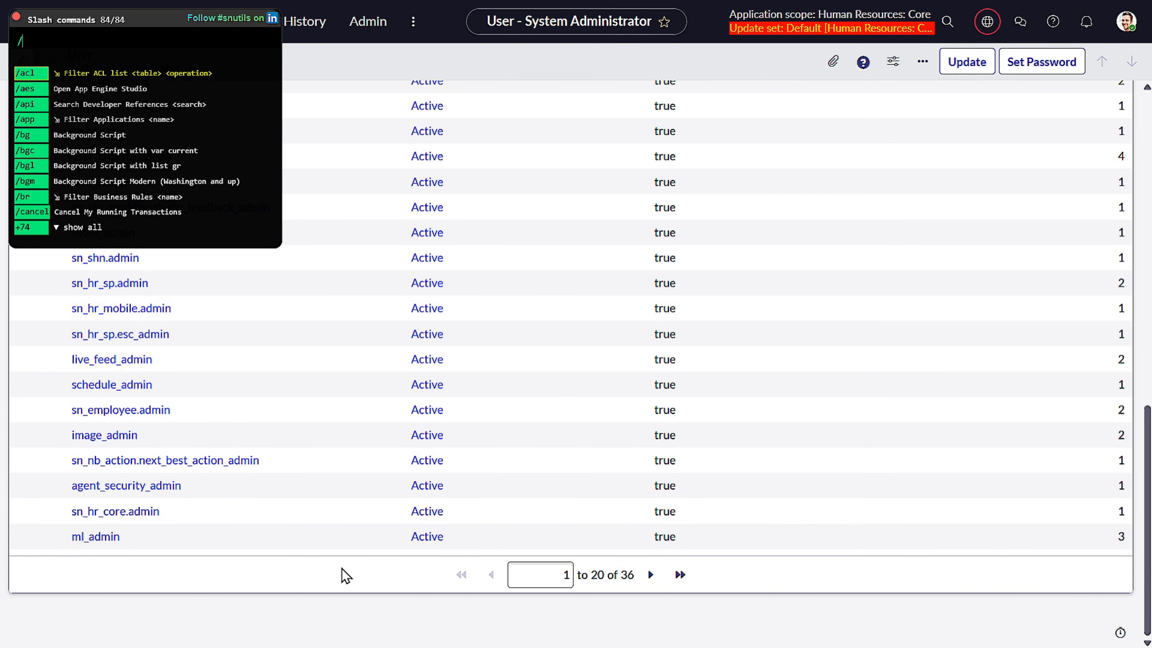
{"action": "type", "text": "p"}
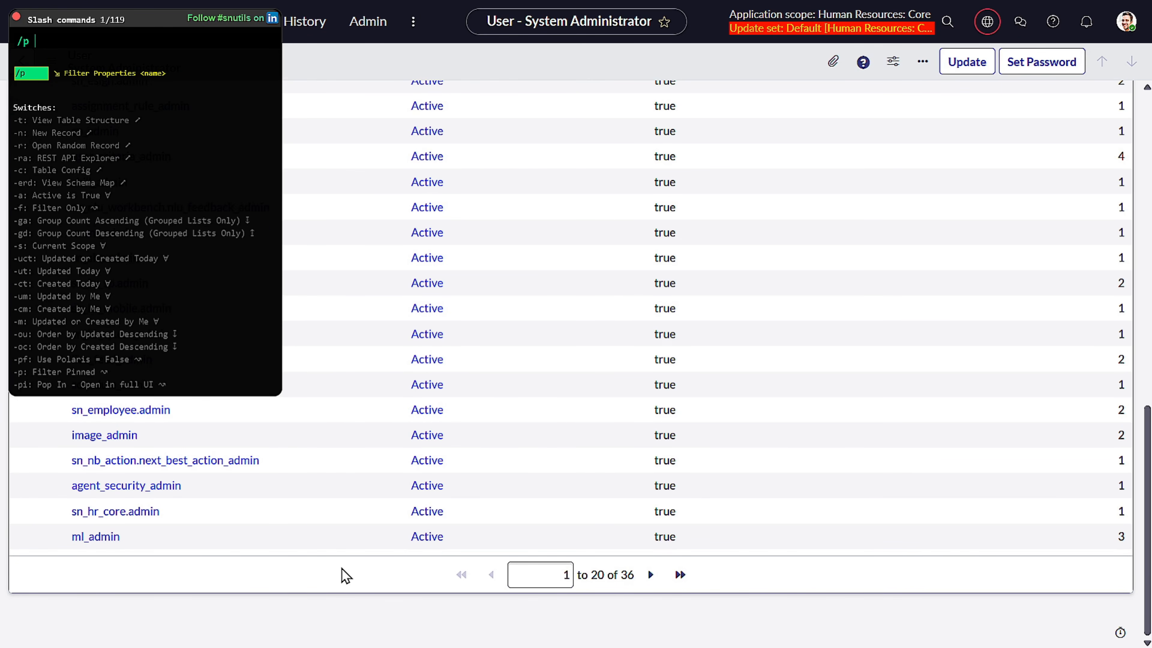
{"action": "type", "text": "sn_hr_ef.min_admin_count"}
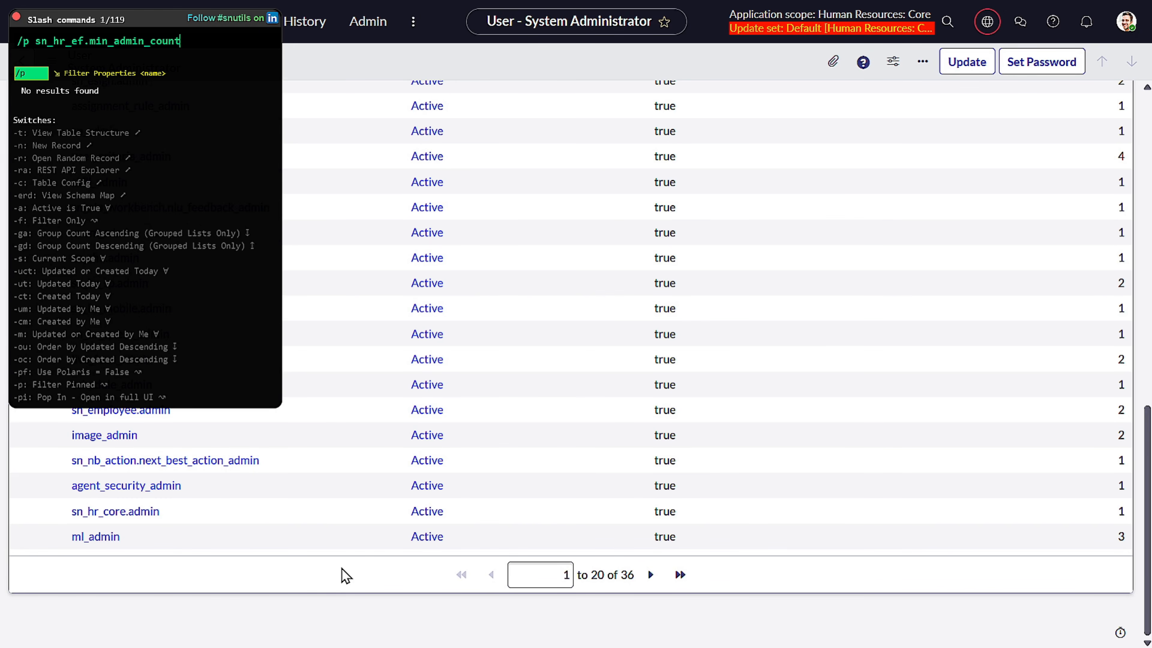
{"action": "key", "text": "ctrl+z"}
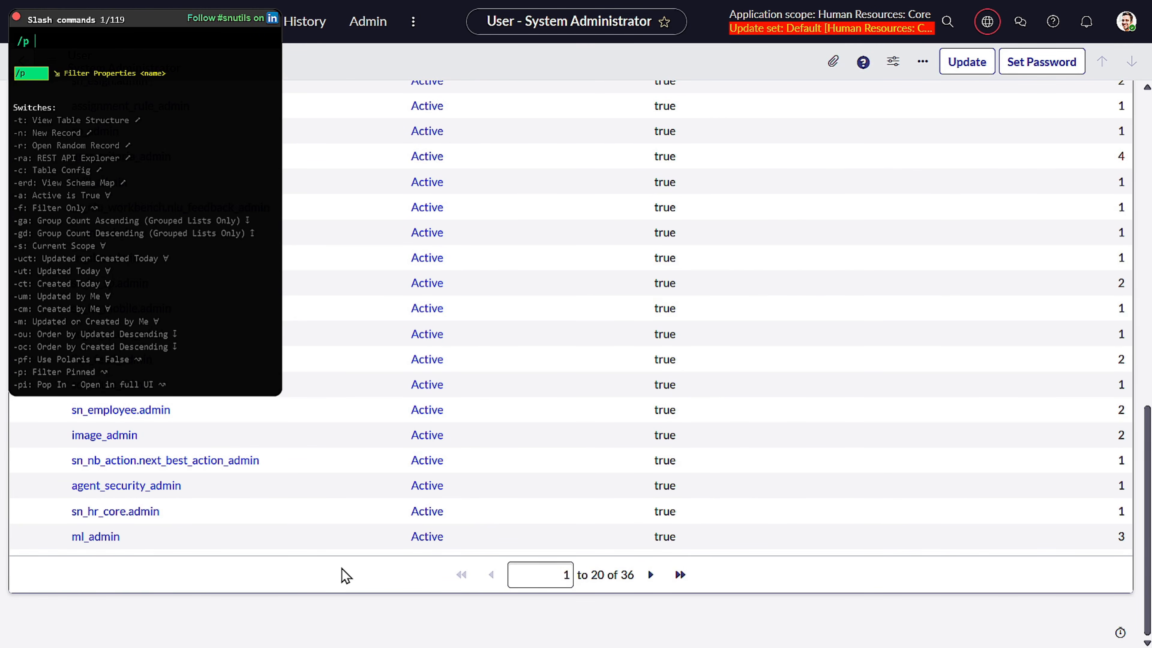
{"action": "type", "text": "sn_hr_ef.min_admin_count"}
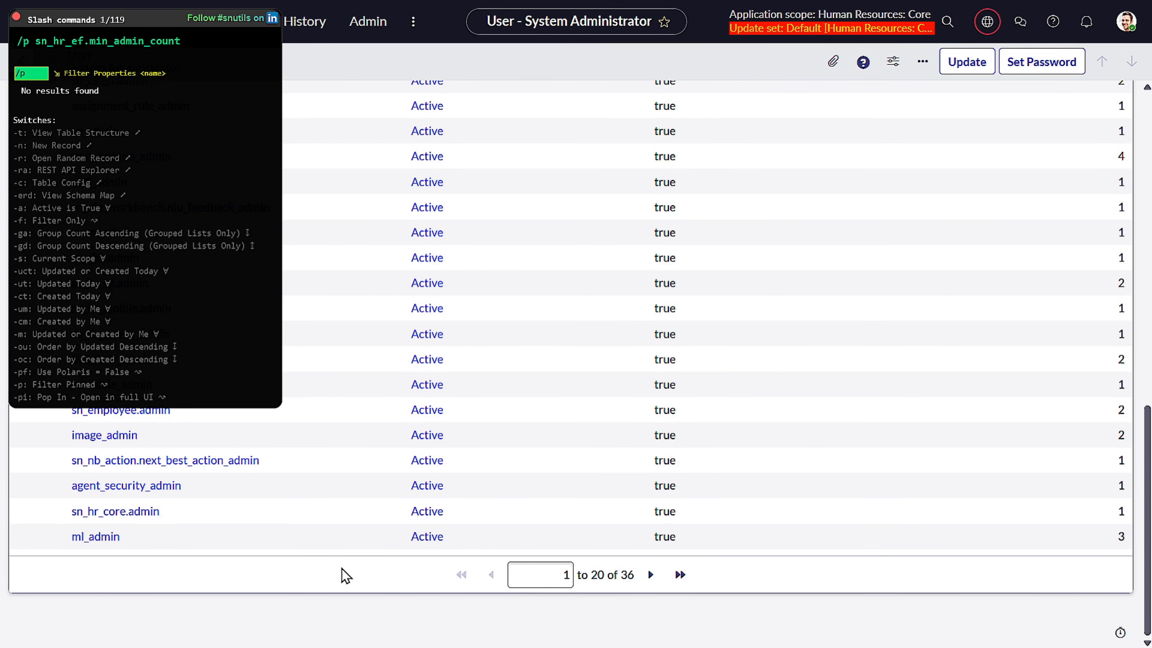
{"action": "key", "text": "Escape"}
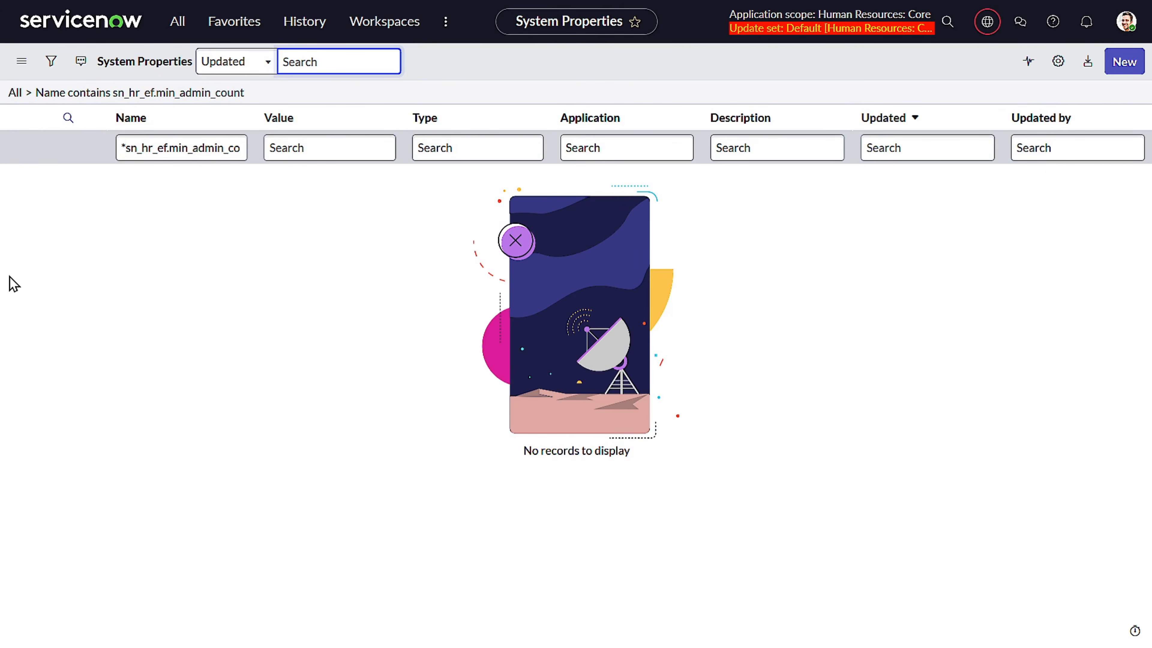
Step: Clear the current System Properties filter and filter the Name column by sn_hr
{"action": "left_click", "coordinate": [18, 96]}
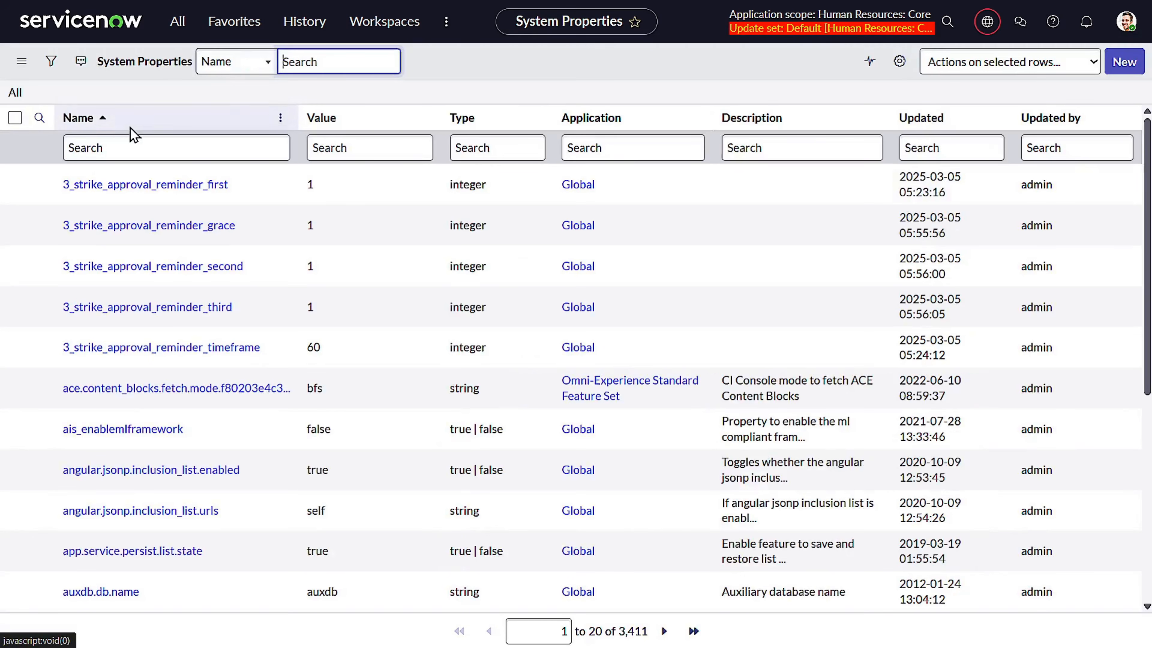
{"action": "left_click", "coordinate": [132, 148]}
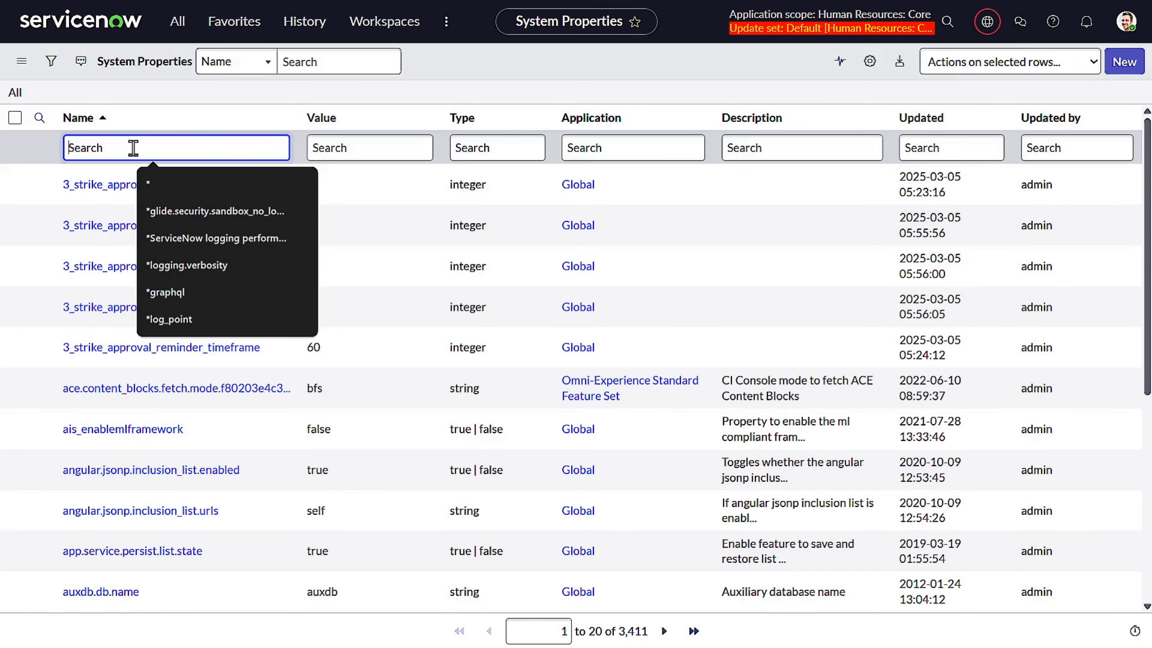
{"action": "type", "text": "sn_hr"}
{"action": "key", "text": "Return"}
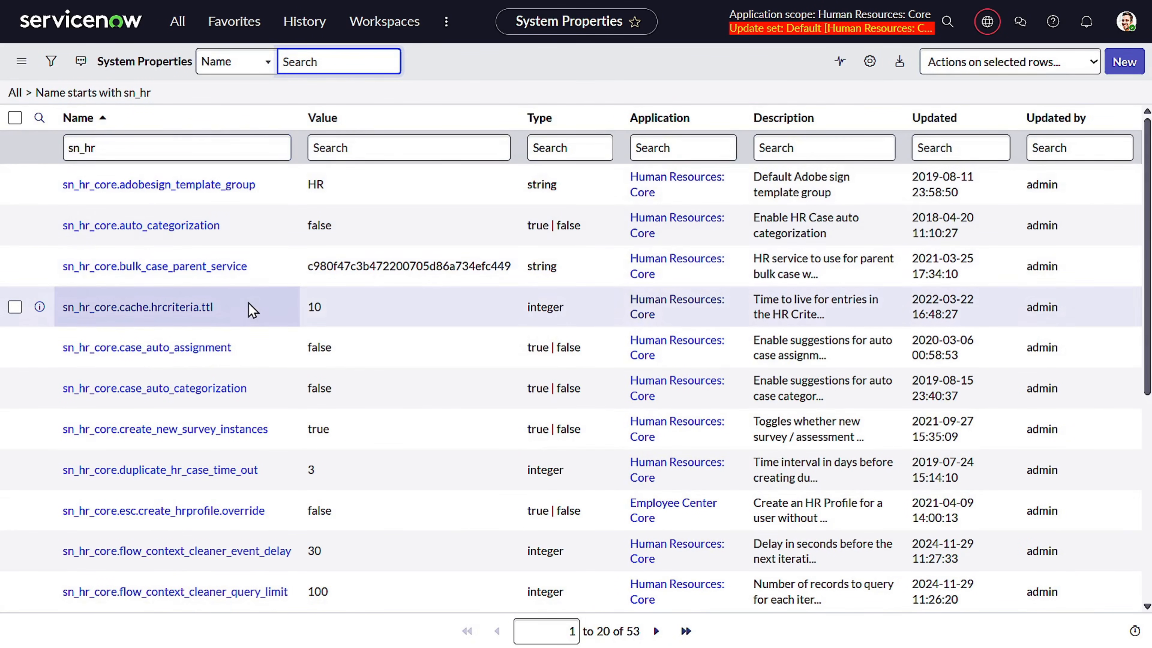
Step: Look through the first two pages of sn_hr system properties for the minimum admin count property
{"action": "scroll", "coordinate": [251, 311], "scroll_direction": "down", "scroll_amount": 3}
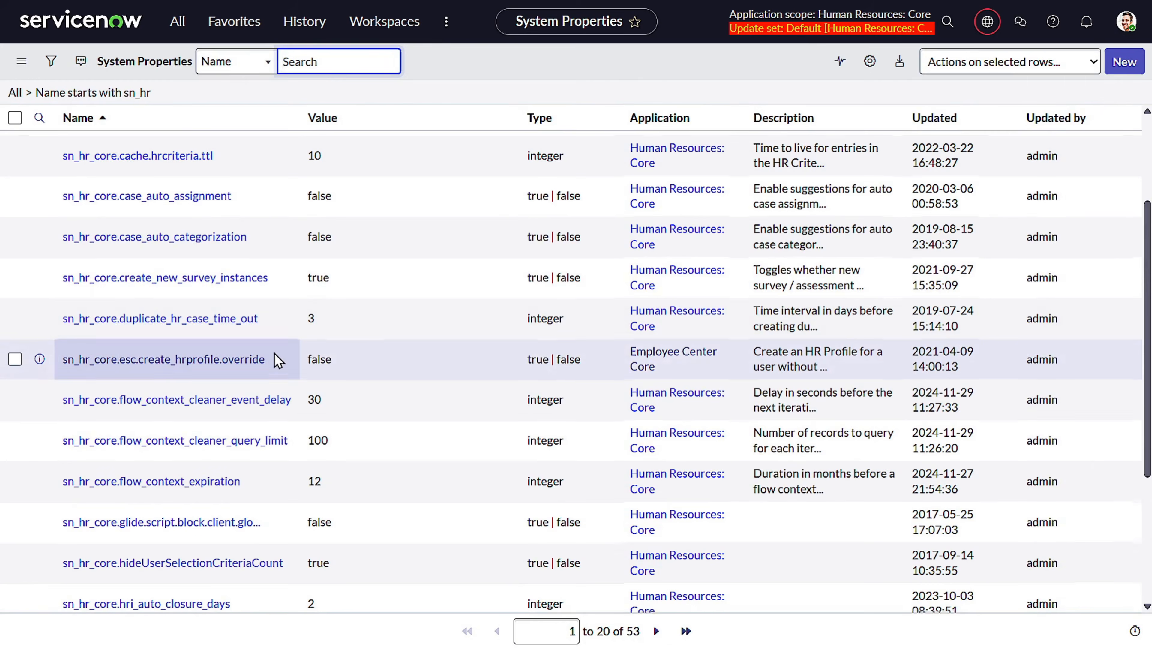
{"action": "scroll", "coordinate": [272, 356], "scroll_direction": "down", "scroll_amount": 5}
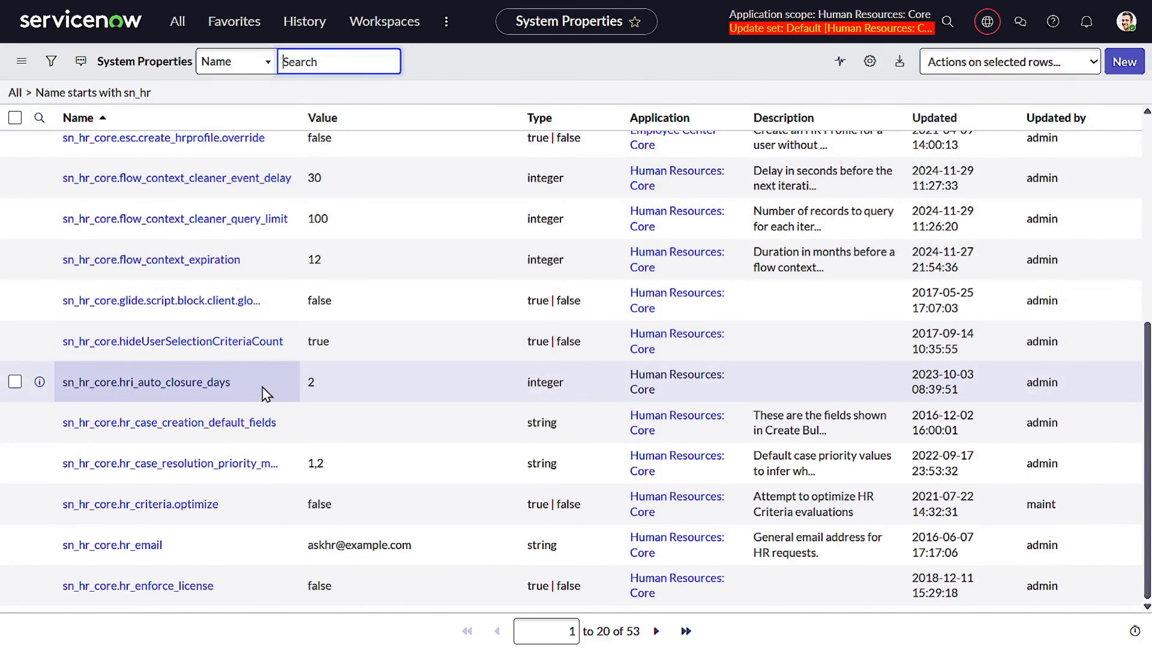
{"action": "scroll", "coordinate": [274, 386], "scroll_direction": "up", "scroll_amount": 8}
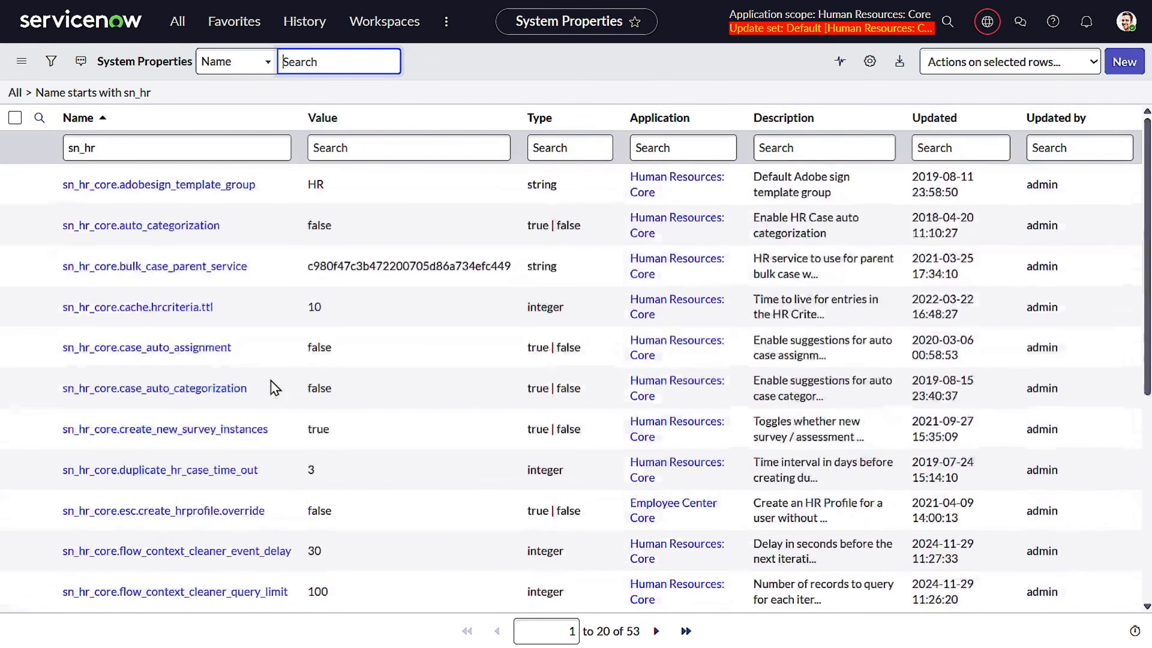
{"action": "scroll", "coordinate": [359, 299], "scroll_direction": "down", "scroll_amount": 8}
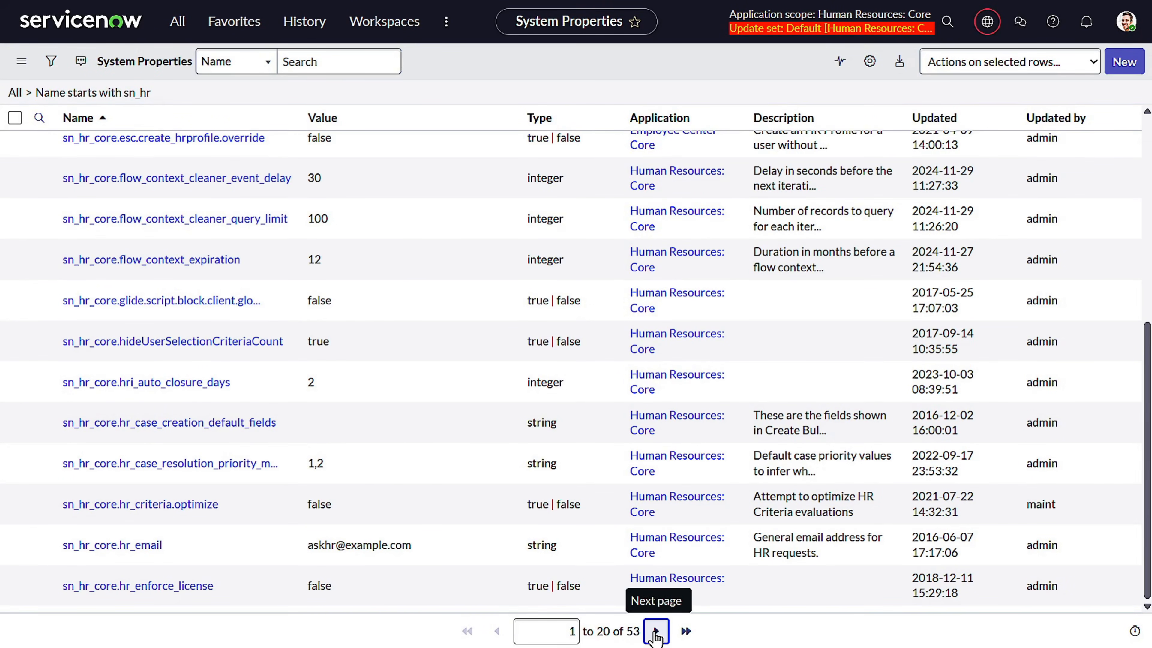
{"action": "left_click", "coordinate": [657, 631]}
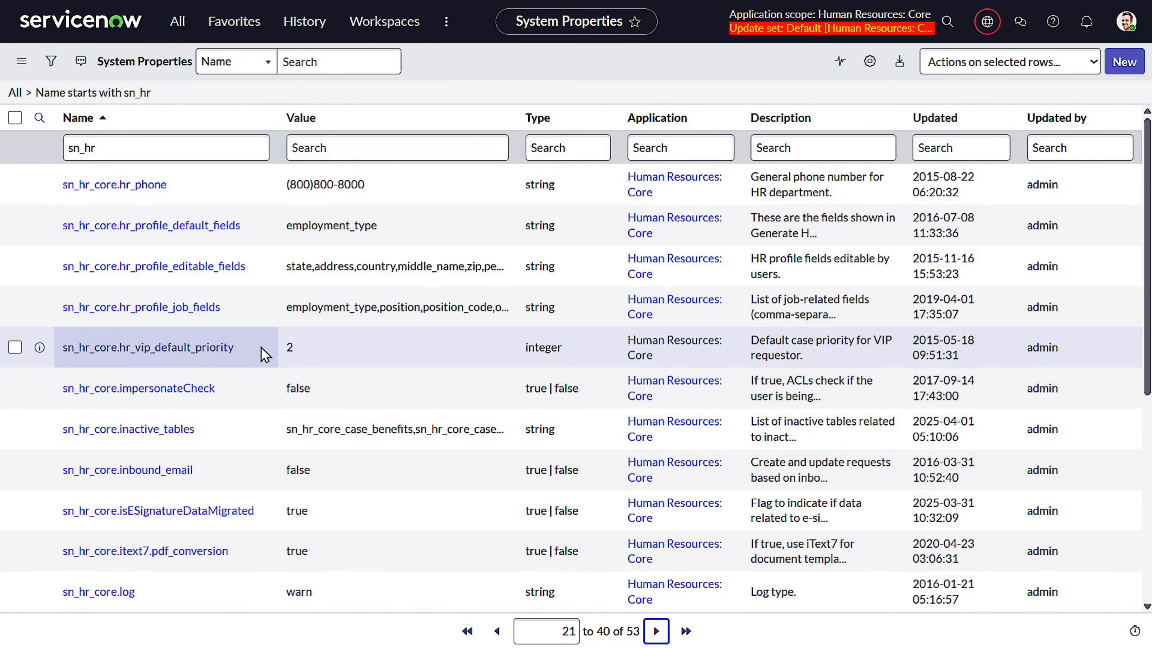
{"action": "scroll", "coordinate": [256, 345], "scroll_direction": "down", "scroll_amount": 1}
{"action": "scroll", "coordinate": [258, 351], "scroll_direction": "down", "scroll_amount": 5}
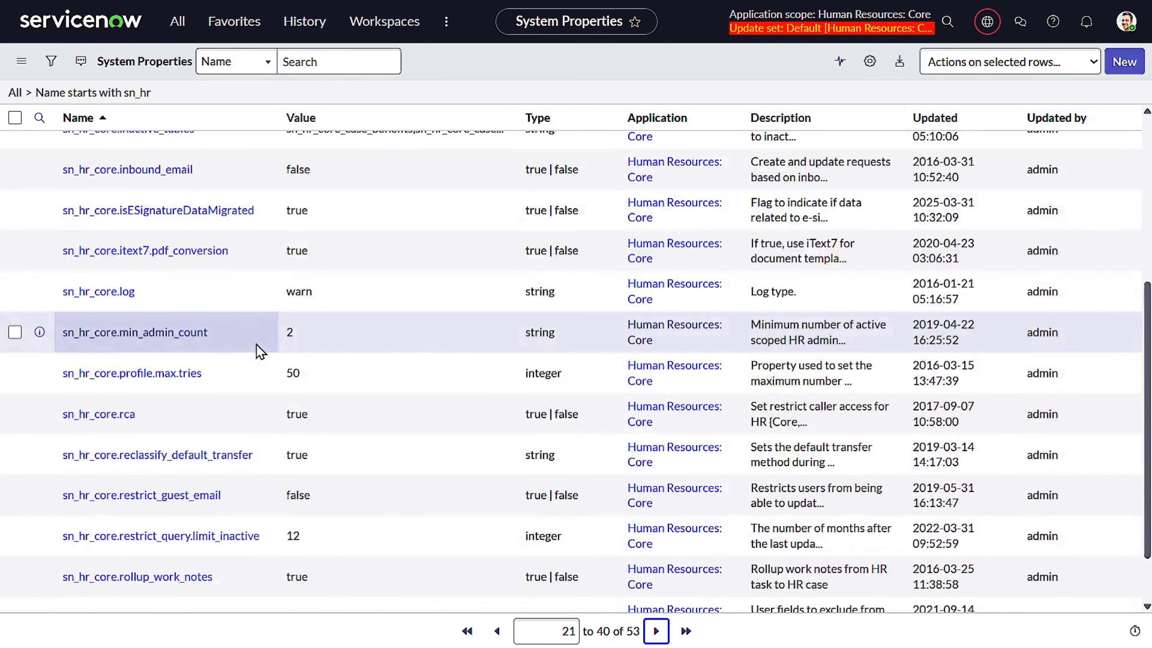
Step: Highlight the sn_hr_core.min_admin_count property and its value in the System Properties list
{"action": "left_click_drag", "start_coordinate": [250, 342], "coordinate": [30, 338]}
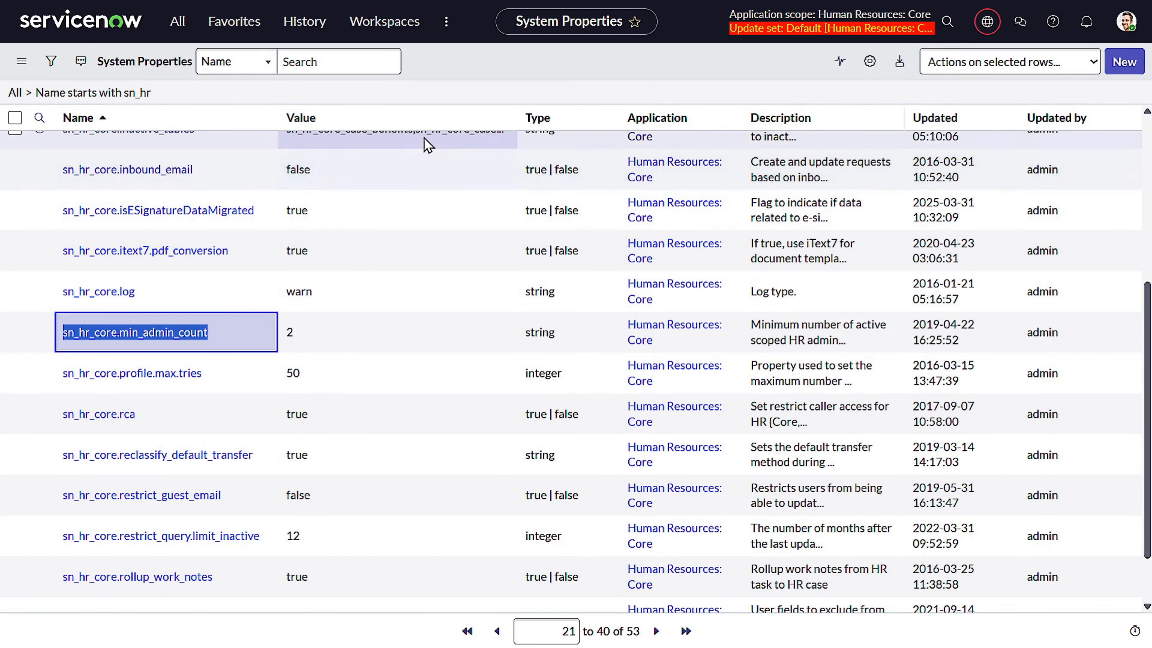
{"action": "double_click", "coordinate": [297, 334]}
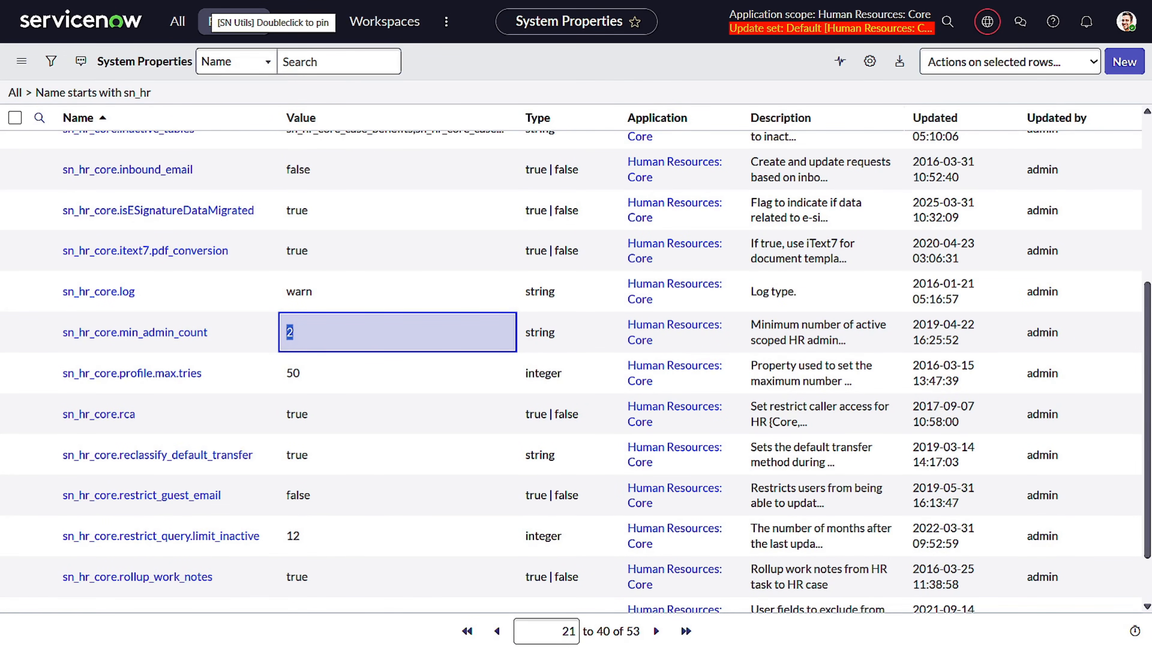
Step: Filter the application navigator by case and open Create New Case under HR Case Management
{"action": "left_click", "coordinate": [177, 23]}
{"action": "key", "text": "BackSpace"}
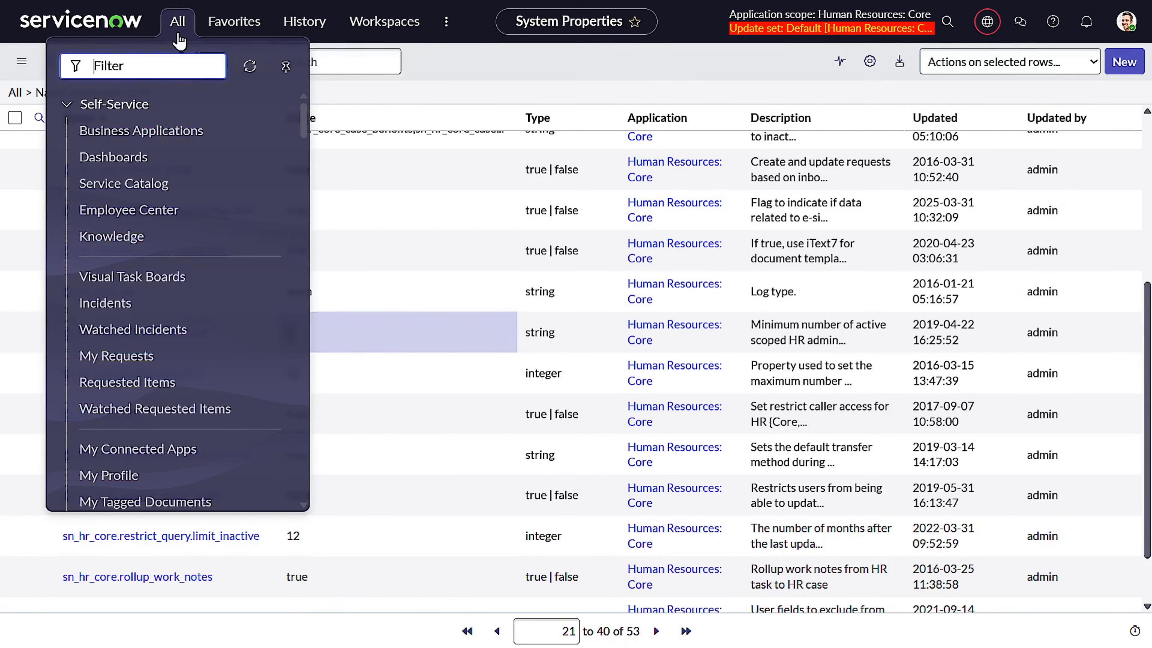
{"action": "type", "text": "case"}
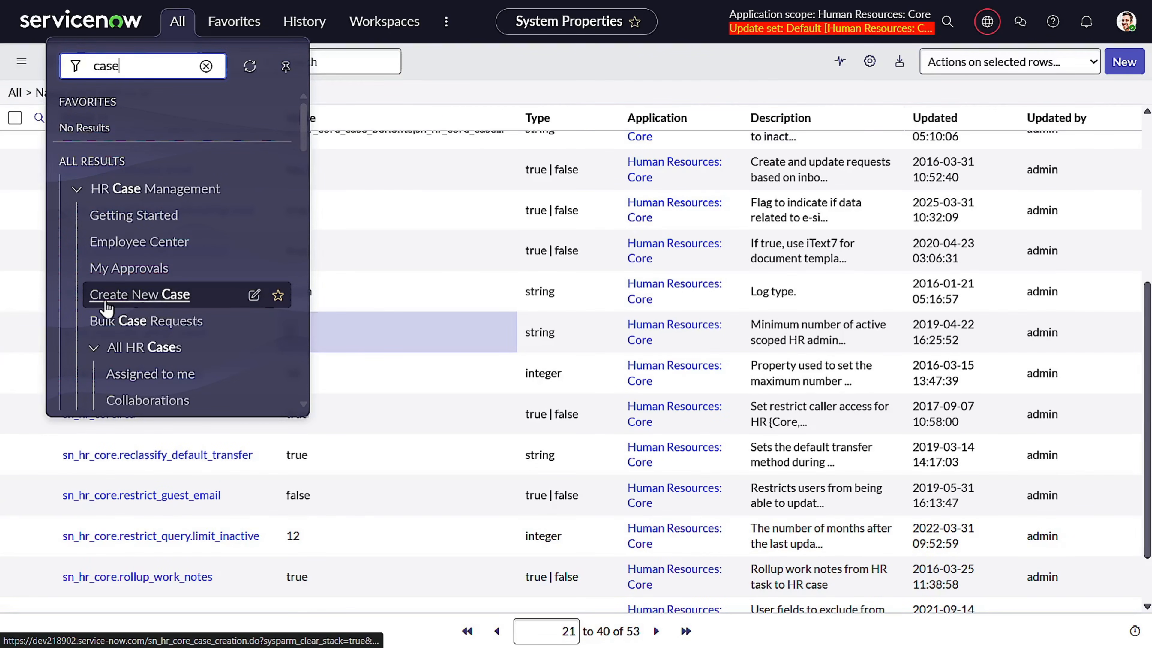
{"action": "left_click", "coordinate": [176, 293]}
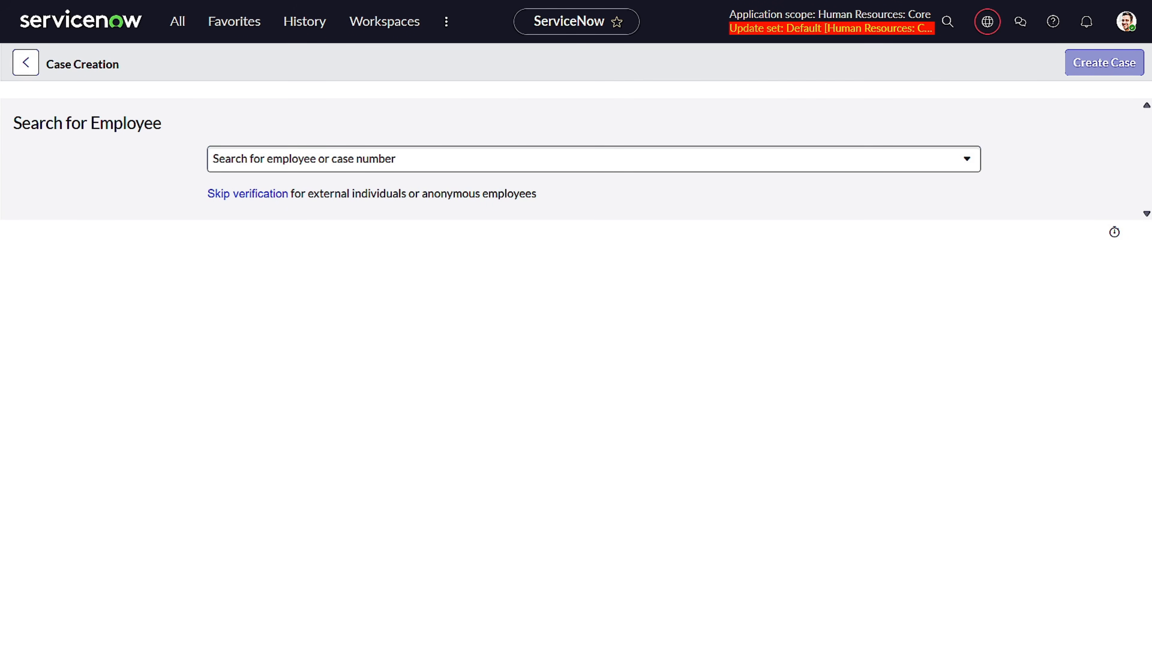
Step: Search for the employee by first name on the Case Creation page and select the matching person
{"action": "left_click", "coordinate": [352, 159]}
{"action": "type", "text": "ri"}
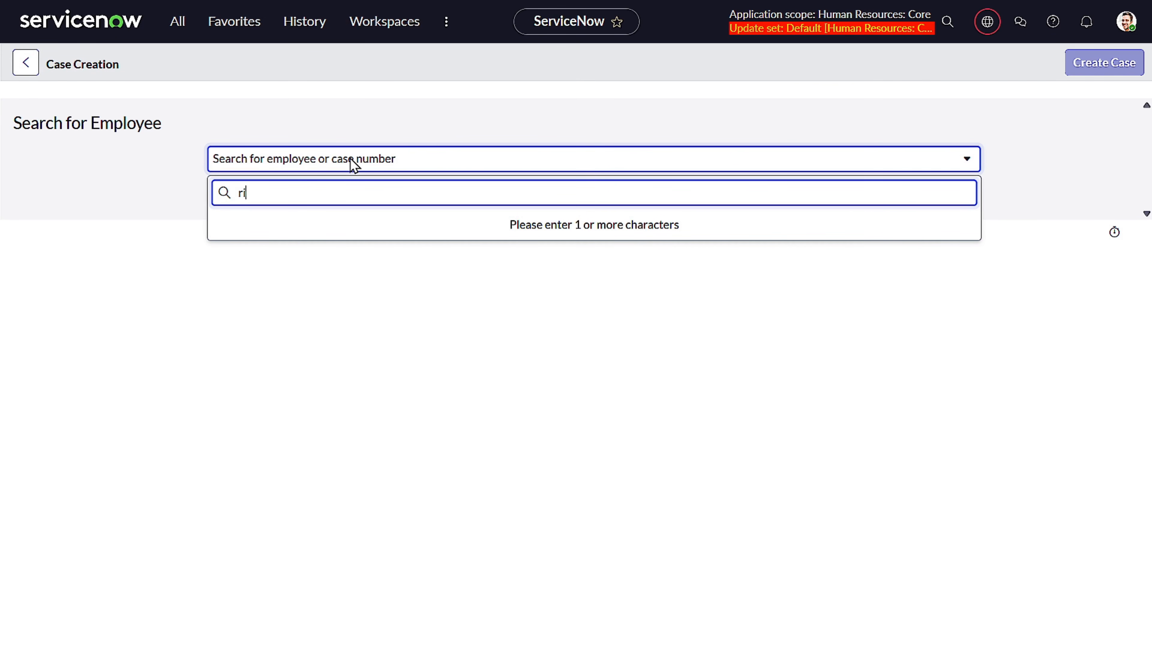
{"action": "type", "text": "ya"}
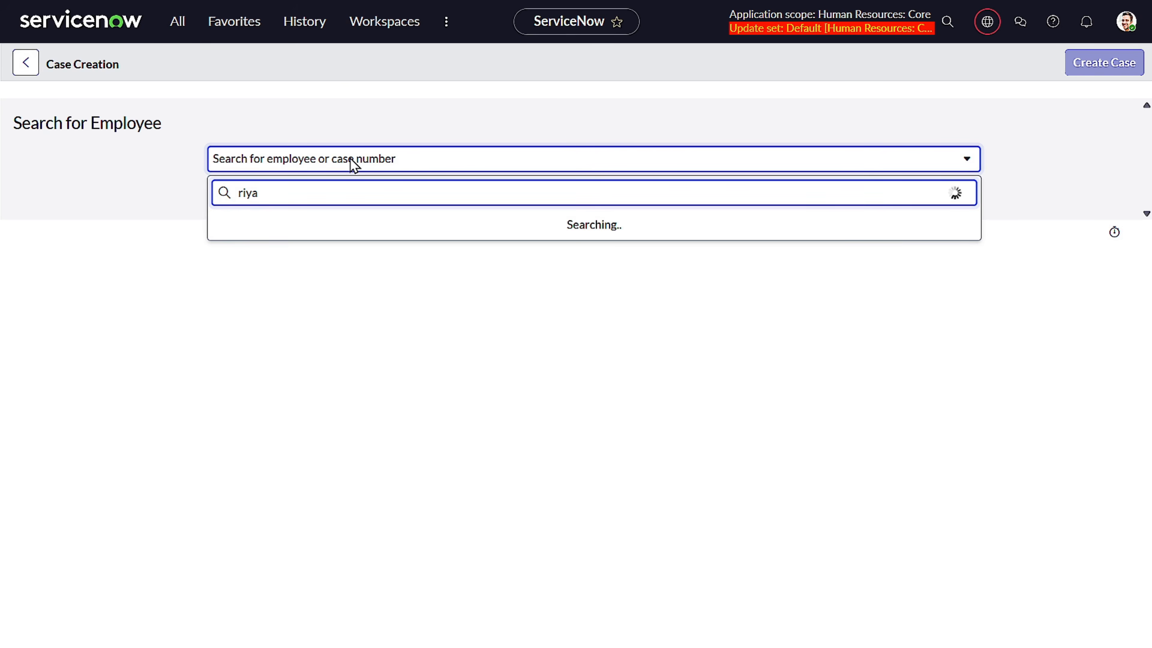
{"action": "left_click", "coordinate": [367, 234]}
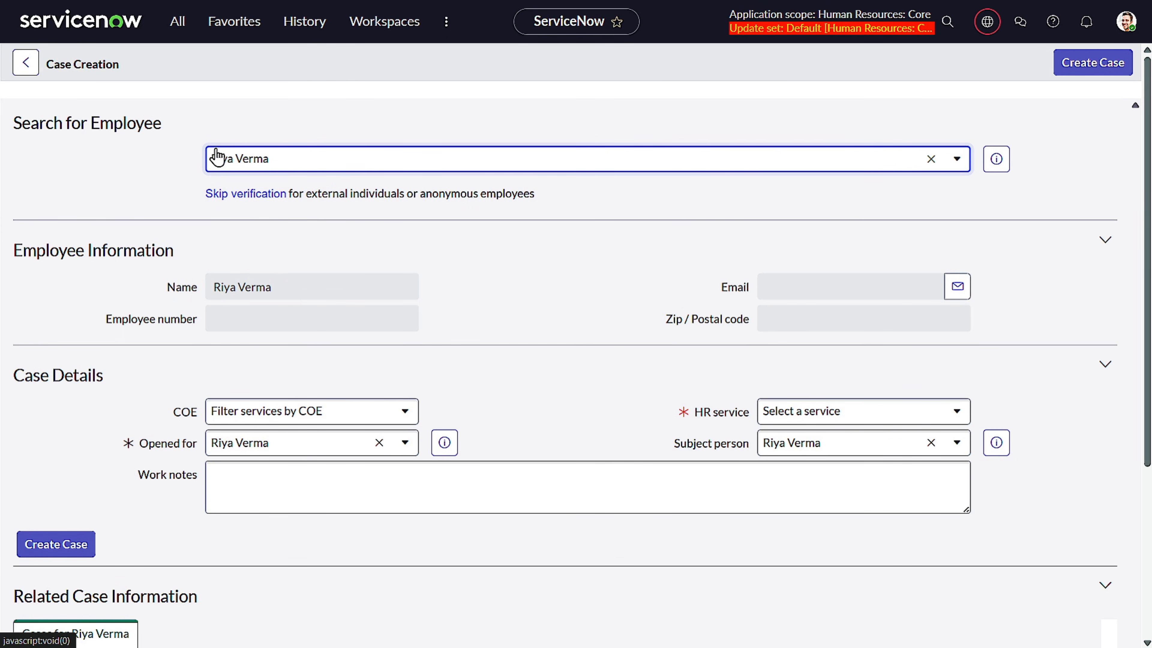
Step: Look over the Case Creation page, highlighting the Employee Information and Case Details headings
{"action": "scroll", "coordinate": [122, 308], "scroll_direction": "down", "scroll_amount": 4}
{"action": "scroll", "coordinate": [122, 312], "scroll_direction": "up", "scroll_amount": 4}
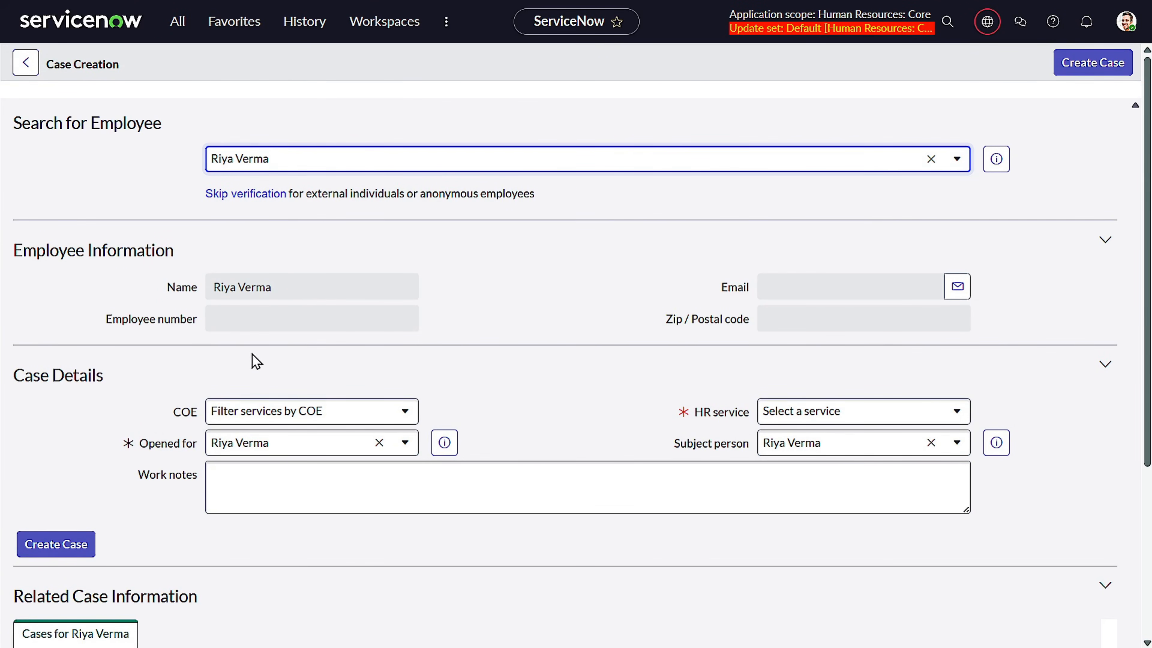
{"action": "left_click_drag", "start_coordinate": [14, 250], "coordinate": [188, 262]}
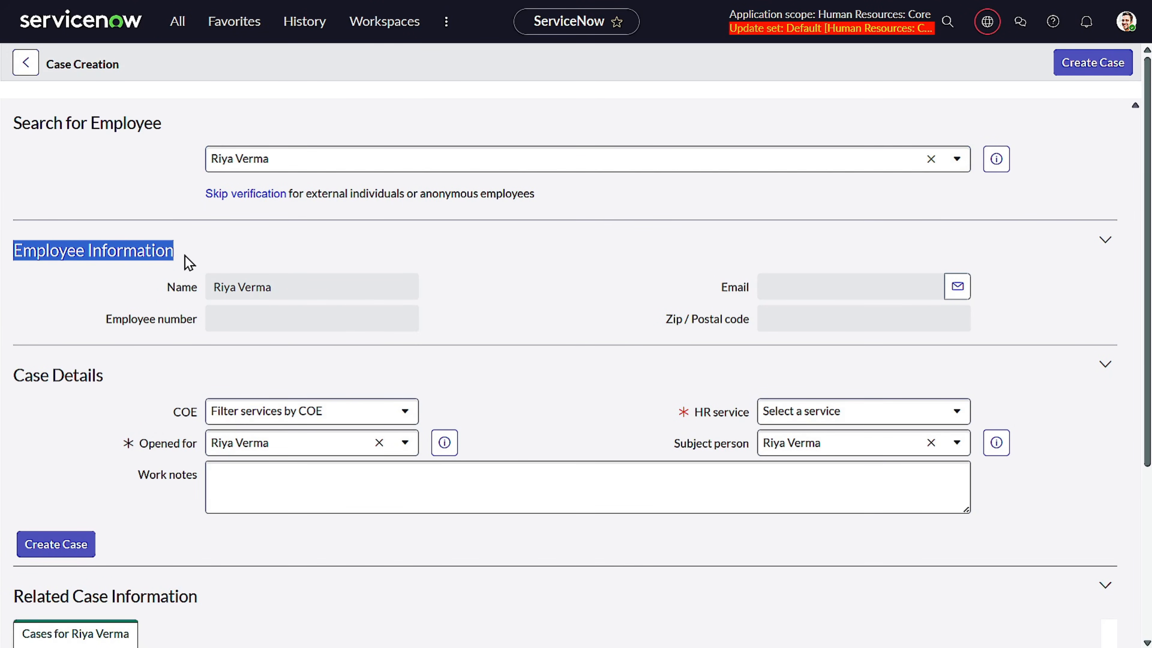
{"action": "left_click_drag", "start_coordinate": [13, 375], "coordinate": [127, 398]}
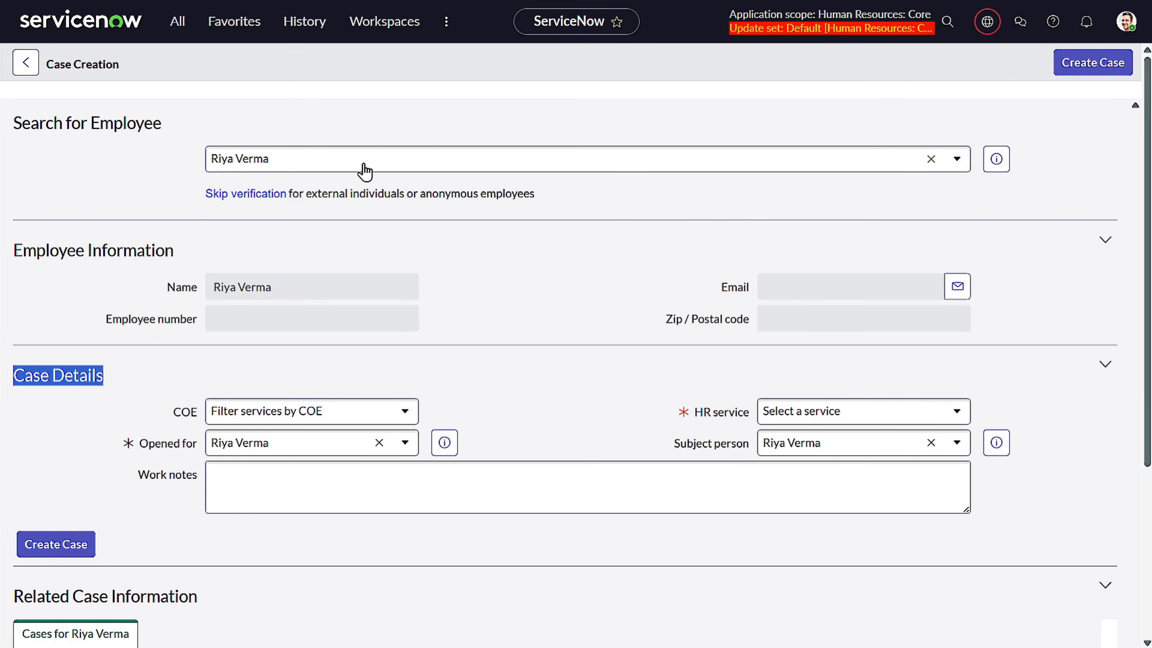
Step: Search for a different employee by first name, correct the spelling, and dismiss the search without selecting anyone
{"action": "left_click", "coordinate": [368, 157]}
{"action": "type", "text": "able"}
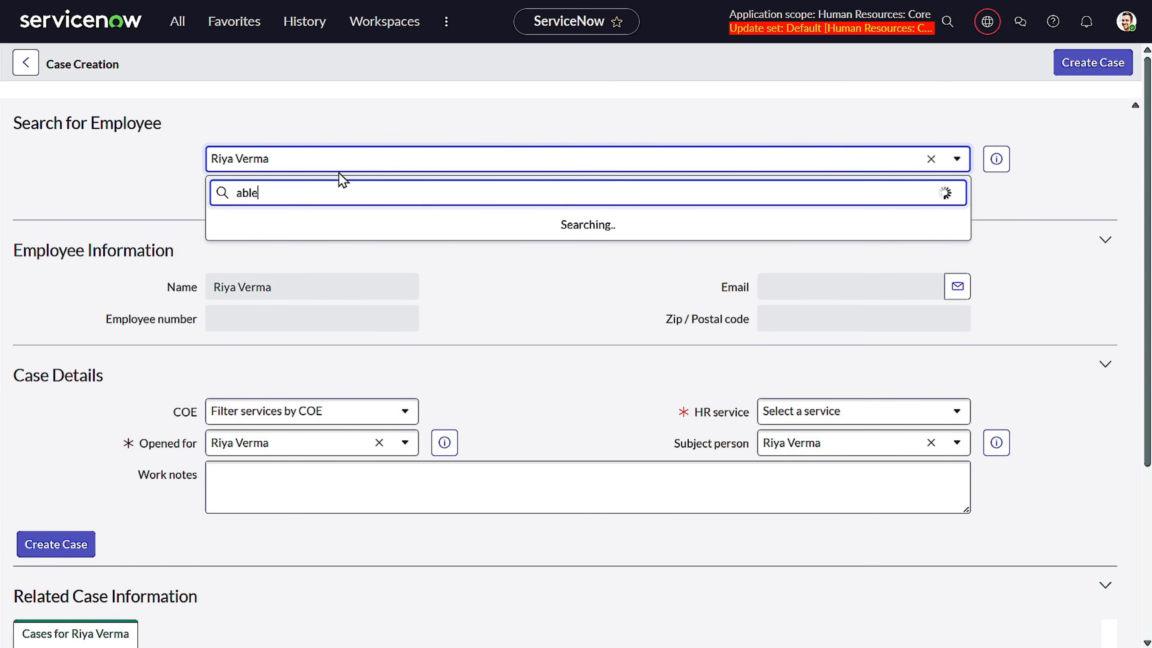
{"action": "key", "text": "BackSpace"}
{"action": "key", "text": "BackSpace"}
{"action": "type", "text": "e;"}
{"action": "key", "text": "BackSpace"}
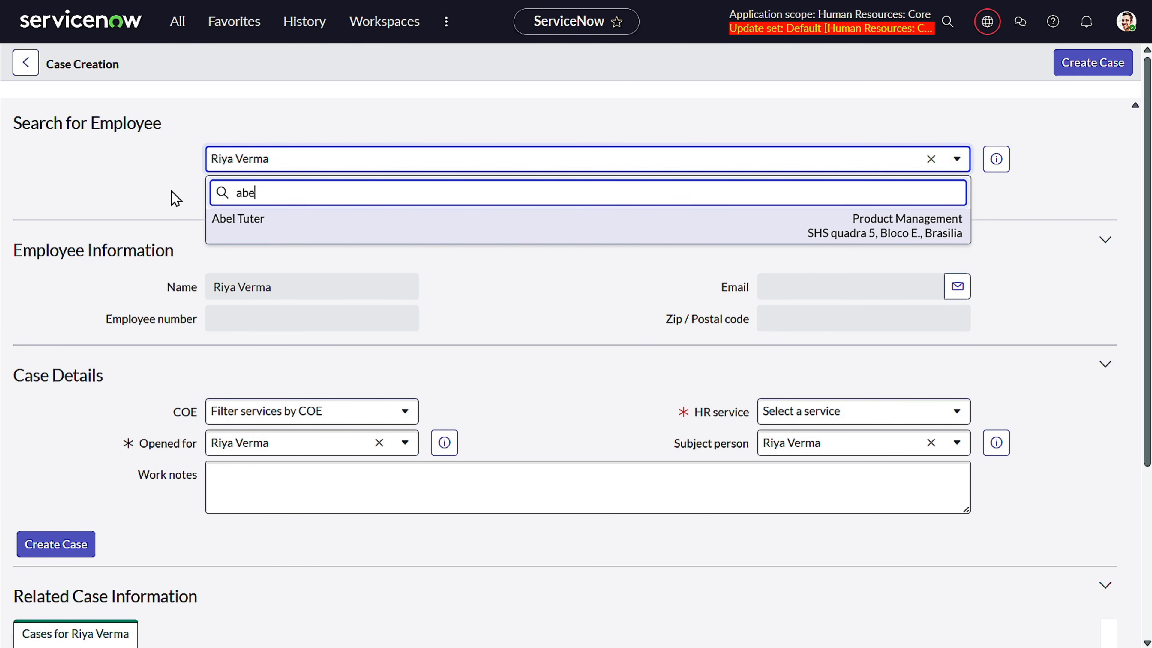
{"action": "left_click", "coordinate": [176, 199]}
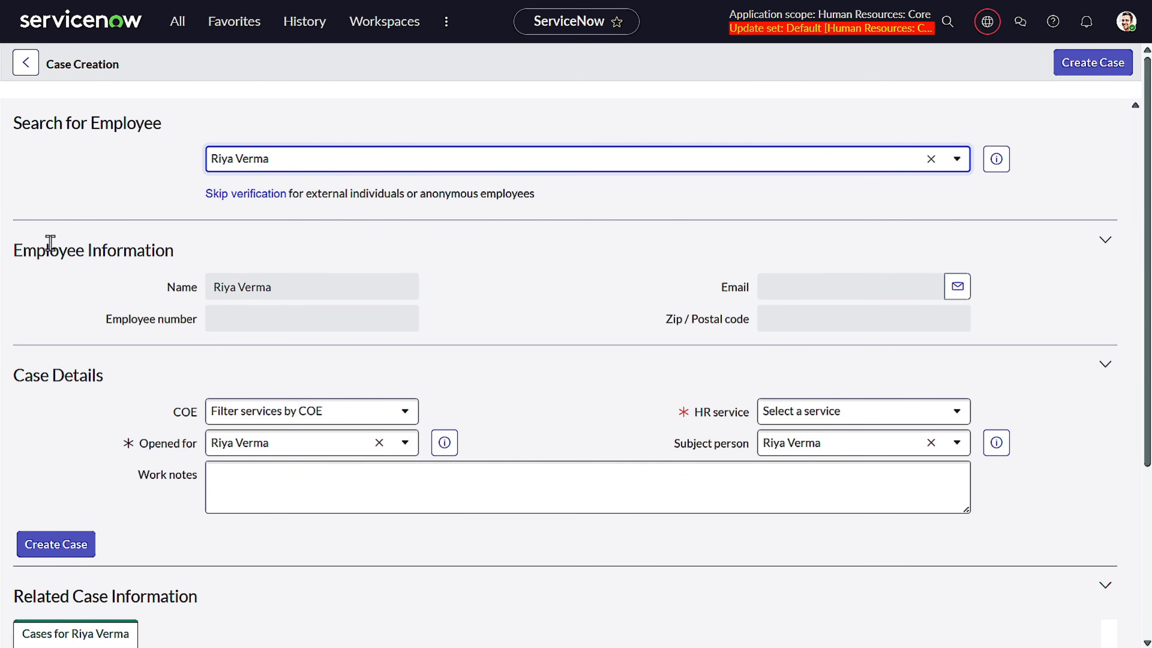
Step: Point out the Employee Information section, its Name field, and the Case Details section by highlighting them
{"action": "left_click", "coordinate": [15, 251]}
{"action": "left_click_drag", "start_coordinate": [15, 252], "coordinate": [188, 263]}
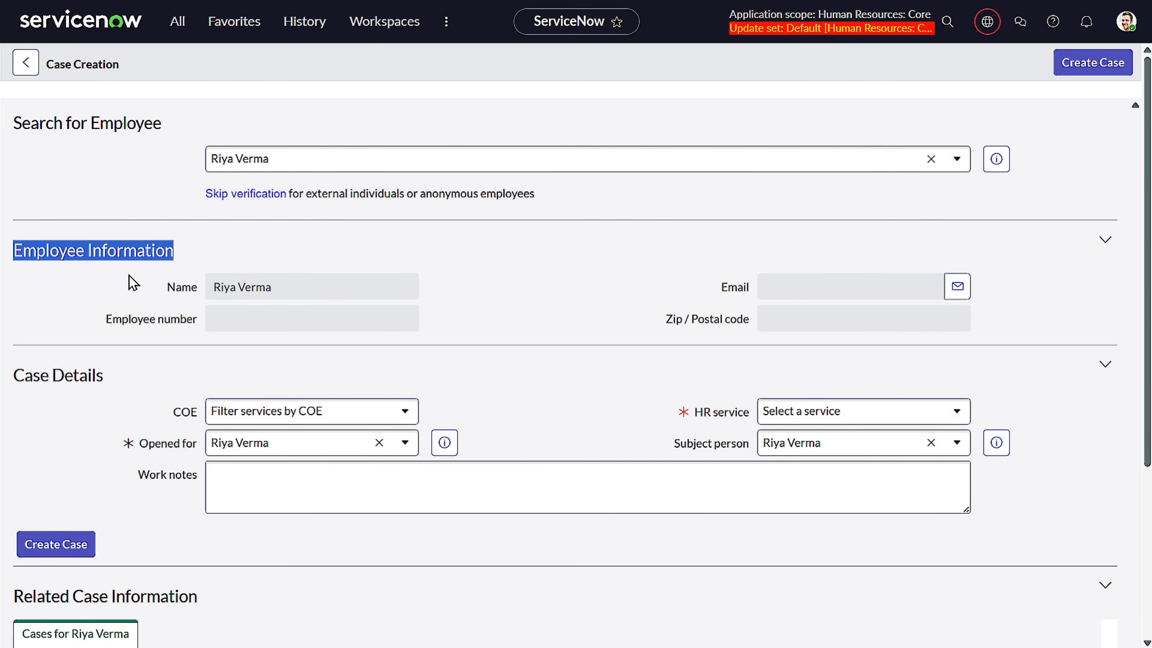
{"action": "left_click", "coordinate": [278, 288]}
{"action": "left_click_drag", "start_coordinate": [24, 375], "coordinate": [111, 382]}
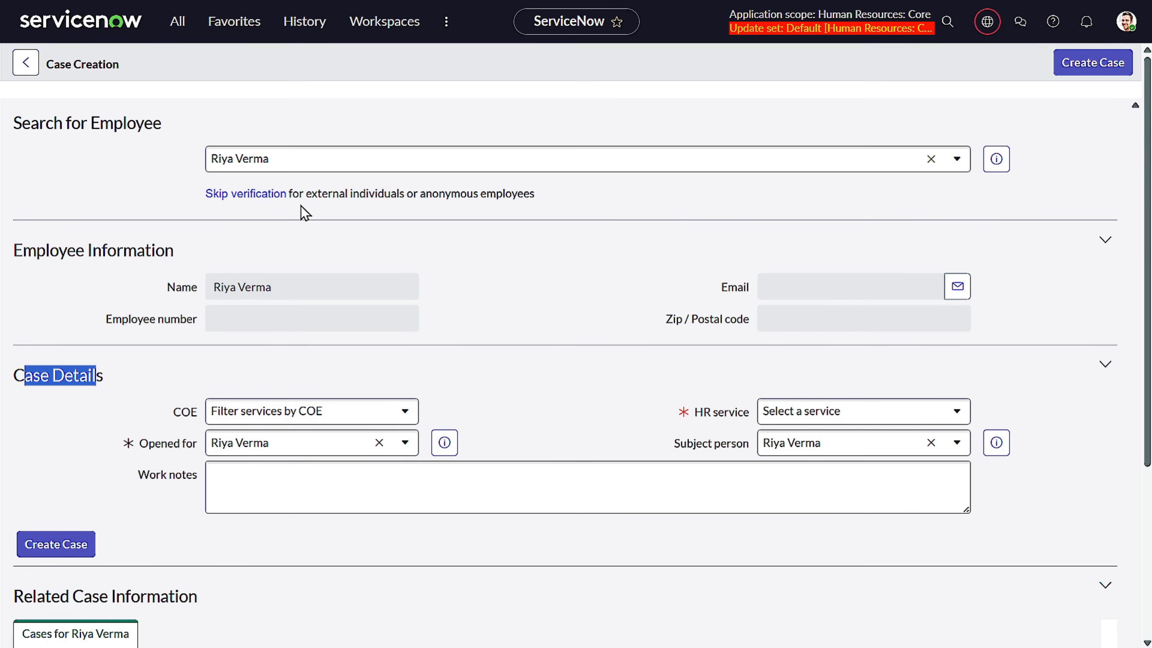
Step: Test the employee search's minimum input length with partial first names, then clear the search text and close the search
{"action": "left_click", "coordinate": [311, 169]}
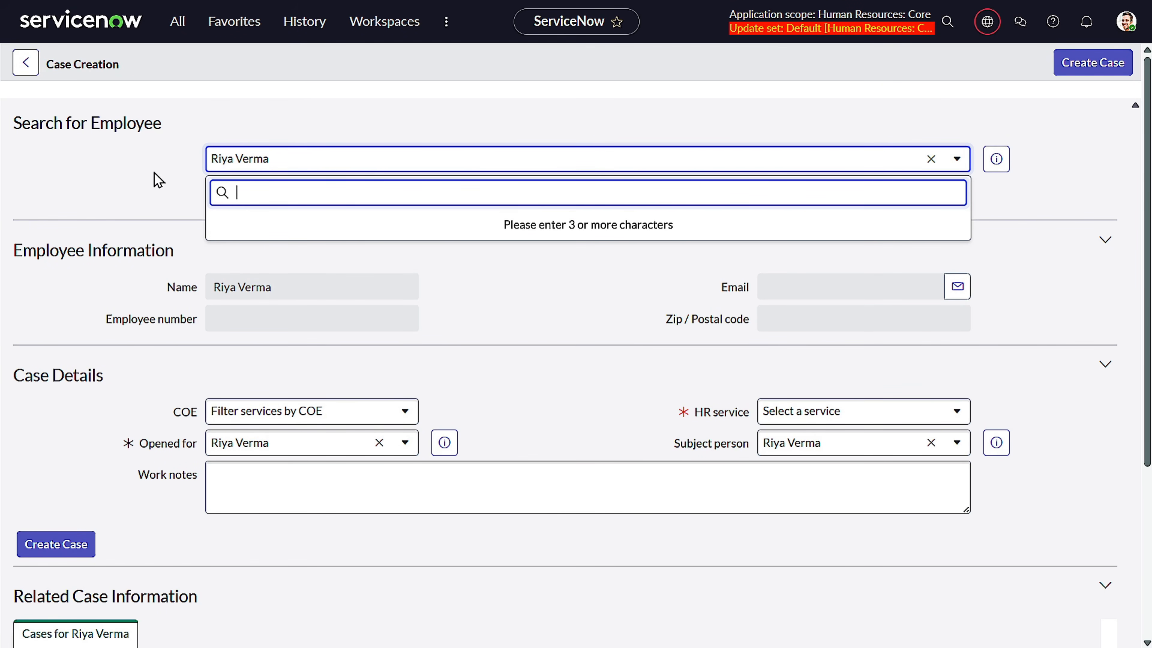
{"action": "type", "text": "riy"}
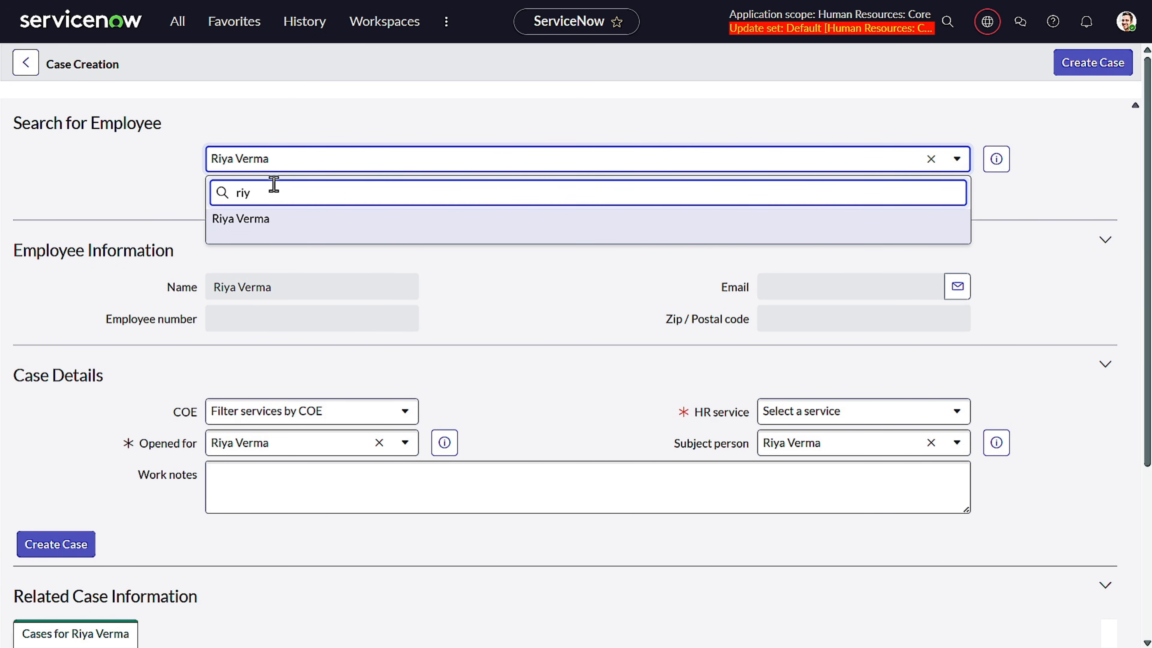
{"action": "key", "text": "BackSpace"}
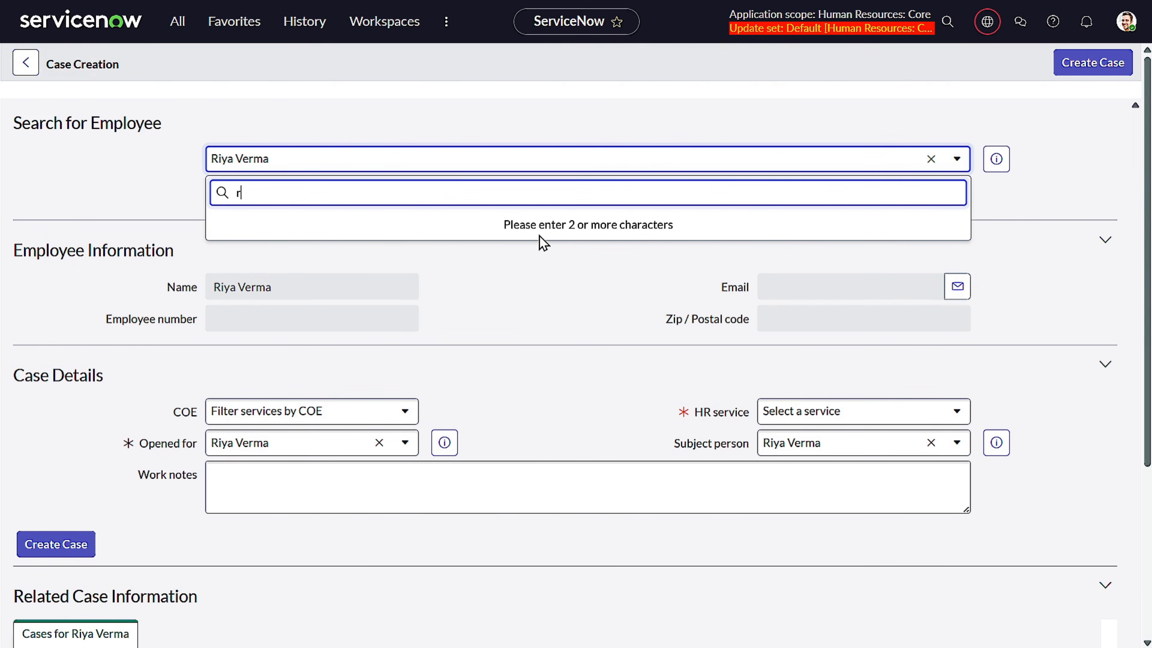
{"action": "key", "text": "BackSpace"}
{"action": "type", "text": "able"}
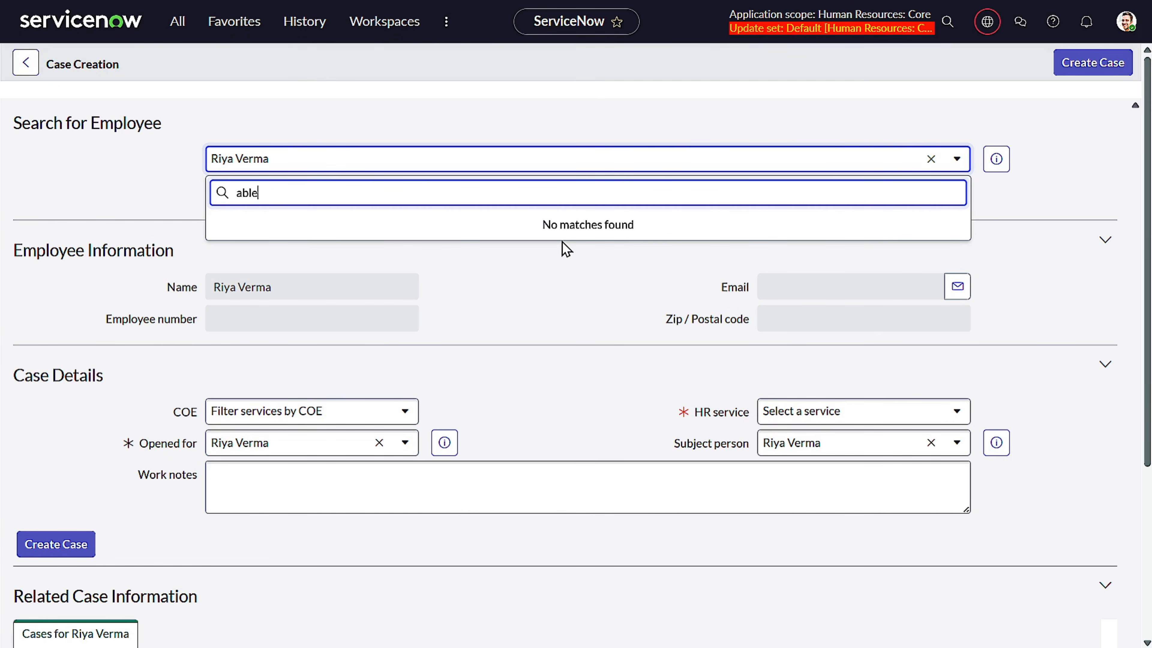
{"action": "key", "text": "BackSpace"}
{"action": "key", "text": "BackSpace"}
{"action": "key", "text": "BackSpace"}
{"action": "key", "text": "BackSpace"}
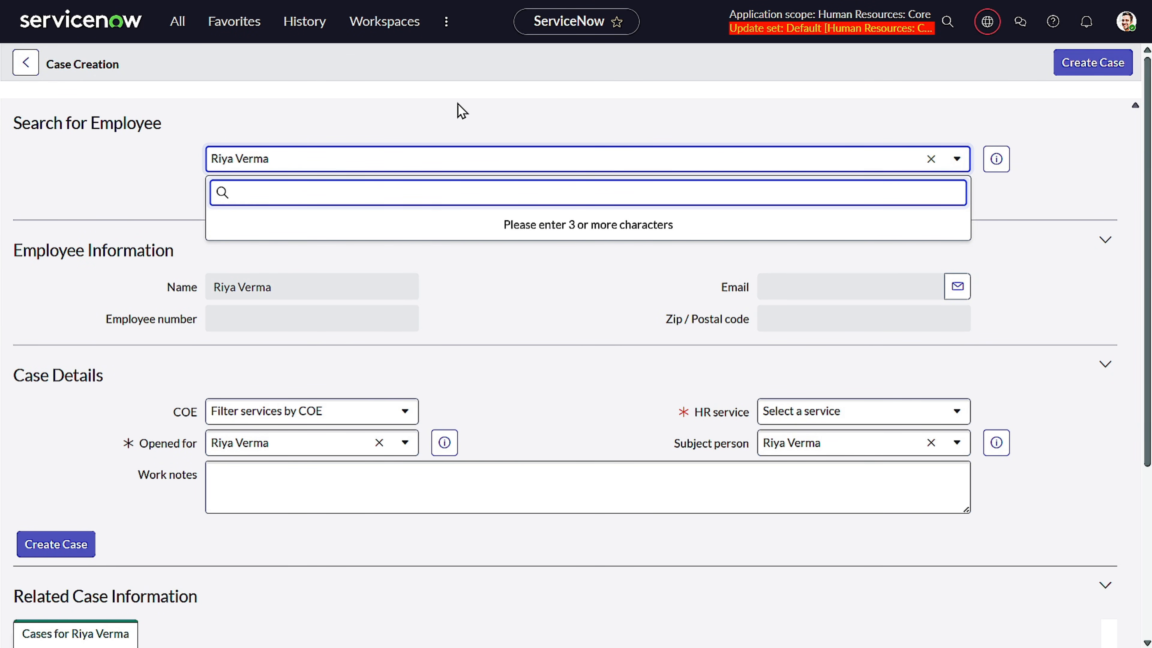
{"action": "key", "text": "Escape"}
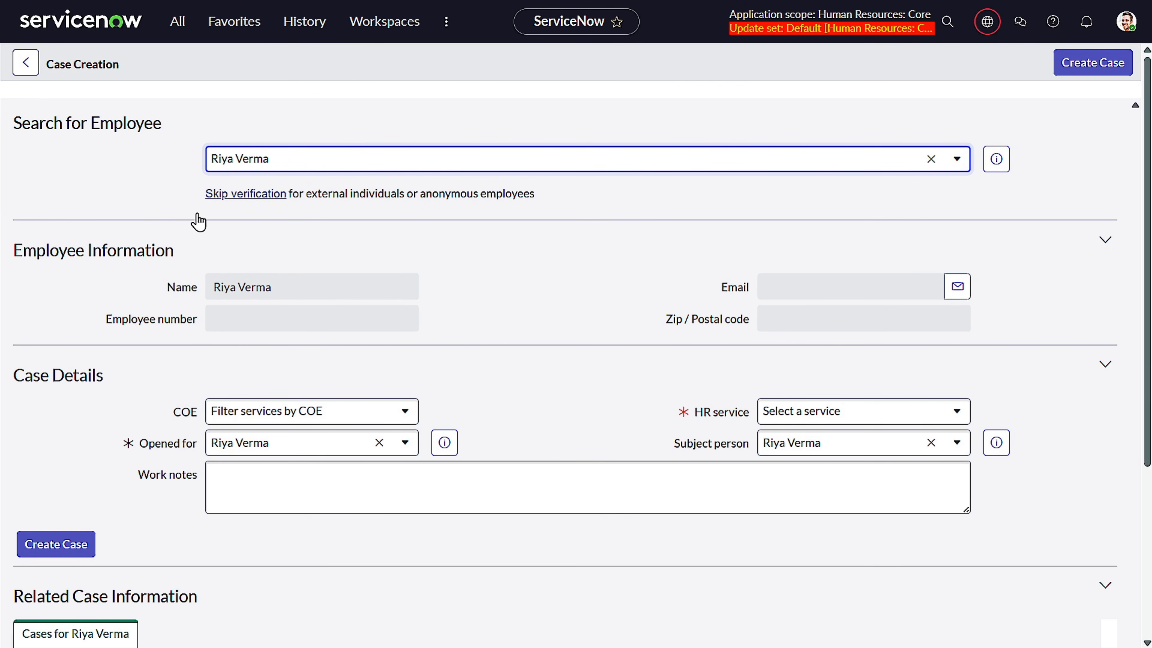
Step: Filter the application navigator by case crea and open Case Creation Configuration in a separate browser tab
{"action": "left_click", "coordinate": [178, 20]}
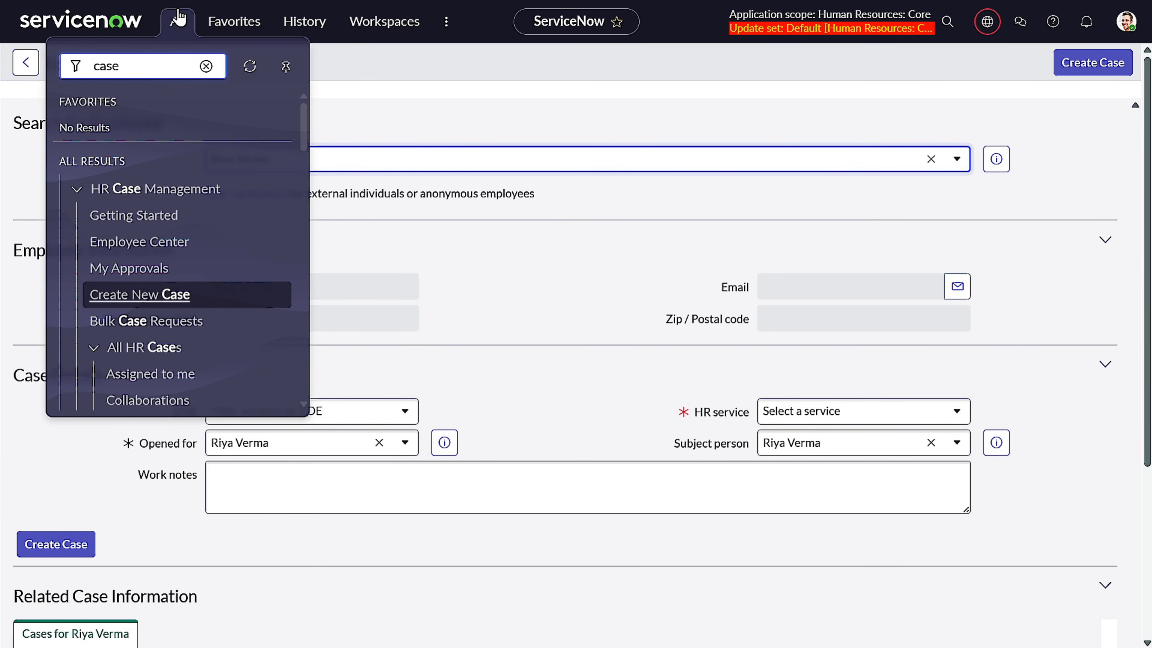
{"action": "type", "text": "crea"}
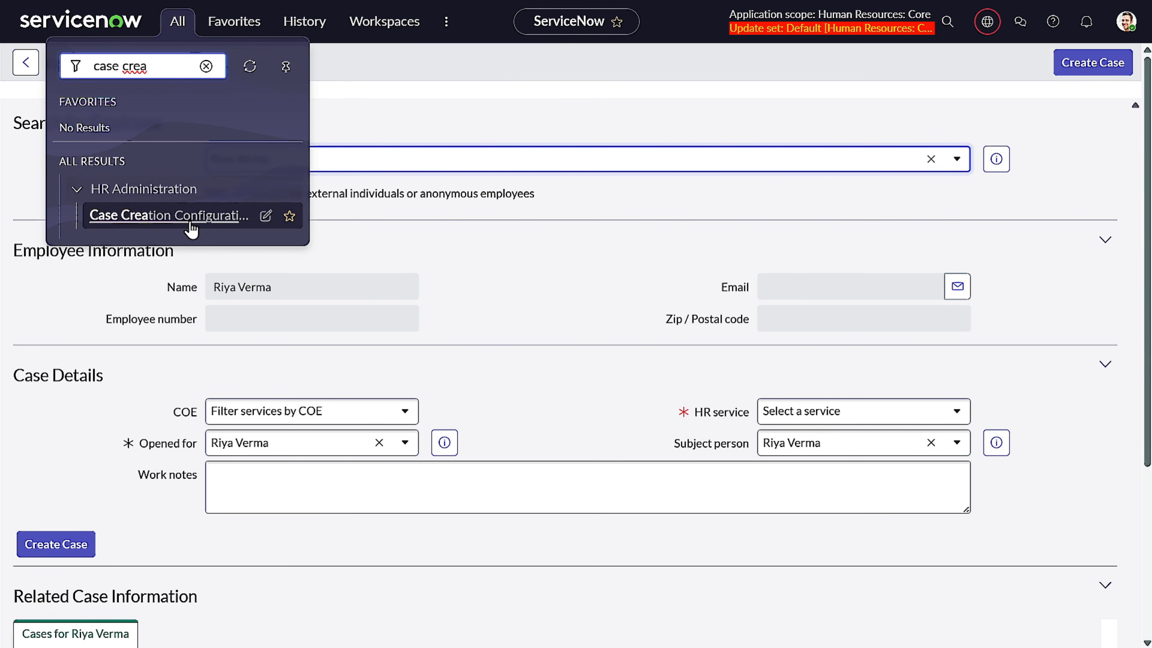
{"action": "left_click", "coordinate": [198, 222]}
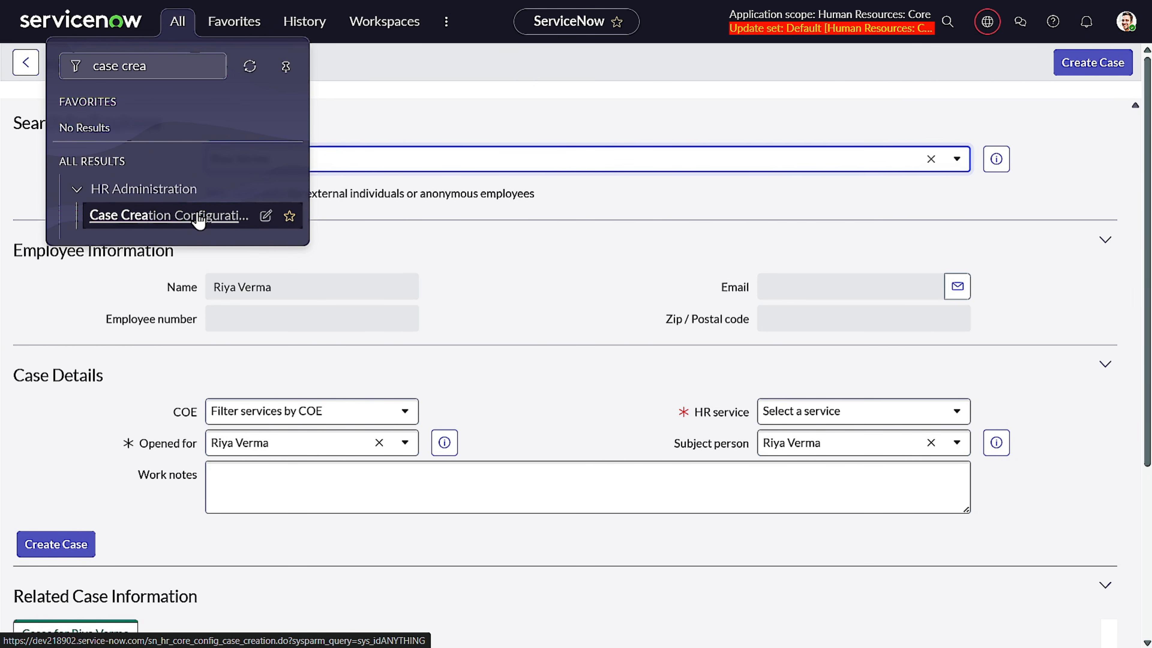
{"action": "right_click", "coordinate": [222, 218]}
{"action": "left_click", "coordinate": [297, 233]}
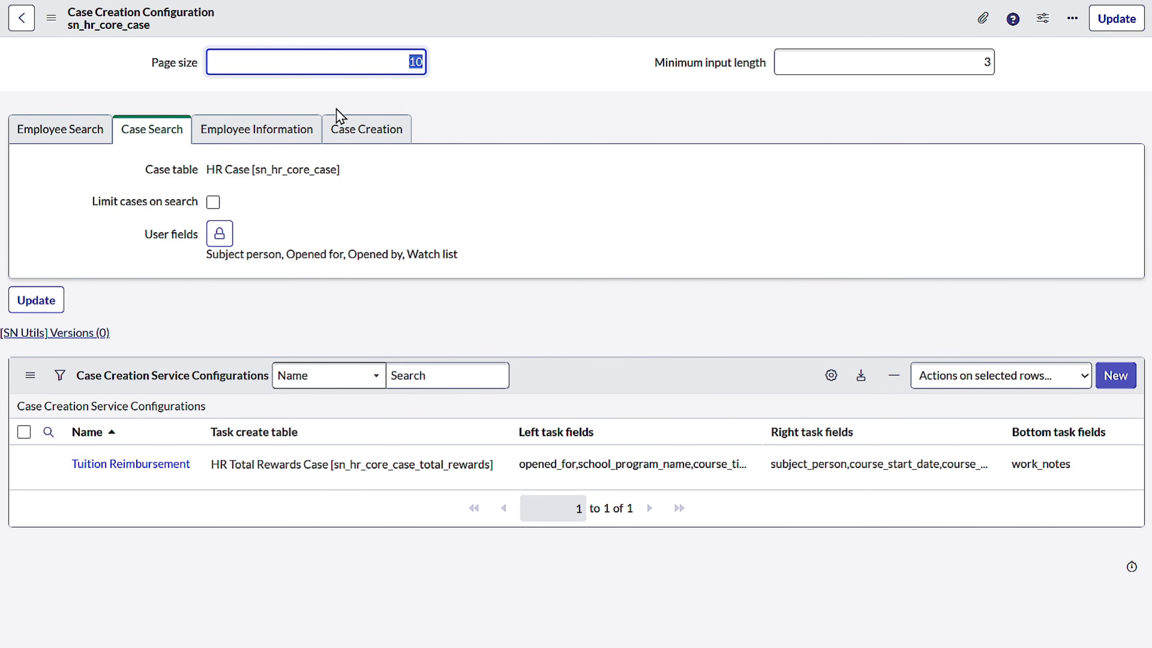
Step: Try to save the Case Creation Configuration with a Minimum input length of 1
{"action": "left_click", "coordinate": [368, 93]}
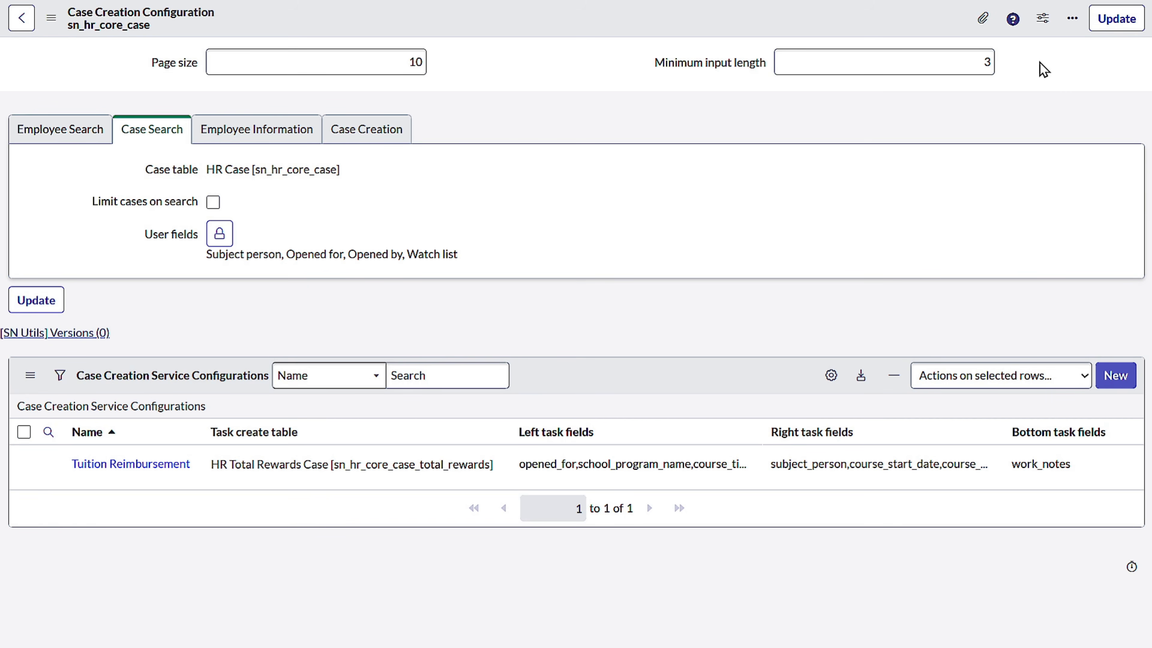
{"action": "left_click", "coordinate": [990, 70]}
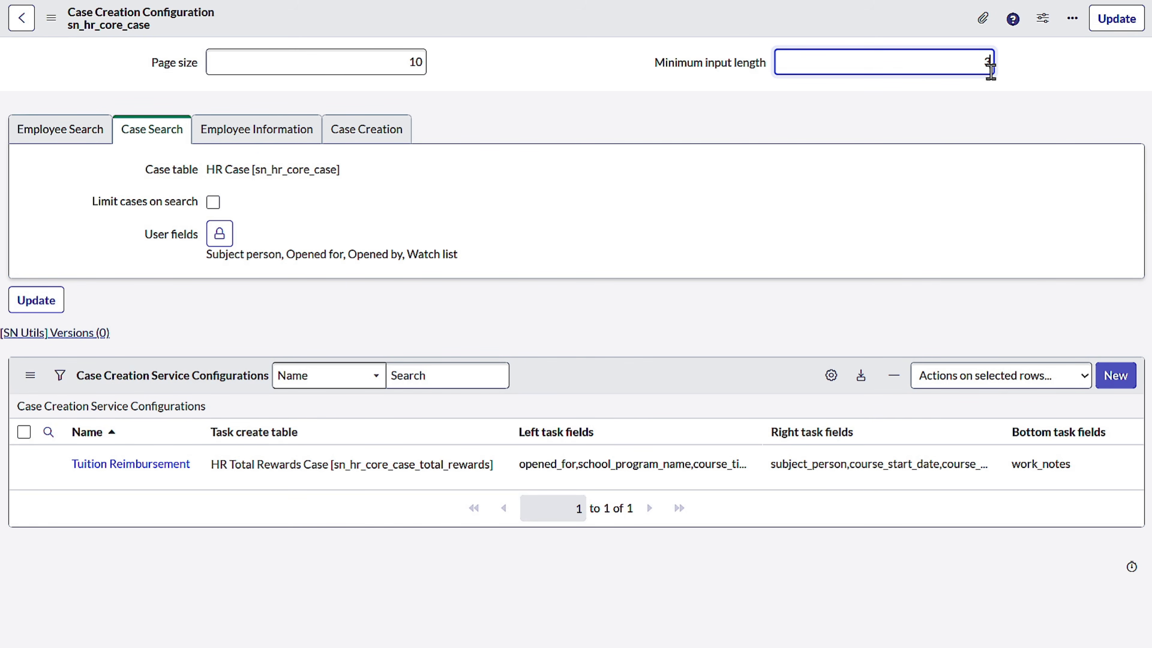
{"action": "right_click", "coordinate": [669, 25]}
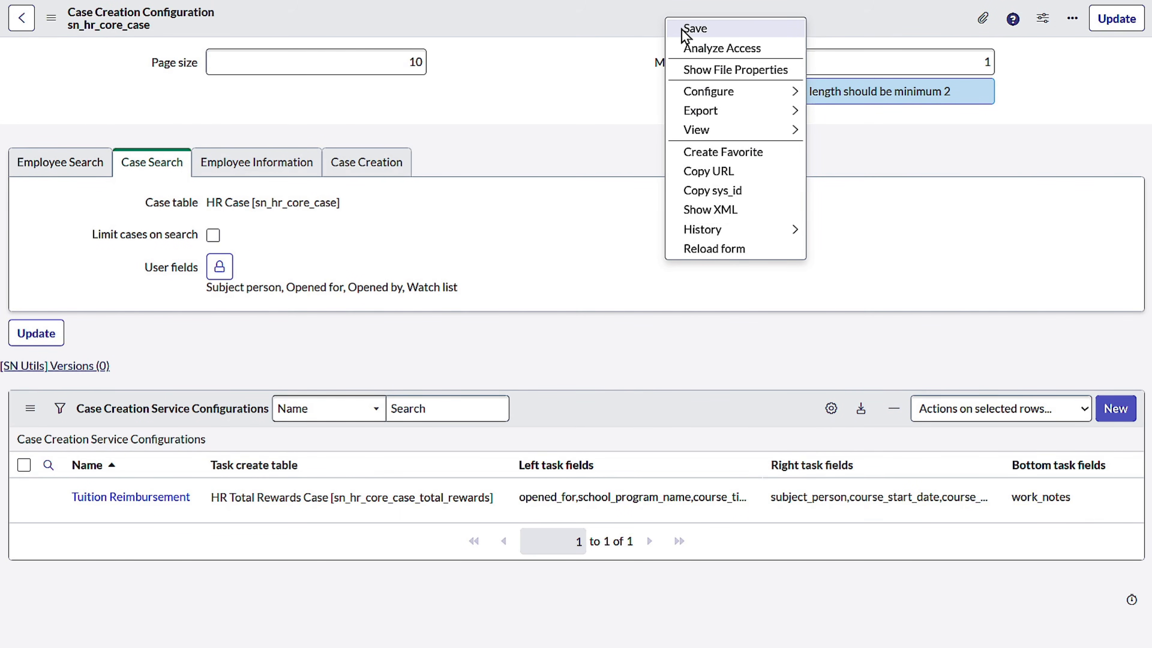
{"action": "left_click", "coordinate": [684, 29]}
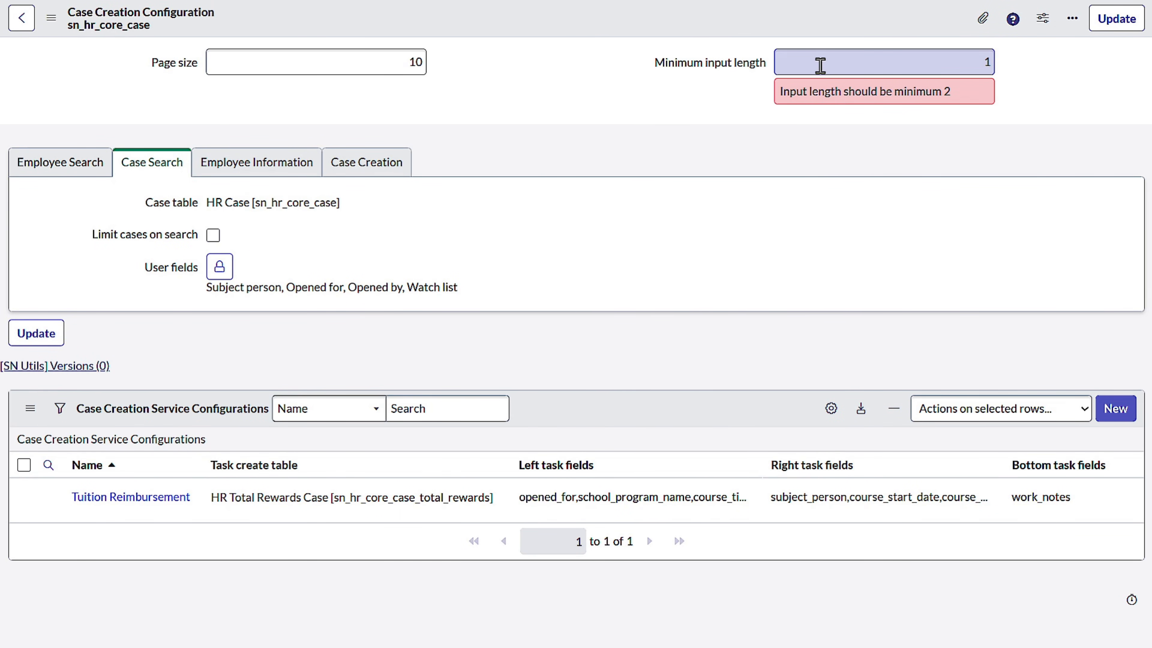
Step: Set the Minimum input length to 2 and save the Case Creation Configuration
{"action": "left_click", "coordinate": [988, 64]}
{"action": "key", "text": "BackSpace"}
{"action": "type", "text": "2"}
{"action": "left_click", "coordinate": [682, 195]}
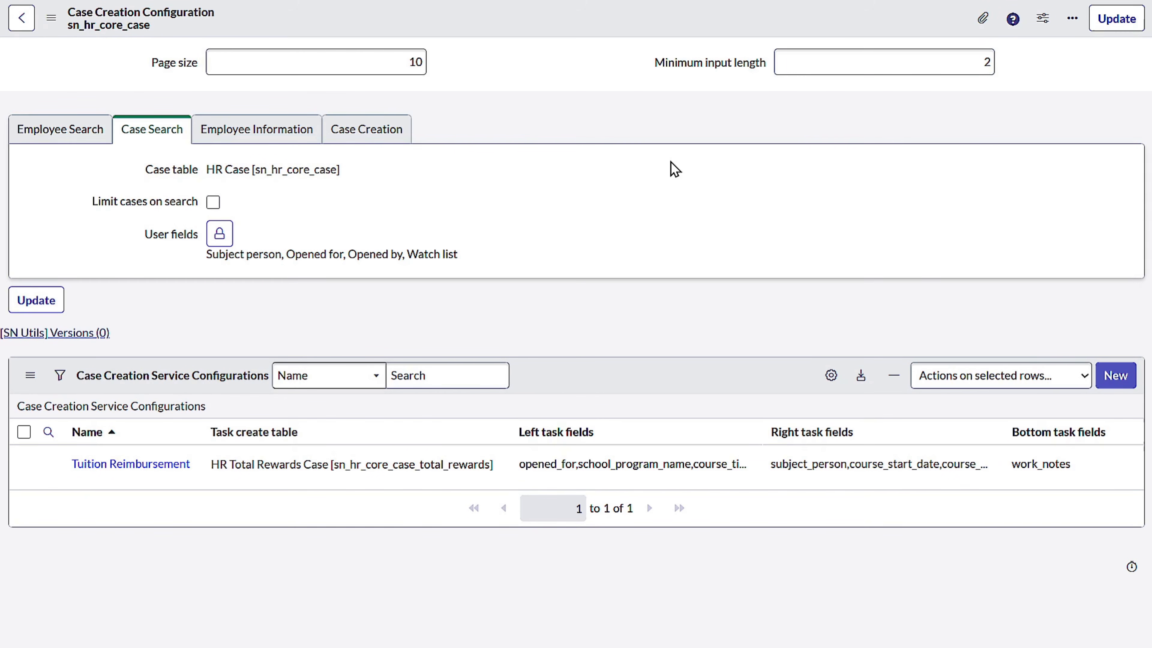
{"action": "right_click", "coordinate": [567, 31]}
{"action": "left_click", "coordinate": [579, 31]}
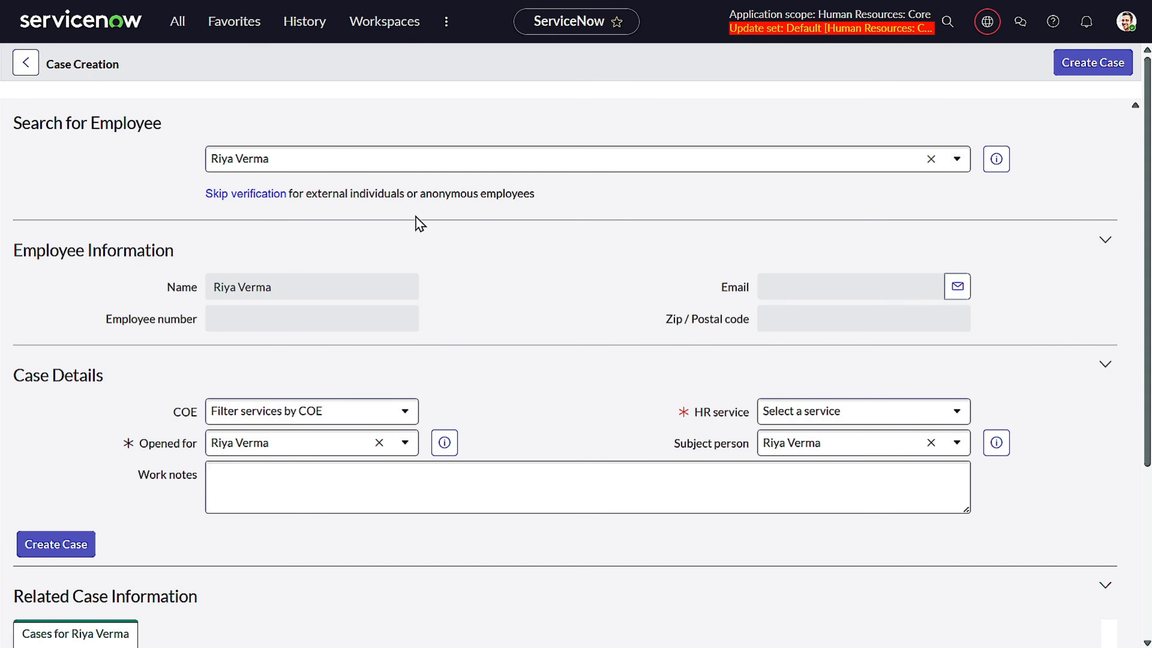
Step: Try the employee search with ab on the open case form, then reload the Case Creation page
{"action": "left_click", "coordinate": [345, 169]}
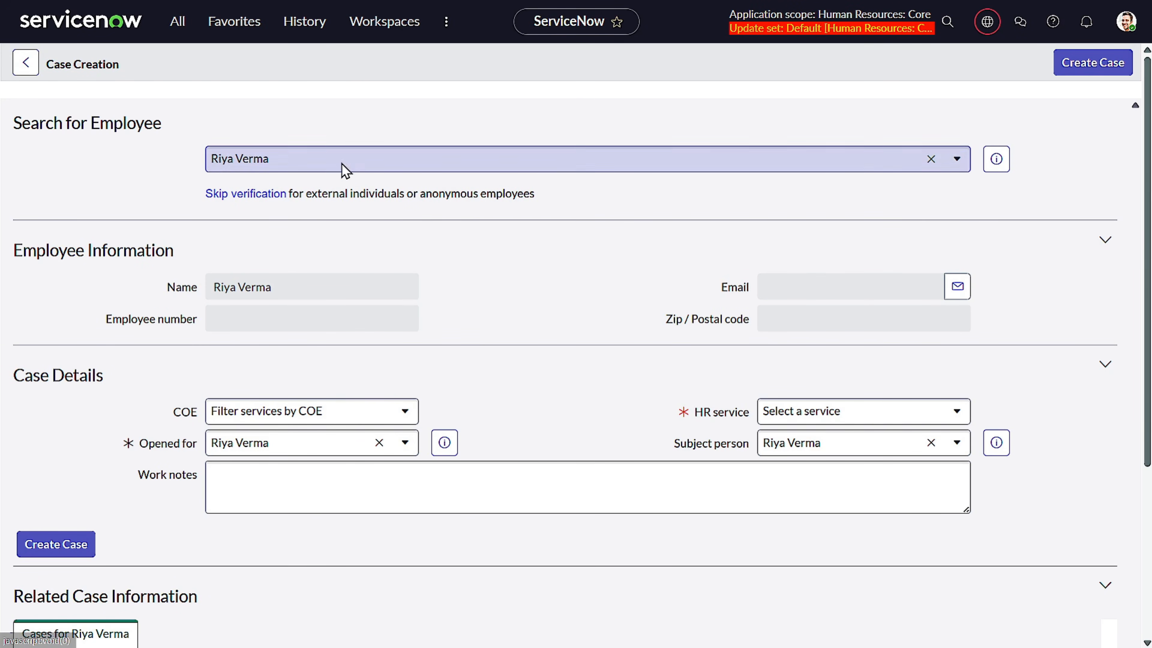
{"action": "type", "text": "ab"}
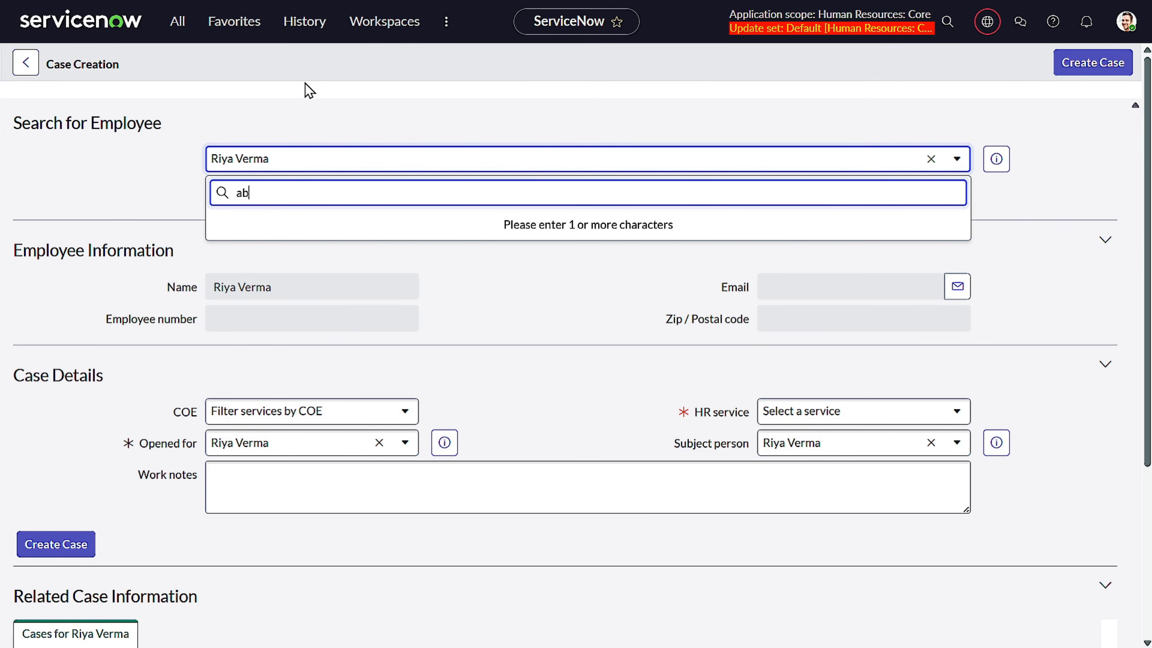
{"action": "key", "text": "F5"}
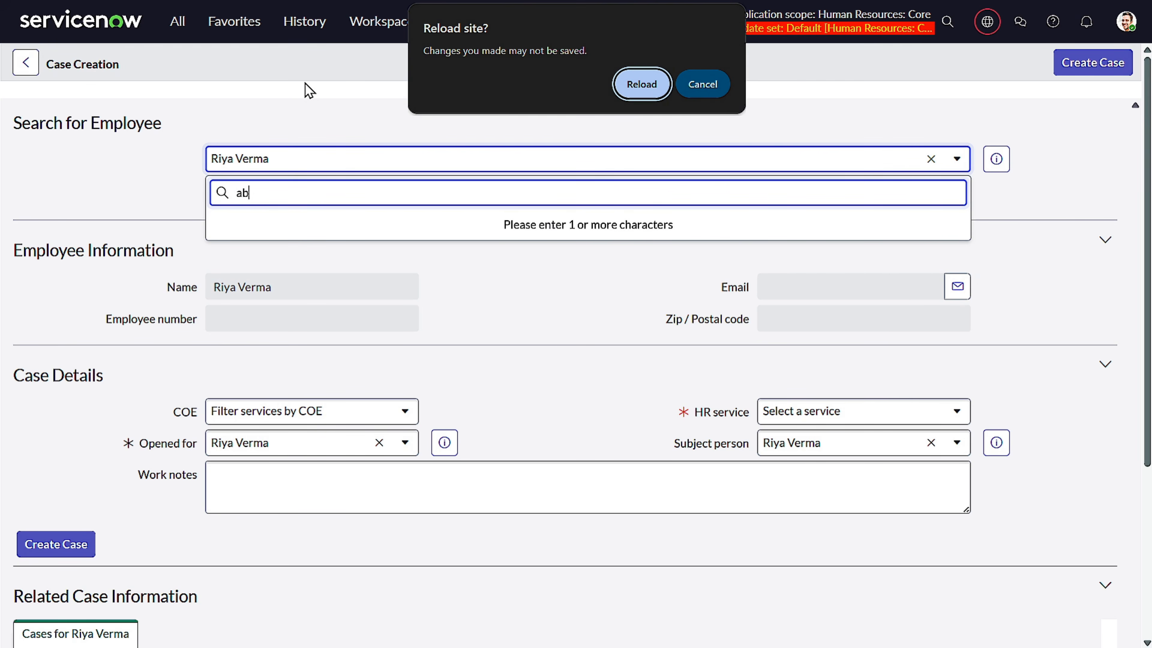
{"action": "left_click", "coordinate": [618, 82]}
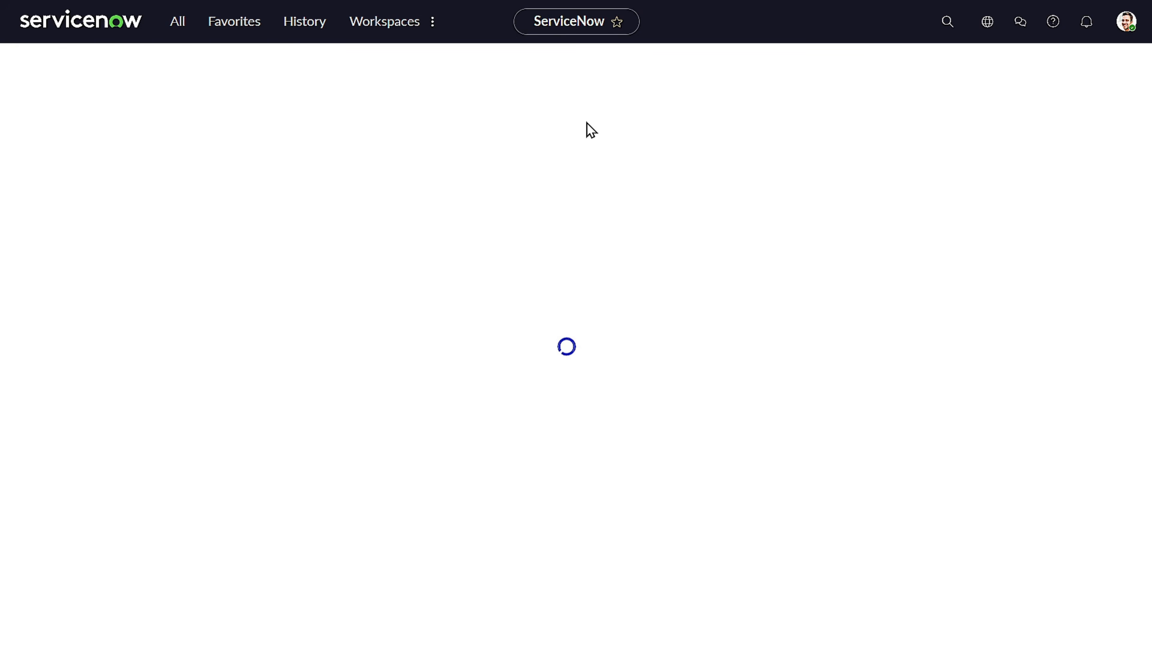
Step: Test the employee search with the two-character entries ab and ri, then close the search
{"action": "left_click", "coordinate": [490, 160]}
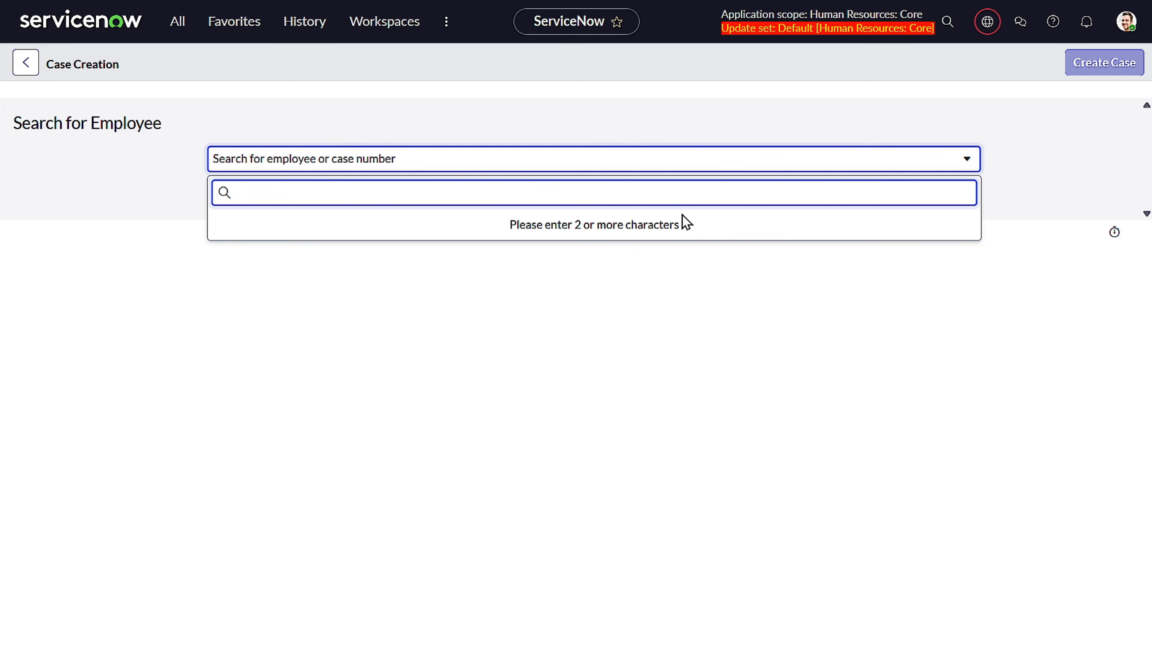
{"action": "type", "text": "ab"}
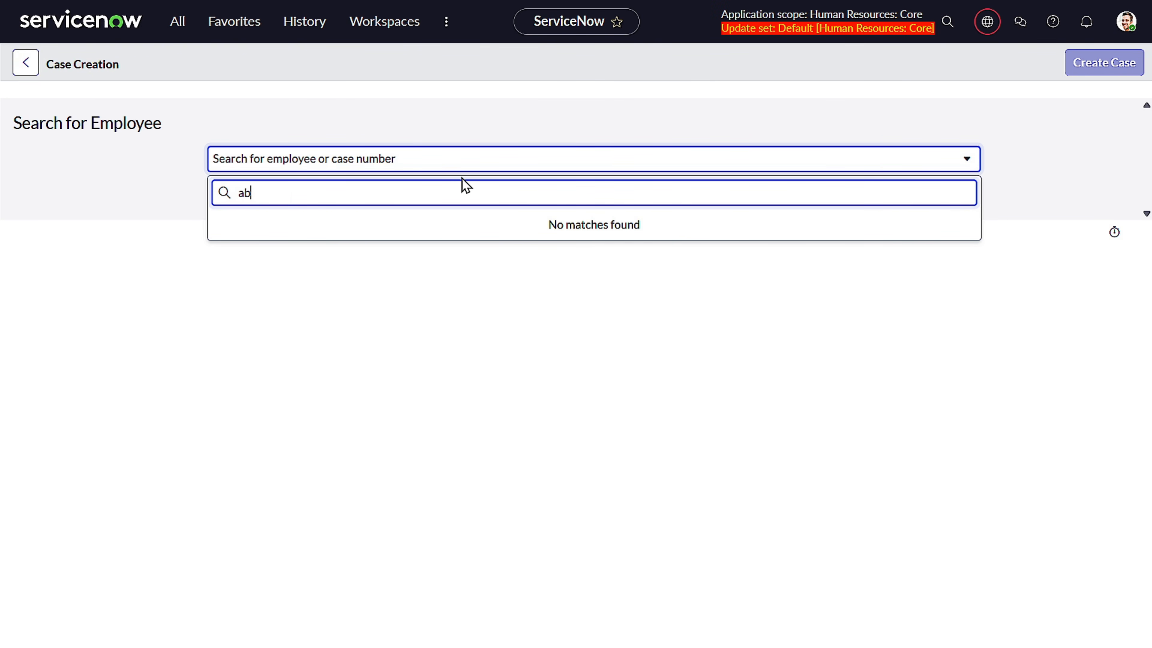
{"action": "key", "text": "BackSpace"}
{"action": "key", "text": "BackSpace"}
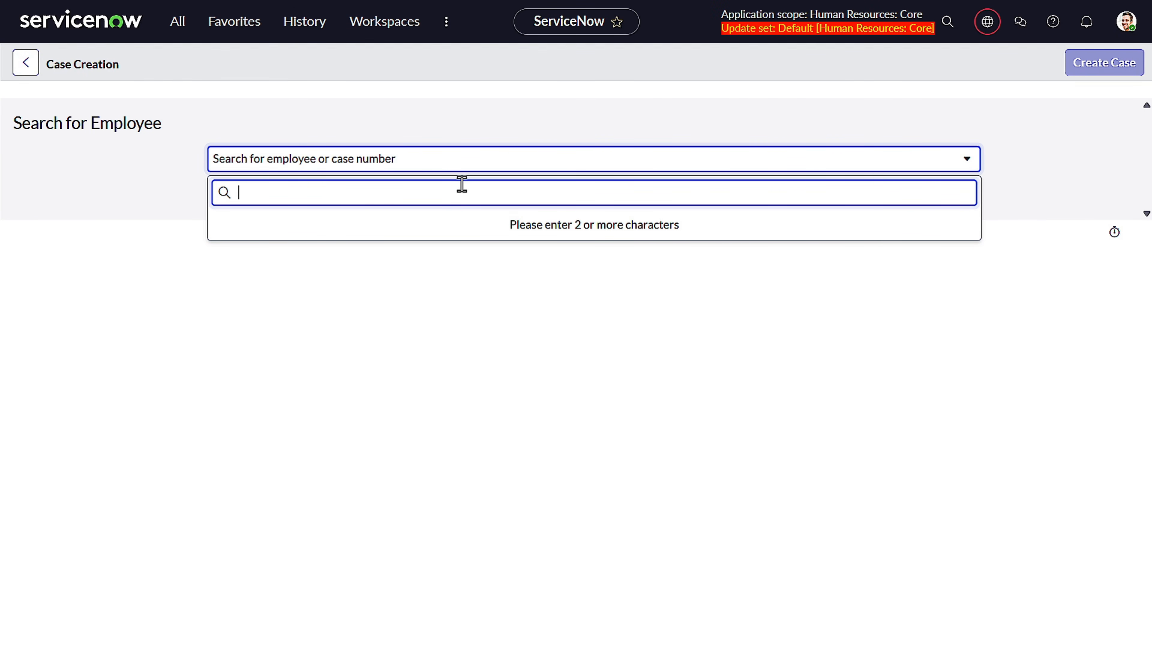
{"action": "type", "text": "ri"}
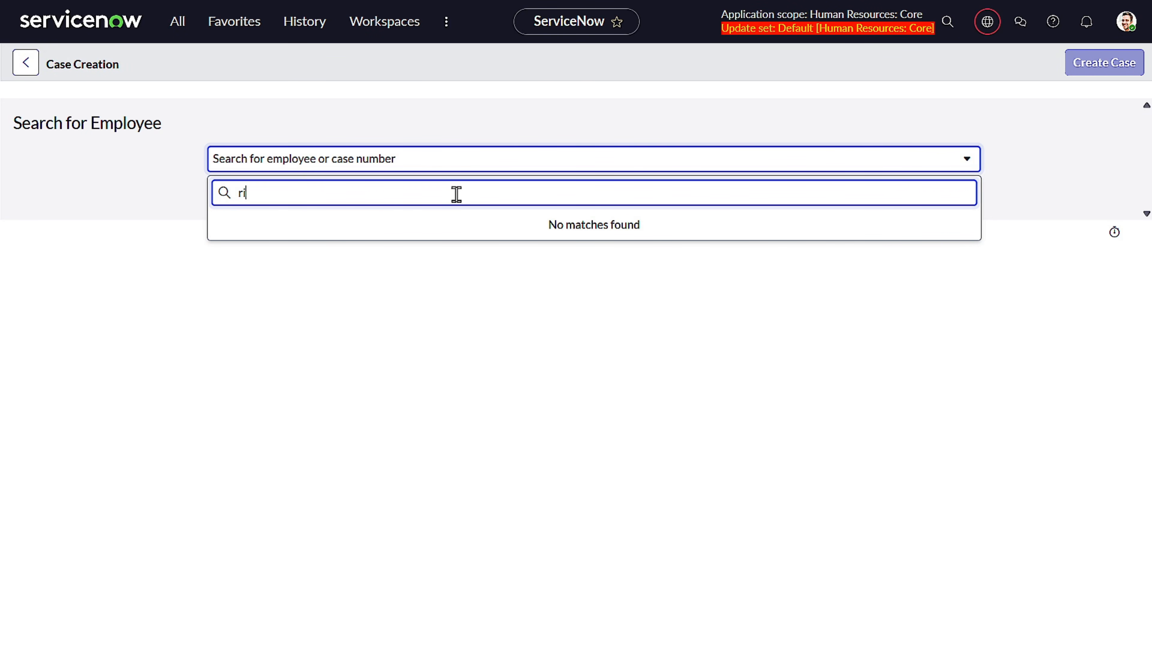
{"action": "left_click", "coordinate": [302, 272]}
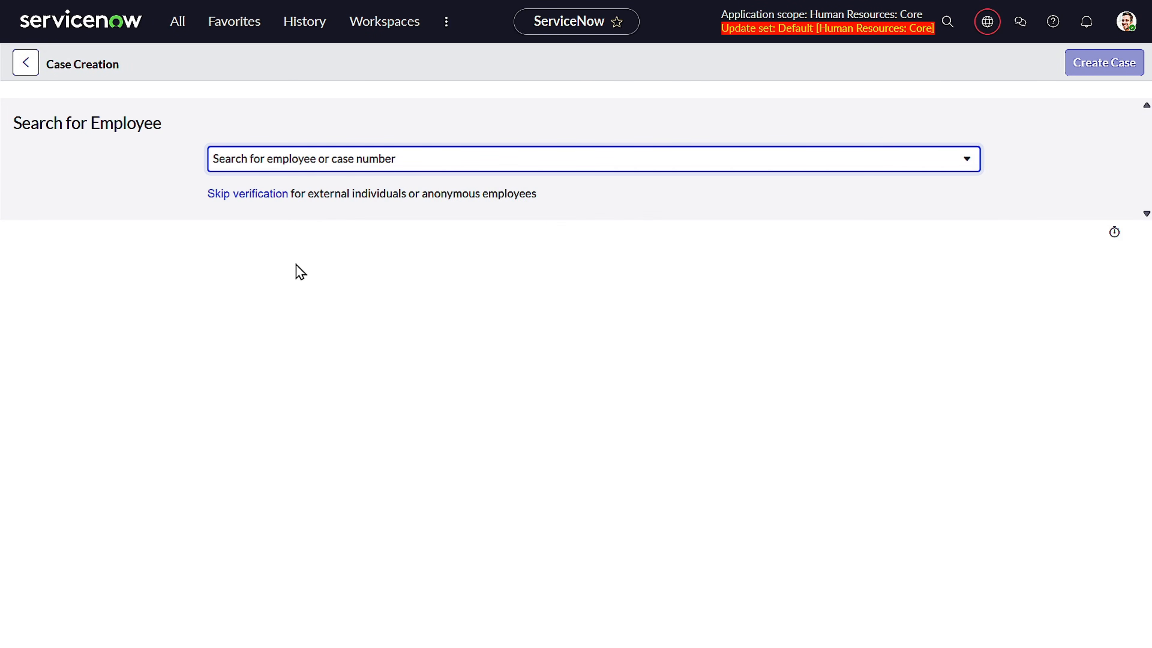
Step: Search for an employee with abl, clear the text, and search again with ri
{"action": "left_click", "coordinate": [352, 147]}
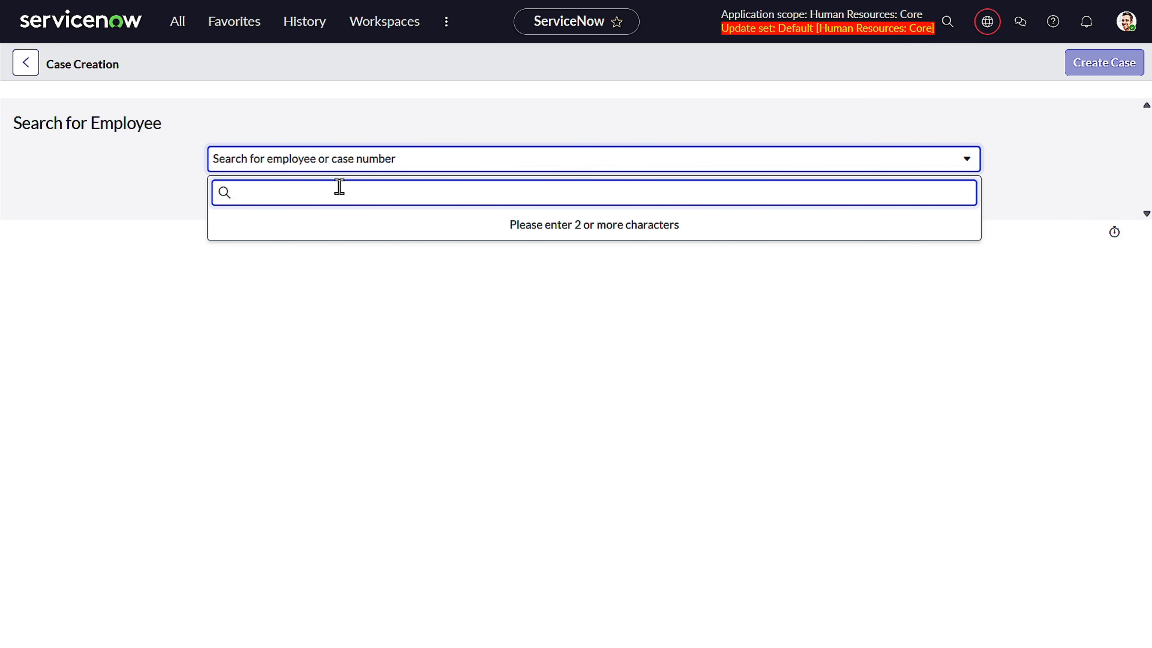
{"action": "type", "text": "abl"}
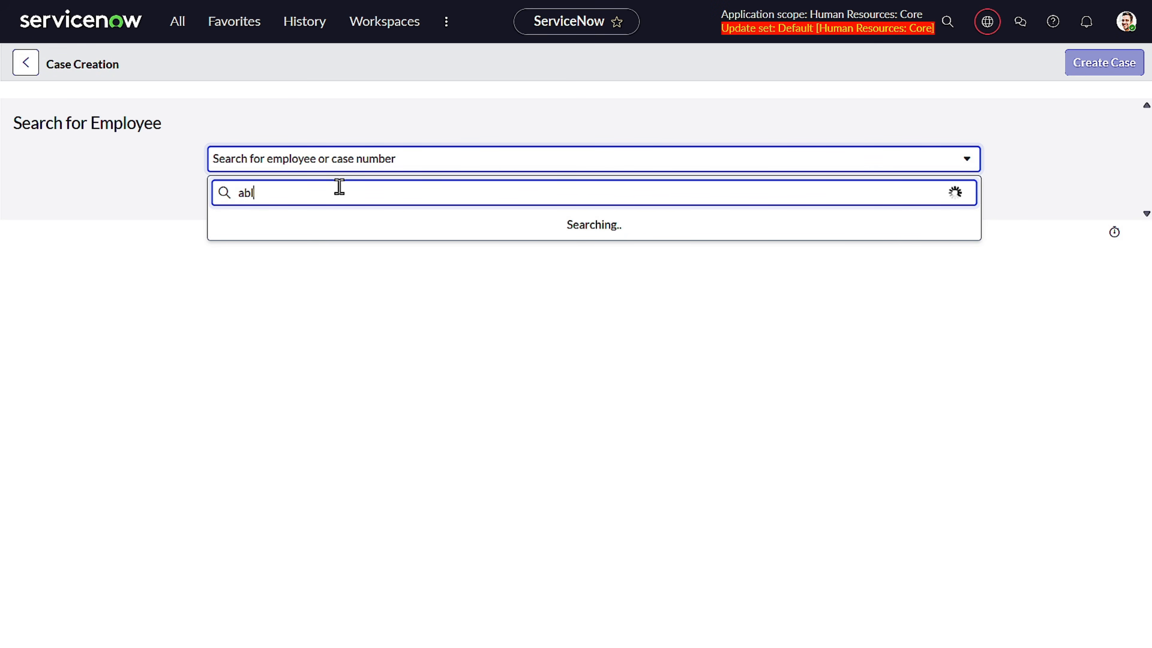
{"action": "key", "text": "BackSpace"}
{"action": "key", "text": "BackSpace"}
{"action": "key", "text": "BackSpace"}
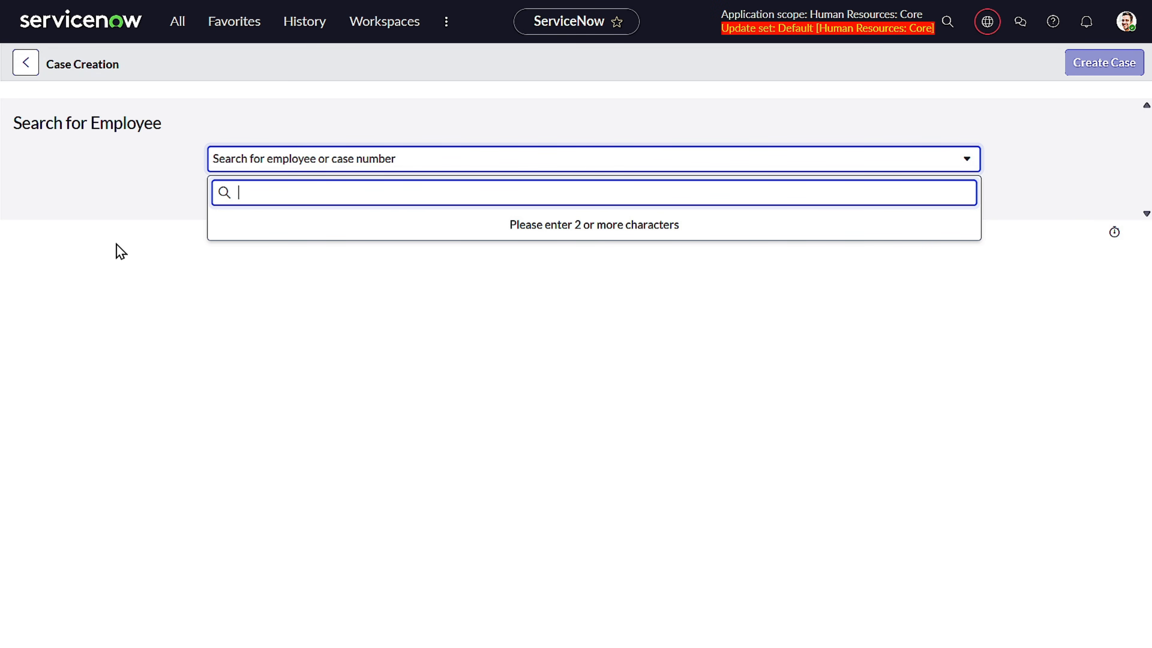
{"action": "left_click", "coordinate": [133, 245]}
{"action": "left_click", "coordinate": [337, 159]}
{"action": "type", "text": "ri"}
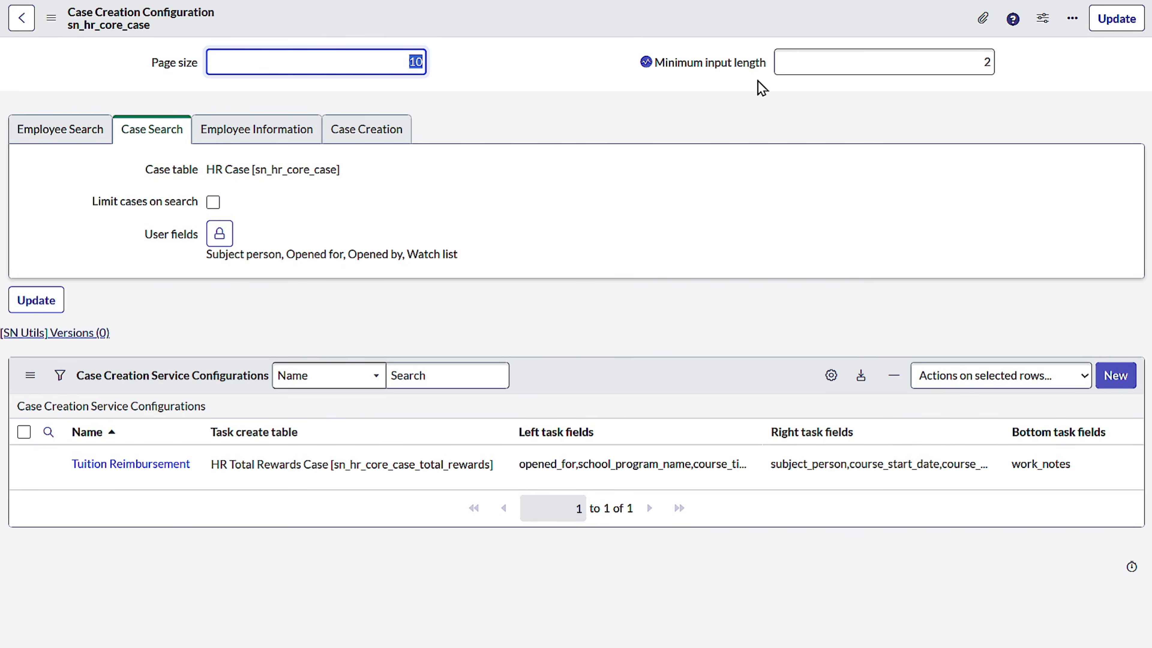
Step: Recheck the Minimum input length and Employee Search settings in Case Creation Configuration, then reopen the employee search on the Case Creation page
{"action": "left_click", "coordinate": [704, 33]}
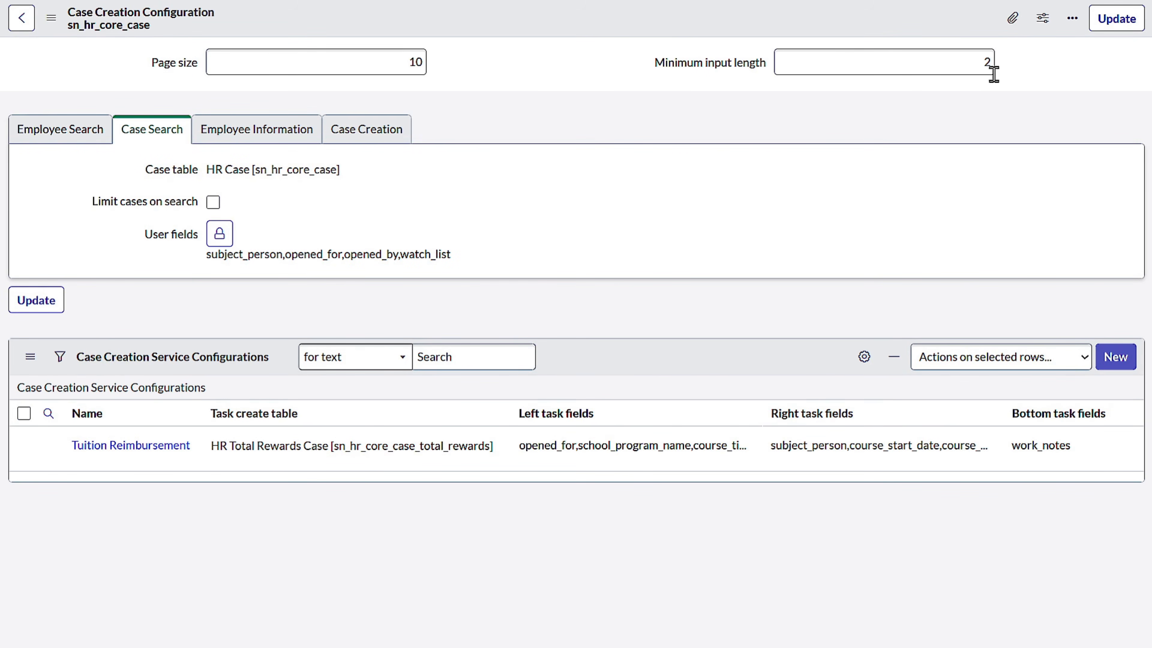
{"action": "left_click", "coordinate": [28, 138]}
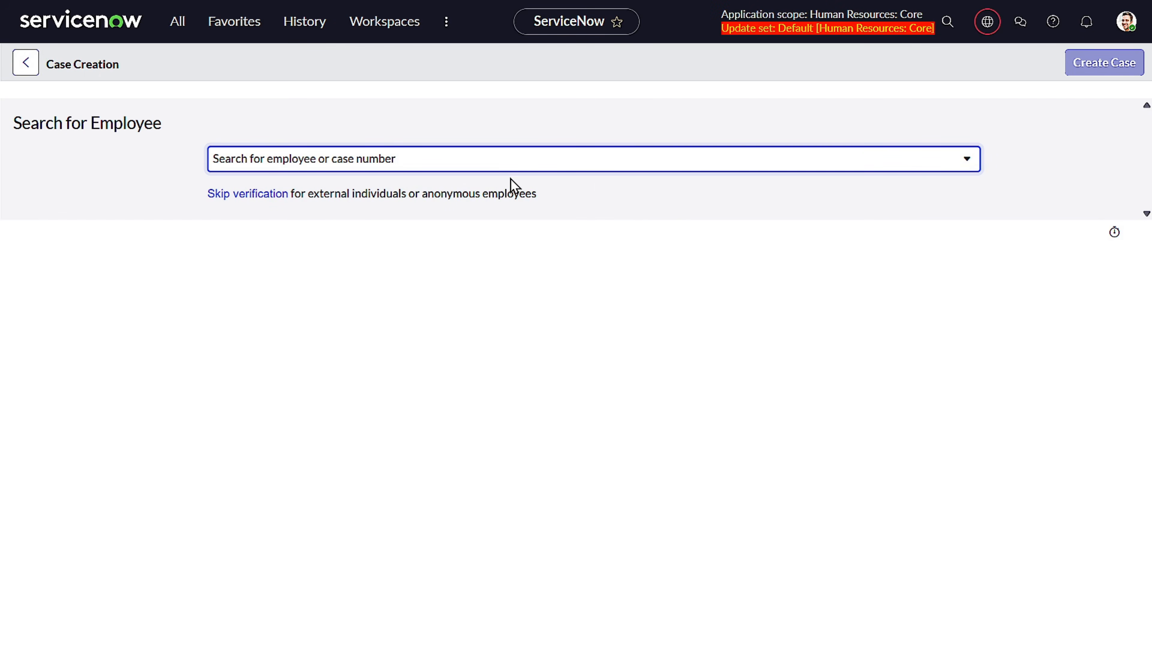
{"action": "left_click", "coordinate": [486, 162]}
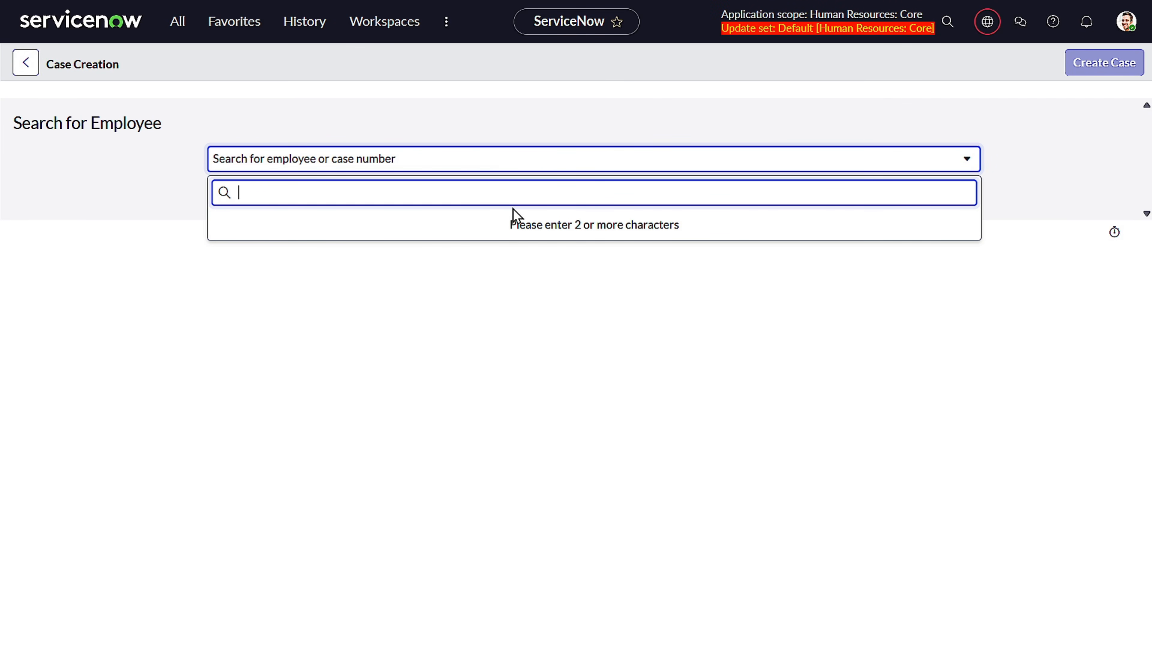
Step: Filter the application navigator by hr pro and examine the users in the HR Profiles list
{"action": "left_click", "coordinate": [177, 21]}
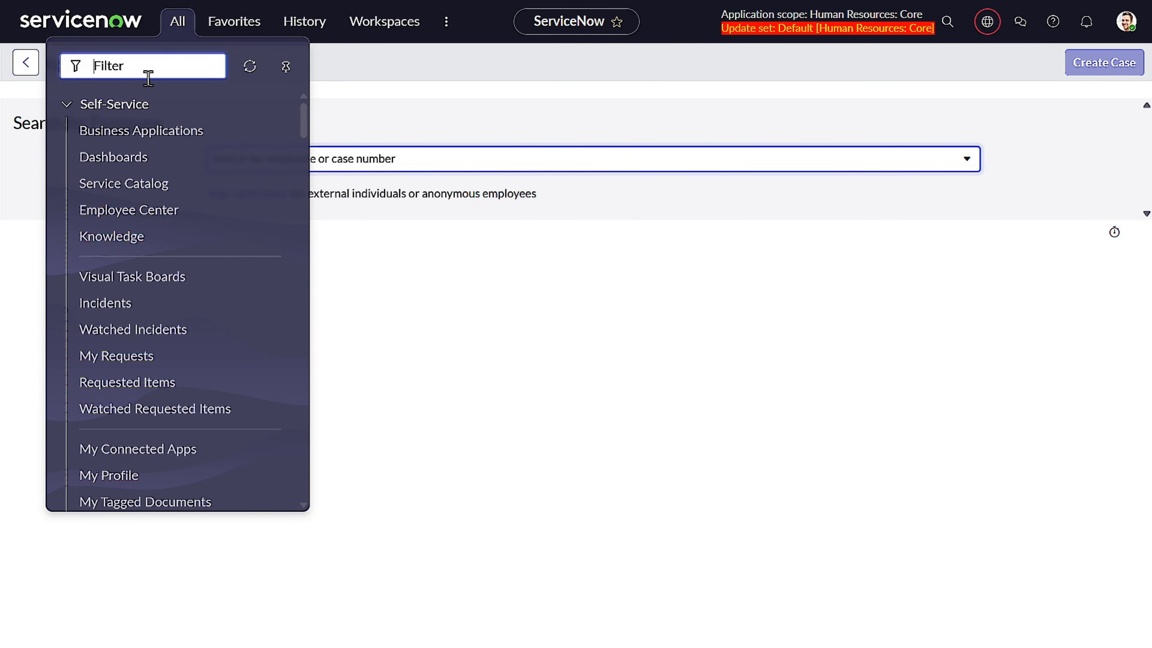
{"action": "type", "text": "hr pro"}
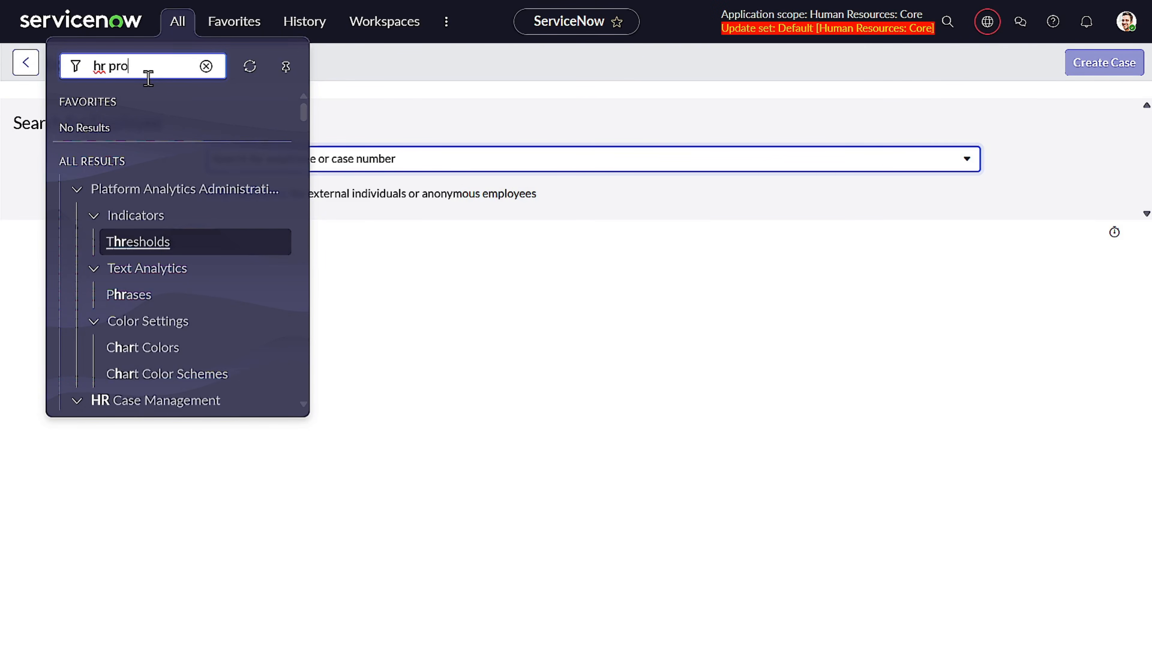
{"action": "left_click", "coordinate": [175, 220]}
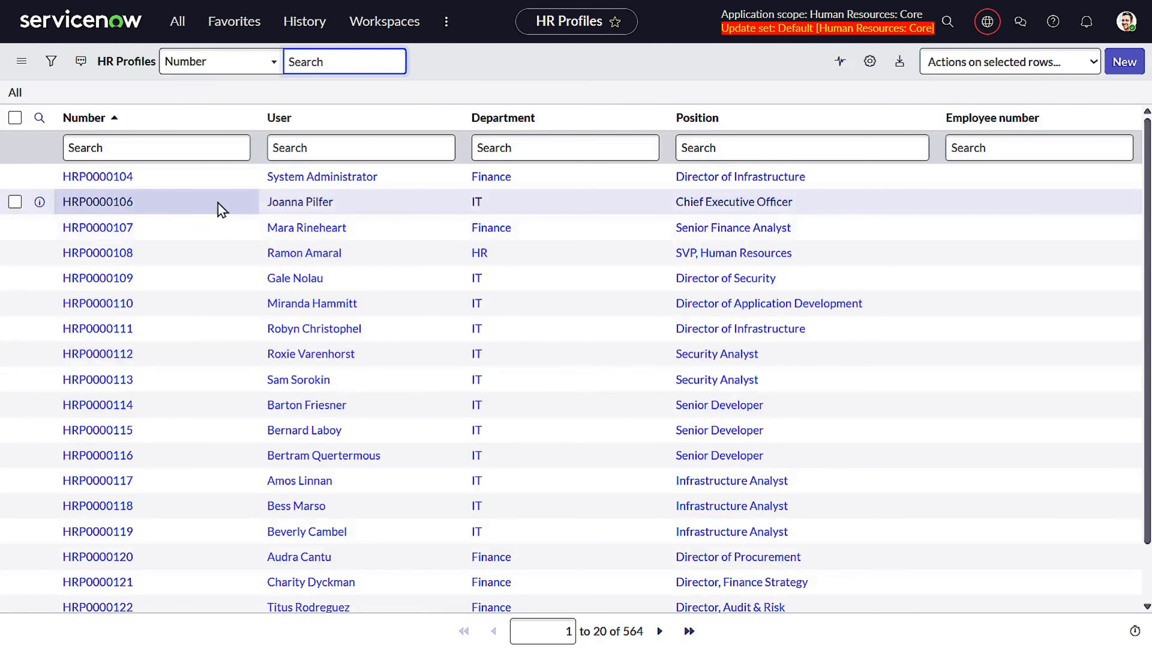
{"action": "scroll", "coordinate": [377, 290], "scroll_direction": "down", "scroll_amount": 1}
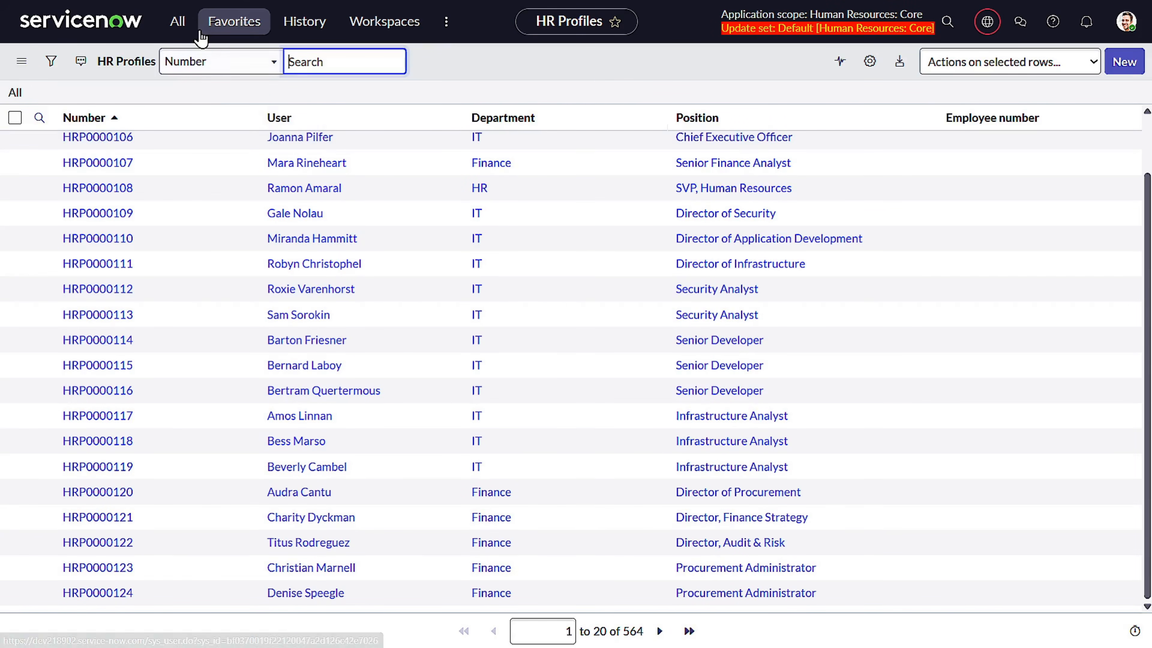
Step: Filter the application navigator by case, add Create New Case to the favorites and open it
{"action": "left_click", "coordinate": [169, 32]}
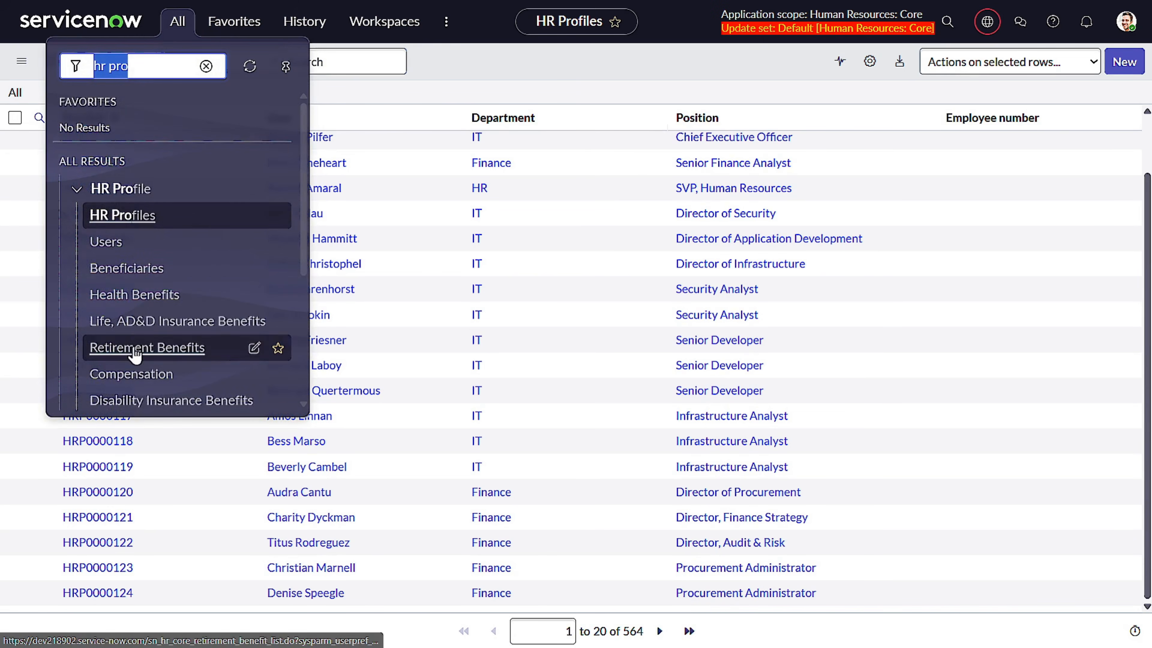
{"action": "scroll", "coordinate": [173, 317], "scroll_direction": "down", "scroll_amount": 5}
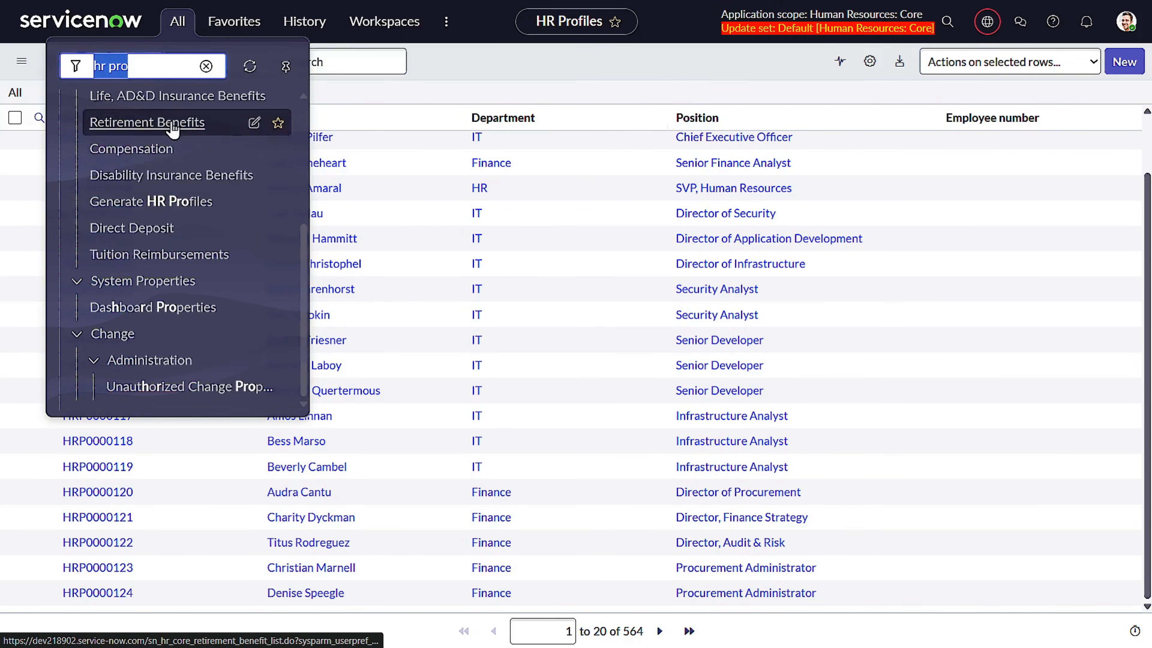
{"action": "type", "text": "creat"}
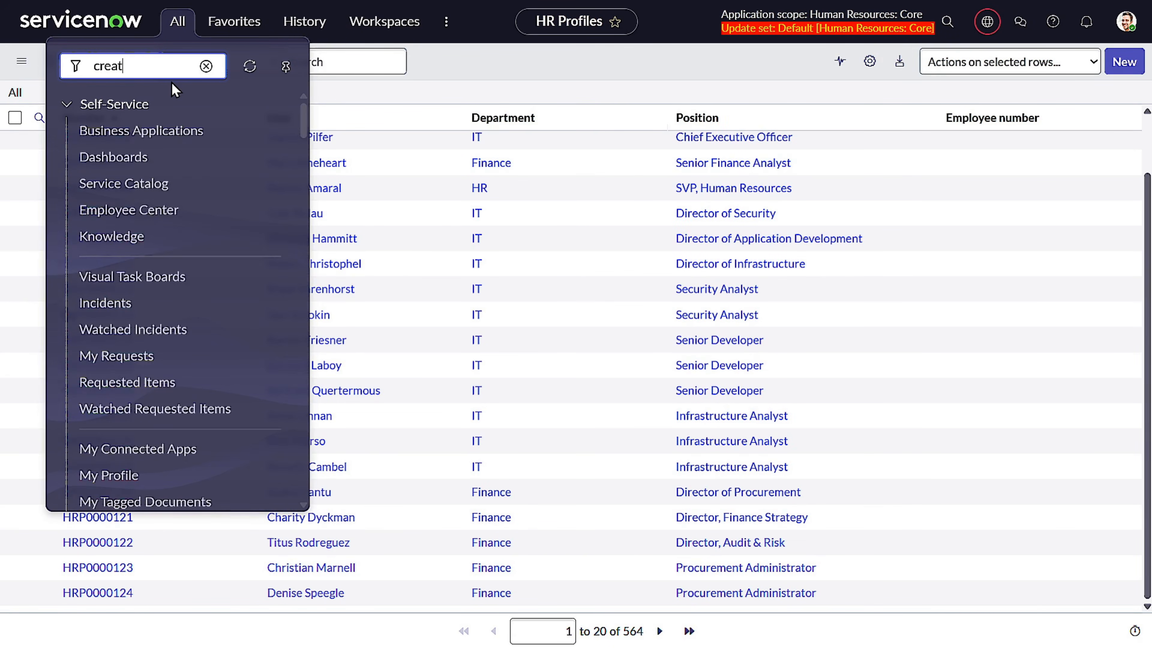
{"action": "key", "text": "BackSpace"}
{"action": "key", "text": "BackSpace"}
{"action": "key", "text": "BackSpace"}
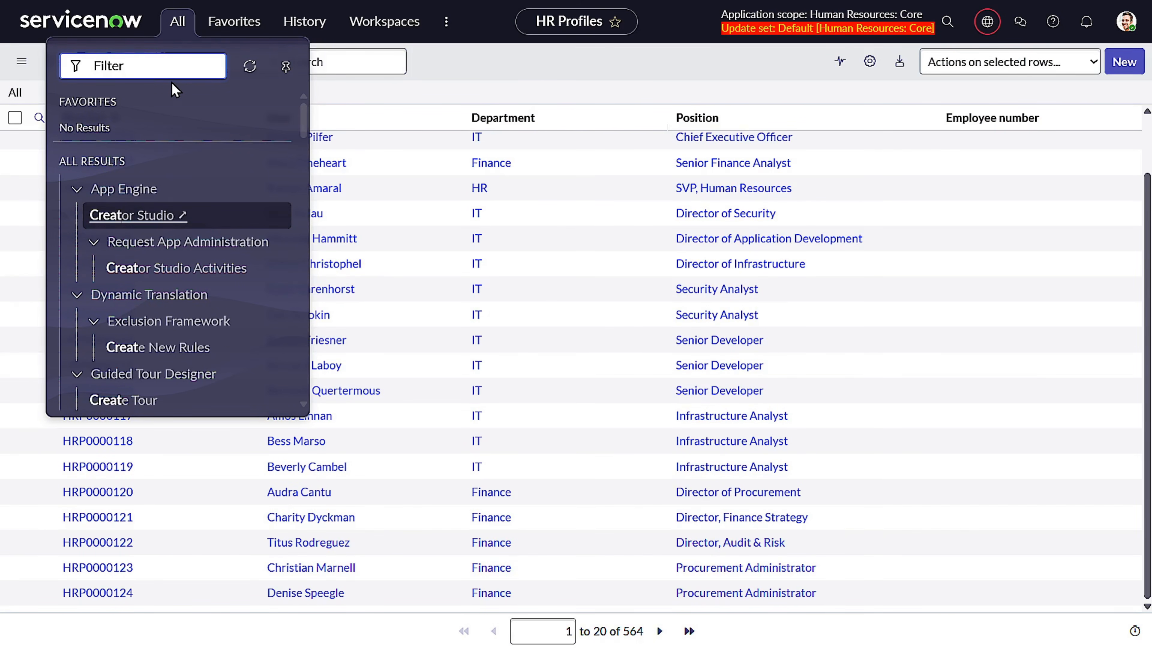
{"action": "type", "text": "case"}
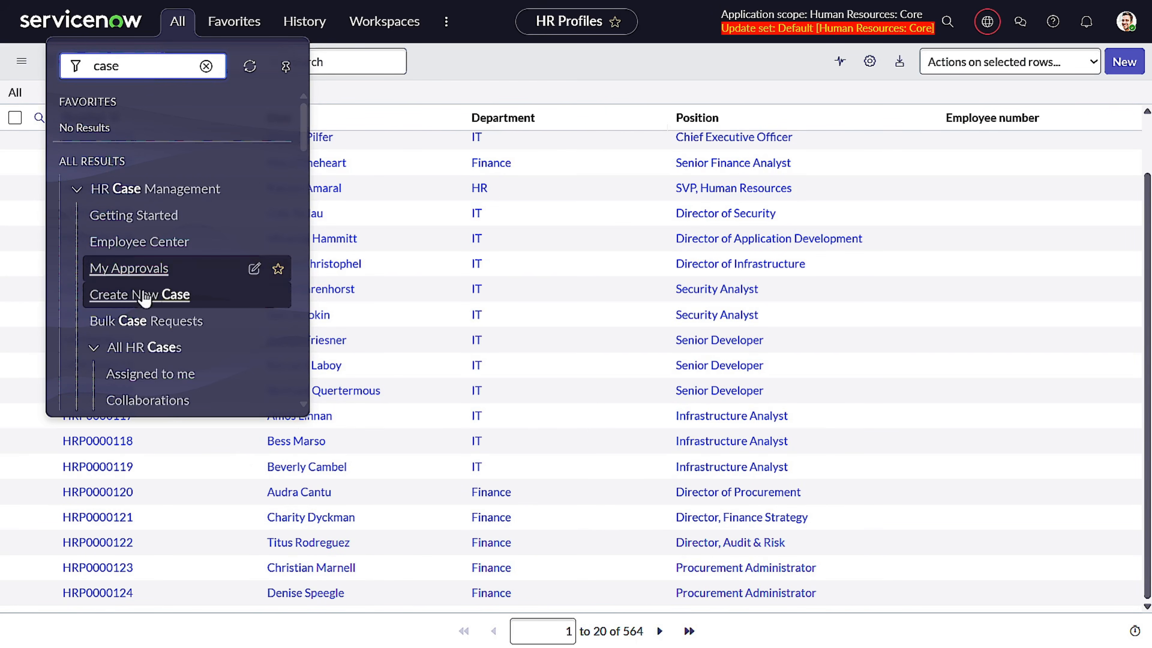
{"action": "mouse_move", "coordinate": [274, 296]}
{"action": "left_click", "coordinate": [276, 295]}
{"action": "left_click", "coordinate": [180, 303]}
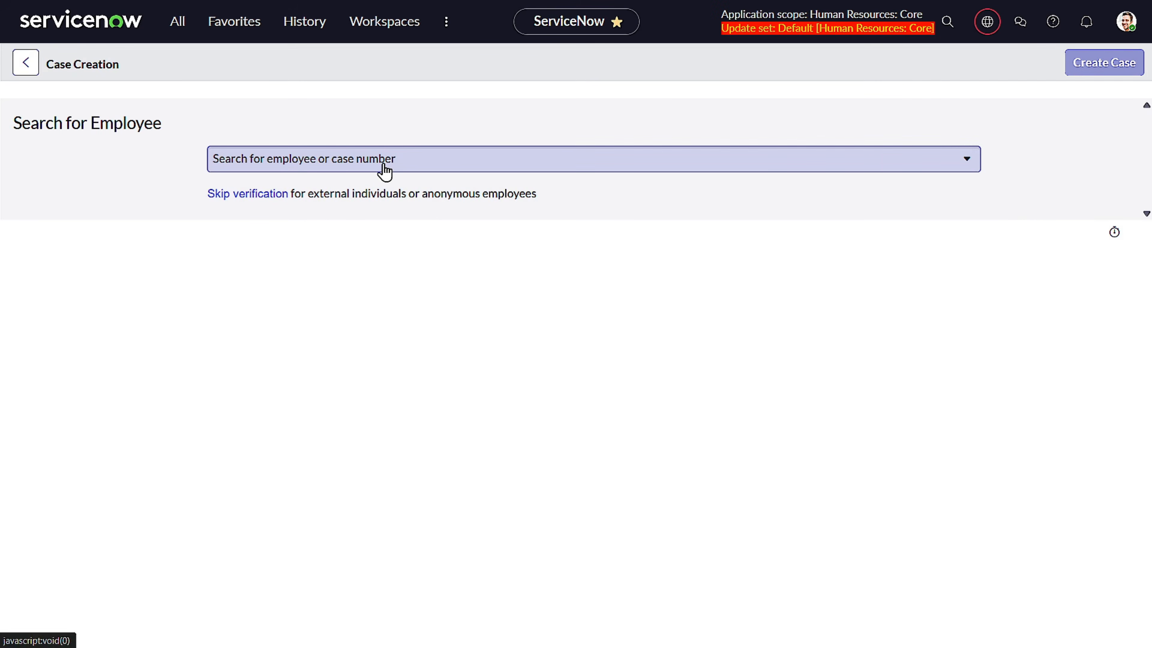
Step: Search for an employee with be, then open the Minimum input length in Case Creation Configuration for editing
{"action": "left_click", "coordinate": [383, 164]}
{"action": "type", "text": "be"}
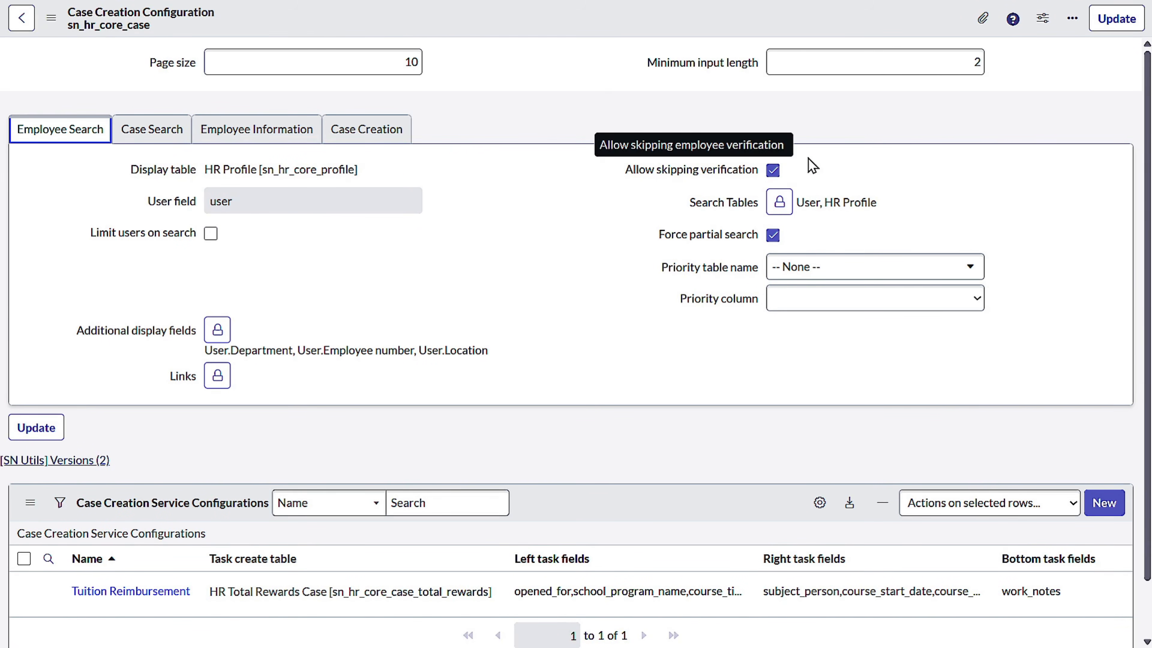
{"action": "left_click", "coordinate": [975, 63]}
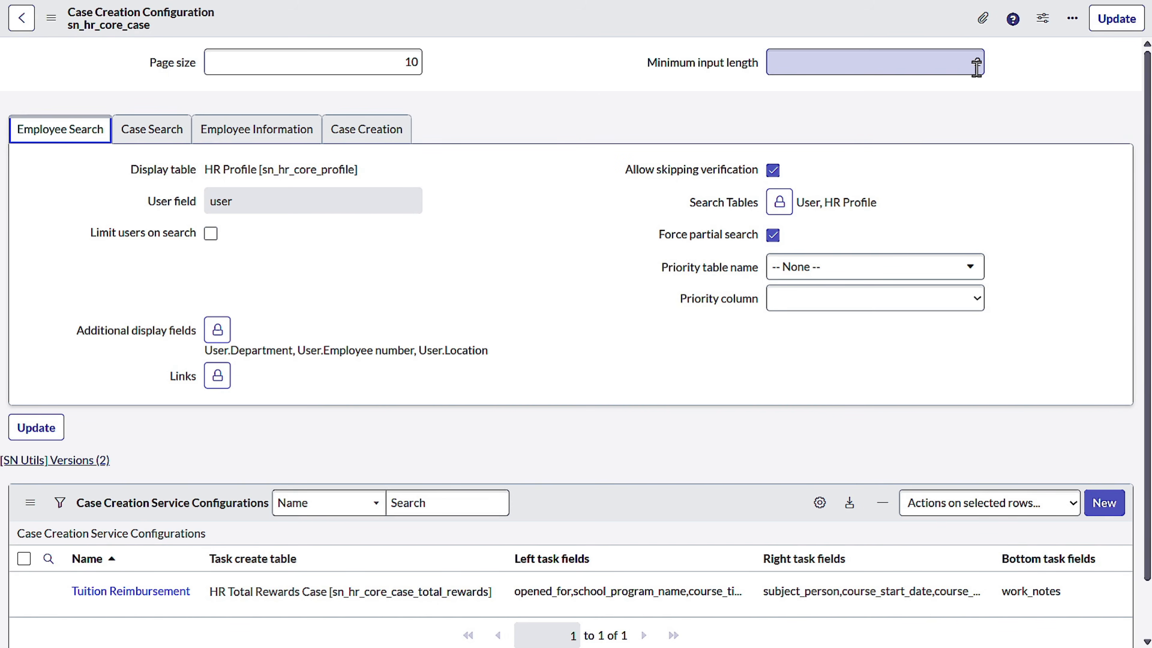
{"action": "left_click", "coordinate": [1004, 76]}
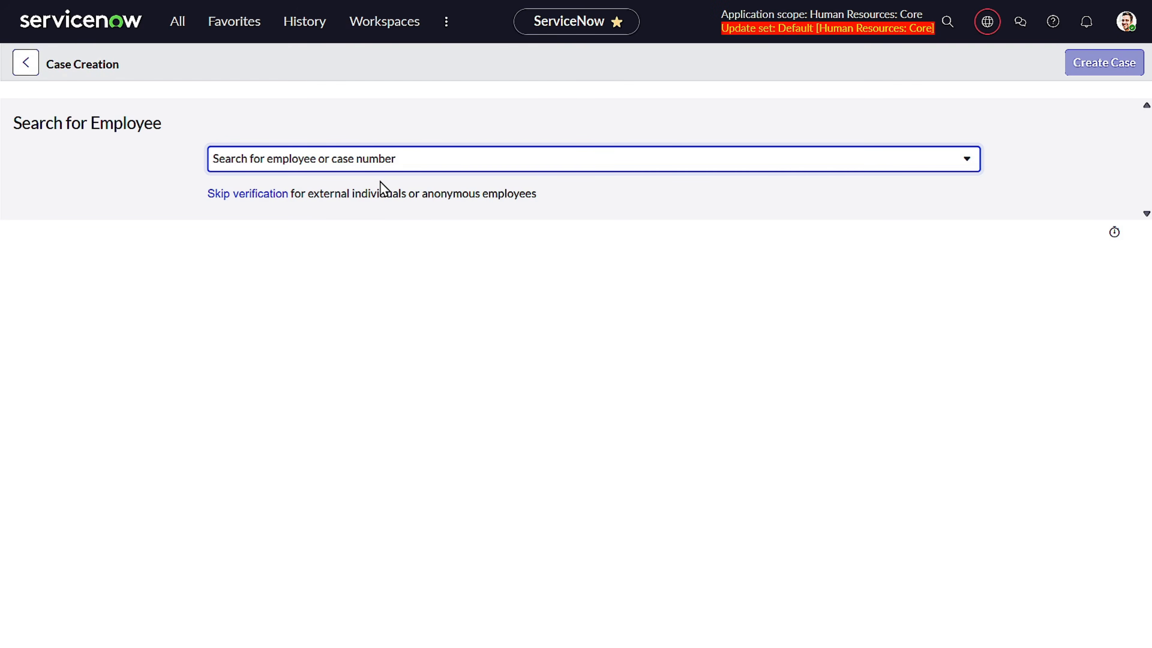
Step: Search for the employee by first name, extending it from two letters to the full first name, then clear the search text
{"action": "left_click", "coordinate": [376, 158]}
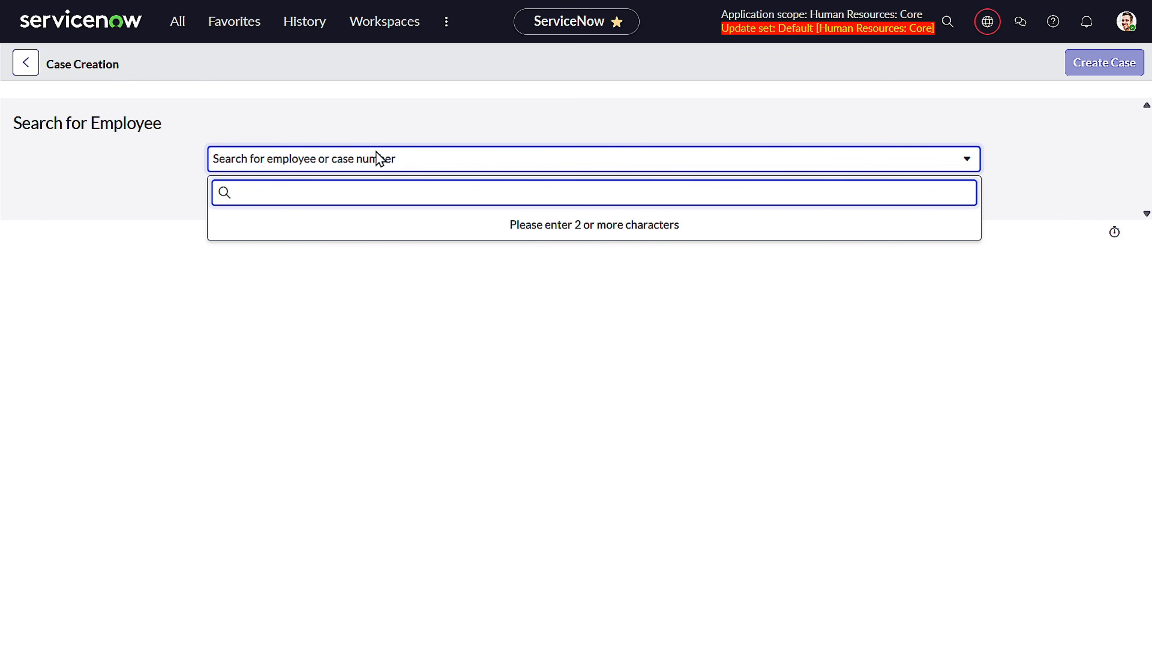
{"action": "type", "text": "ri"}
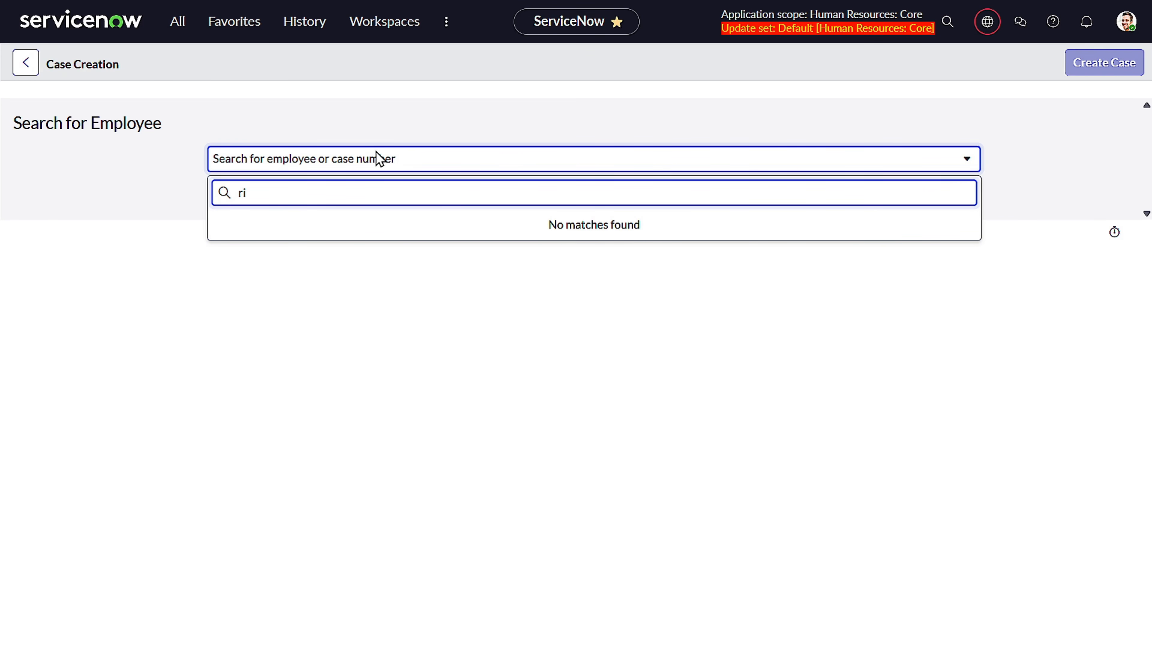
{"action": "type", "text": "y"}
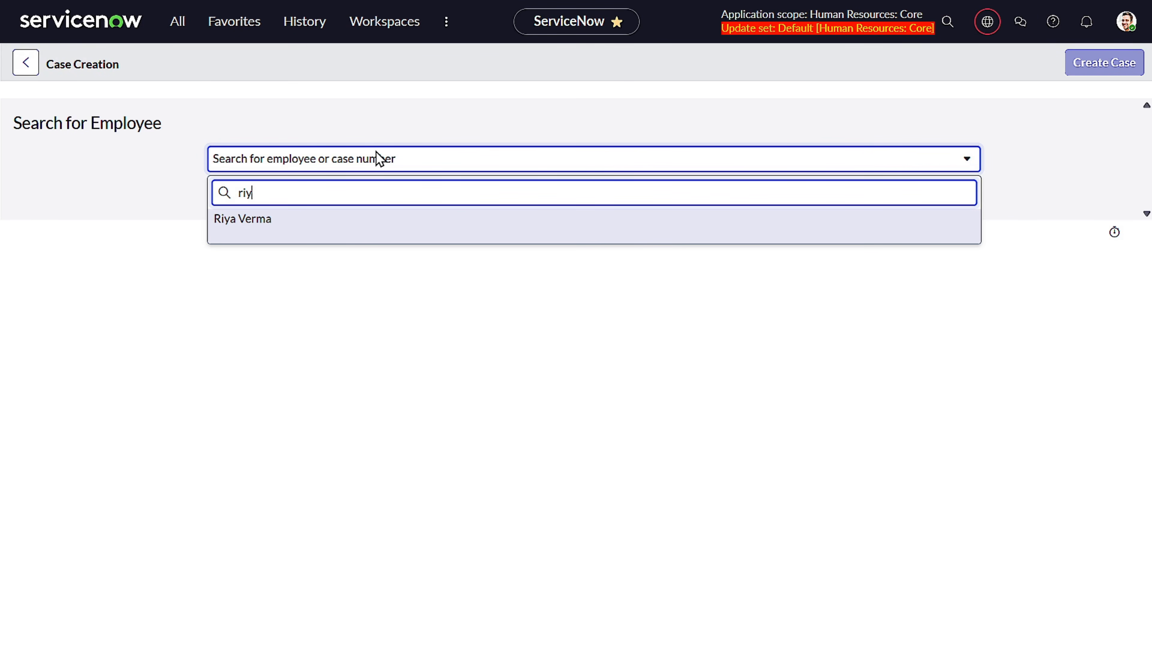
{"action": "type", "text": "a"}
{"action": "key", "text": "BackSpace"}
{"action": "key", "text": "BackSpace"}
{"action": "key", "text": "BackSpace"}
{"action": "key", "text": "BackSpace"}
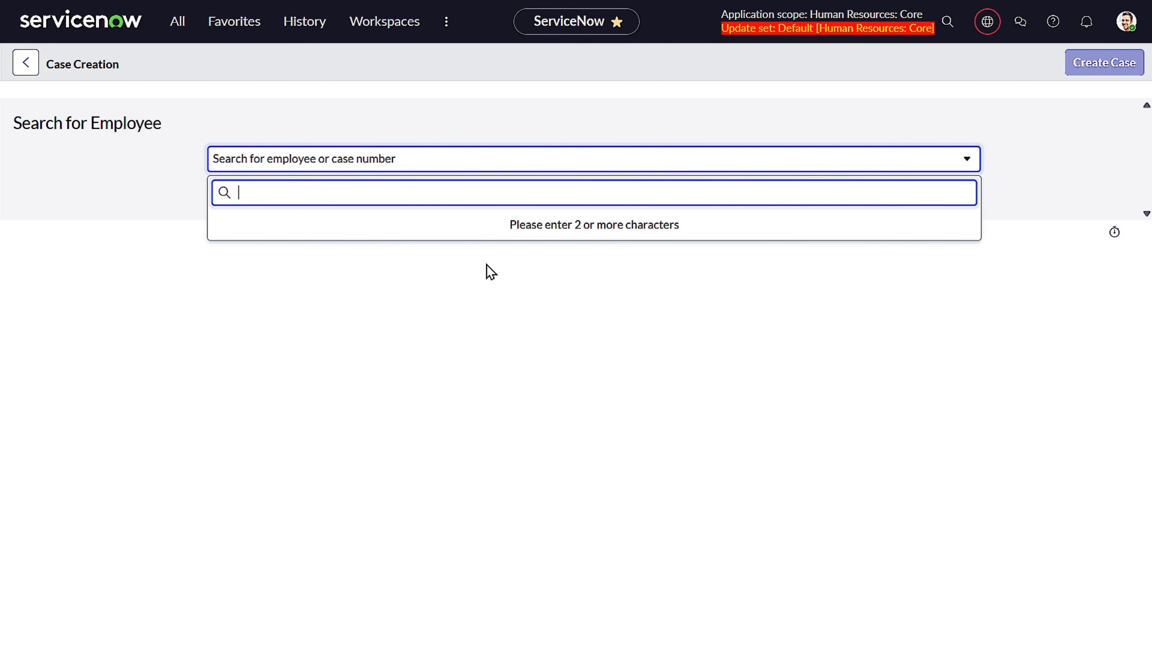
Step: Open the HR Case Management Create New Case page from the favorites
{"action": "left_click", "coordinate": [171, 27]}
{"action": "left_click", "coordinate": [220, 29]}
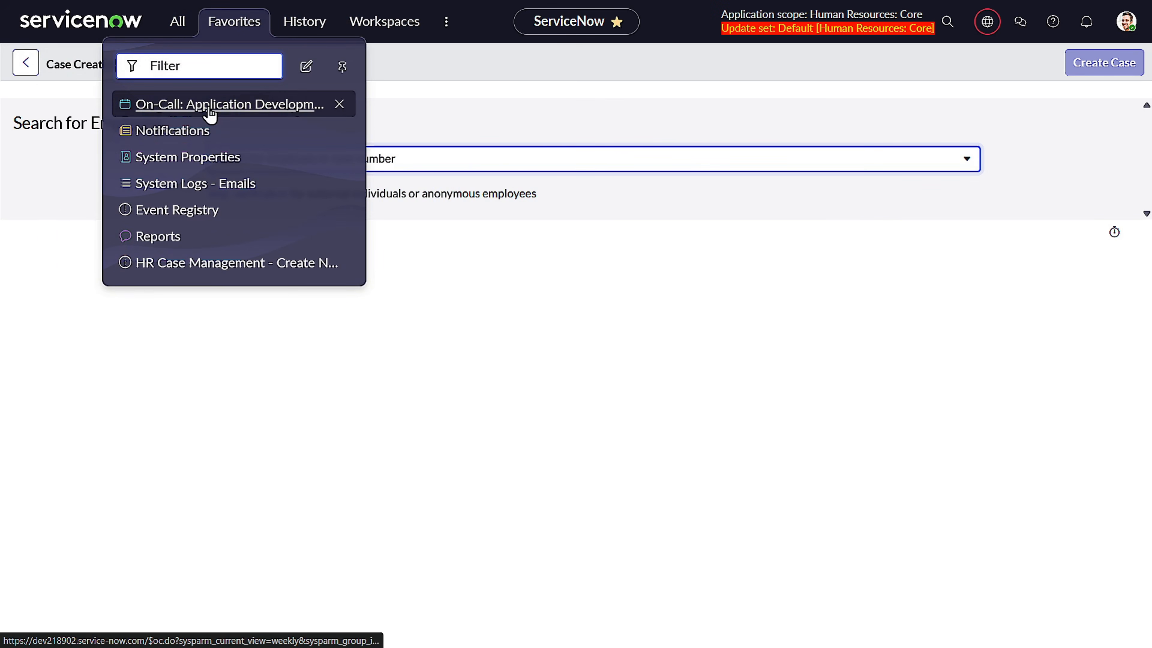
{"action": "left_click", "coordinate": [221, 263]}
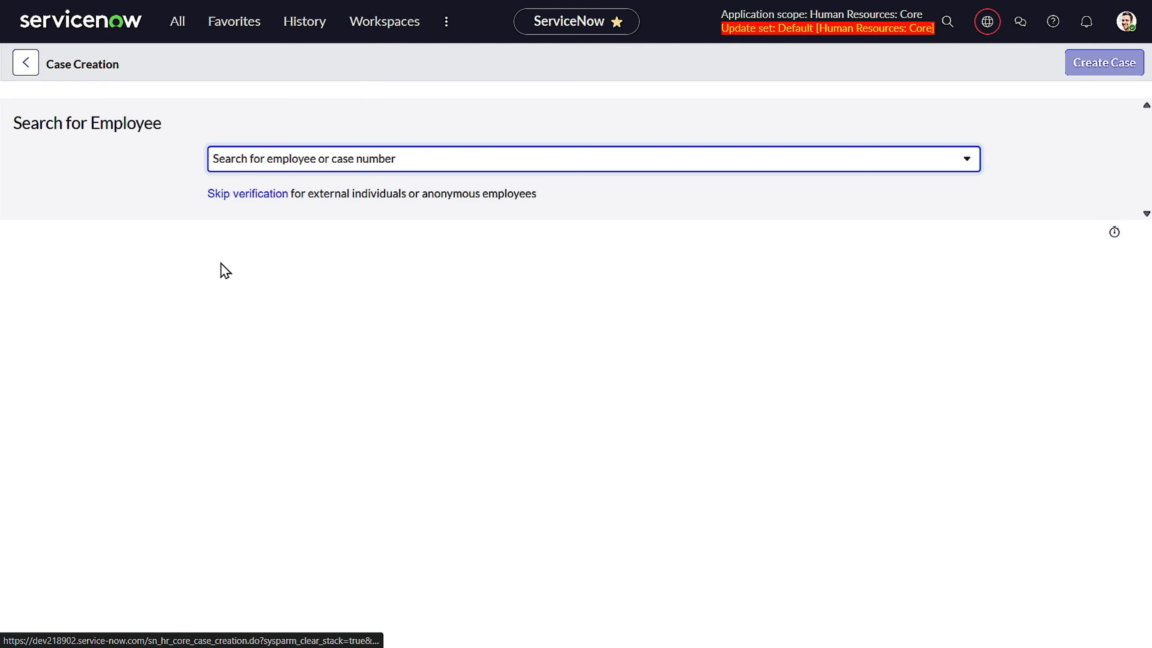
Step: Search for an employee by a four-letter first name on the case creation page, then clear the search text
{"action": "left_click", "coordinate": [304, 160]}
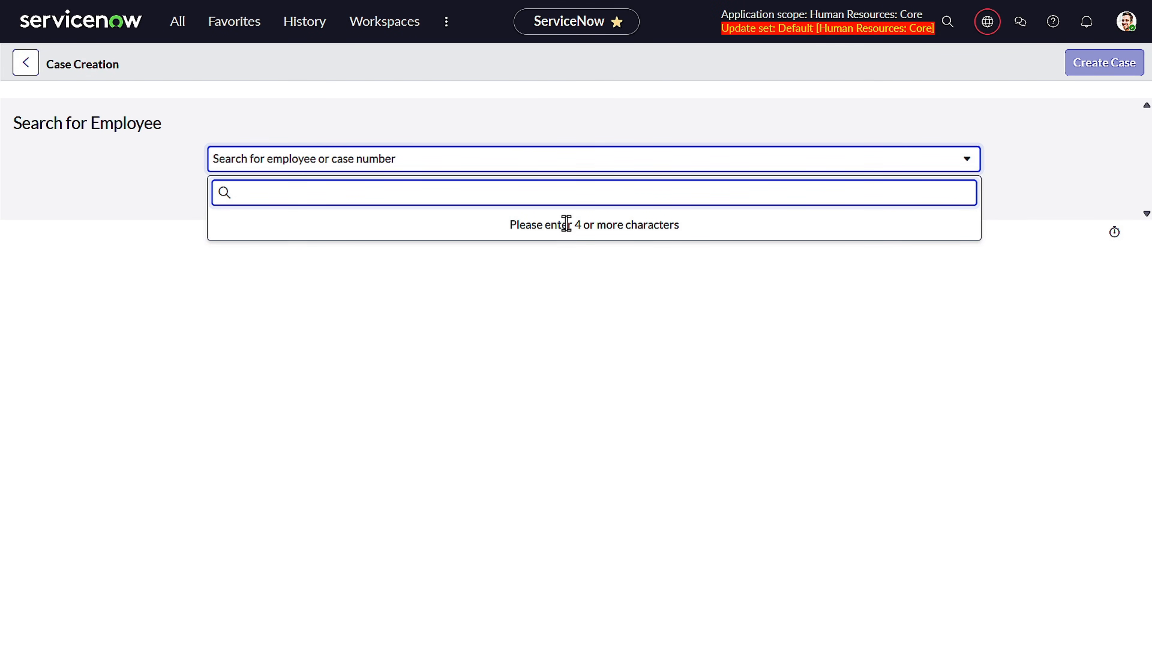
{"action": "type", "text": "riya"}
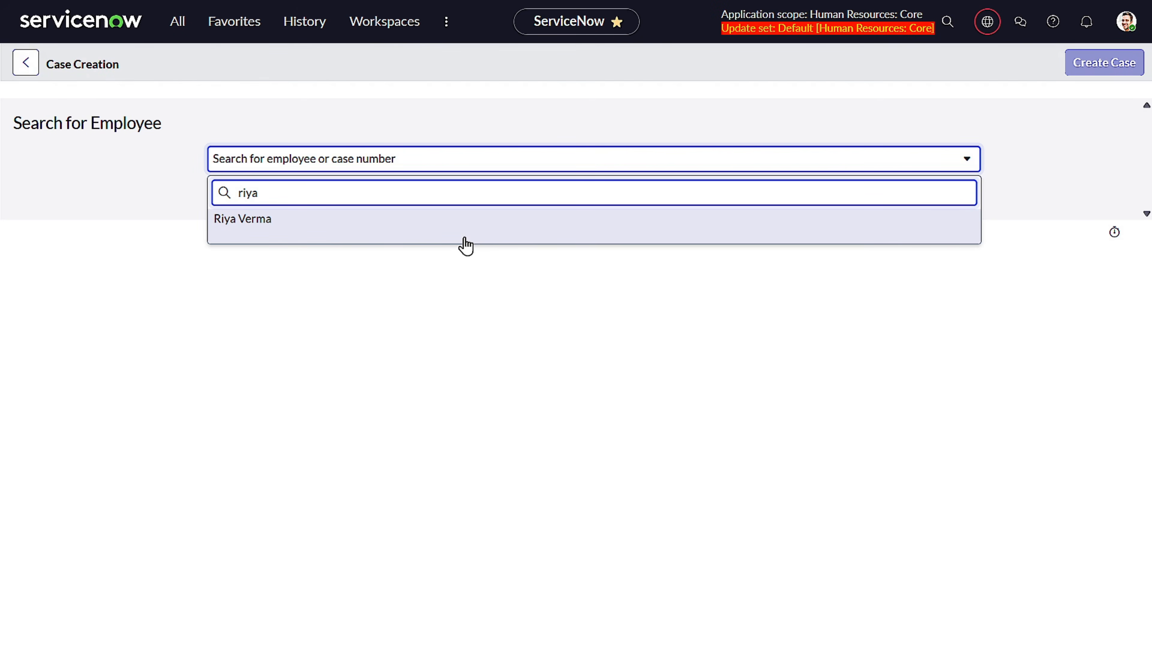
{"action": "key", "text": "BackSpace"}
{"action": "key", "text": "BackSpace"}
{"action": "key", "text": "BackSpace"}
{"action": "key", "text": "BackSpace"}
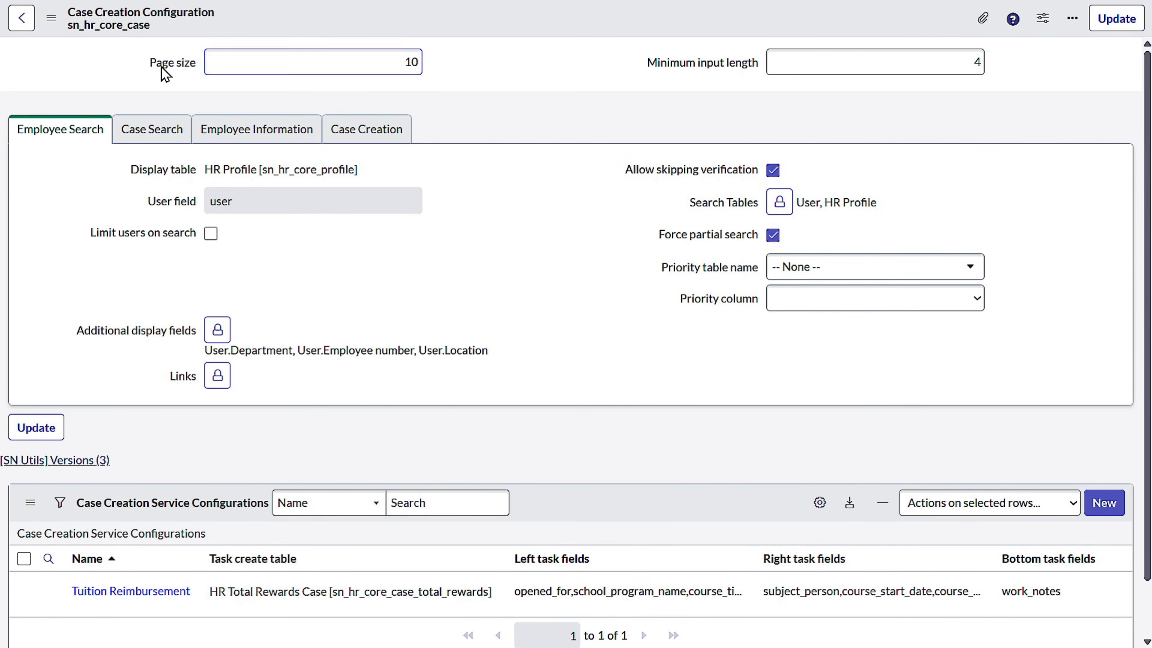
Step: Check the Page size in Case Creation Configuration, then search for an employee by the first four letters of a surname
{"action": "left_click", "coordinate": [162, 67]}
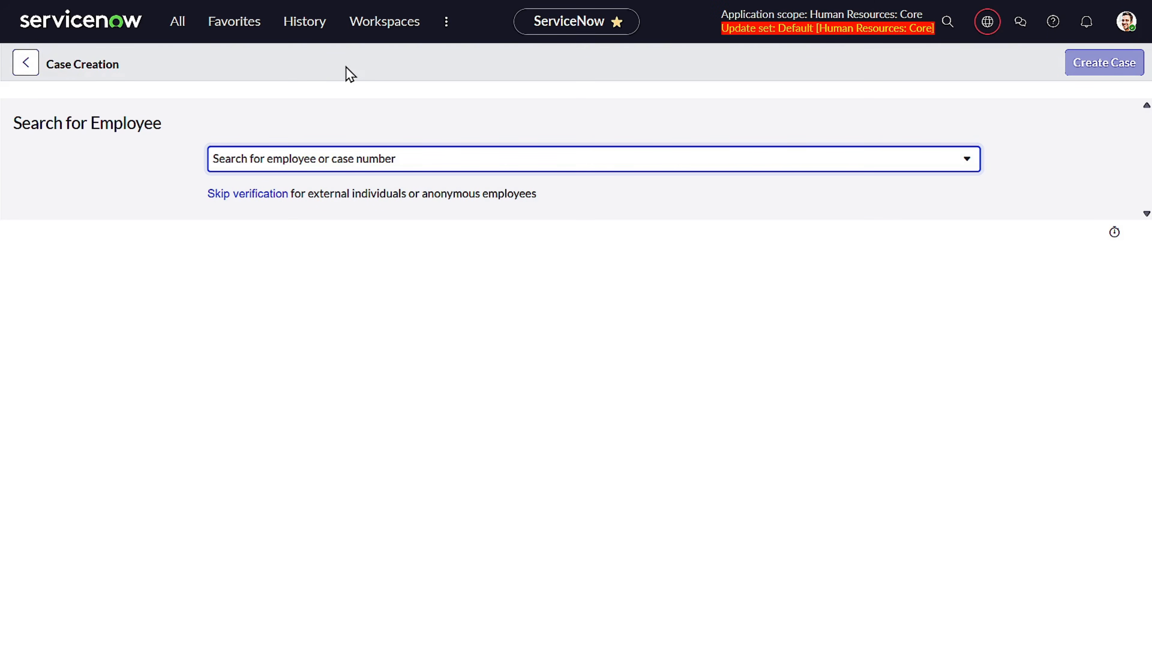
{"action": "left_click", "coordinate": [383, 159]}
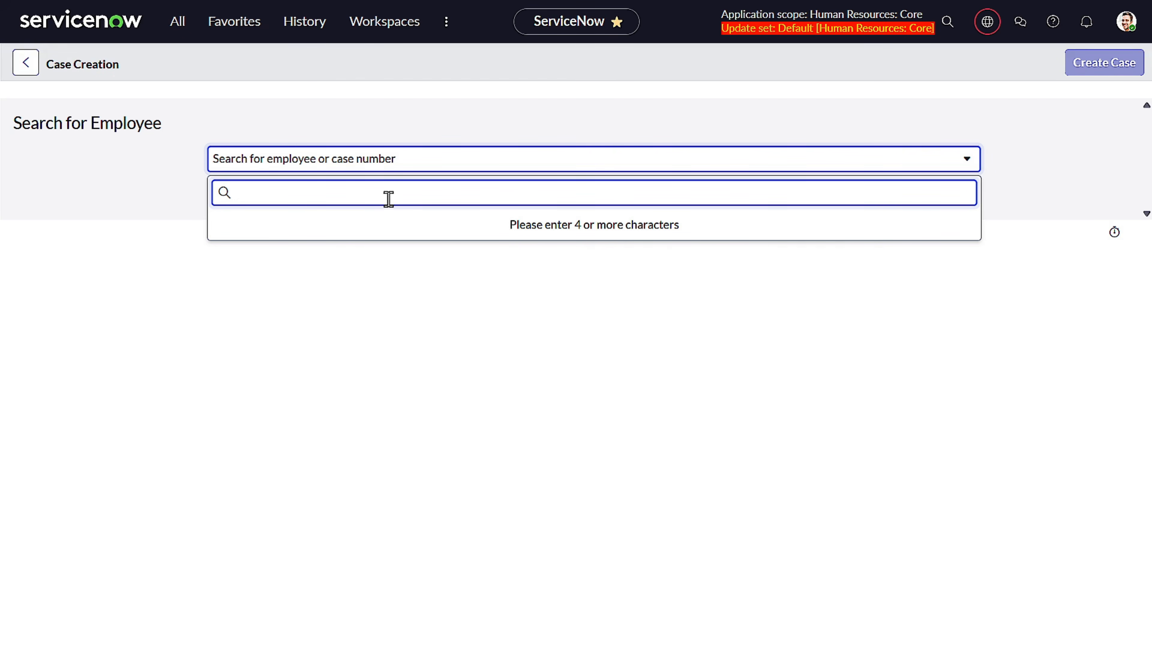
{"action": "type", "text": "bent"}
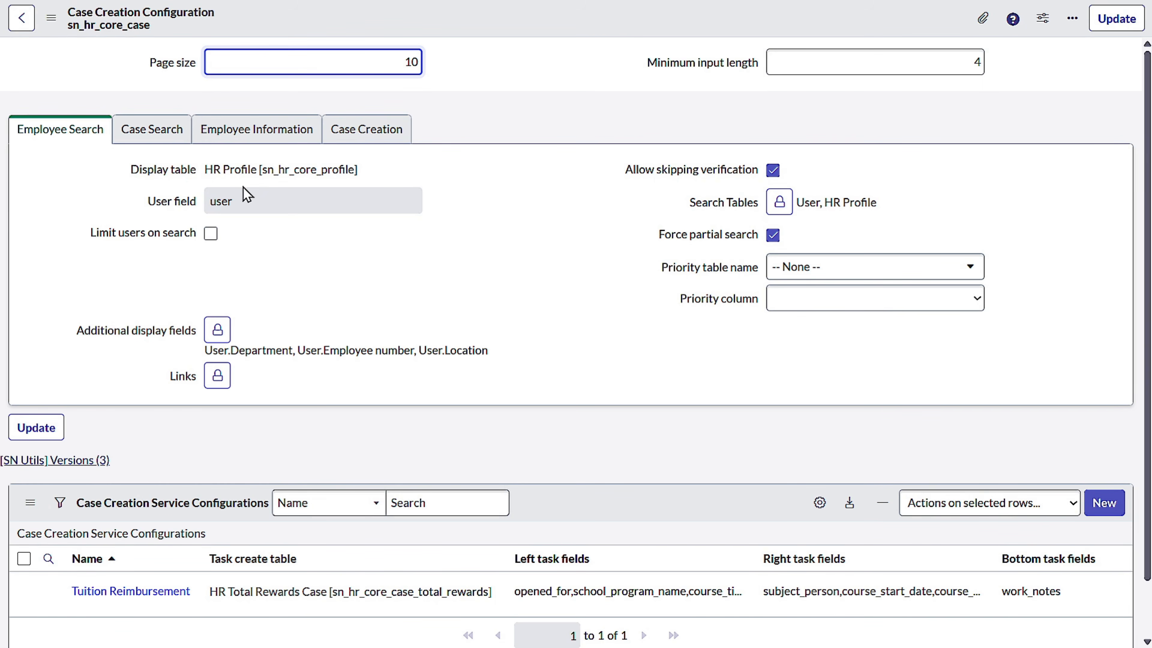
Step: Review the Employee Search settings in Case Creation Configuration, particularly the display table's technical name
{"action": "left_click", "coordinate": [152, 129]}
{"action": "left_click", "coordinate": [48, 139]}
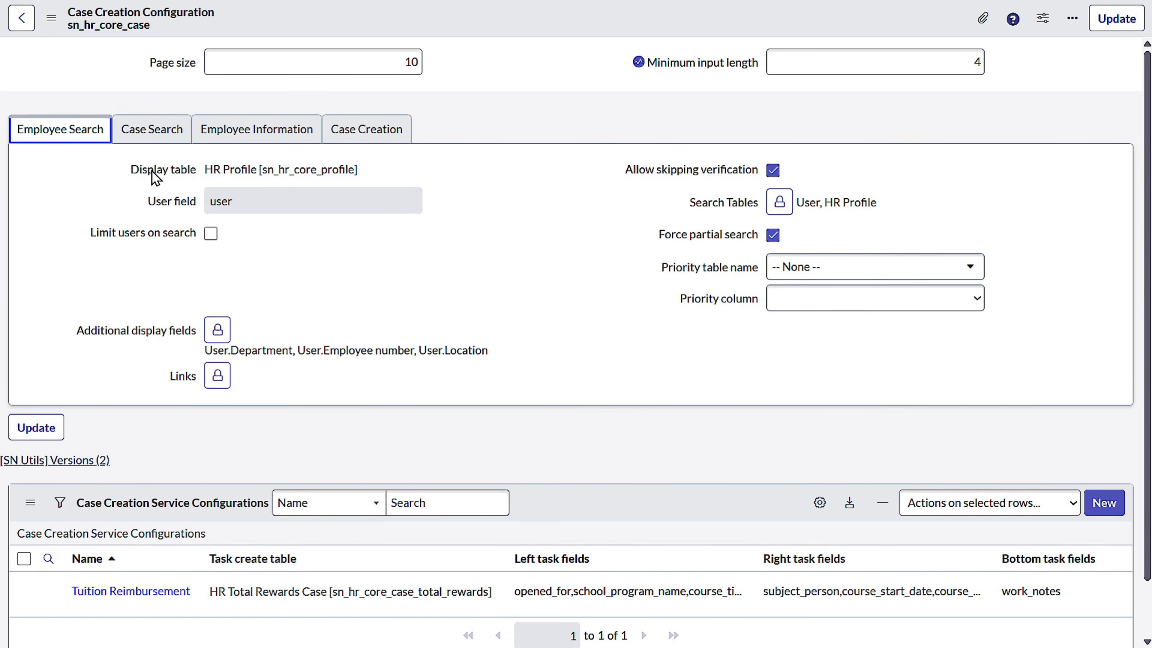
{"action": "left_click_drag", "start_coordinate": [229, 169], "coordinate": [347, 178]}
{"action": "left_click", "coordinate": [349, 184]}
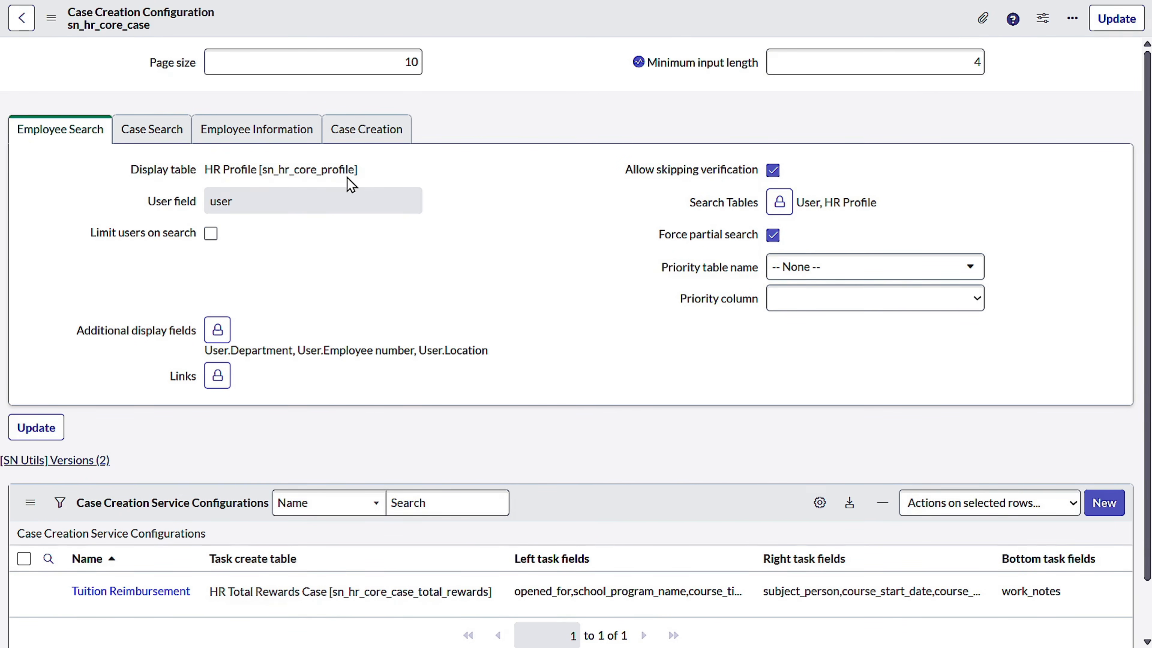
{"action": "double_click", "coordinate": [343, 171]}
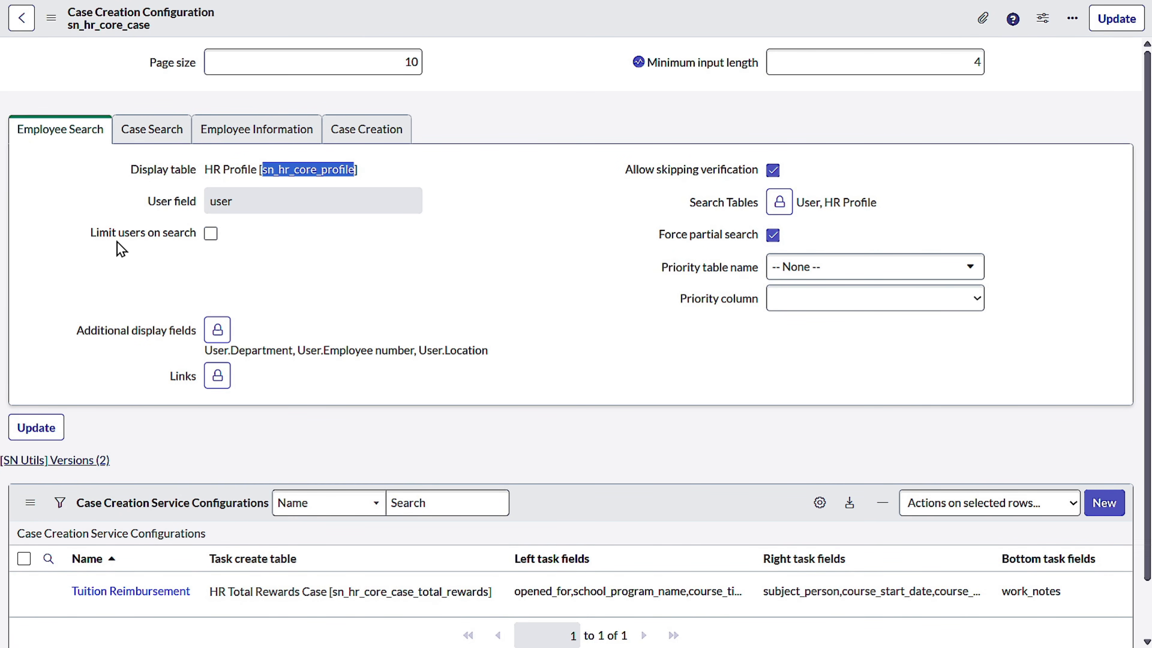
Step: Enable Limit users on search and choose Active as the field for the user search condition
{"action": "left_click", "coordinate": [86, 239]}
{"action": "left_click_drag", "start_coordinate": [86, 238], "coordinate": [196, 247]}
{"action": "left_click", "coordinate": [210, 235]}
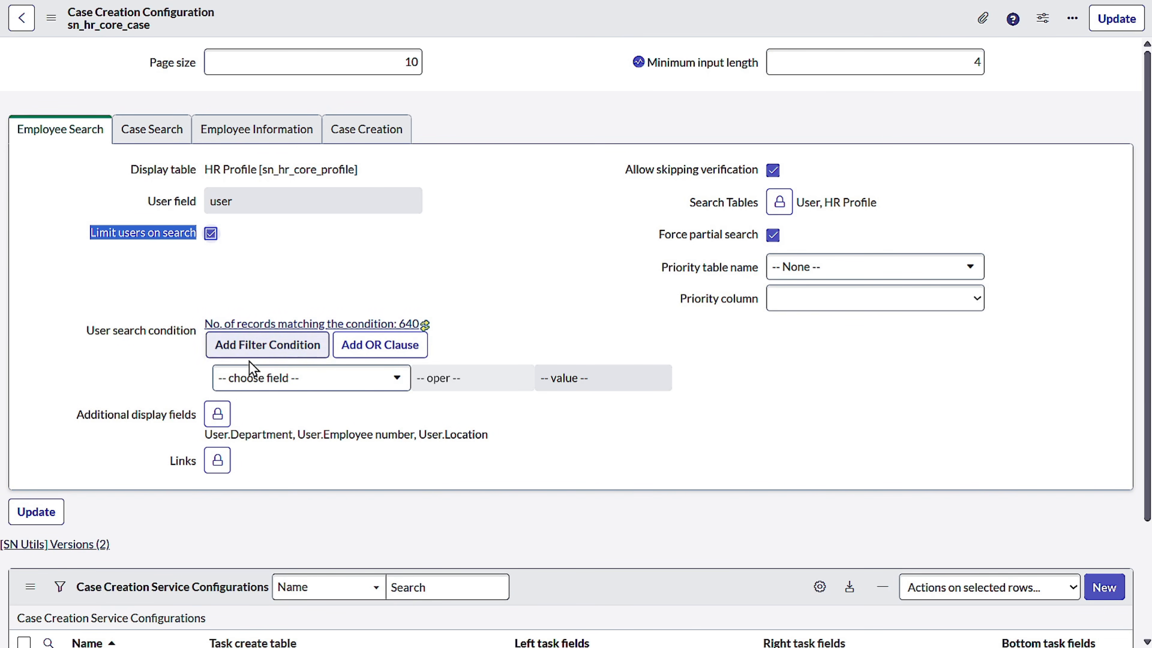
{"action": "left_click", "coordinate": [263, 383]}
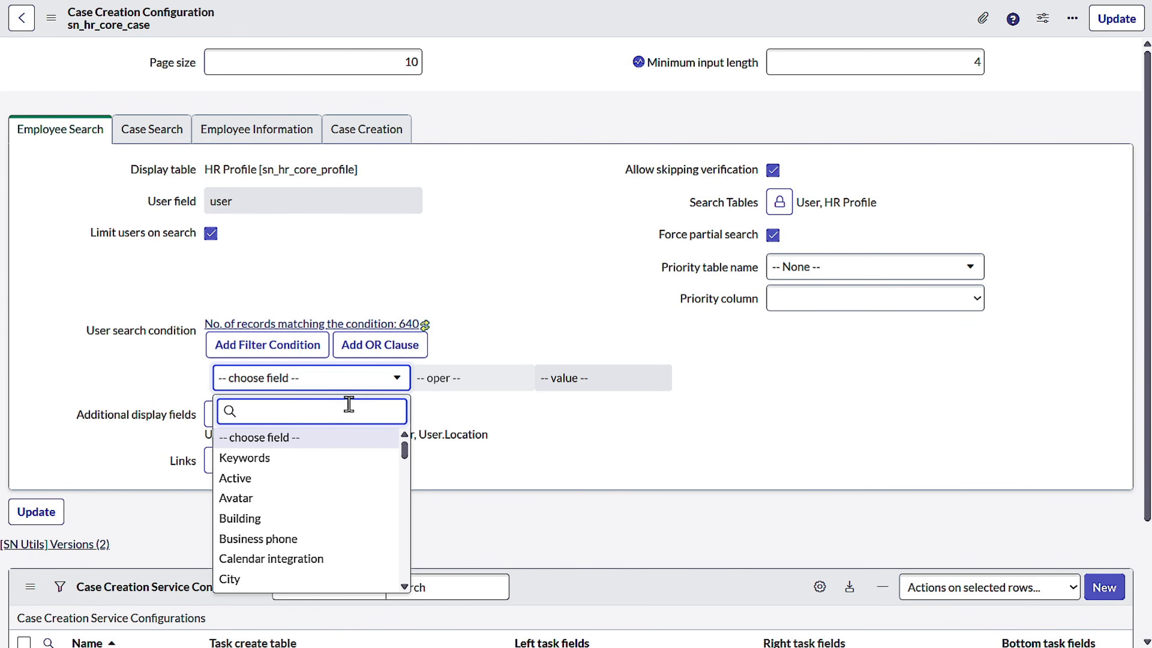
{"action": "left_click", "coordinate": [318, 479]}
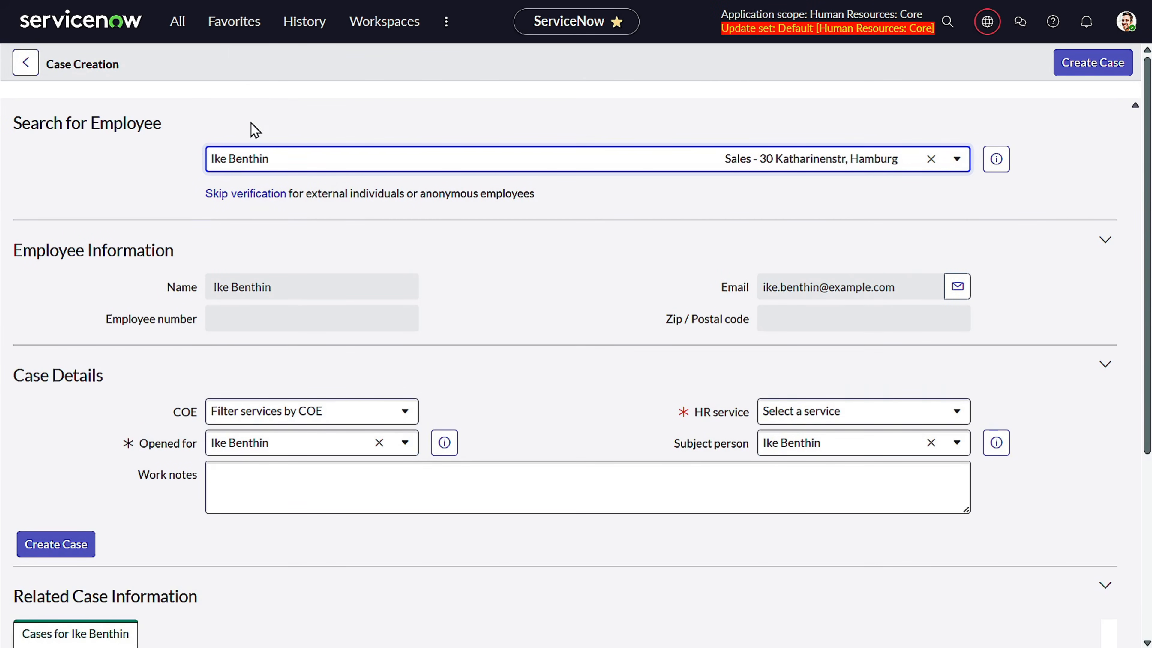
Step: Filter the application navigator by hr pro and open the HR Profiles list, leaving the unsaved case creation page
{"action": "left_click", "coordinate": [164, 30]}
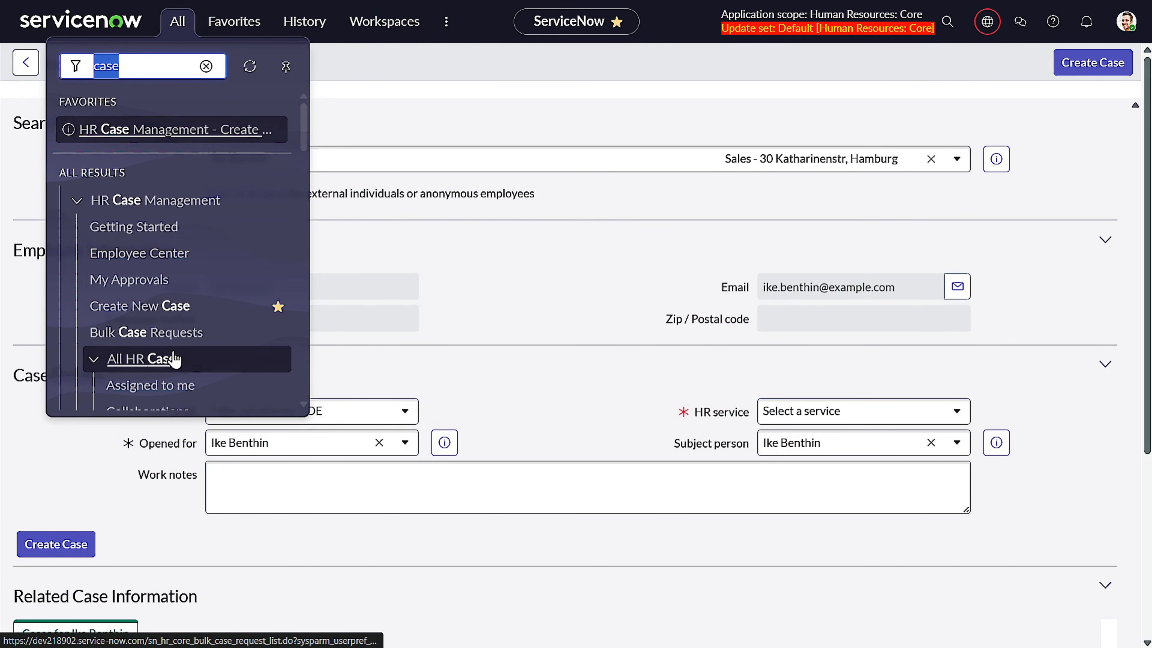
{"action": "scroll", "coordinate": [203, 257], "scroll_direction": "down", "scroll_amount": 5}
{"action": "scroll", "coordinate": [204, 240], "scroll_direction": "up", "scroll_amount": 5}
{"action": "left_click", "coordinate": [189, 67]}
{"action": "key", "text": "BackSpace"}
{"action": "key", "text": "BackSpace"}
{"action": "key", "text": "BackSpace"}
{"action": "key", "text": "BackSpace"}
{"action": "type", "text": "hr pro"}
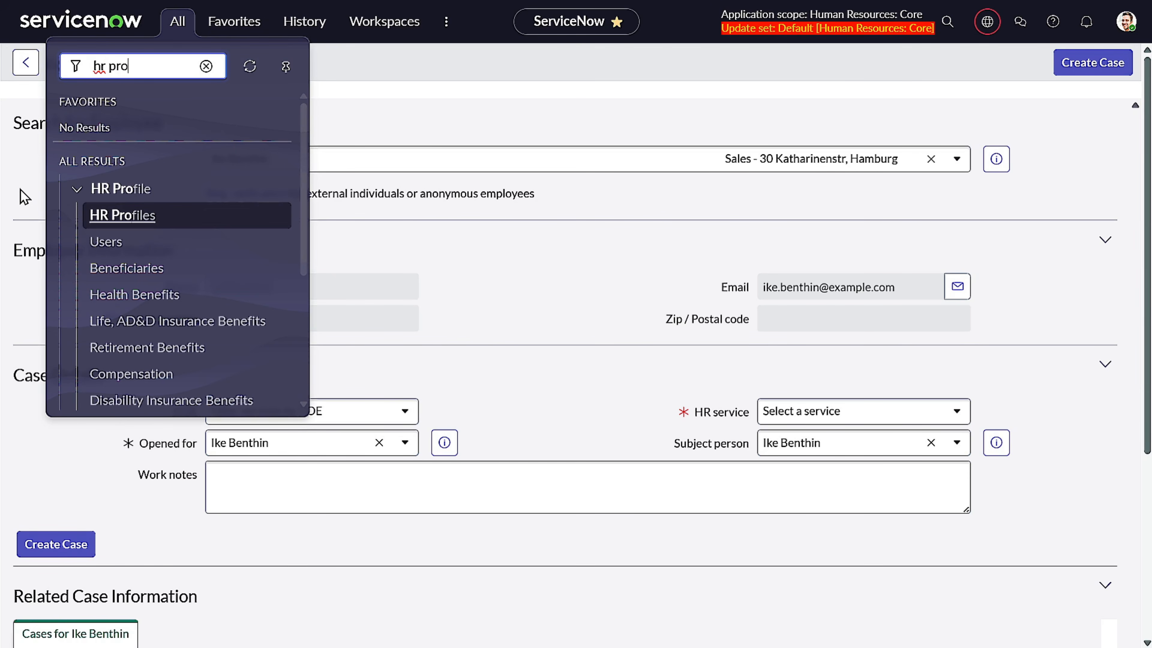
{"action": "left_click", "coordinate": [109, 225]}
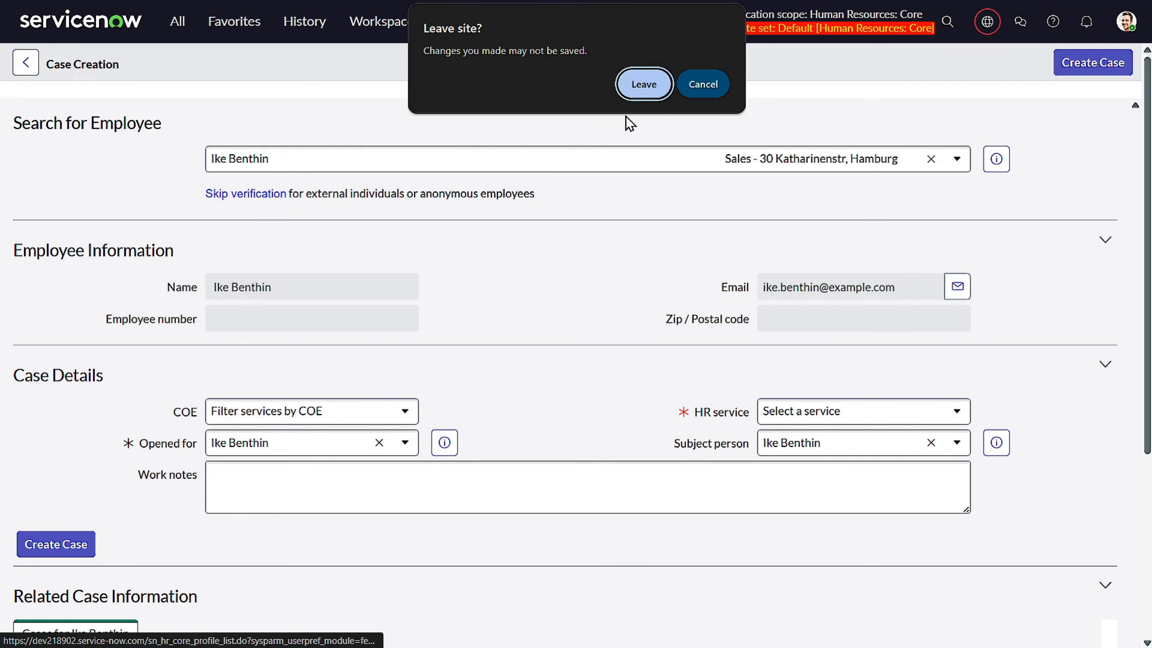
{"action": "left_click", "coordinate": [651, 81]}
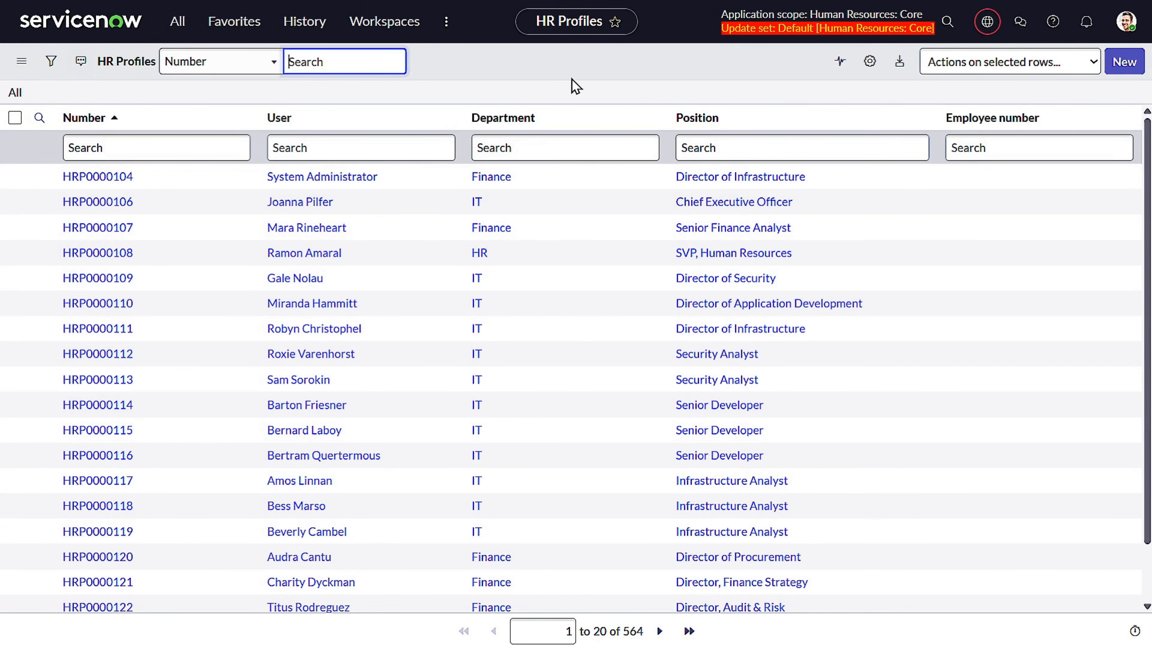
Step: Examine the columns available for the HR Profiles list in its column personalization
{"action": "left_click", "coordinate": [869, 61]}
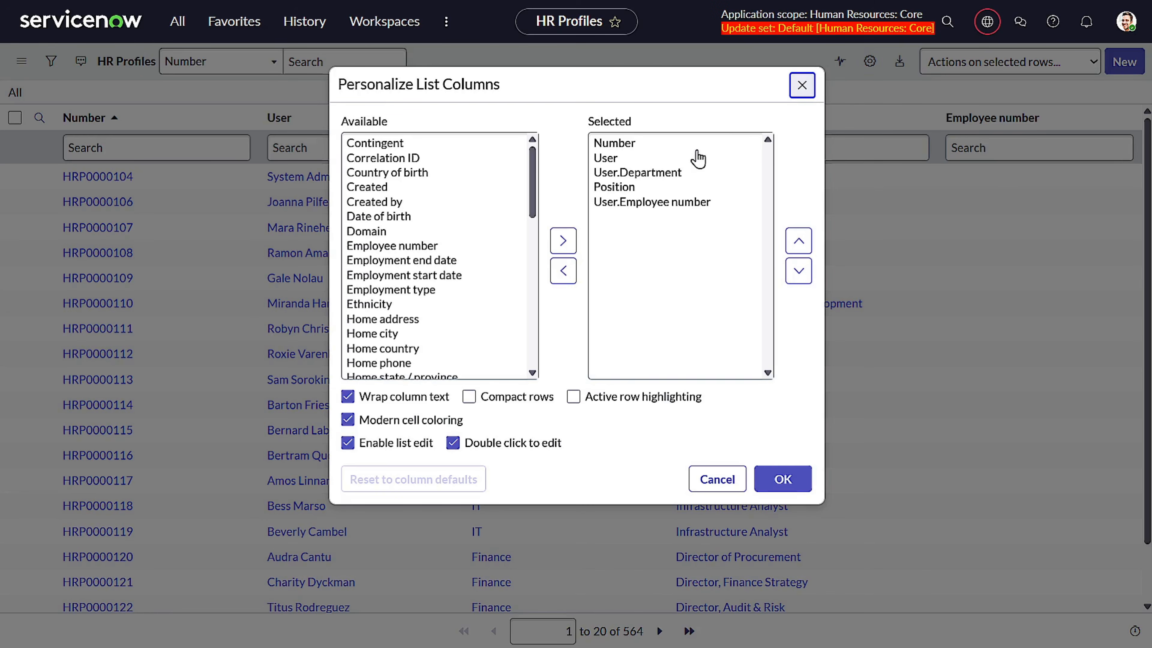
{"action": "left_click", "coordinate": [431, 270]}
{"action": "scroll", "coordinate": [432, 273], "scroll_direction": "down", "scroll_amount": 10}
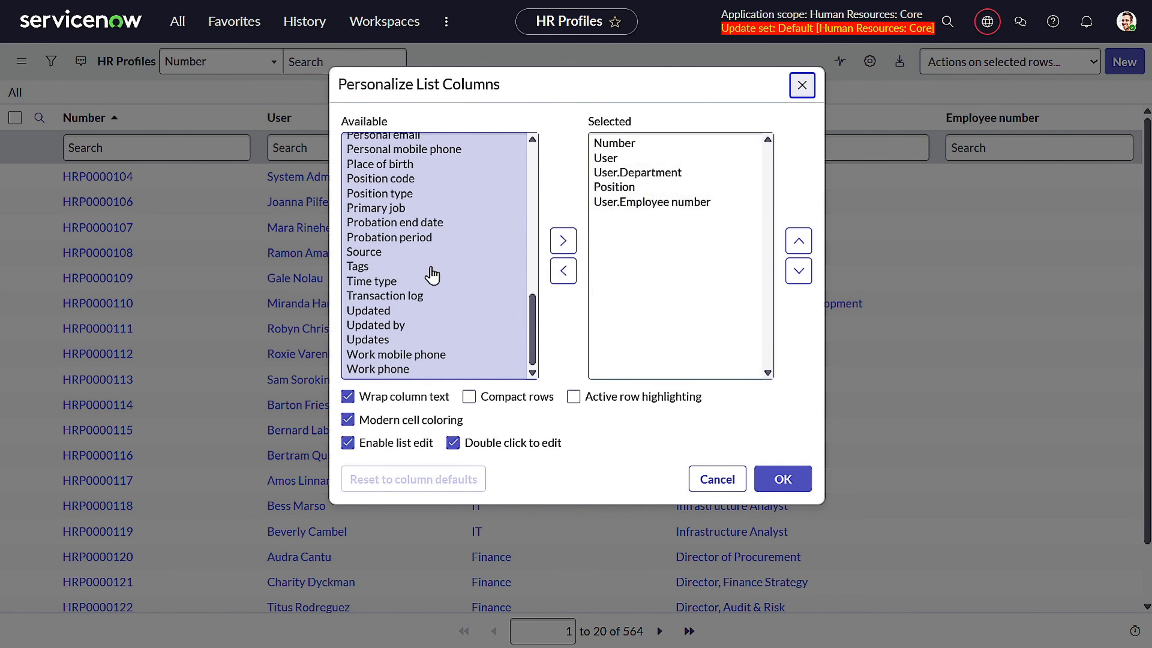
{"action": "scroll", "coordinate": [409, 275], "scroll_direction": "up", "scroll_amount": 10}
{"action": "scroll", "coordinate": [419, 309], "scroll_direction": "down", "scroll_amount": 5}
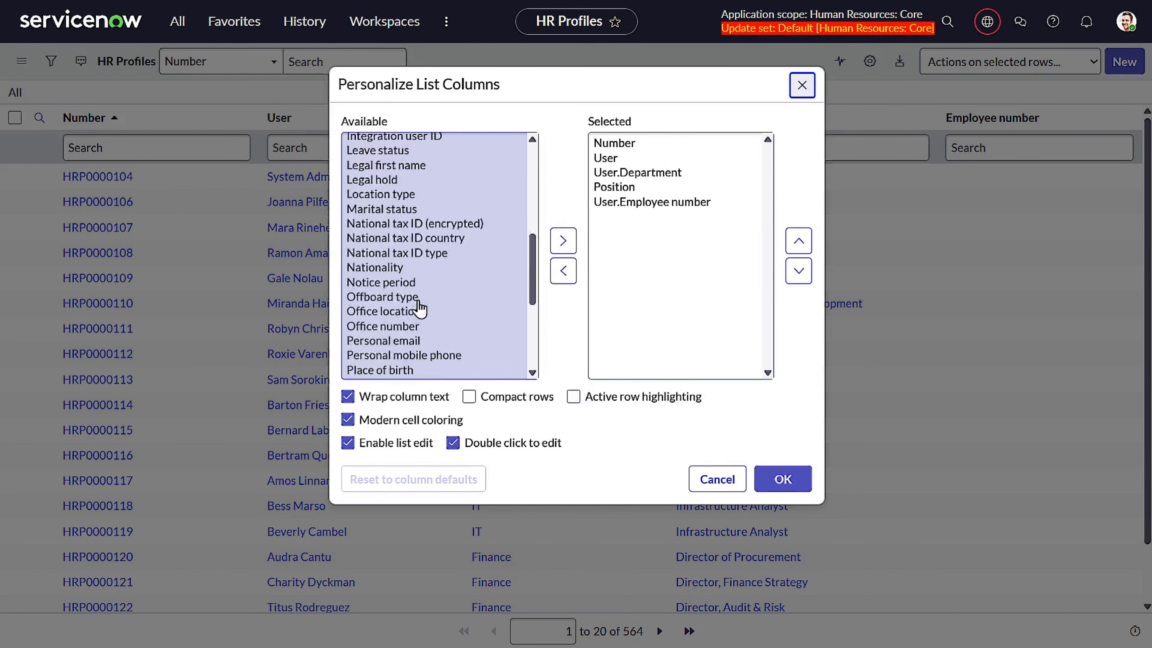
{"action": "scroll", "coordinate": [420, 309], "scroll_direction": "down", "scroll_amount": 5}
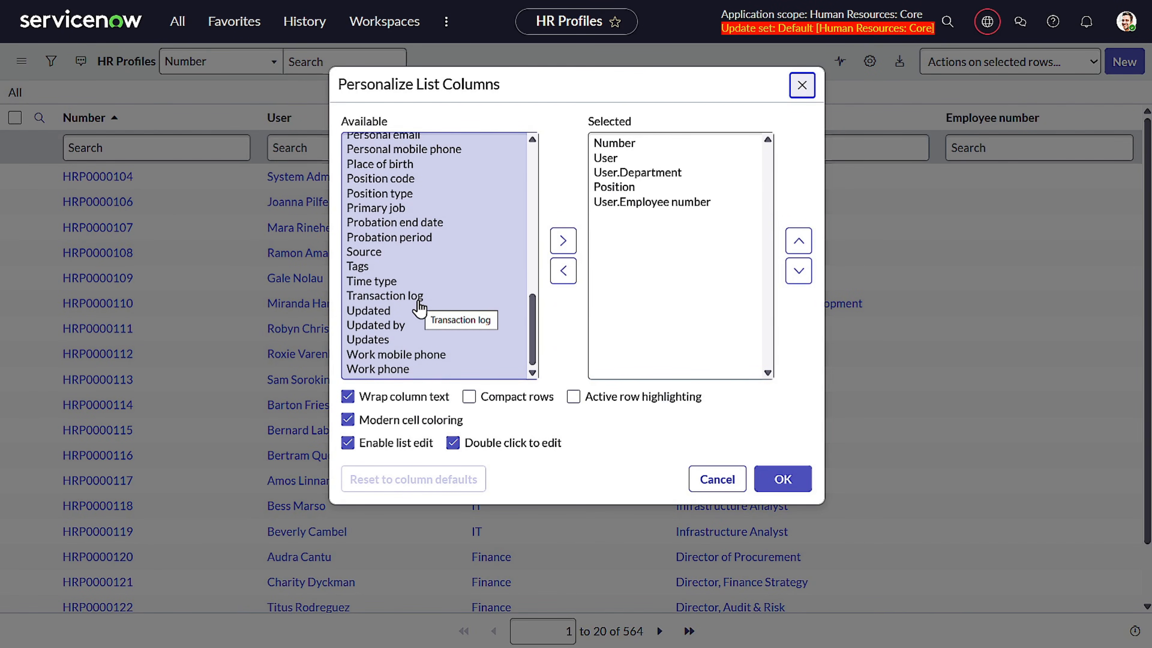
{"action": "scroll", "coordinate": [419, 309], "scroll_direction": "up", "scroll_amount": 2}
{"action": "scroll", "coordinate": [455, 299], "scroll_direction": "up", "scroll_amount": 8}
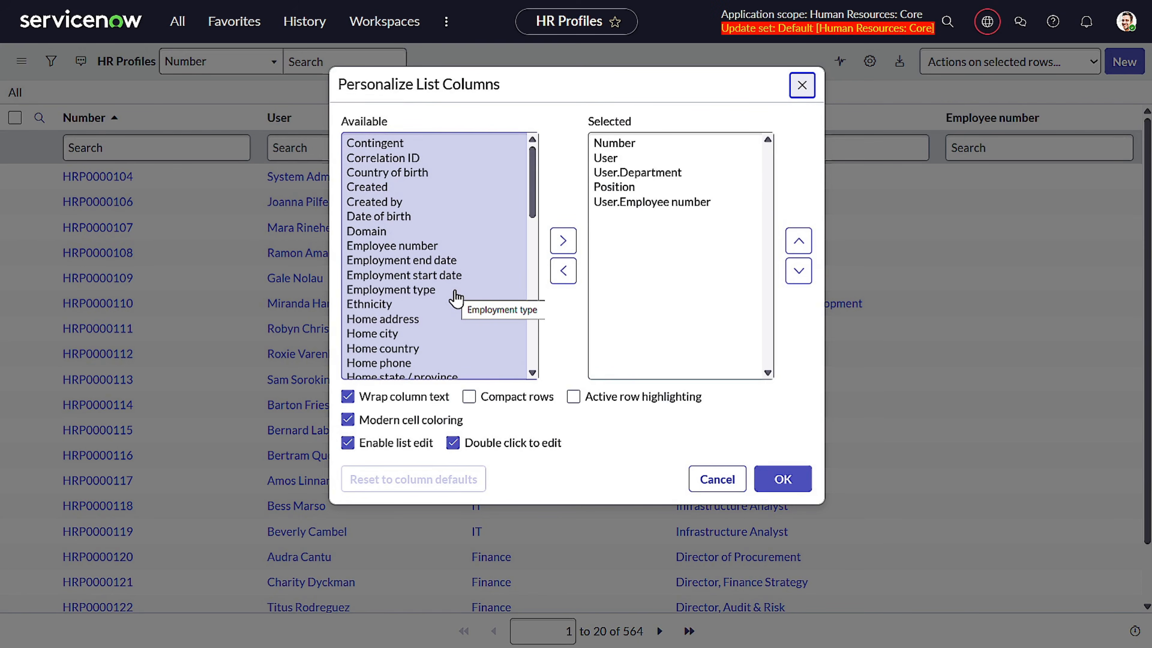
{"action": "scroll", "coordinate": [455, 298], "scroll_direction": "down", "scroll_amount": 2}
{"action": "scroll", "coordinate": [455, 298], "scroll_direction": "down", "scroll_amount": 2}
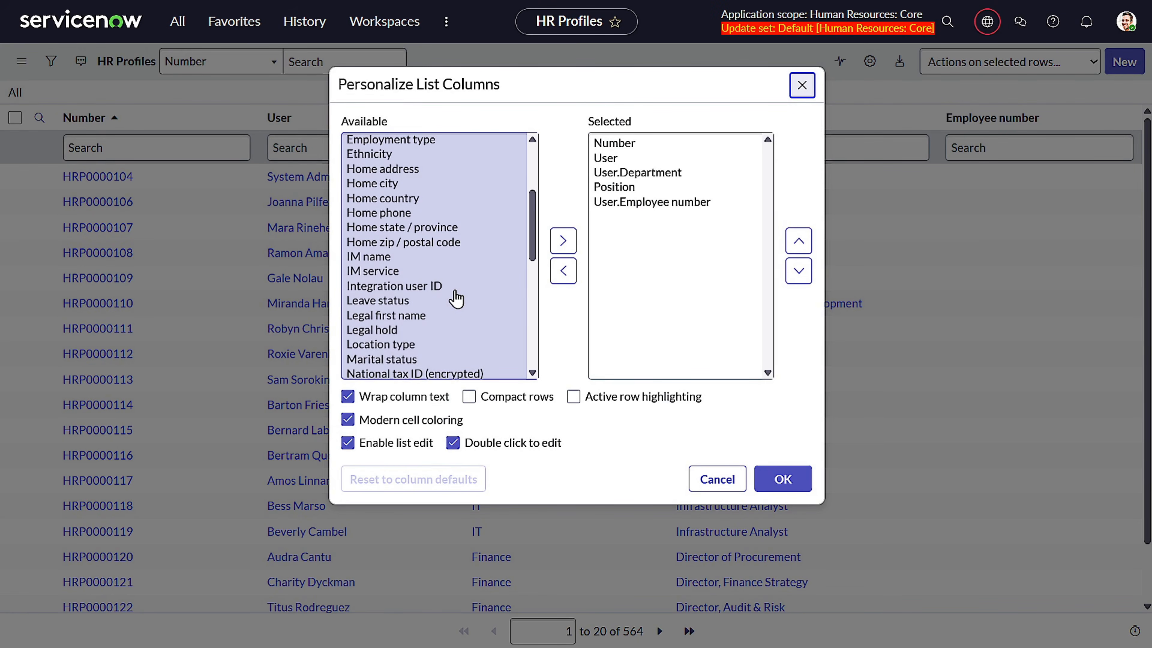
{"action": "scroll", "coordinate": [454, 298], "scroll_direction": "down", "scroll_amount": 5}
{"action": "scroll", "coordinate": [455, 298], "scroll_direction": "down", "scroll_amount": 4}
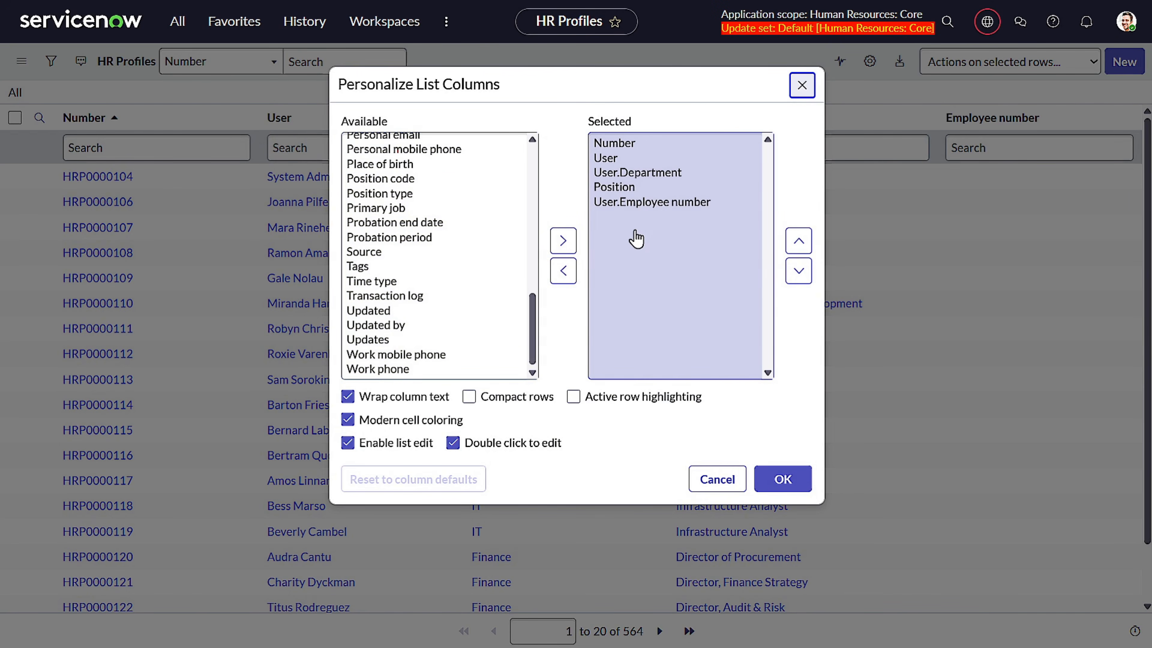
Step: Show the technical field names in the column personalization, filter the available columns by user, then clear the filter
{"action": "left_click", "coordinate": [559, 209]}
{"action": "double_click", "coordinate": [559, 208]}
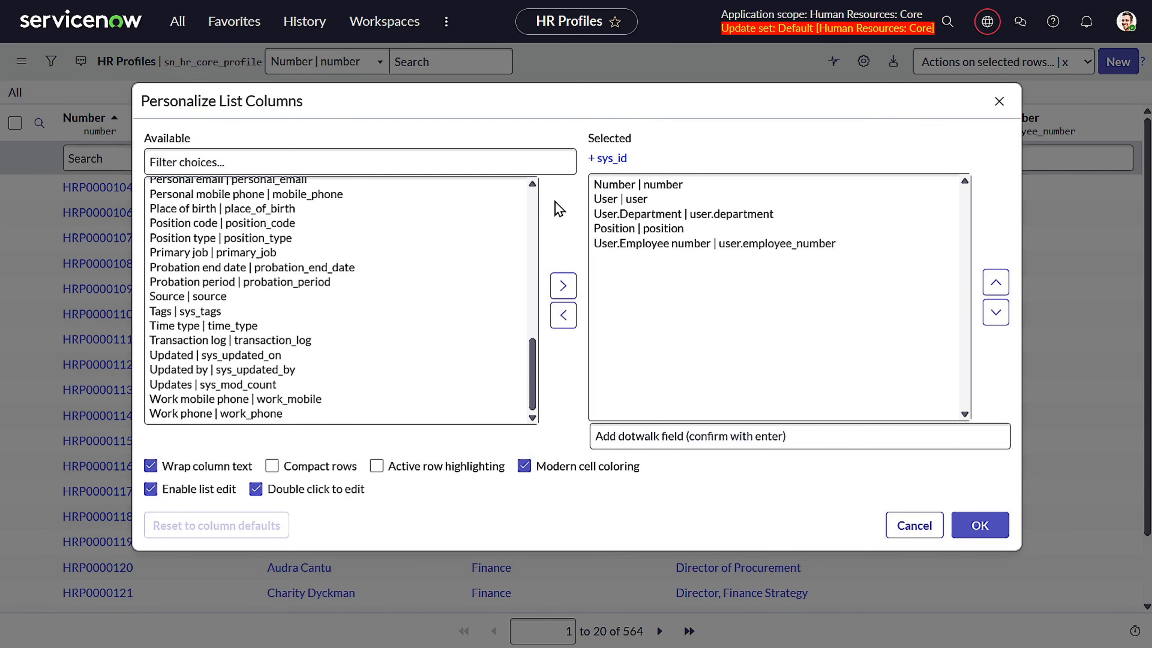
{"action": "scroll", "coordinate": [338, 284], "scroll_direction": "up", "scroll_amount": 10}
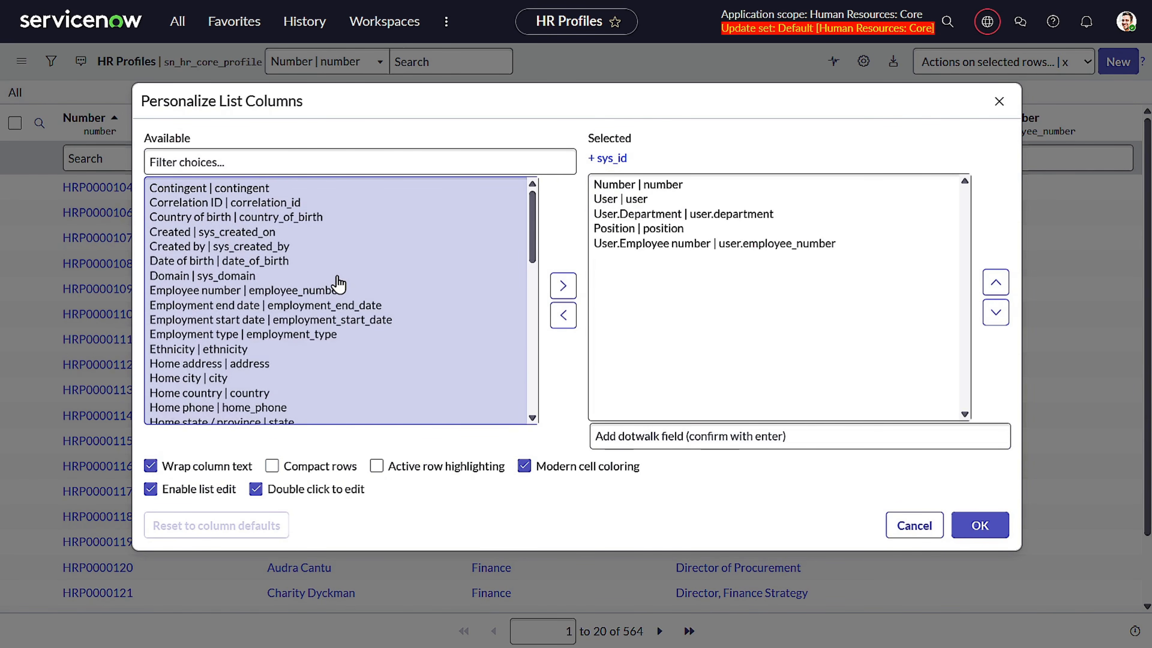
{"action": "scroll", "coordinate": [254, 260], "scroll_direction": "down", "scroll_amount": 5}
{"action": "left_click", "coordinate": [276, 160]}
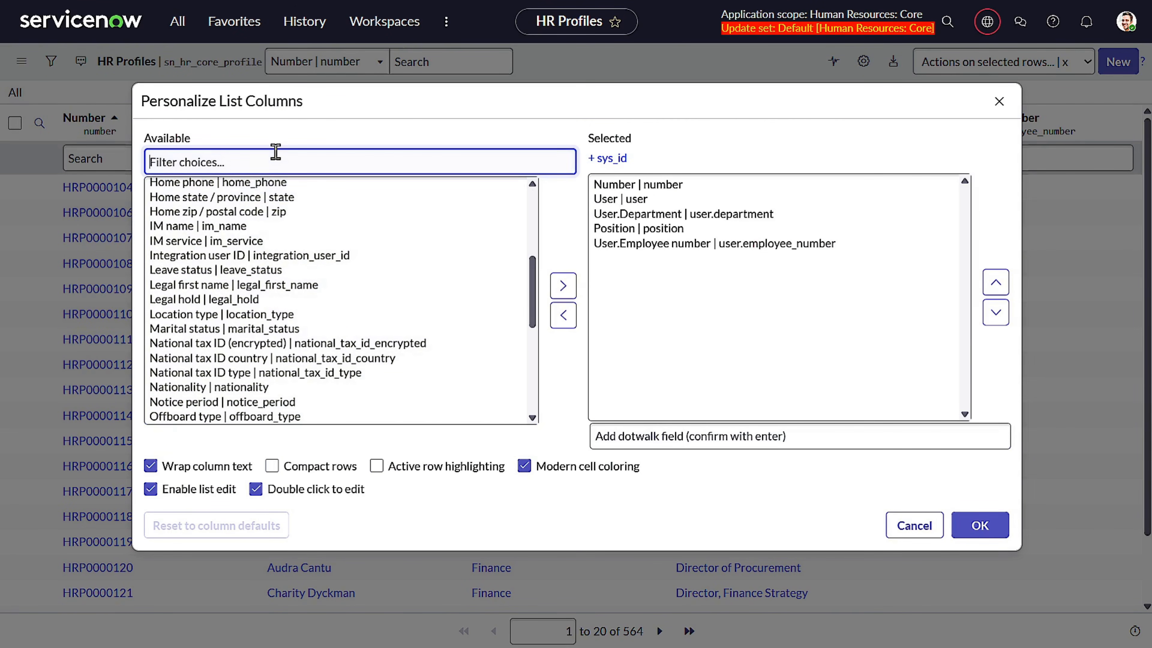
{"action": "type", "text": "user"}
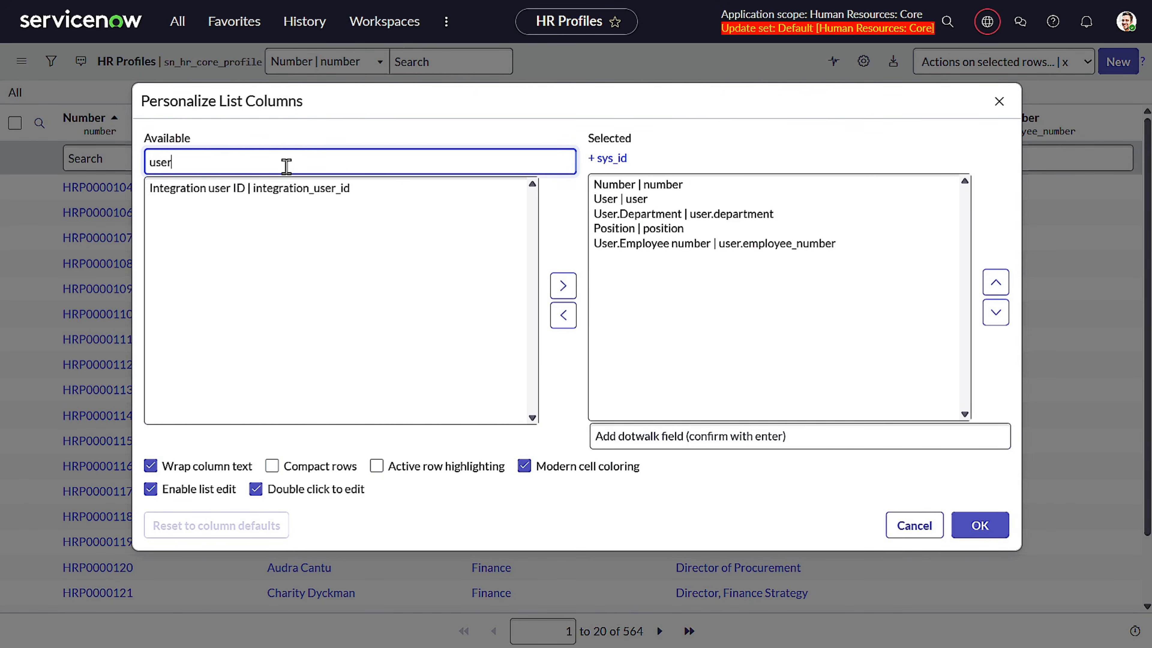
{"action": "key", "text": "BackSpace"}
{"action": "key", "text": "BackSpace"}
{"action": "key", "text": "BackSpace"}
{"action": "key", "text": "BackSpace"}
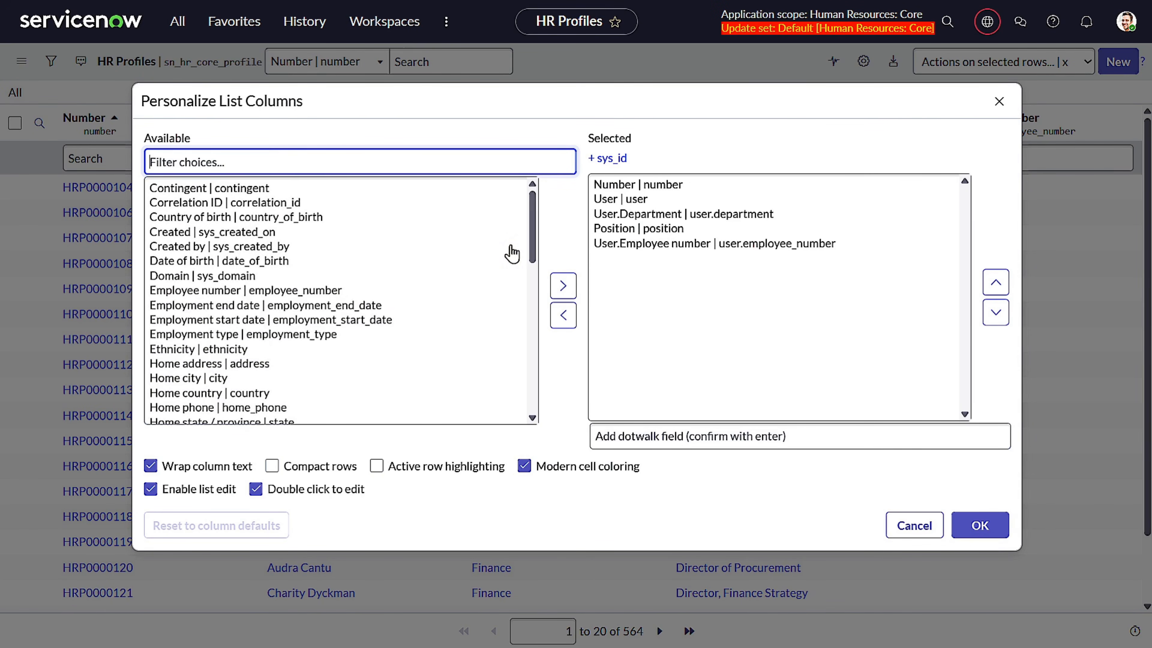
{"action": "left_click", "coordinate": [611, 208]}
{"action": "left_click", "coordinate": [611, 208]}
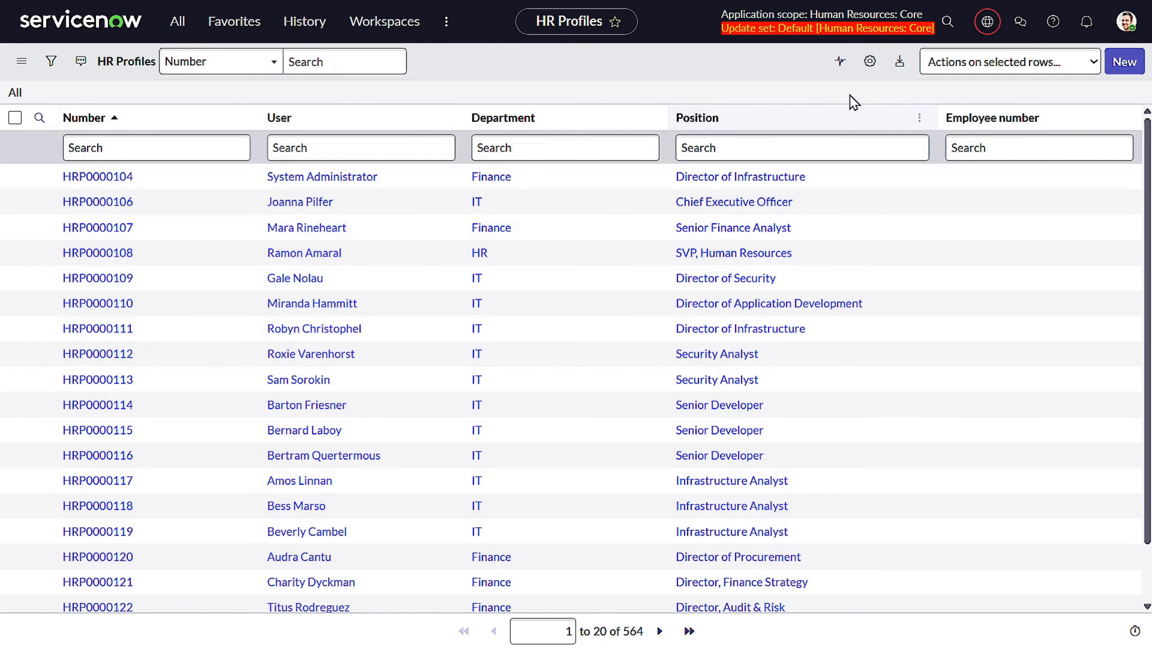
Step: Add the dot-walked field user.active to the HR Profiles list columns and place it directly after User
{"action": "left_click", "coordinate": [870, 61]}
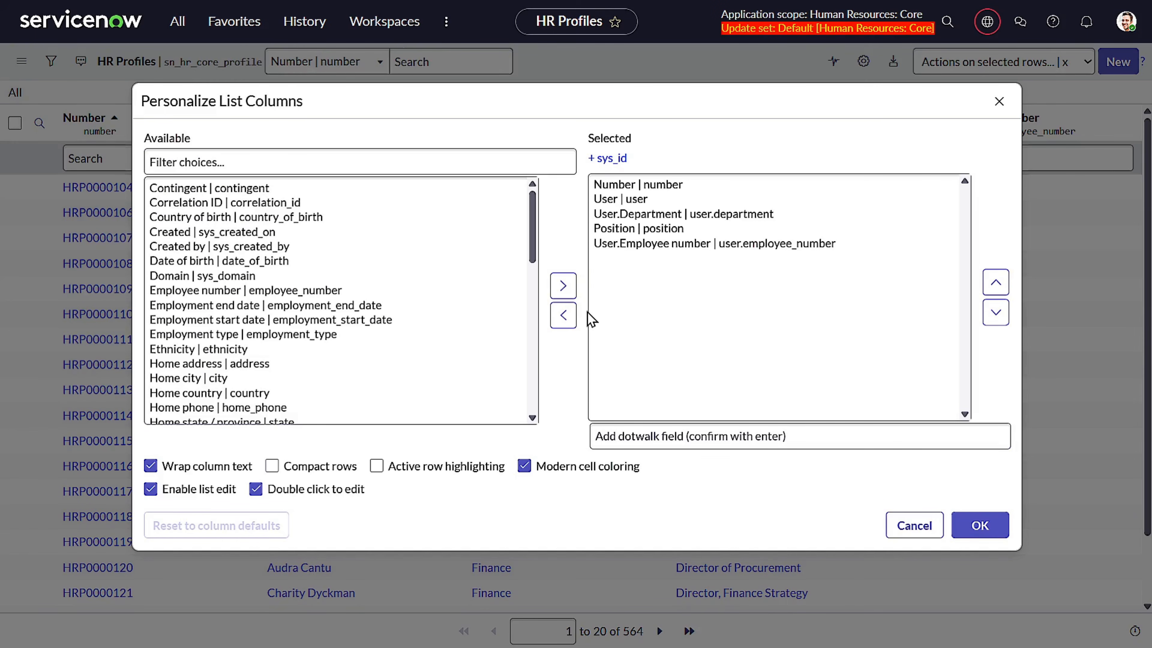
{"action": "left_click", "coordinate": [716, 438]}
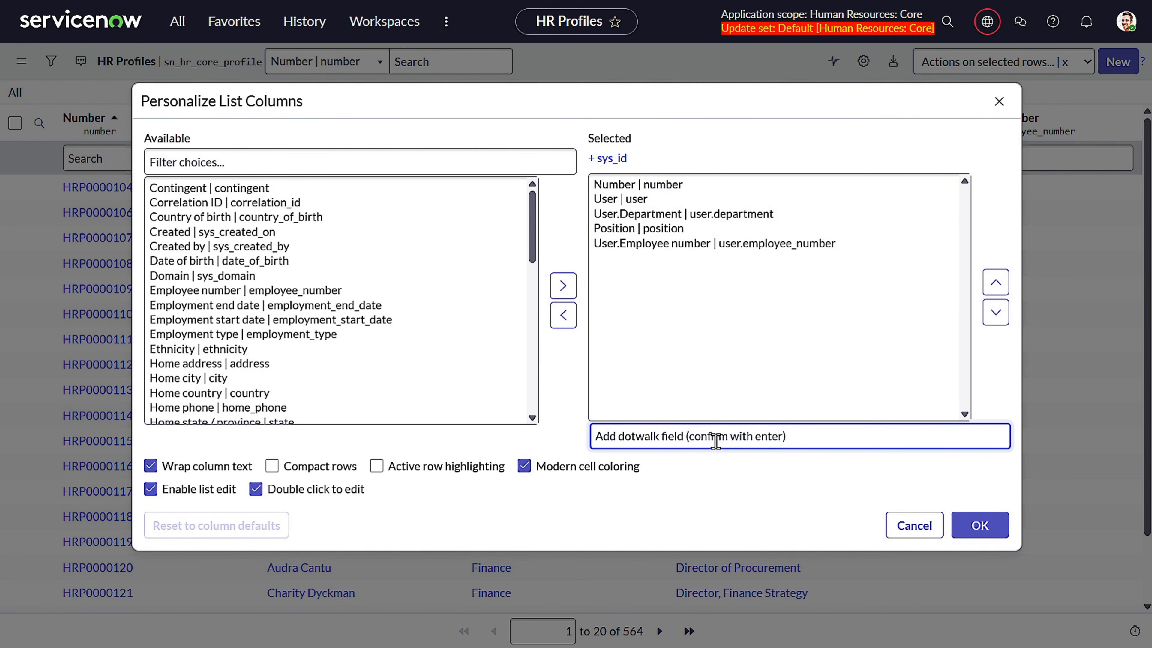
{"action": "type", "text": "user.active"}
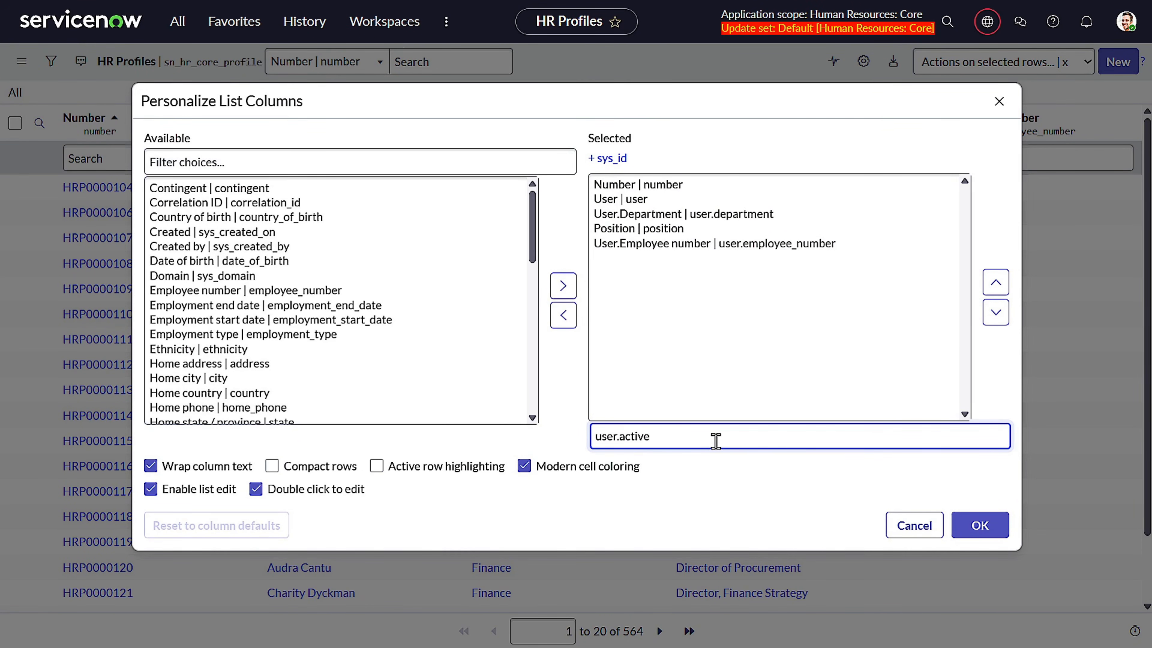
{"action": "type", "text": "."}
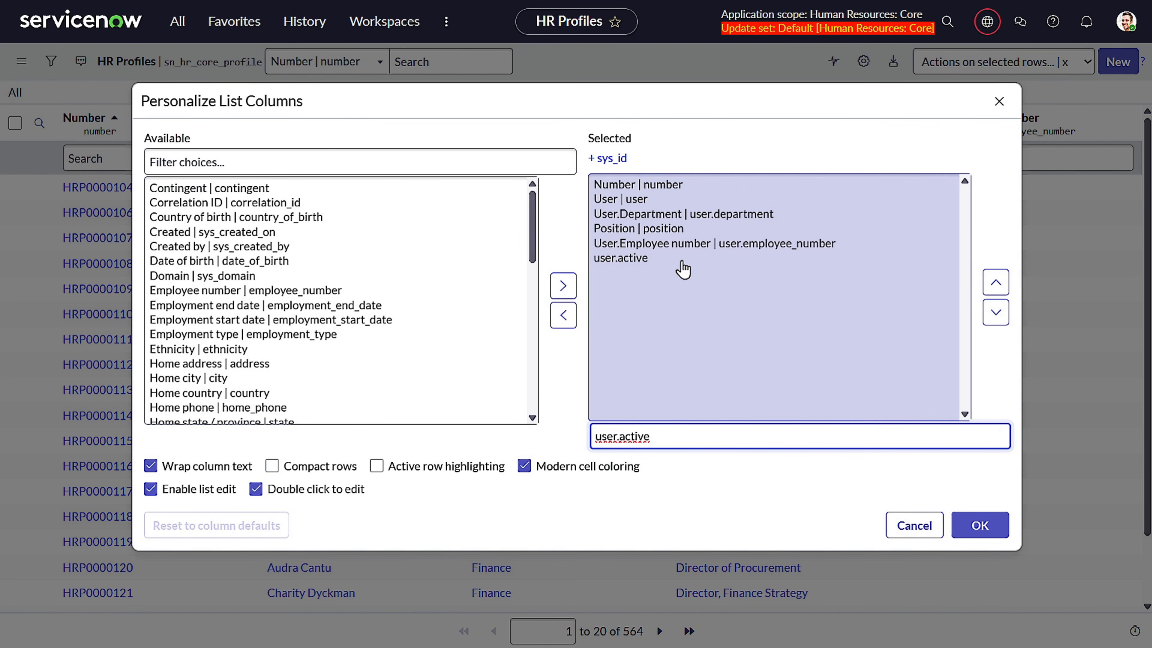
{"action": "left_click", "coordinate": [995, 283]}
{"action": "left_click", "coordinate": [995, 283]}
{"action": "left_click", "coordinate": [995, 282]}
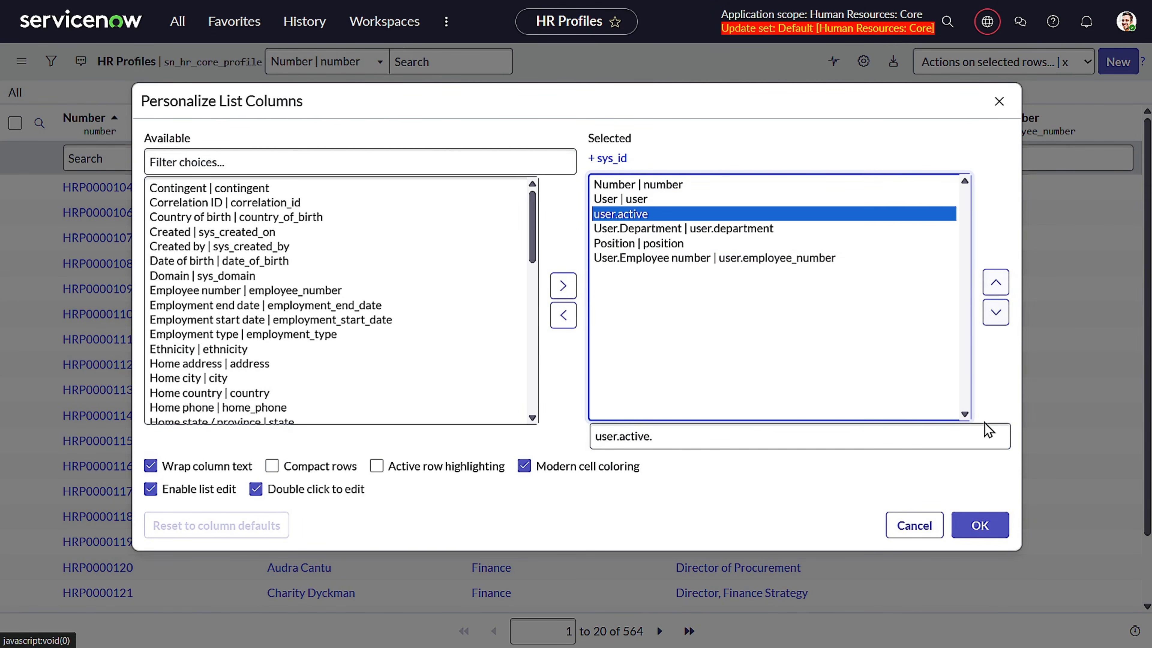
{"action": "left_click", "coordinate": [996, 533]}
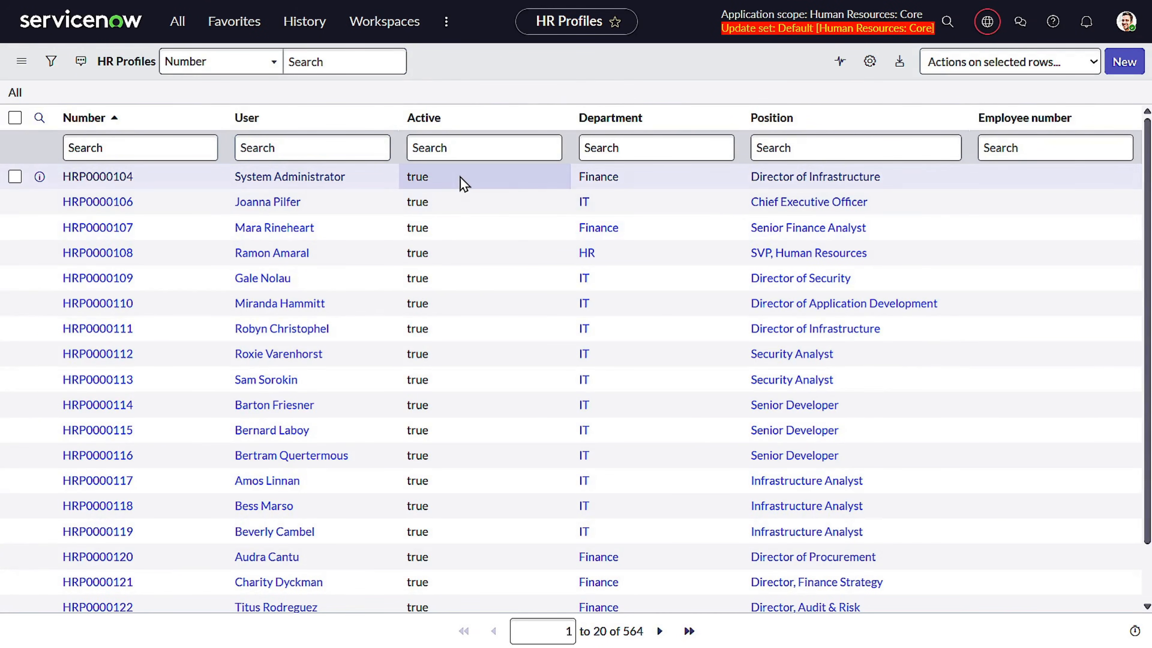
{"action": "right_click", "coordinate": [462, 178]}
{"action": "left_click", "coordinate": [497, 193]}
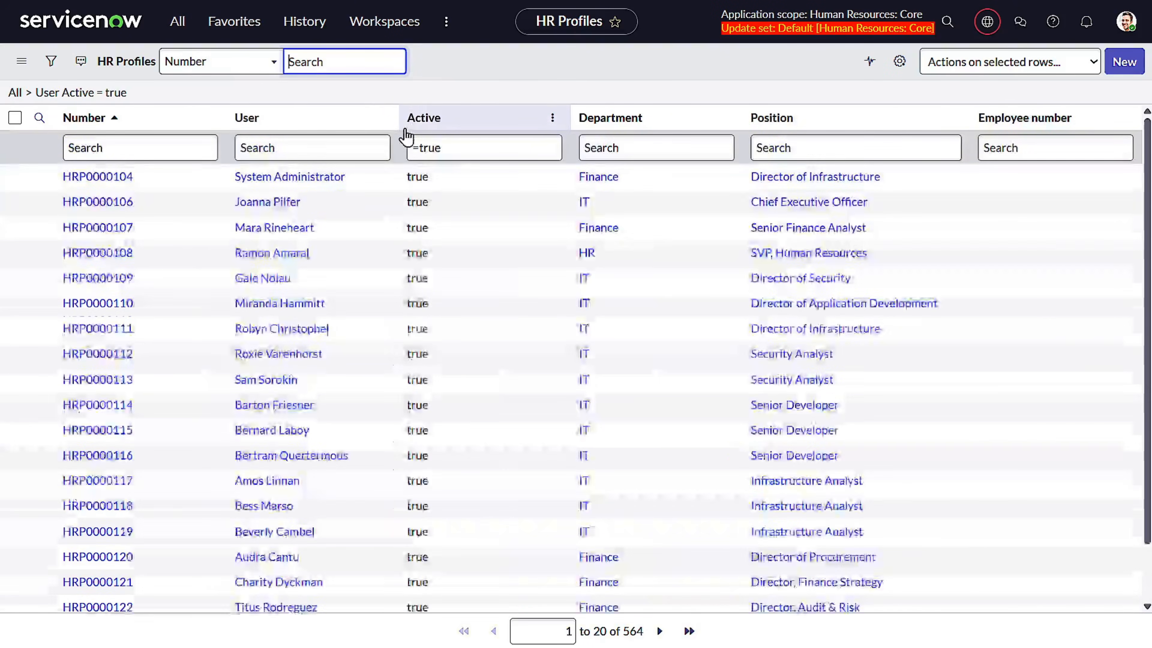
{"action": "right_click", "coordinate": [431, 118]}
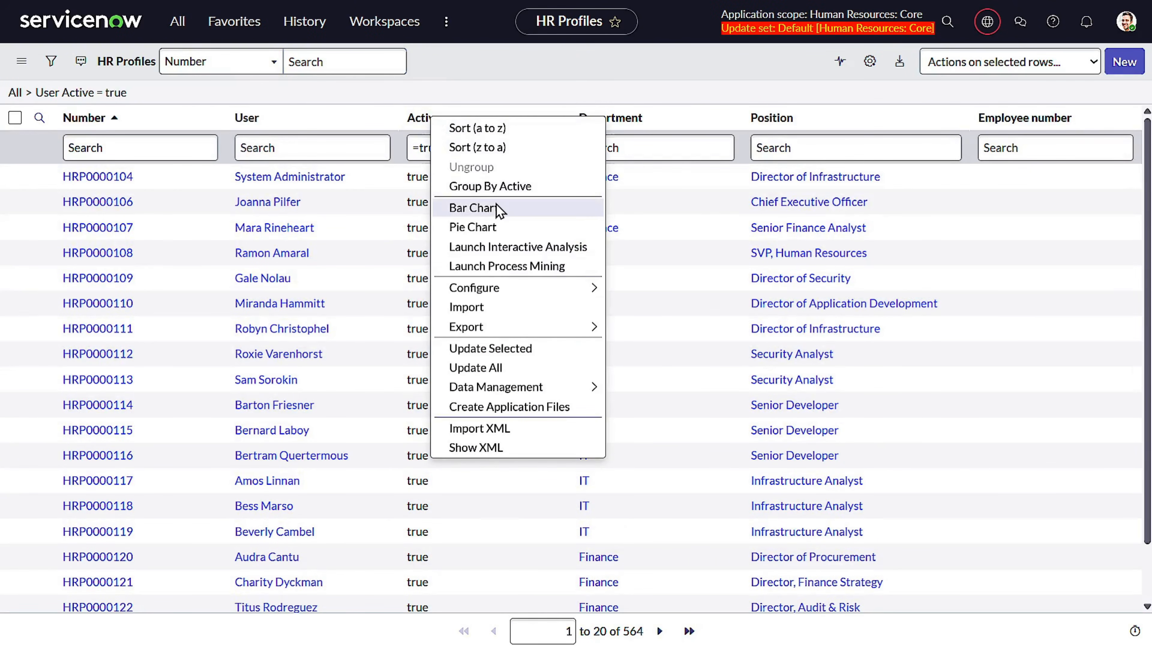
{"action": "left_click", "coordinate": [15, 92]}
Step: Group the HR Profiles list by the user's Active status and expand the true group
{"action": "right_click", "coordinate": [414, 118]}
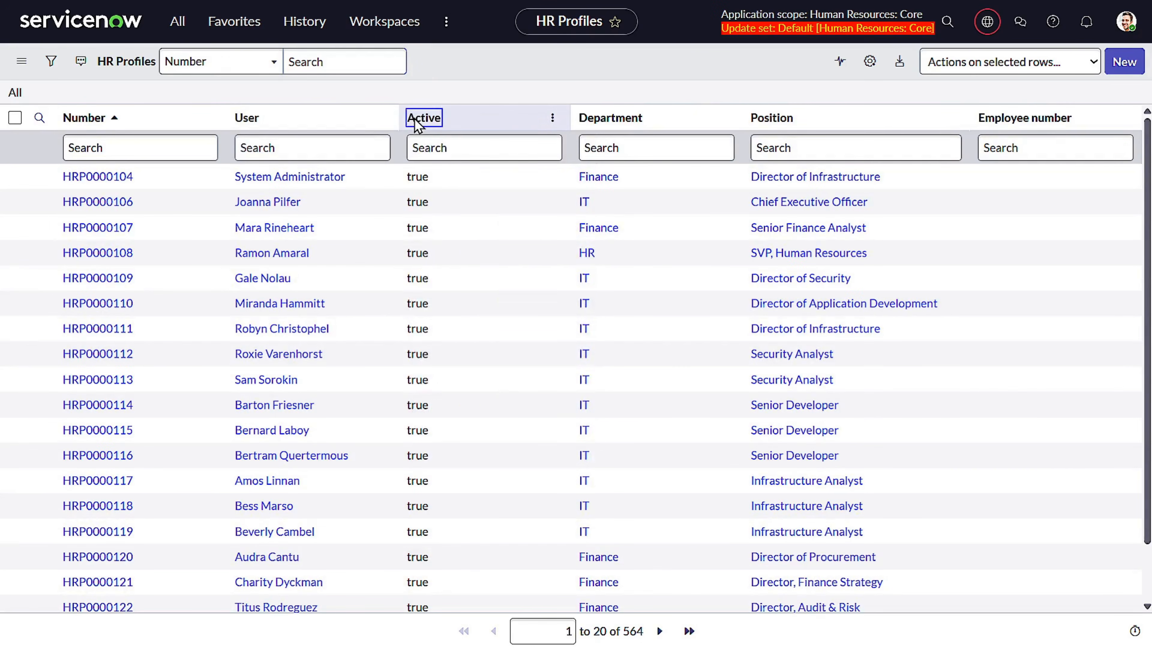
{"action": "key", "text": "Escape"}
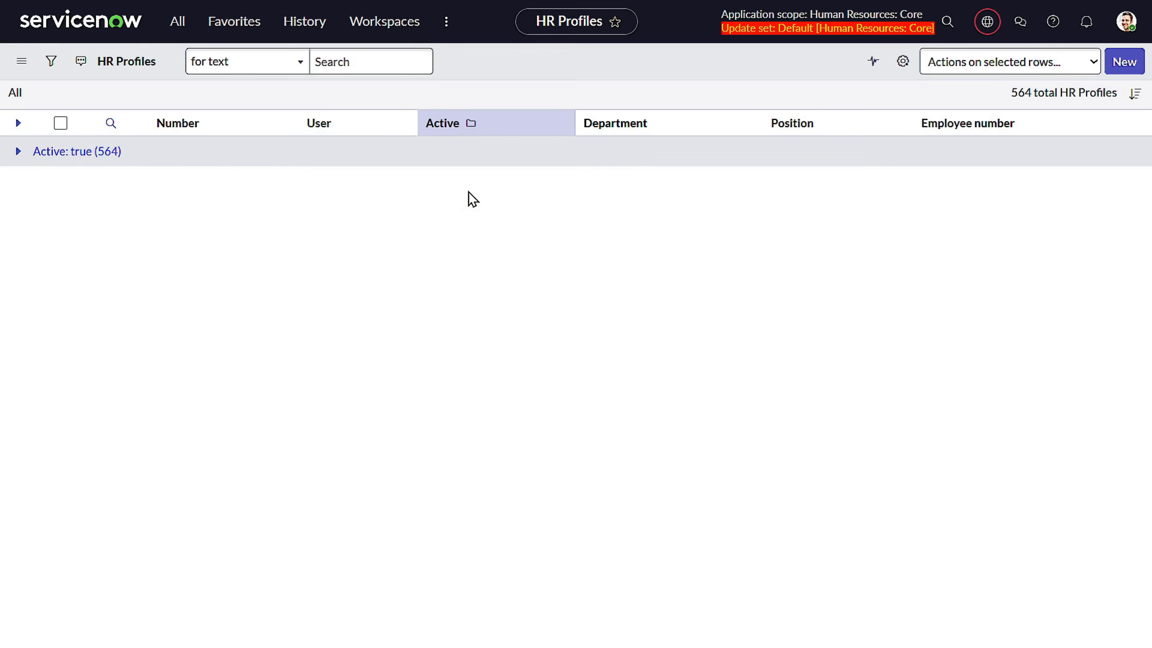
{"action": "left_click", "coordinate": [17, 184]}
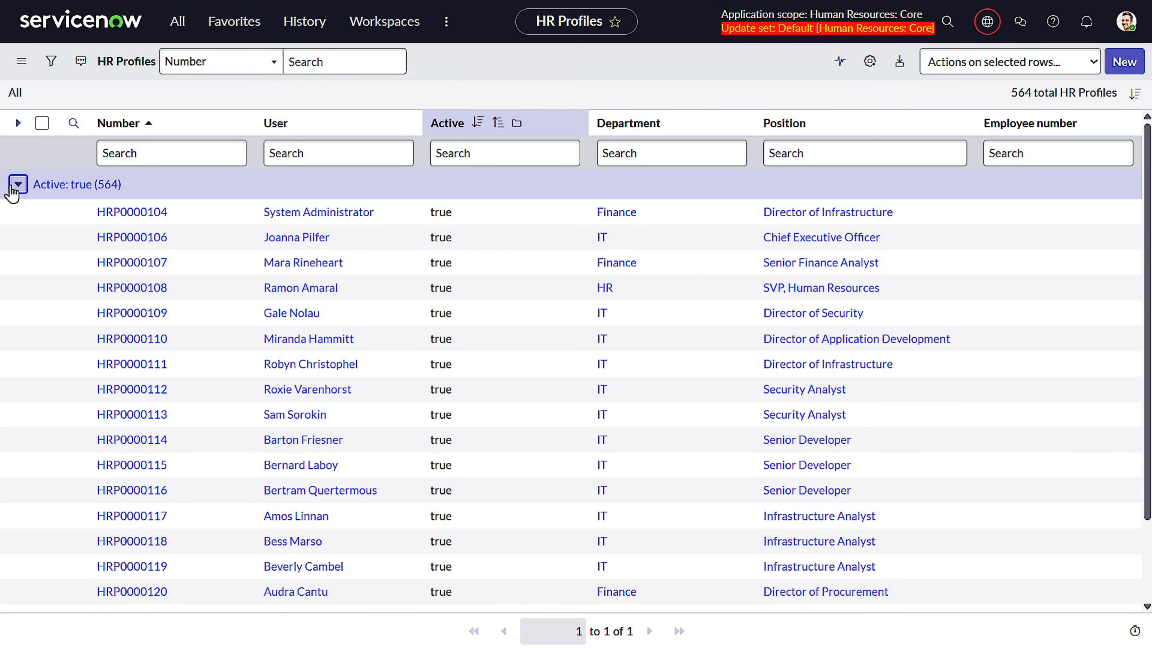
Step: Set Active to false for the user of the Chief Executive Officer's HR profile in the list
{"action": "left_click", "coordinate": [498, 249]}
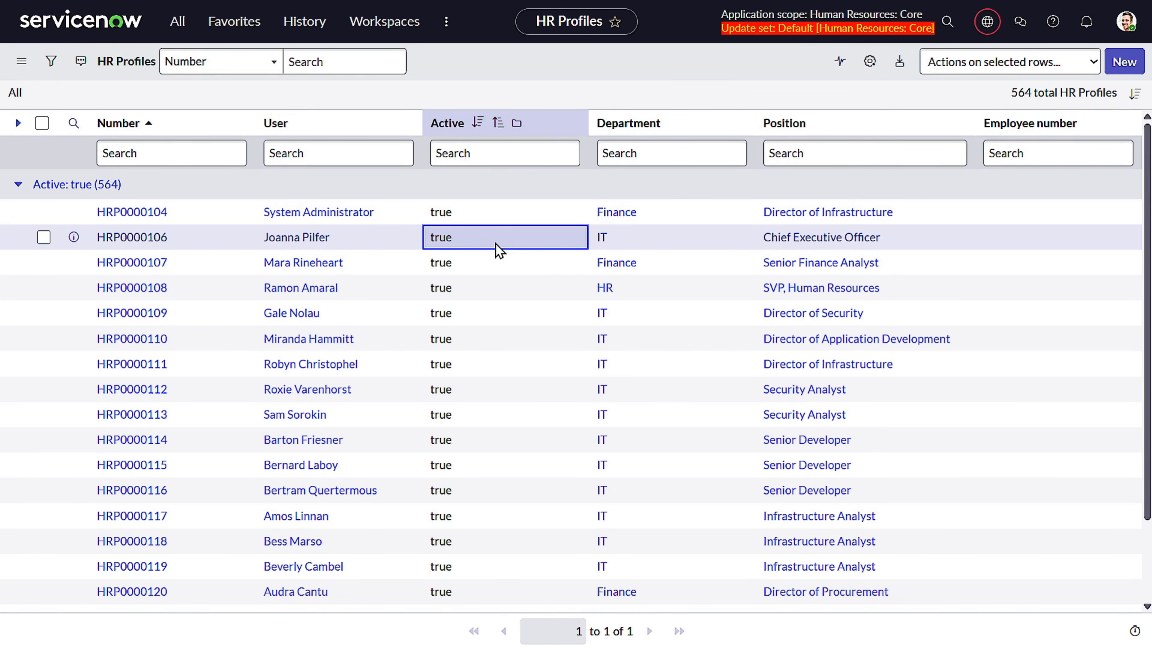
{"action": "left_click", "coordinate": [447, 244]}
{"action": "left_click", "coordinate": [440, 282]}
{"action": "left_click", "coordinate": [500, 244]}
{"action": "left_click", "coordinate": [592, 177]}
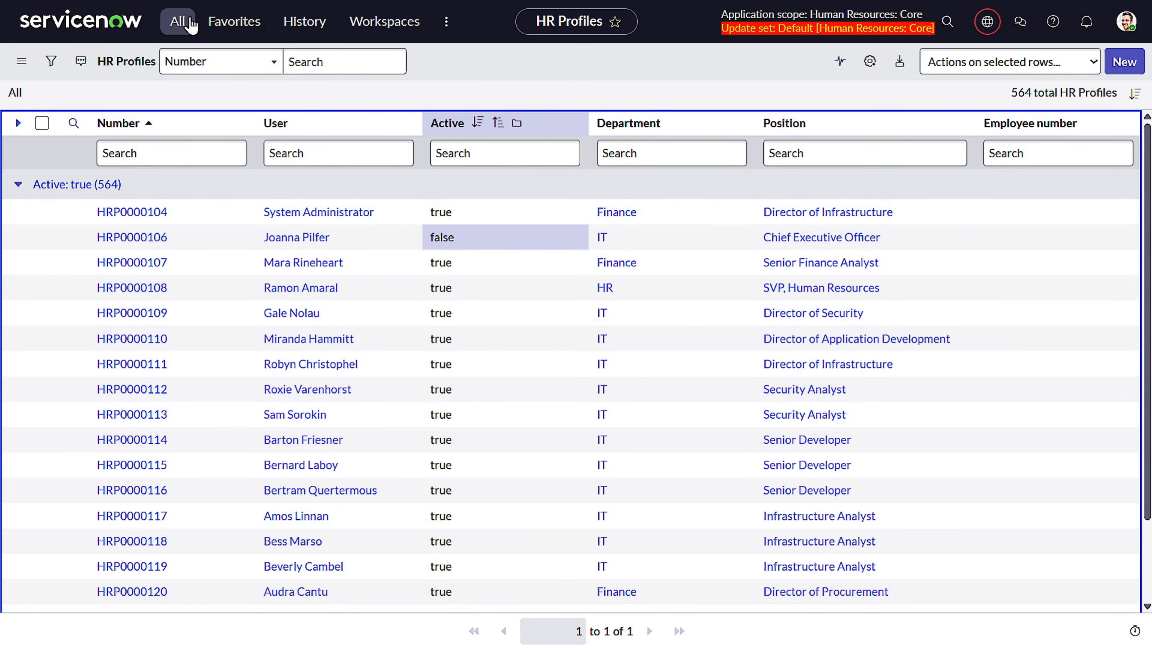
Step: Open the favourite HR case creation page and search for the deactivated employee, followed by another employee, using four letters of each first name
{"action": "left_click", "coordinate": [232, 25]}
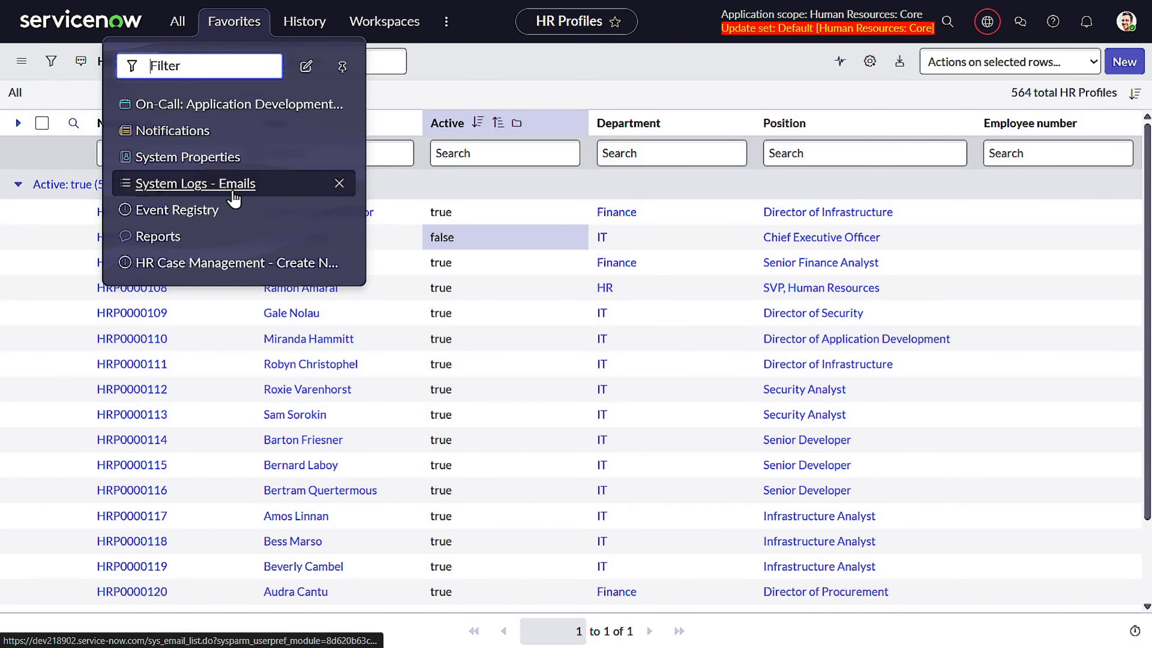
{"action": "left_click", "coordinate": [217, 265]}
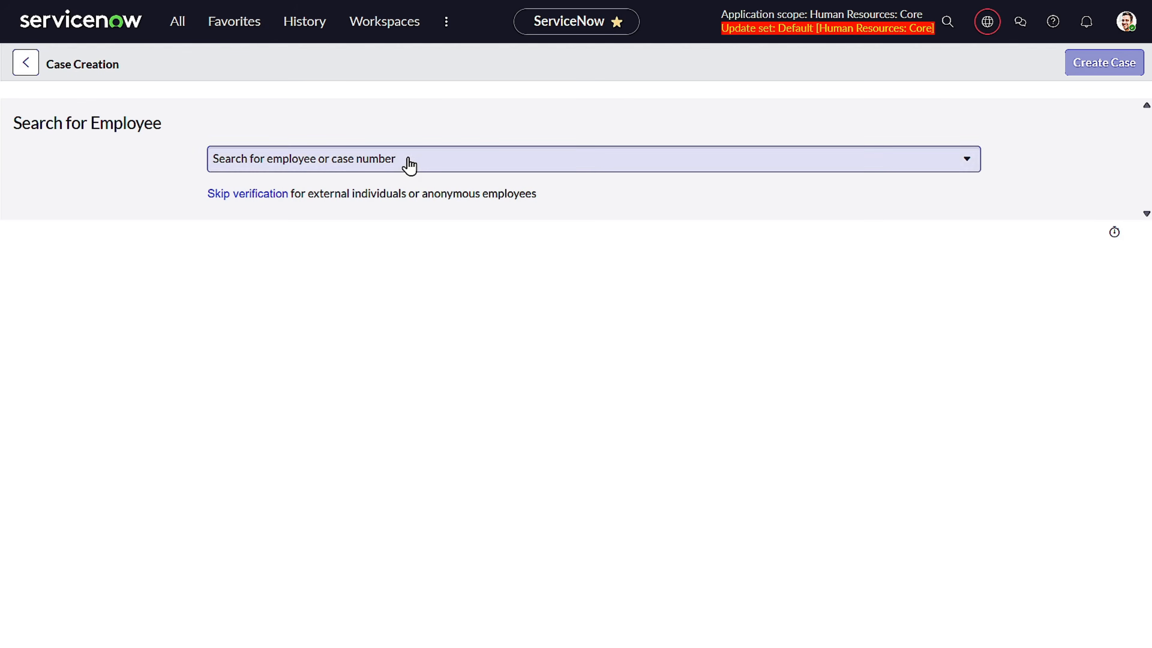
{"action": "left_click", "coordinate": [406, 161]}
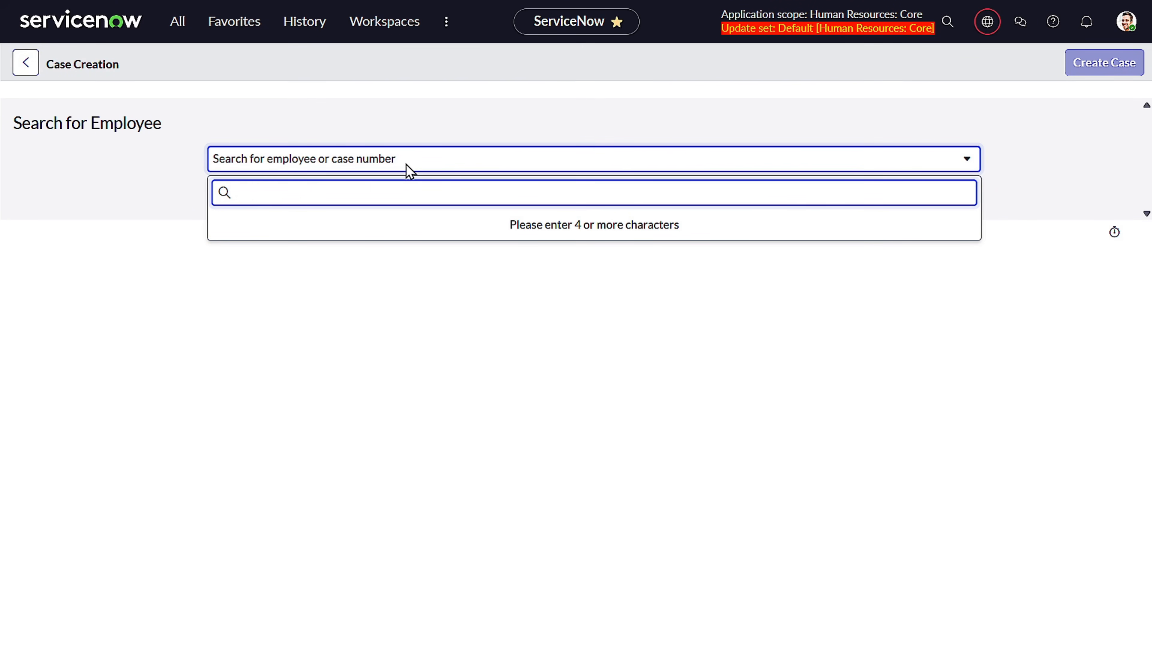
{"action": "type", "text": "joam"}
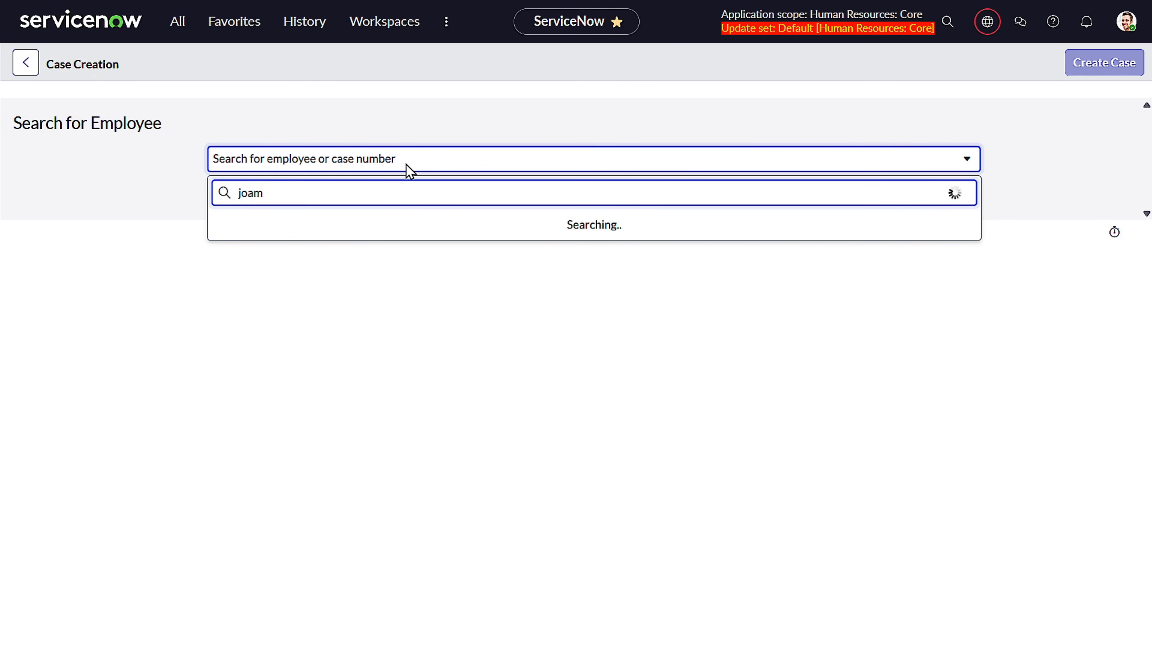
{"action": "key", "text": "BackSpace"}
{"action": "type", "text": "n"}
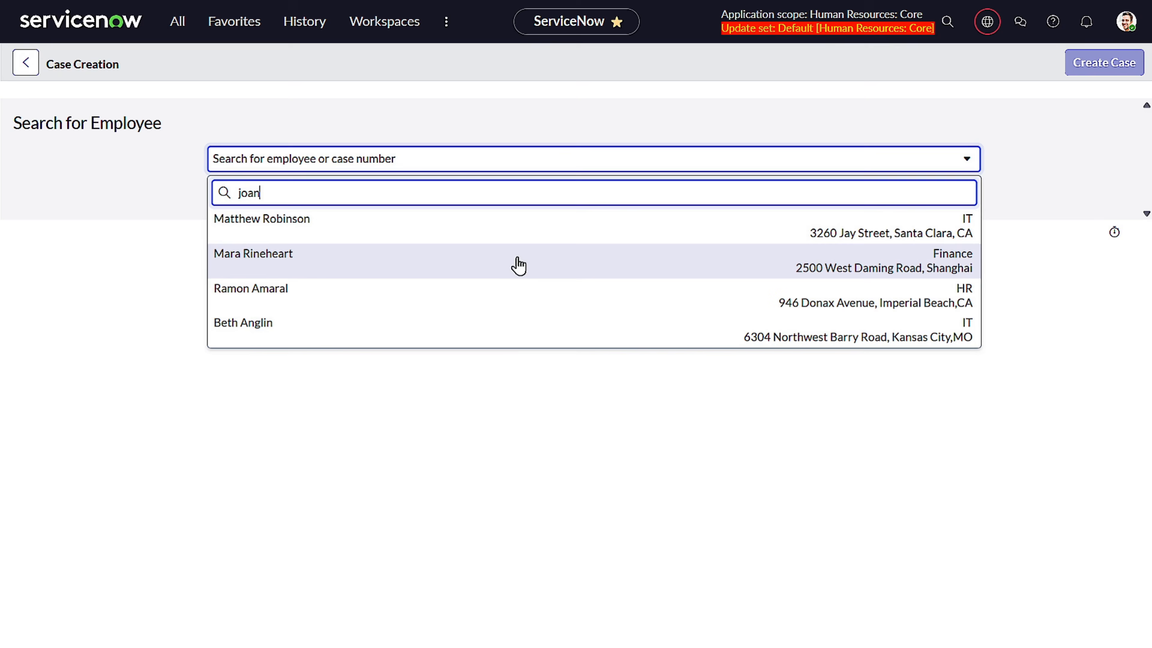
{"action": "key", "text": "ctrl+a"}
{"action": "type", "text": "riya"}
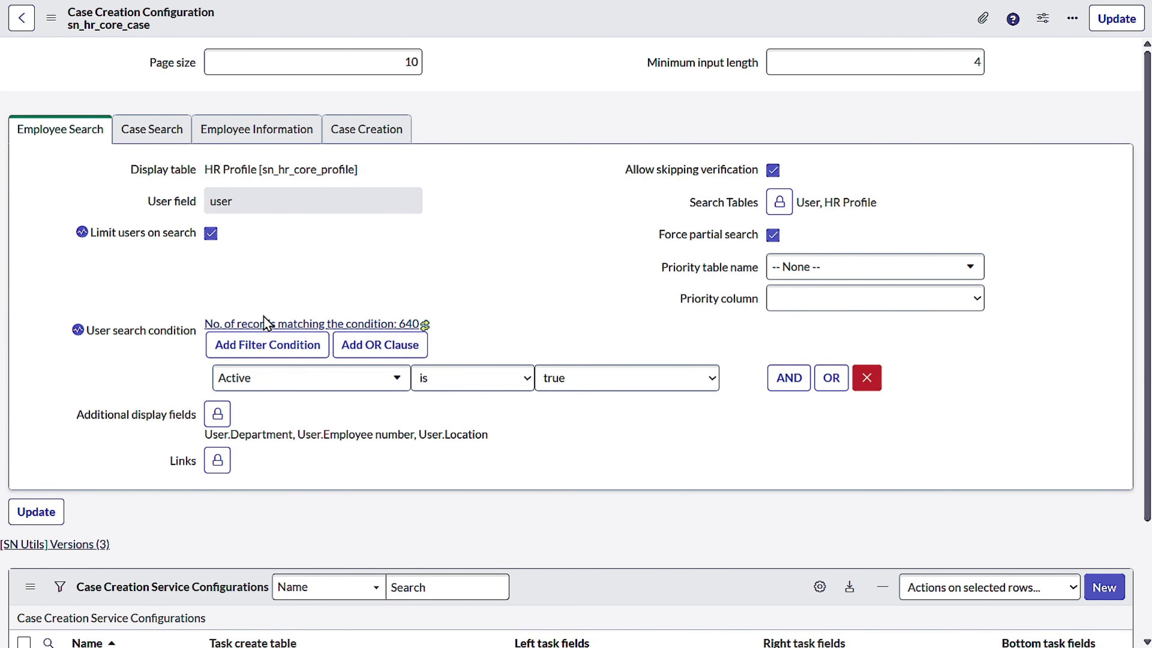
Step: Unlock the additional display fields for employee search in the sn_hr_core_case Case Creation Configuration
{"action": "scroll", "coordinate": [258, 325], "scroll_direction": "down", "scroll_amount": 3}
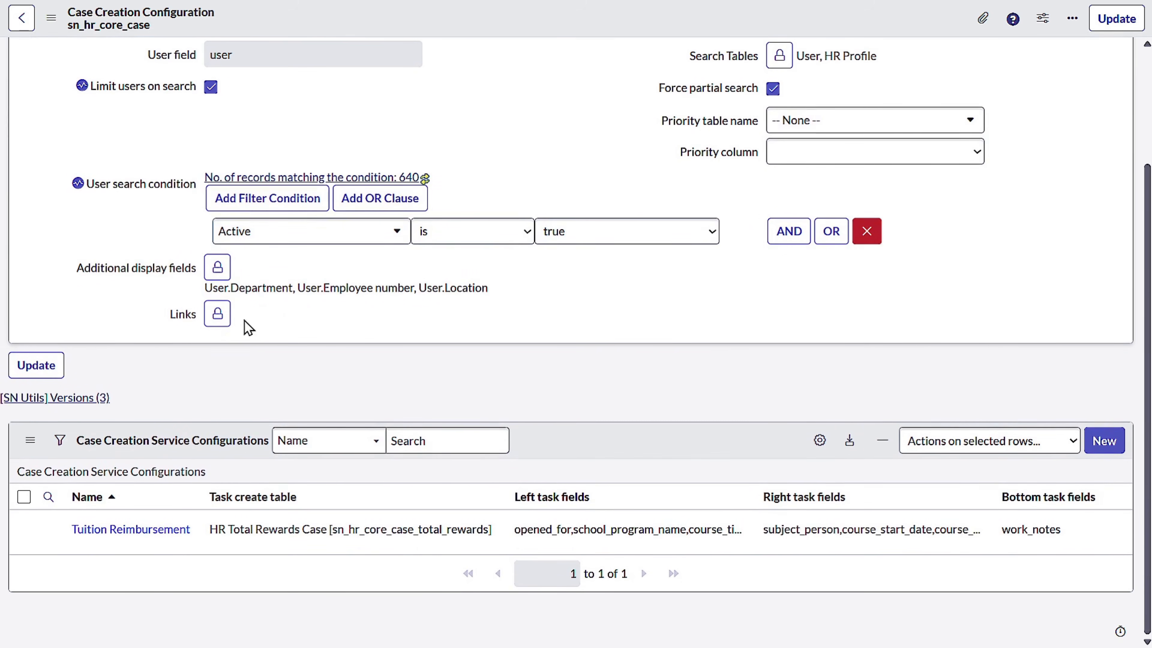
{"action": "left_click", "coordinate": [217, 267]}
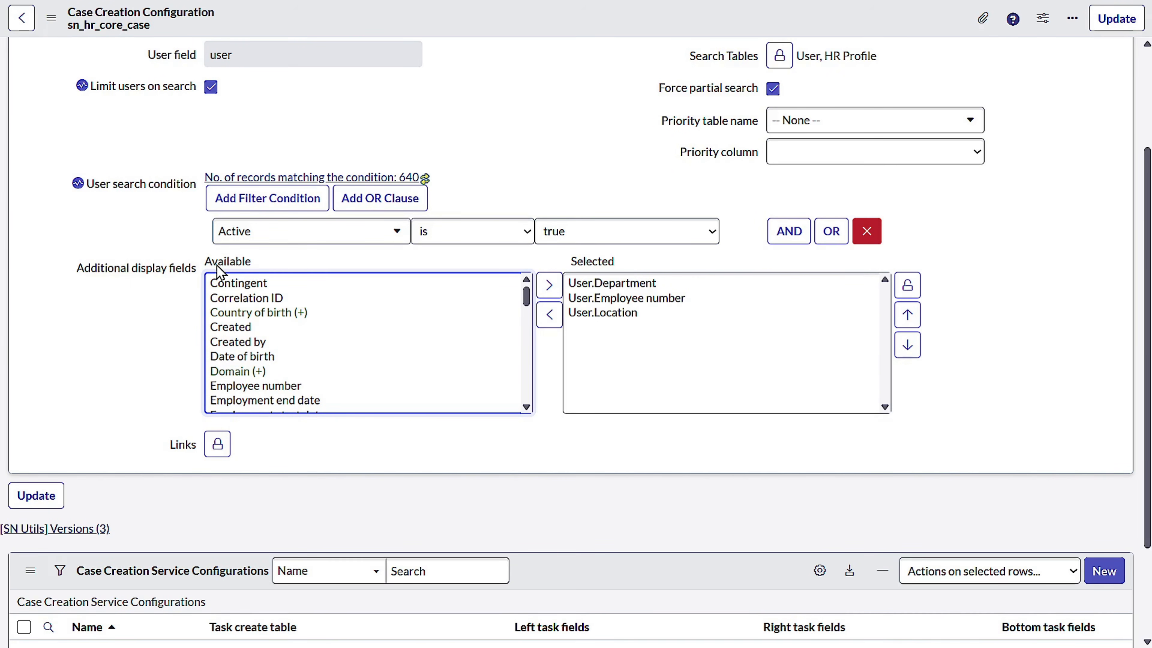
{"action": "key", "text": "ctrl+s"}
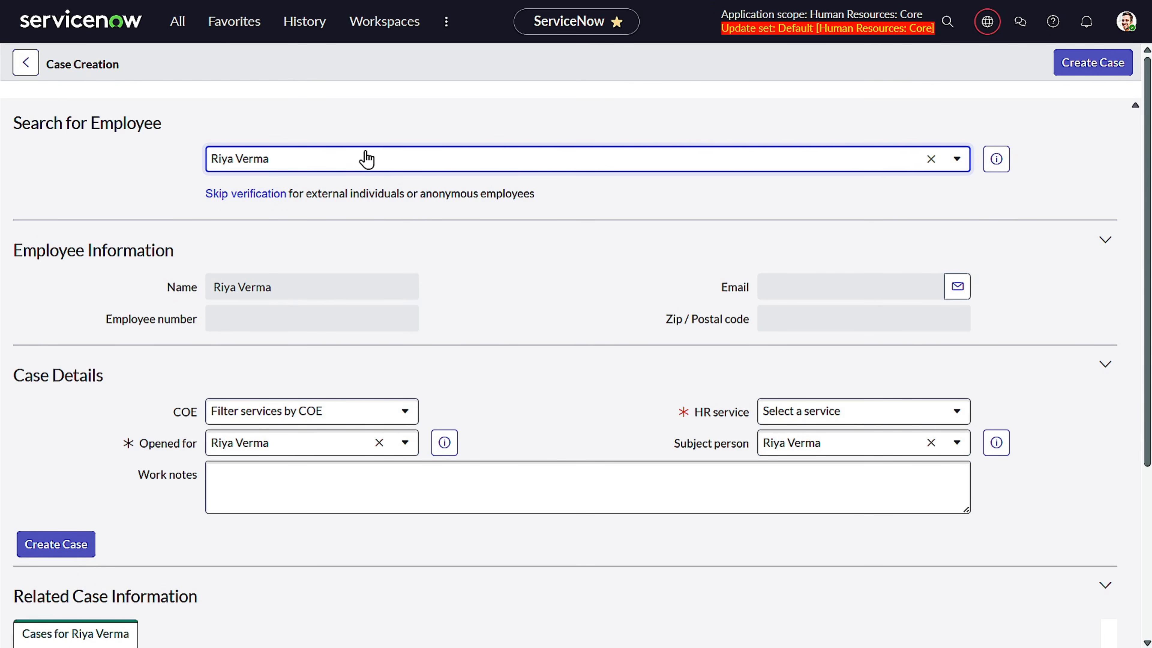
Step: Search for a different employee on the case creation page using four letters of the surname, and select the Sales employee
{"action": "left_click", "coordinate": [367, 159]}
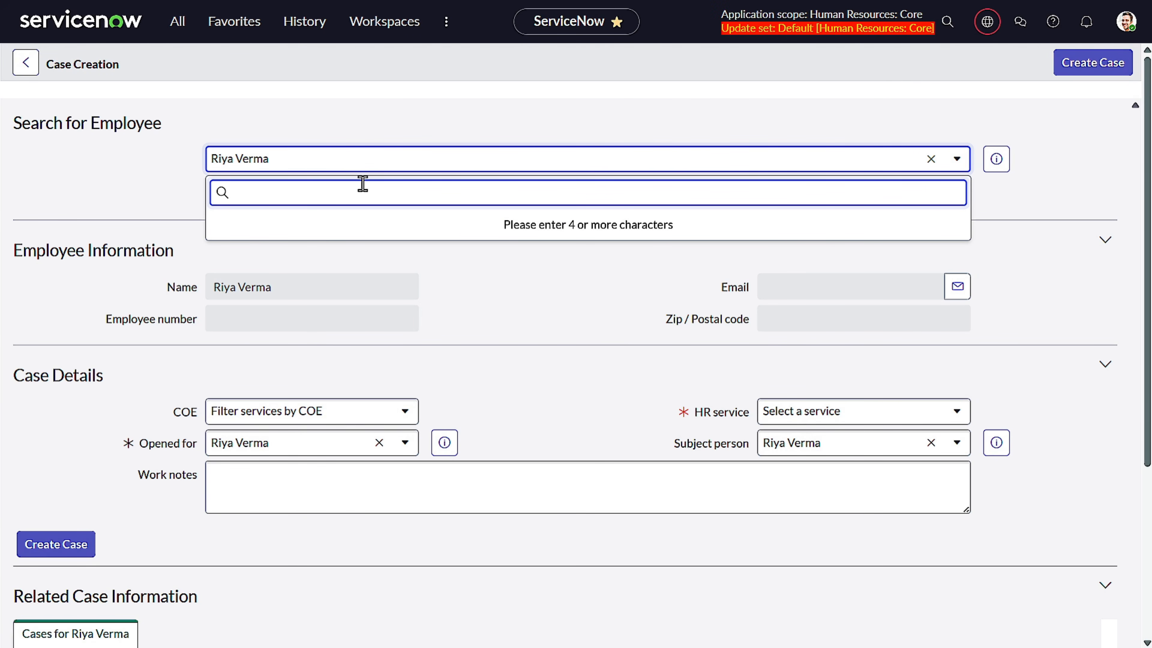
{"action": "type", "text": "bent"}
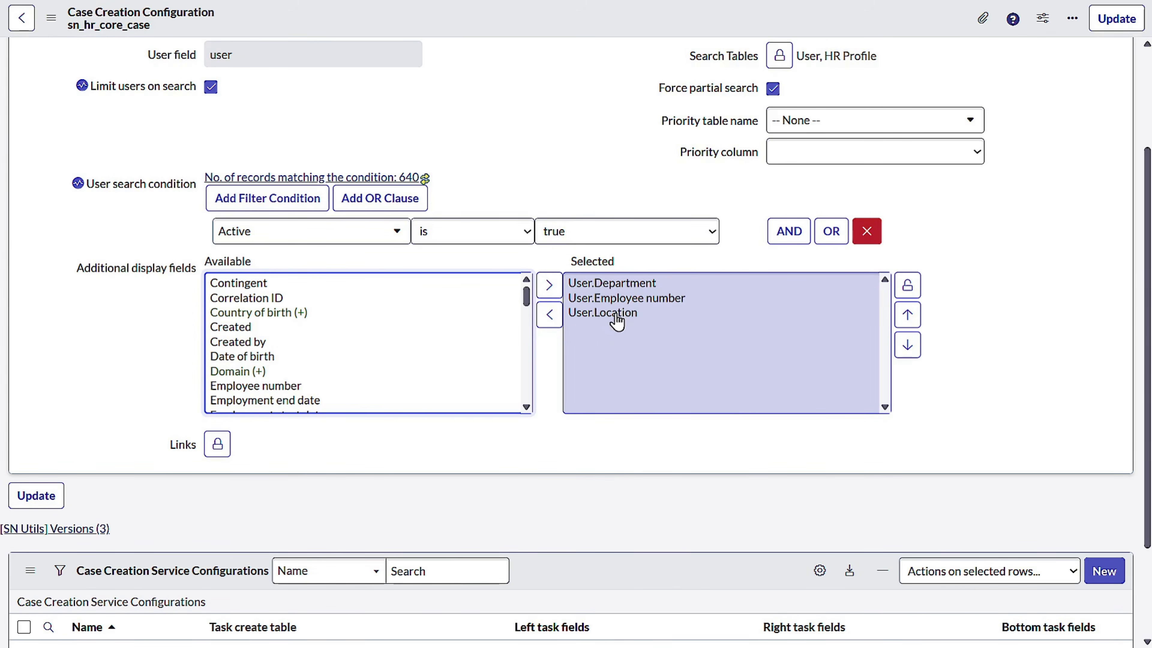
Step: Add Date of birth and Country of birth to the additional display fields and update the case creation configuration
{"action": "left_click", "coordinate": [258, 357]}
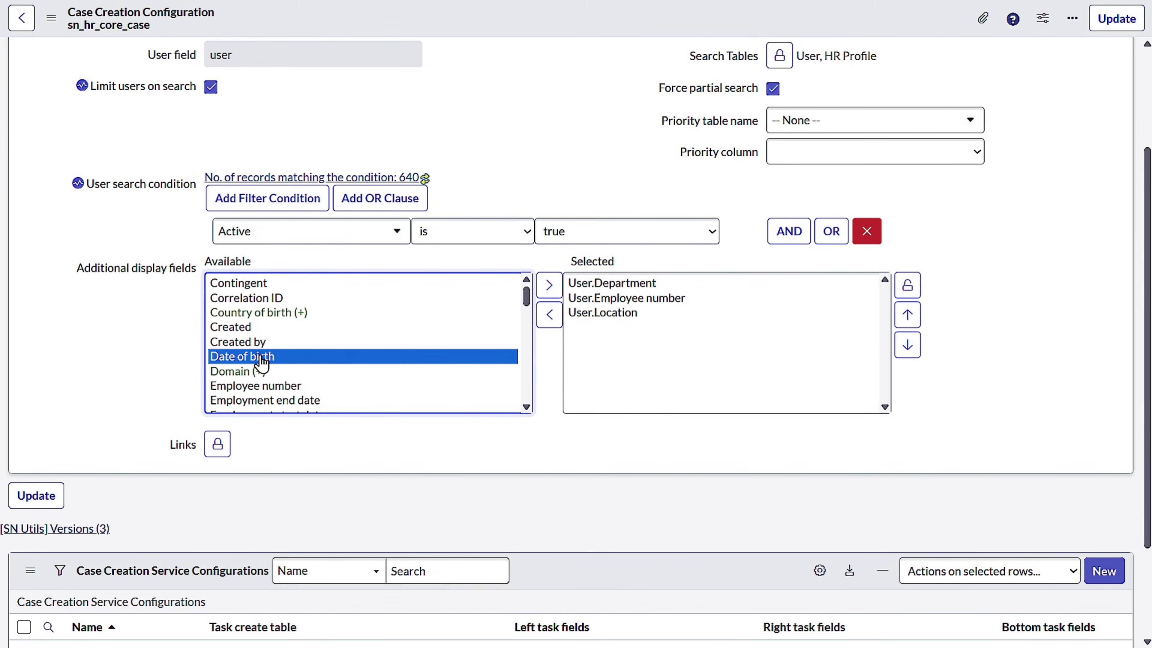
{"action": "left_click", "coordinate": [544, 293]}
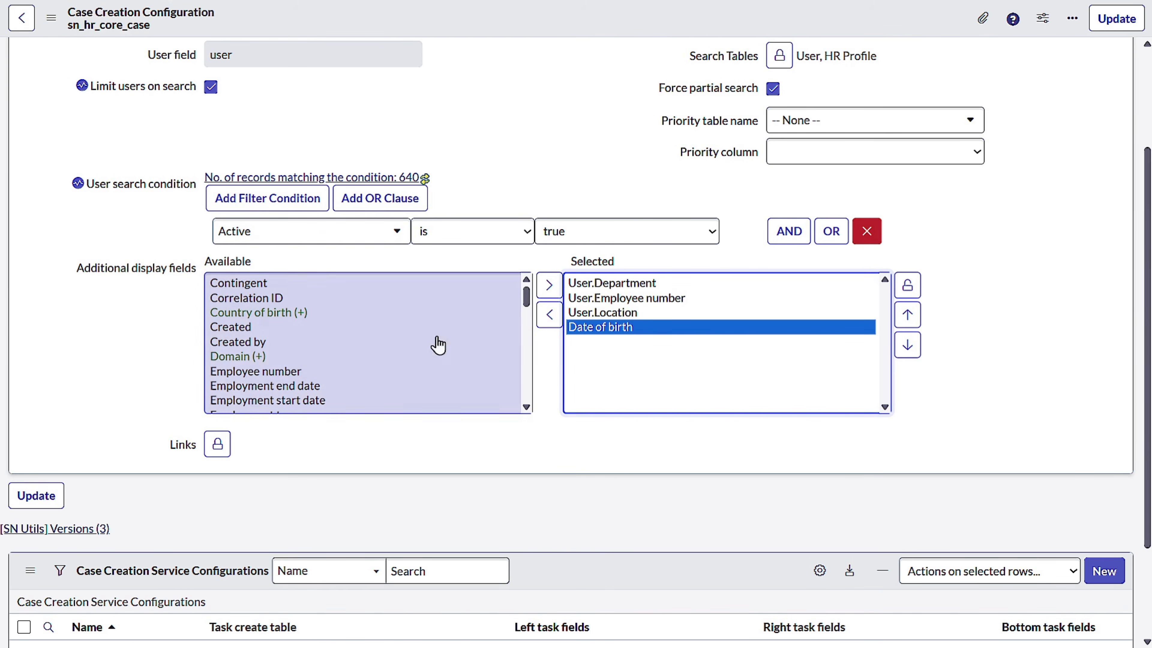
{"action": "left_click", "coordinate": [271, 313]}
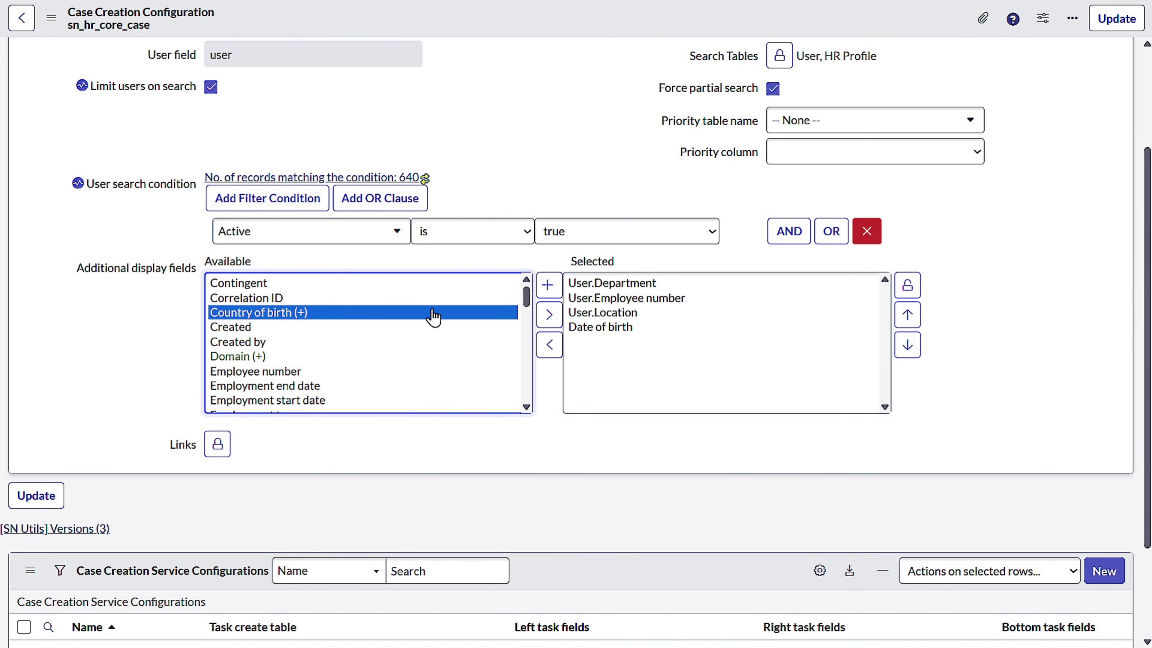
{"action": "left_click", "coordinate": [549, 314]}
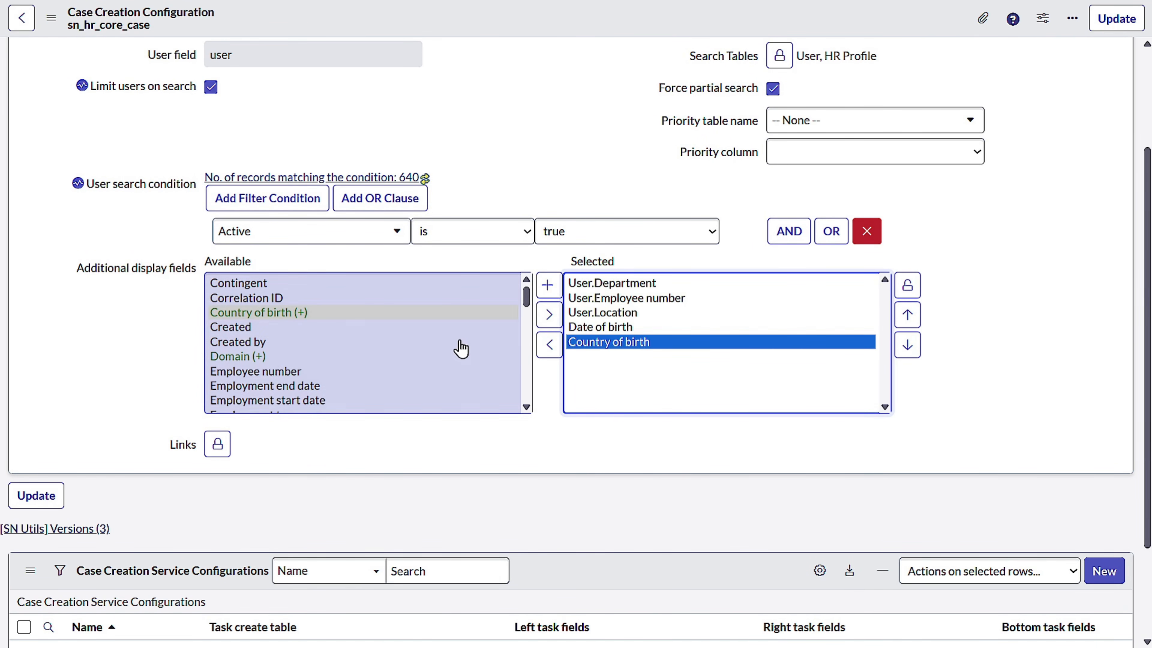
{"action": "scroll", "coordinate": [353, 358], "scroll_direction": "down", "scroll_amount": 3}
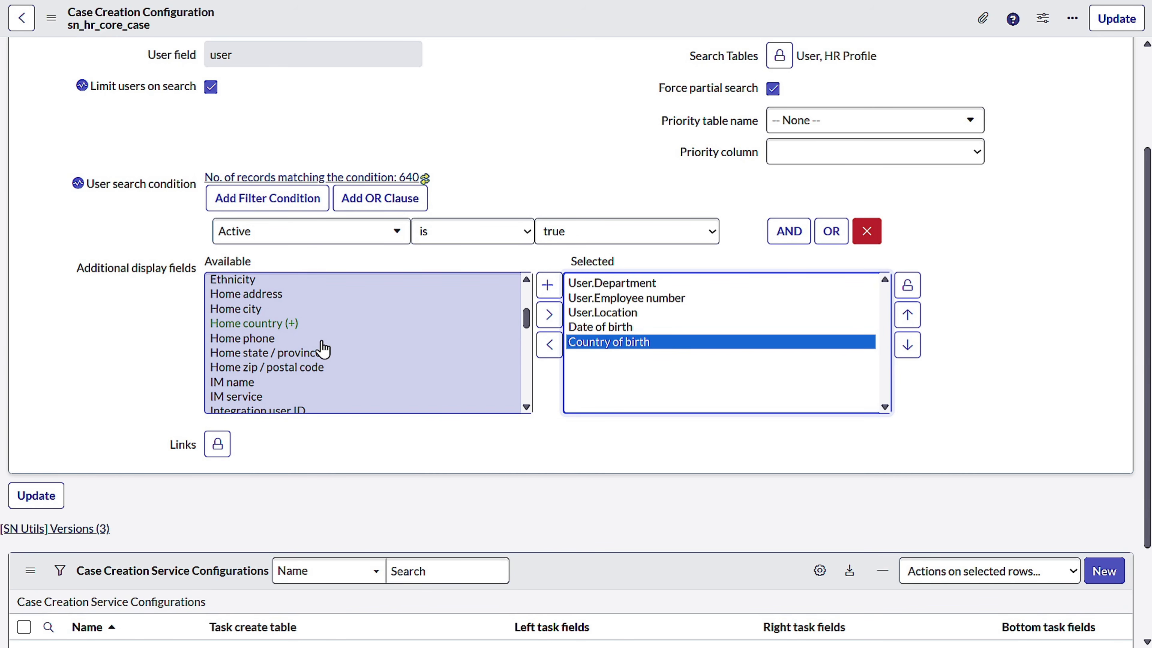
{"action": "scroll", "coordinate": [385, 340], "scroll_direction": "down", "scroll_amount": 5}
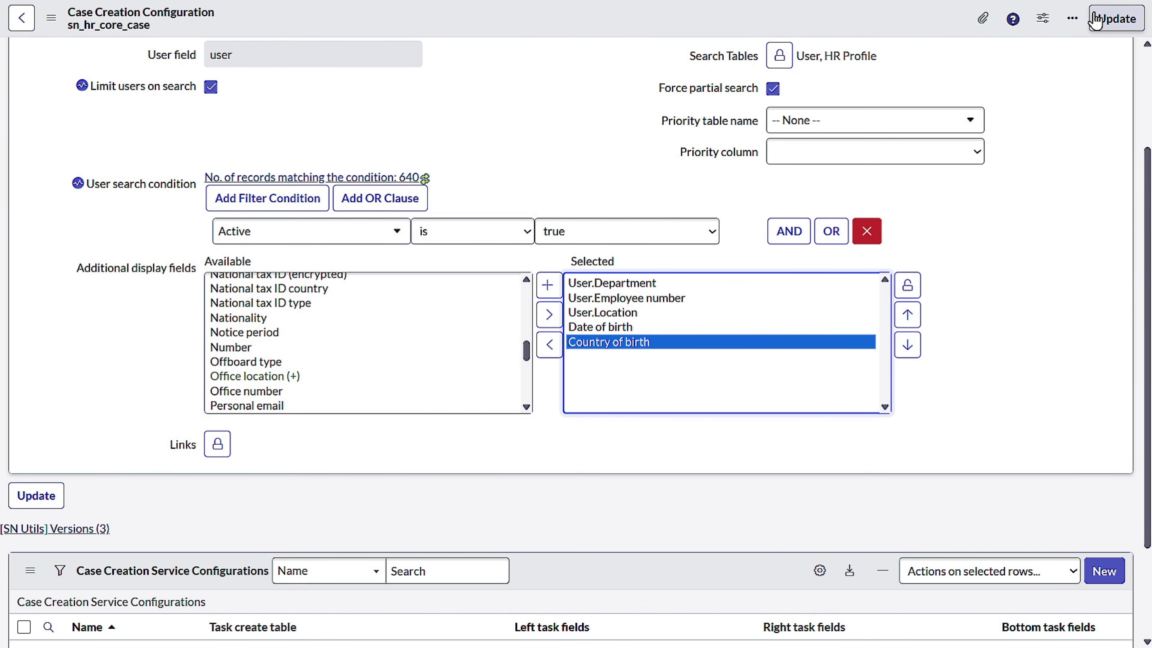
{"action": "left_click", "coordinate": [1115, 18]}
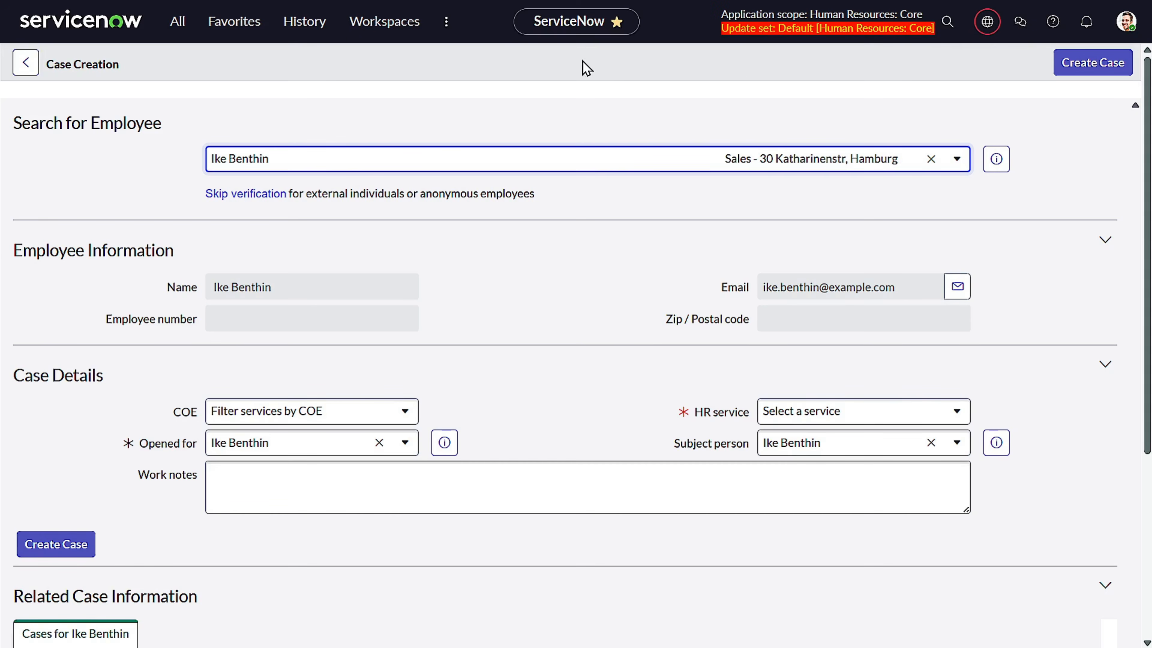
Step: Reload the case creation page and search again with the same four surname letters to test the added display fields
{"action": "left_click", "coordinate": [306, 149]}
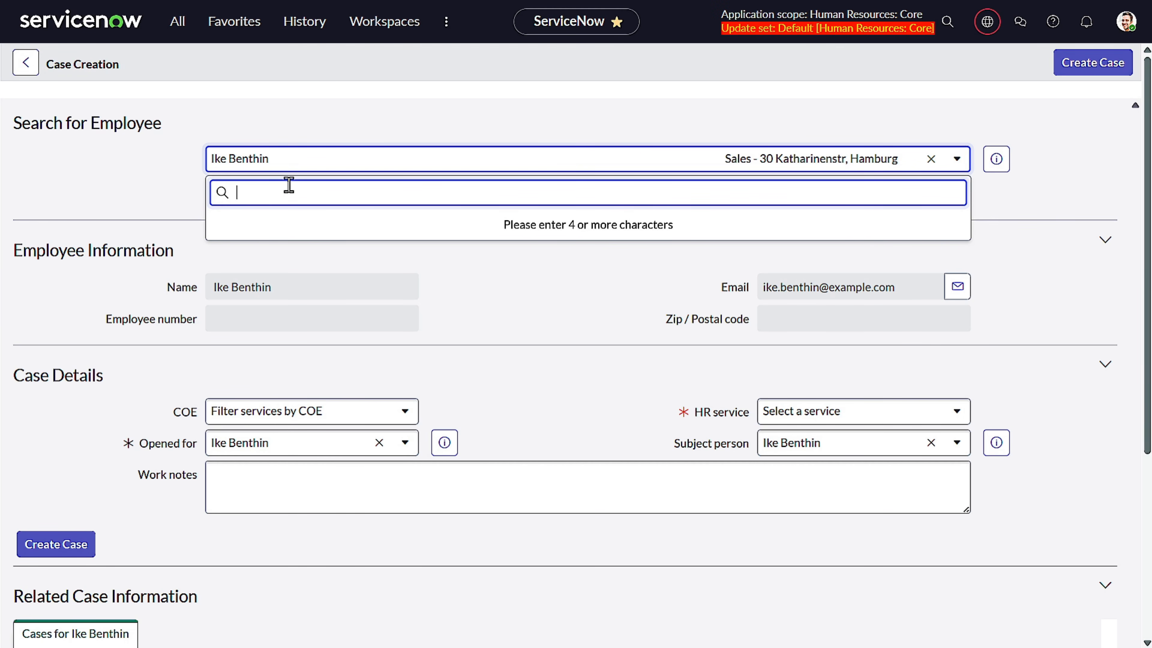
{"action": "type", "text": "bent"}
{"action": "left_click", "coordinate": [379, 74]}
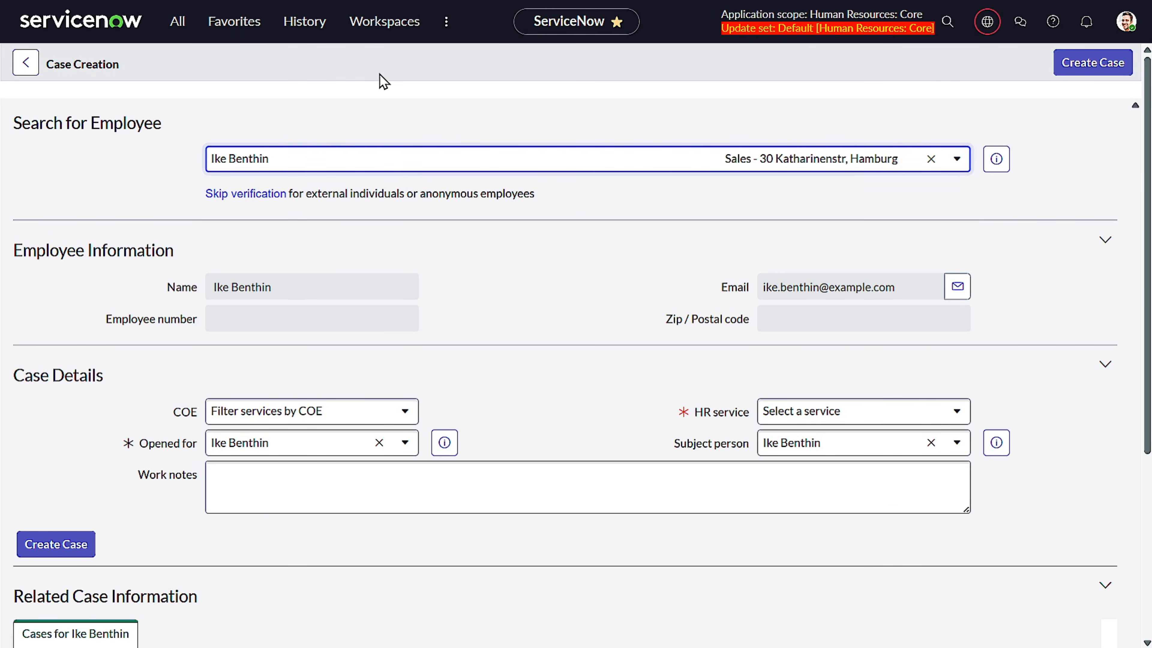
{"action": "key", "text": "F5"}
{"action": "left_click", "coordinate": [637, 79]}
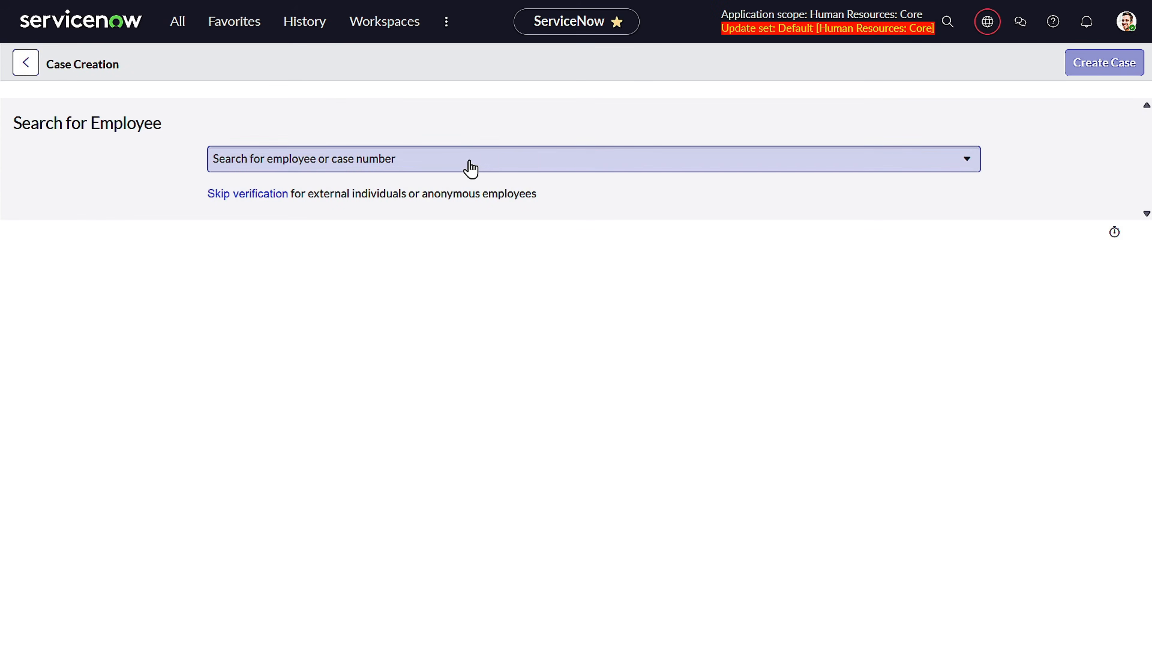
{"action": "left_click", "coordinate": [471, 166]}
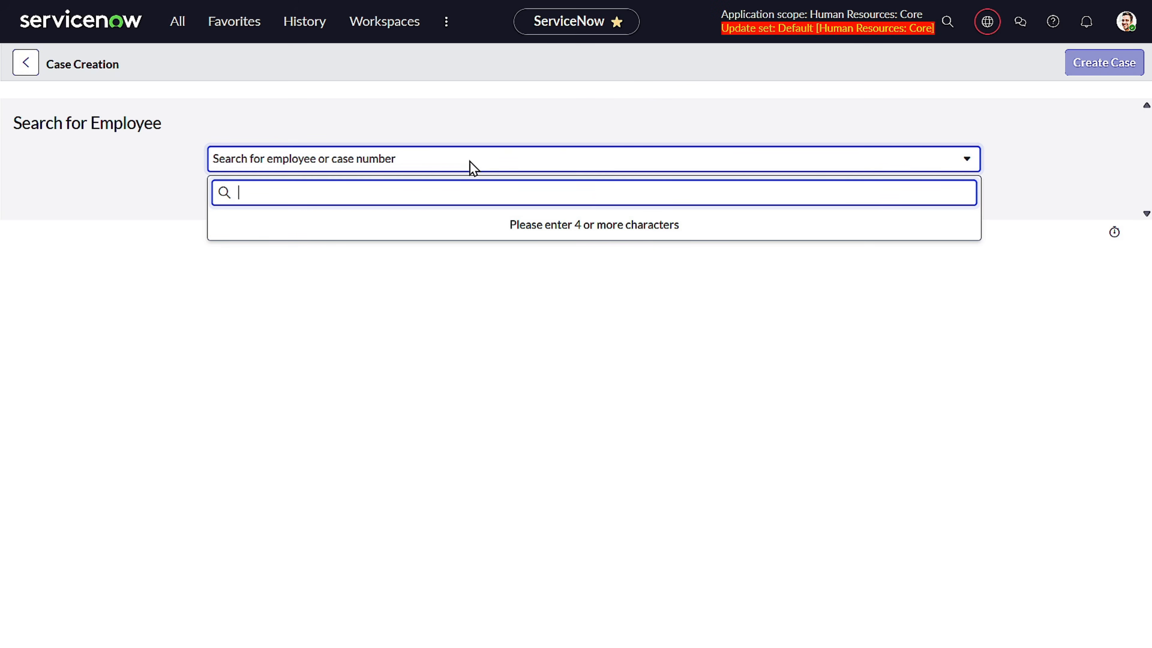
{"action": "type", "text": "bent"}
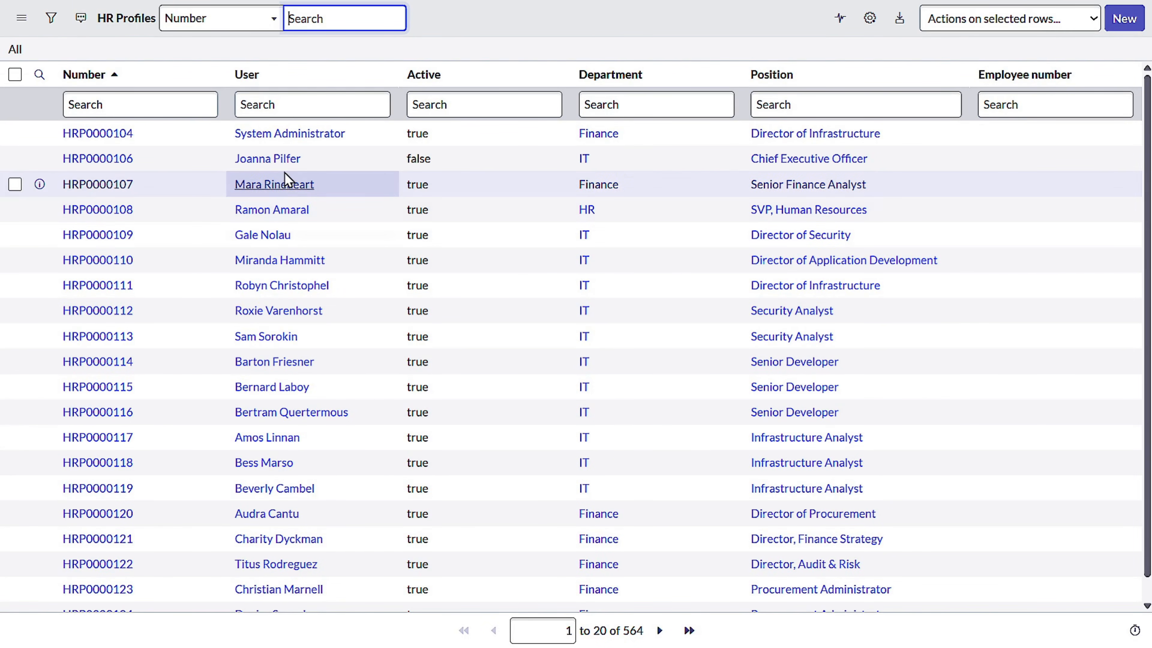
Step: Open the HR profile of the SVP, Human Resources from the HR Profiles list, set Gender to Male and save the record
{"action": "left_click", "coordinate": [103, 202]}
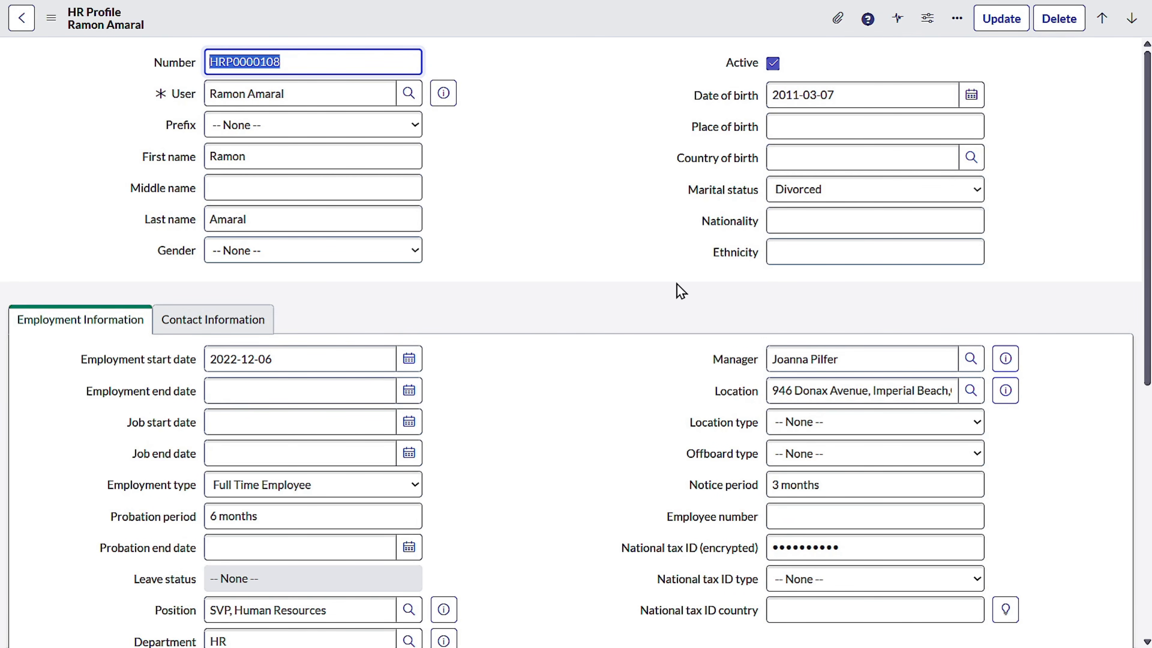
{"action": "scroll", "coordinate": [476, 316], "scroll_direction": "down", "scroll_amount": 3}
{"action": "scroll", "coordinate": [479, 317], "scroll_direction": "up", "scroll_amount": 1}
{"action": "scroll", "coordinate": [480, 317], "scroll_direction": "up", "scroll_amount": 2}
{"action": "left_click", "coordinate": [870, 232]}
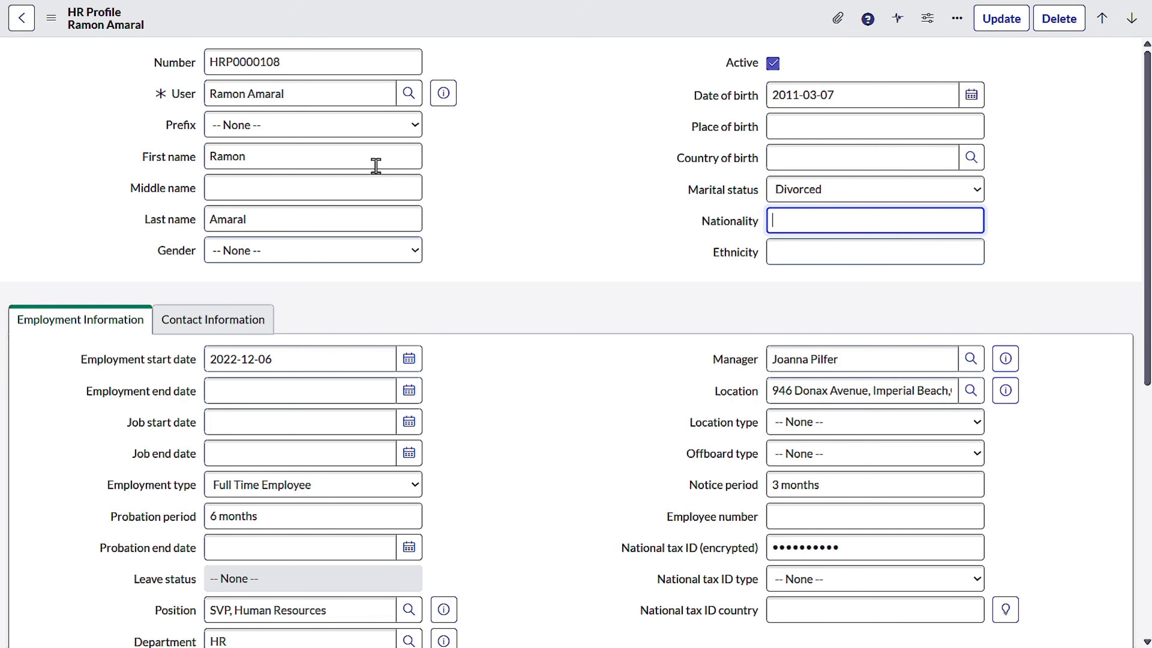
{"action": "left_click", "coordinate": [365, 250]}
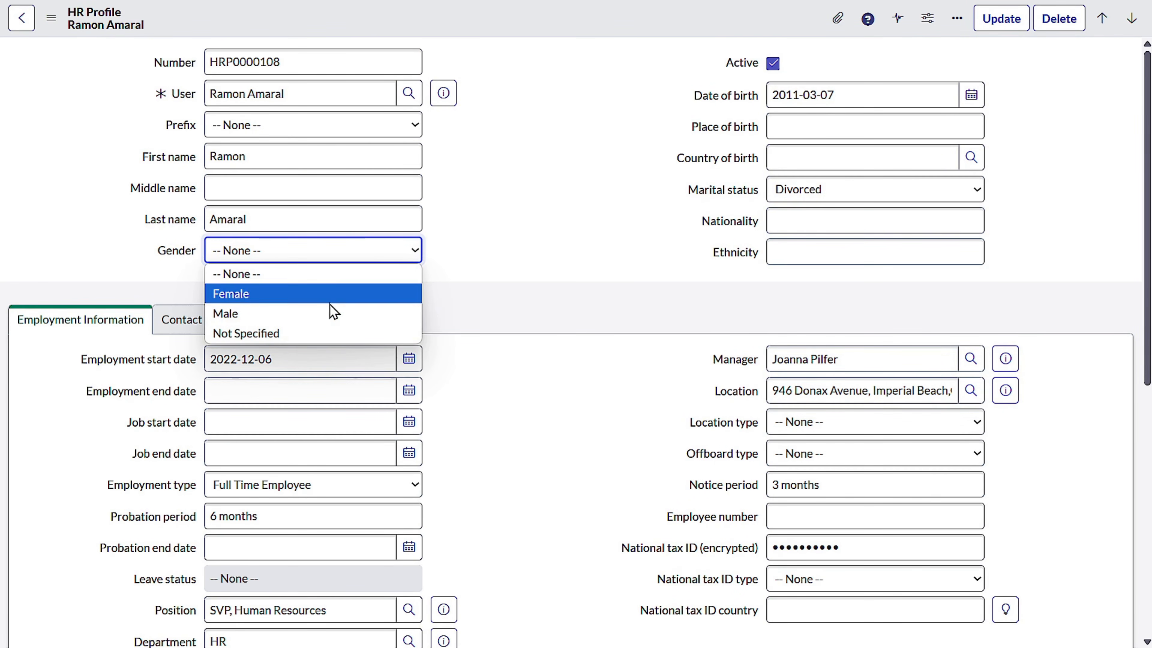
{"action": "left_click", "coordinate": [335, 313]}
{"action": "right_click", "coordinate": [455, 26]}
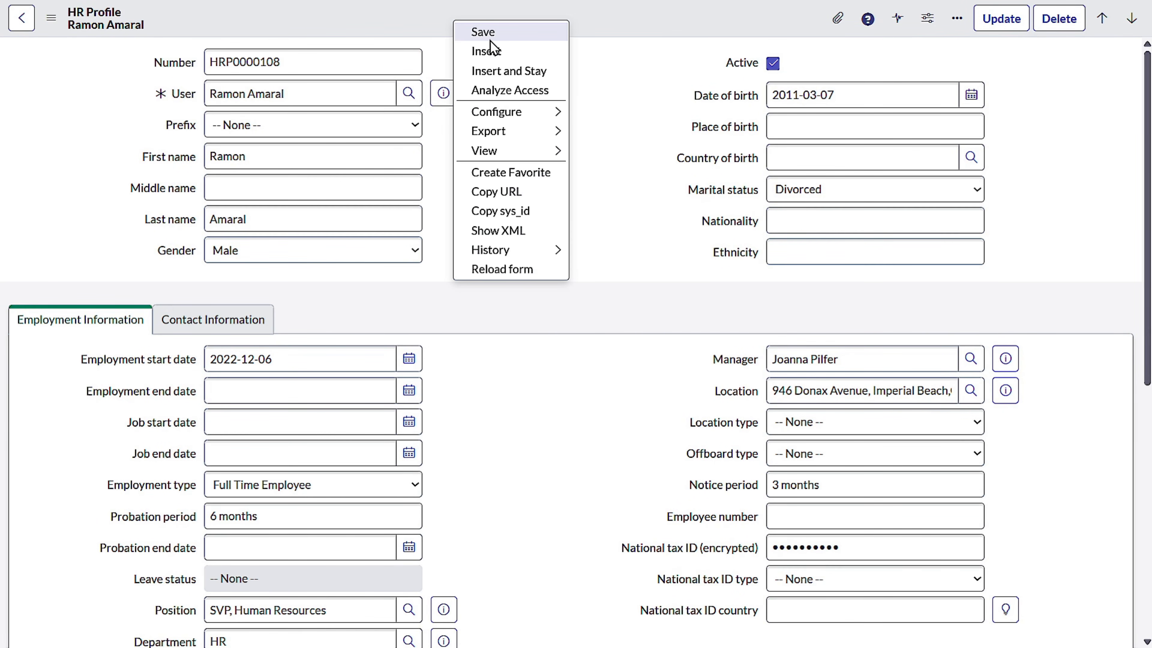
{"action": "left_click", "coordinate": [489, 35]}
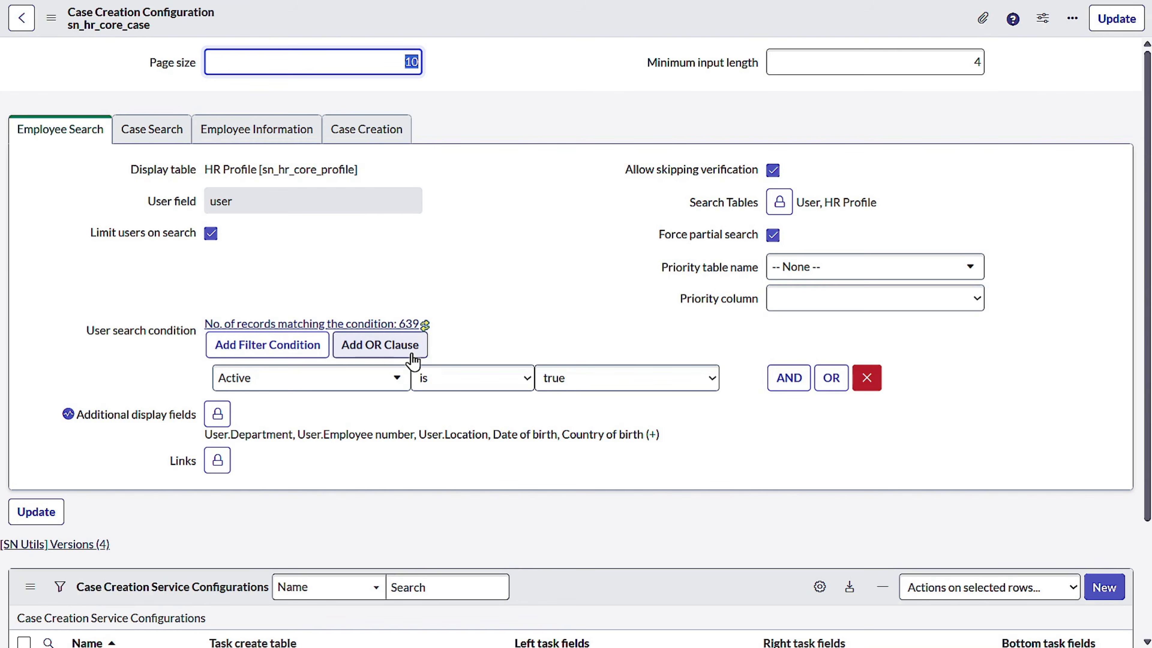
Step: Unlock the additional display fields of the employee search and expand the User reference in the available fields
{"action": "left_click", "coordinate": [217, 413]}
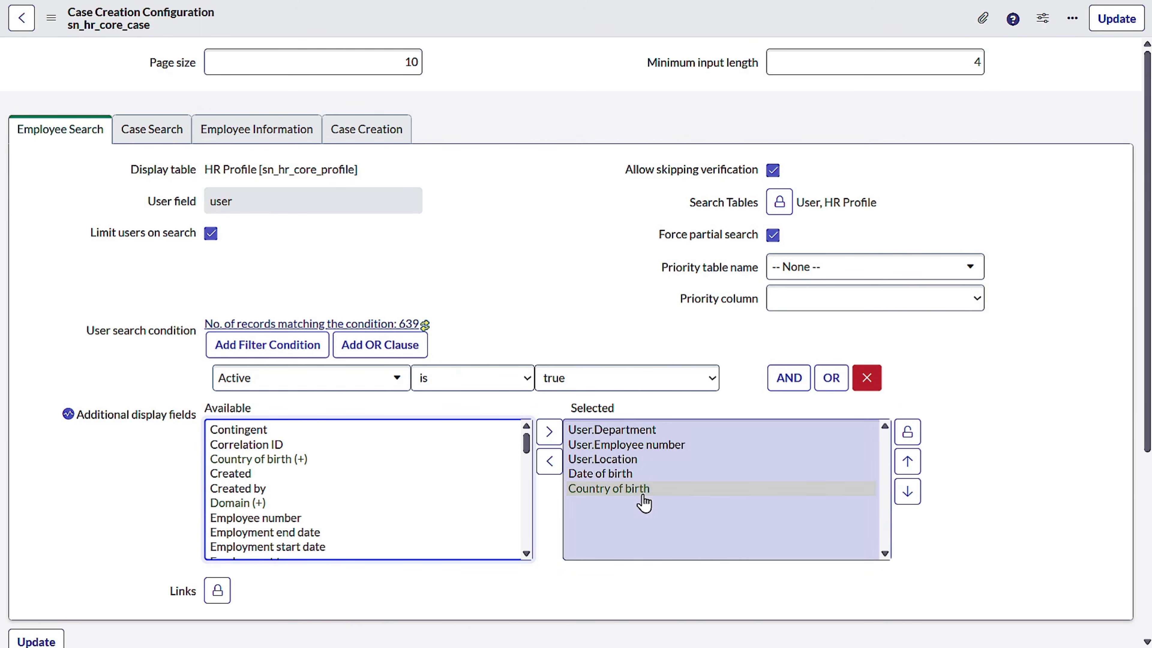
{"action": "scroll", "coordinate": [353, 474], "scroll_direction": "down", "scroll_amount": 10}
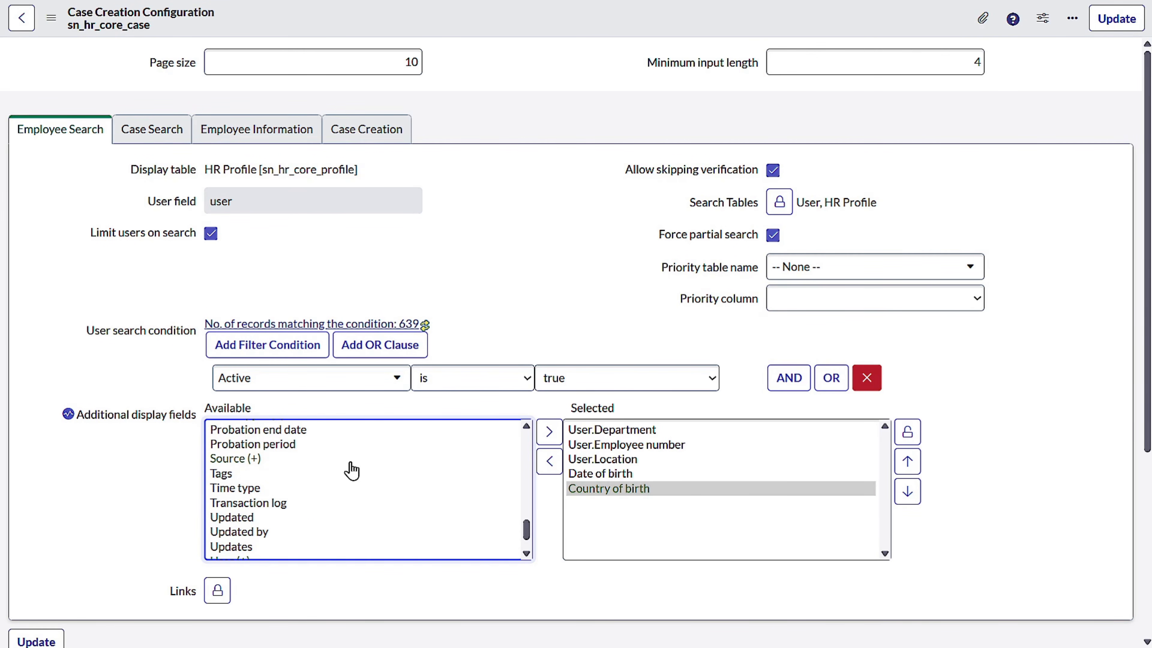
{"action": "scroll", "coordinate": [352, 471], "scroll_direction": "up", "scroll_amount": 10}
{"action": "left_click", "coordinate": [352, 469]}
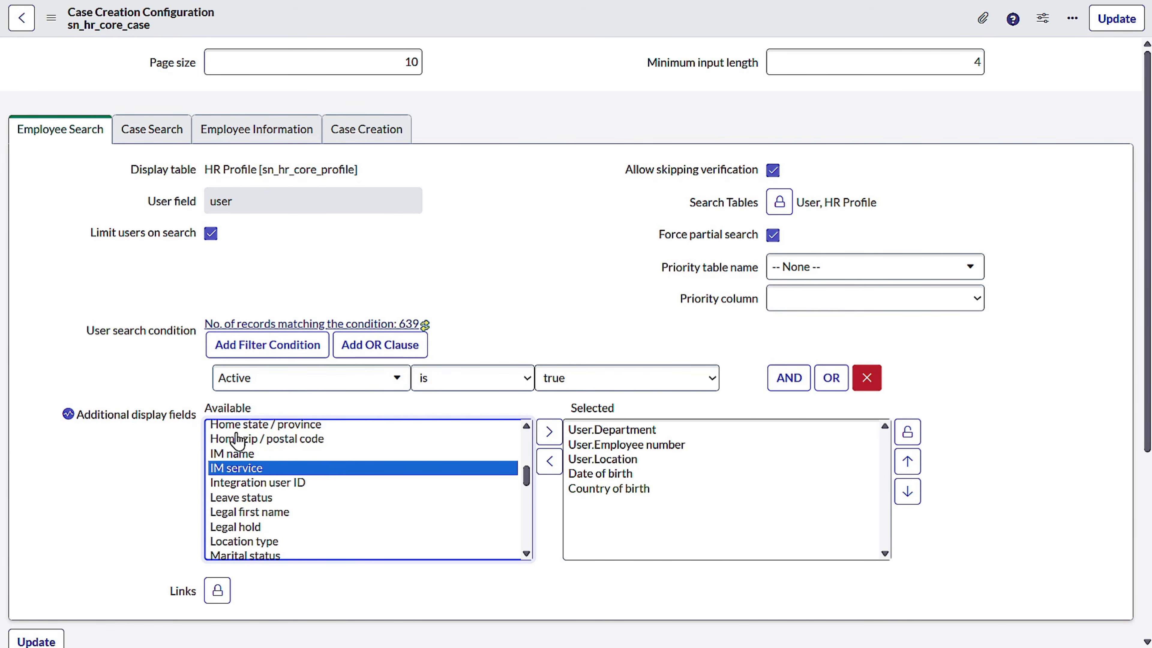
{"action": "scroll", "coordinate": [278, 442], "scroll_direction": "down", "scroll_amount": 12}
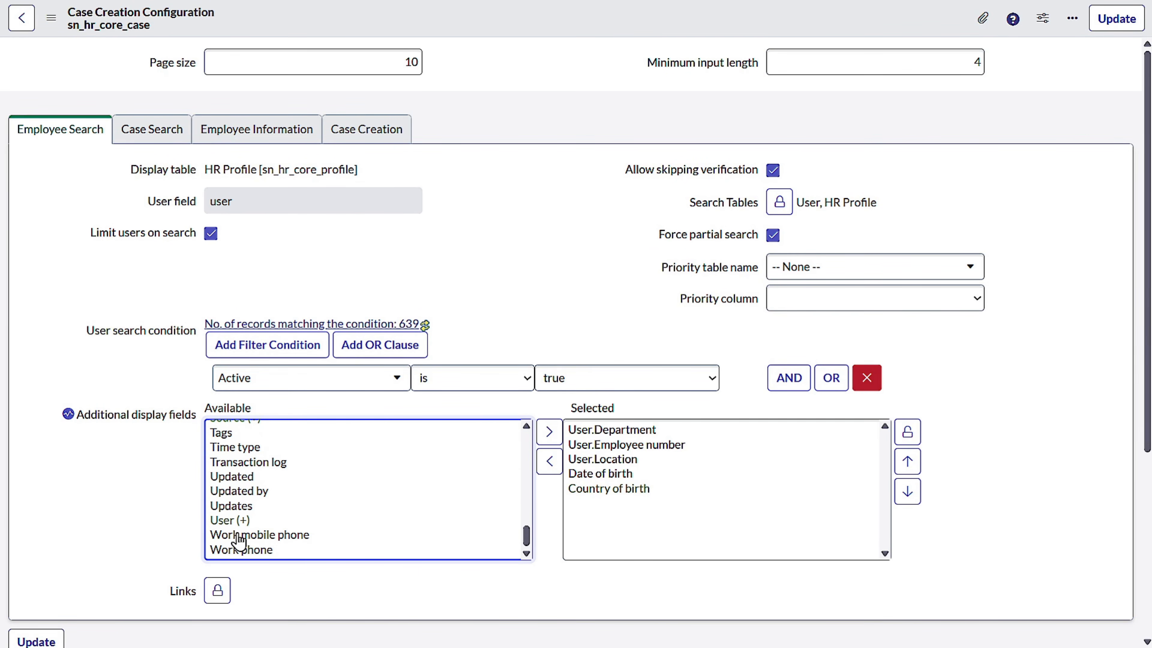
{"action": "left_click", "coordinate": [234, 520]}
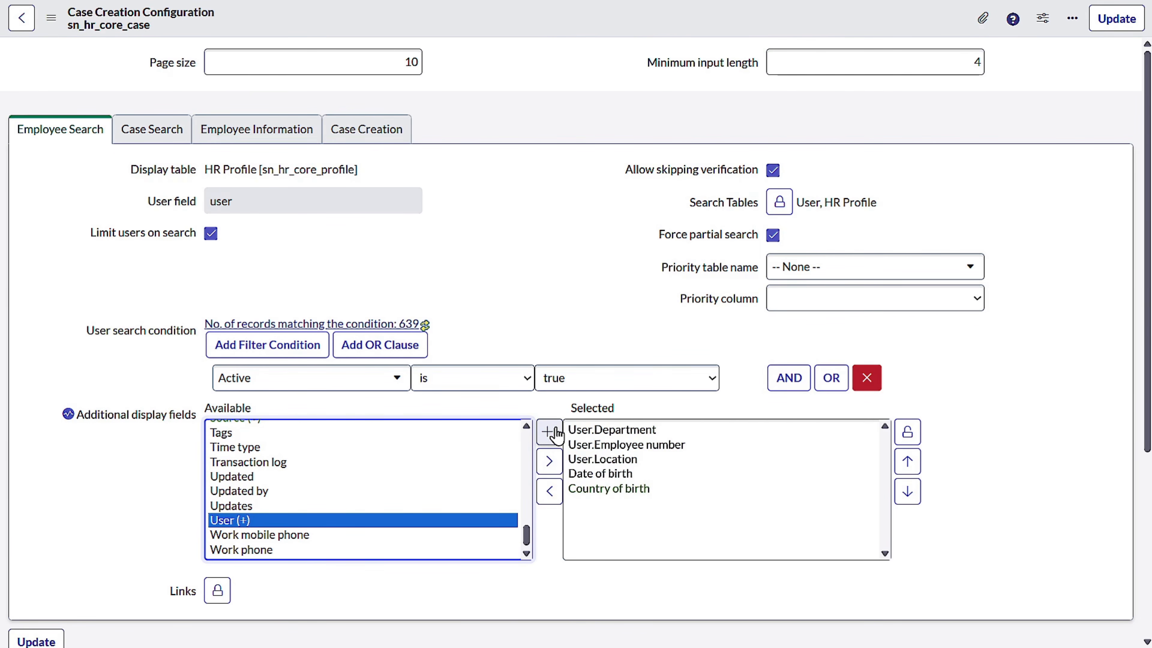
{"action": "left_click", "coordinate": [547, 431]}
Step: Add User.Gender to the additional display fields and update the case creation configuration
{"action": "left_click", "coordinate": [385, 482]}
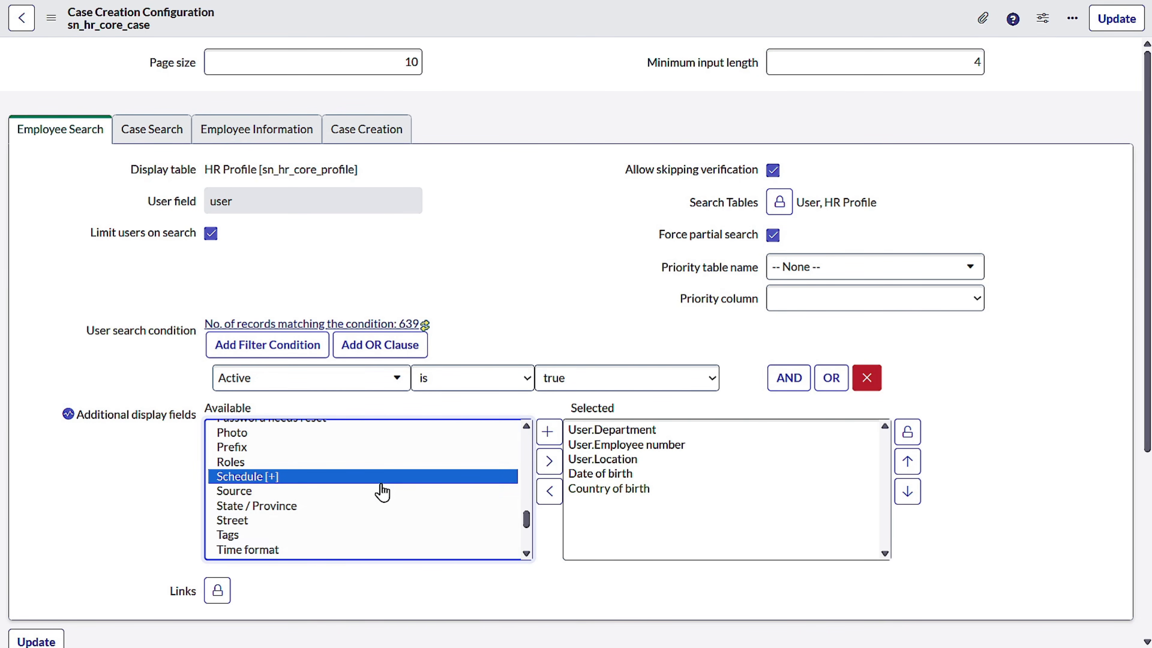
{"action": "key", "text": "g"}
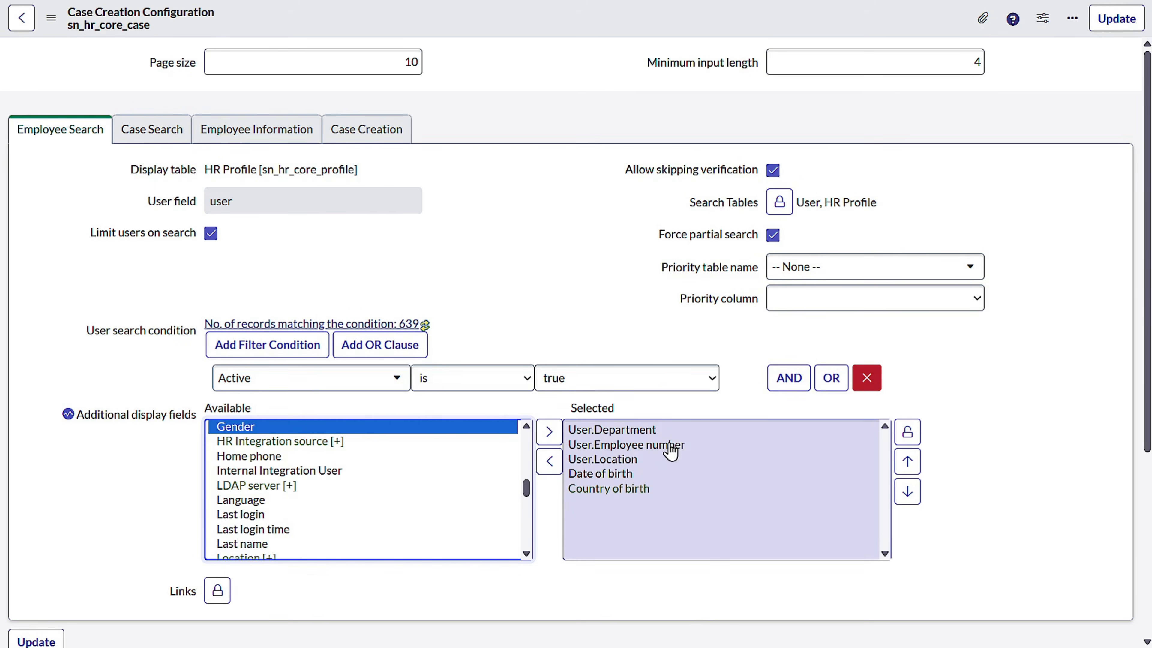
{"action": "left_click", "coordinate": [548, 432]}
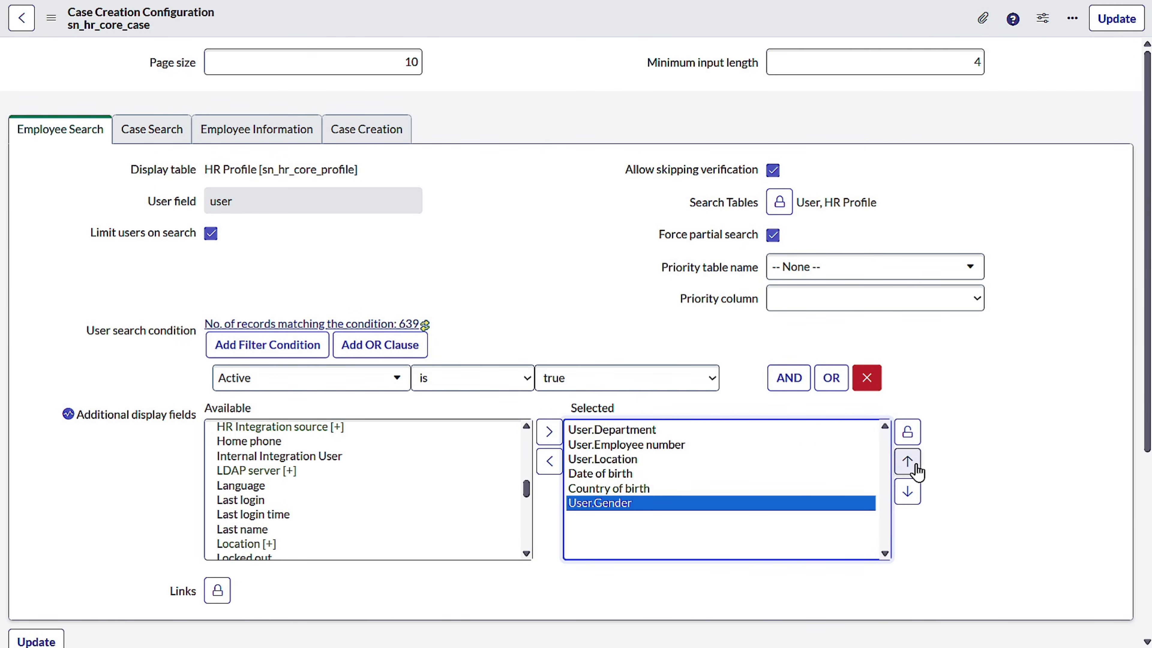
{"action": "scroll", "coordinate": [825, 460], "scroll_direction": "down", "scroll_amount": 5}
{"action": "scroll", "coordinate": [776, 420], "scroll_direction": "up", "scroll_amount": 4}
{"action": "left_click", "coordinate": [1131, 16]}
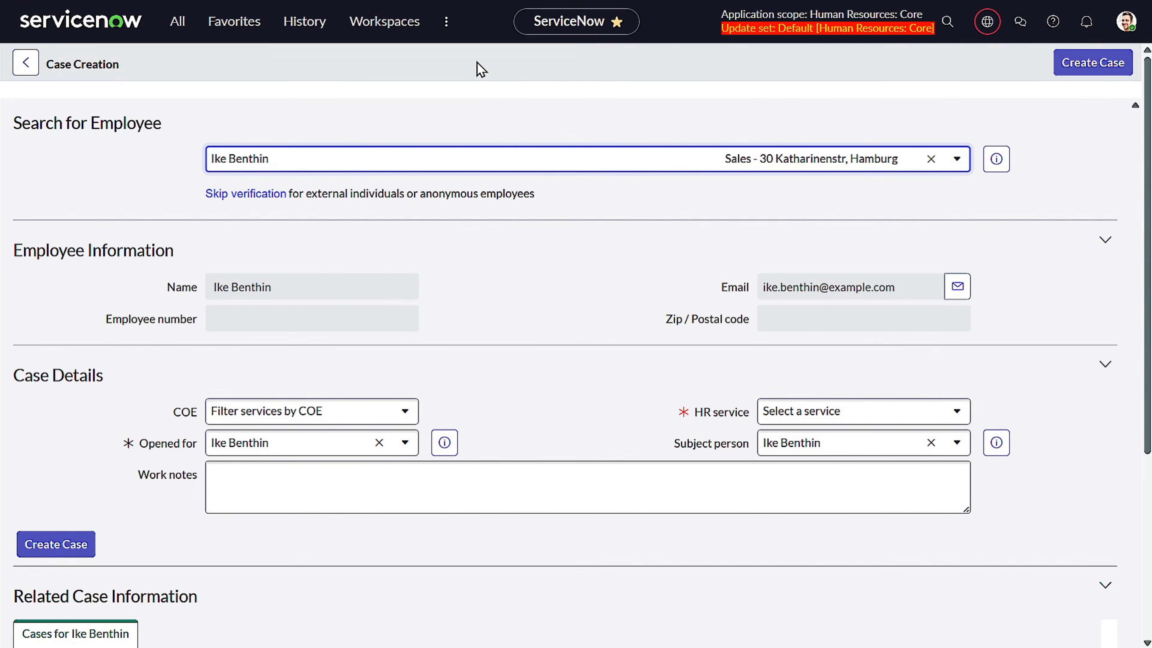
Step: Reload the case creation page, search for an employee by name and select the HR employee in Frankfurt to test the gender field
{"action": "key", "text": "F5"}
{"action": "left_click", "coordinate": [653, 84]}
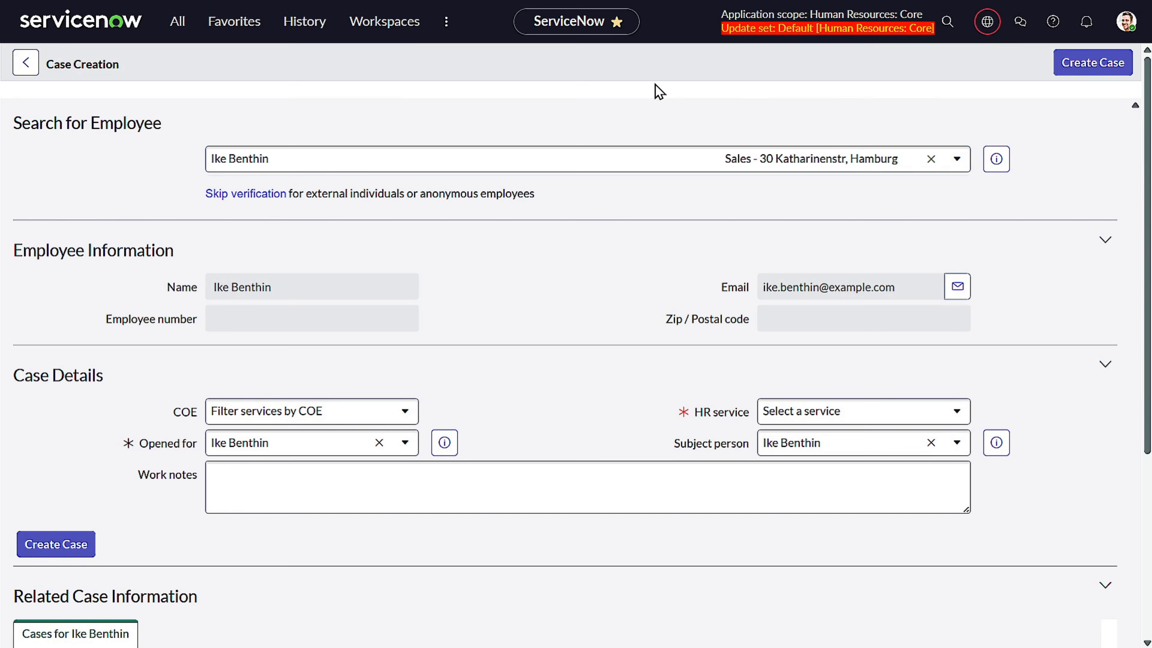
{"action": "left_click", "coordinate": [506, 169]}
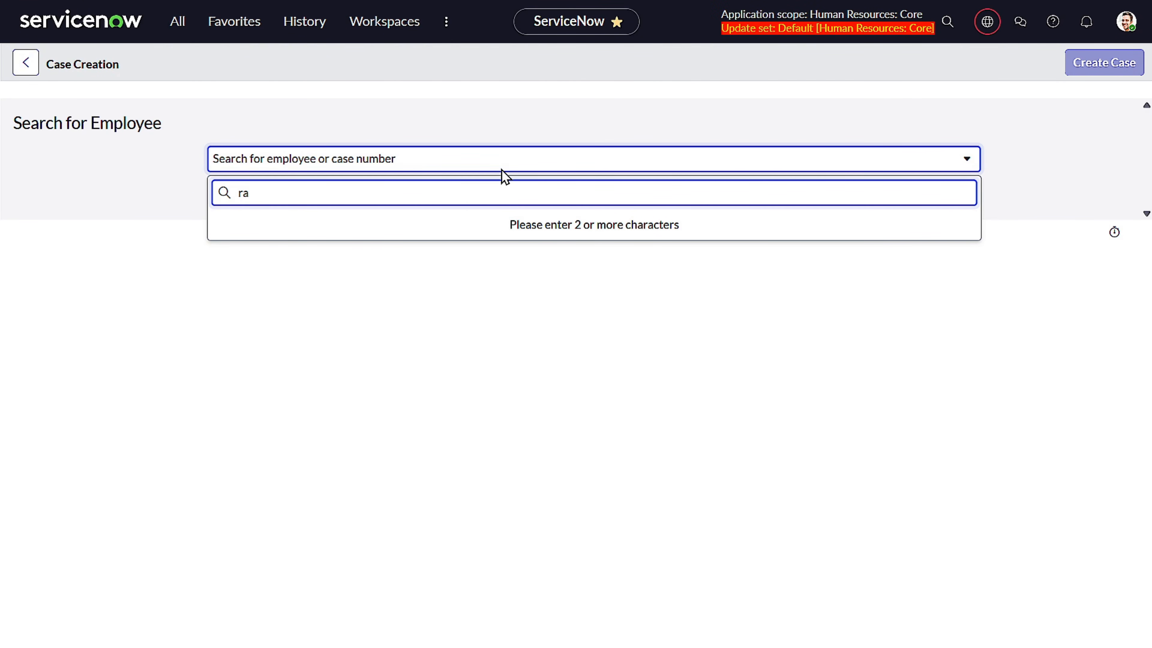
{"action": "type", "text": "ramo"}
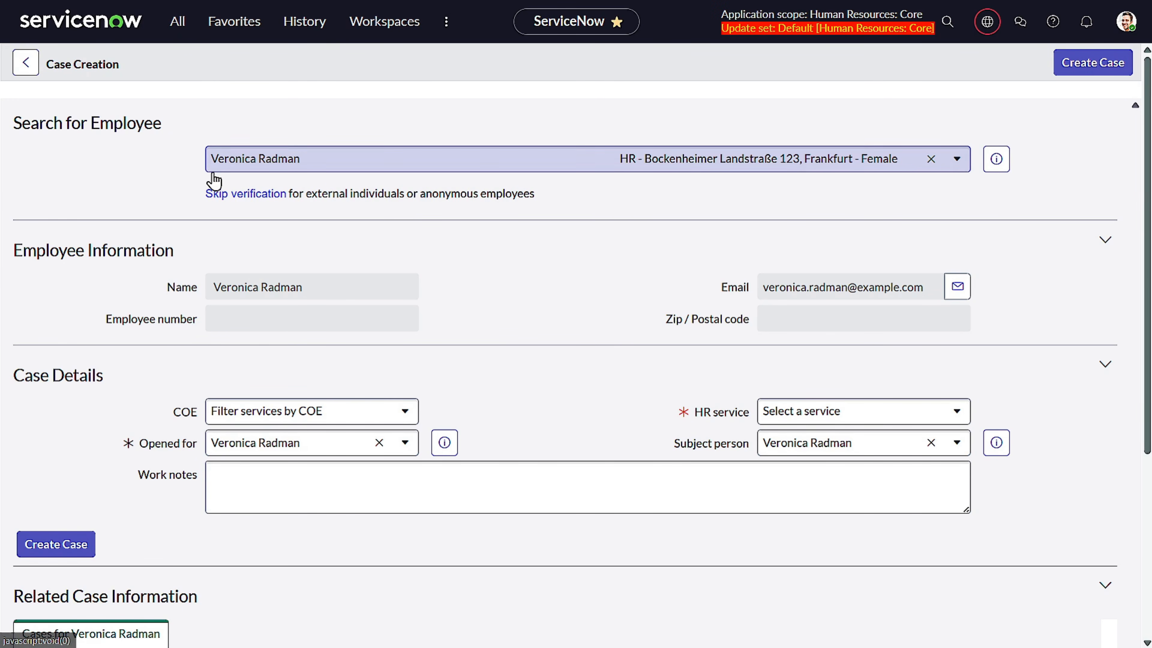
{"action": "scroll", "coordinate": [245, 177], "scroll_direction": "down", "scroll_amount": 2}
{"action": "scroll", "coordinate": [245, 177], "scroll_direction": "up", "scroll_amount": 2}
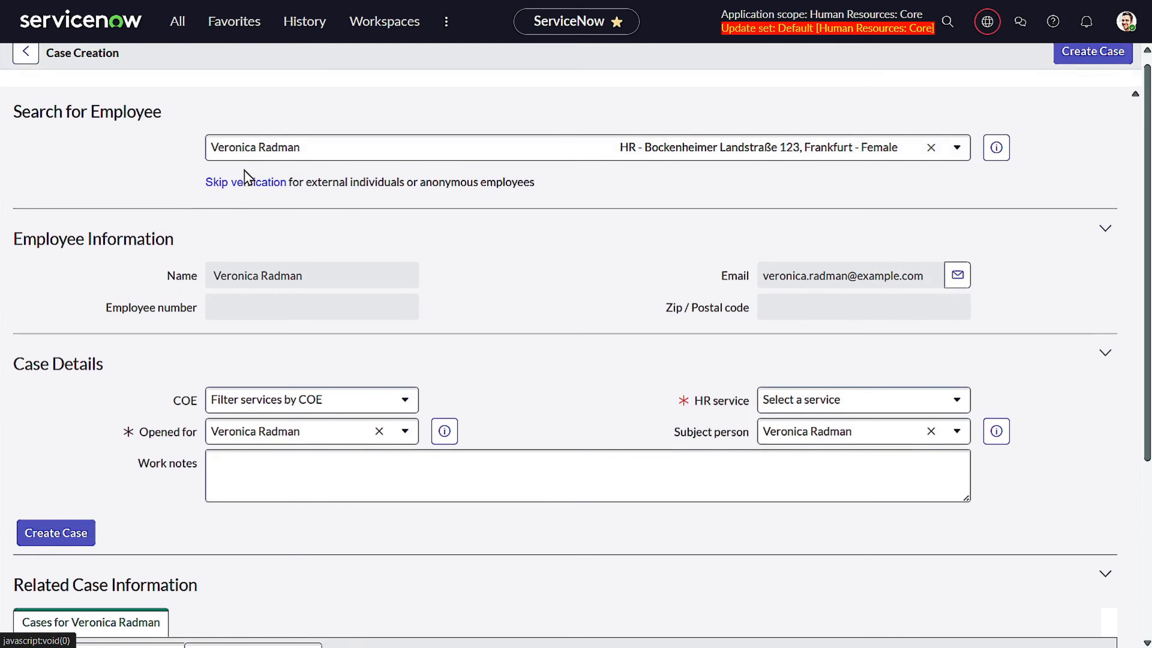
Step: Leave the case creation page without saving and reopen the recently visited Case Creation Configuration for sn_hr_core_case
{"action": "left_click", "coordinate": [304, 28]}
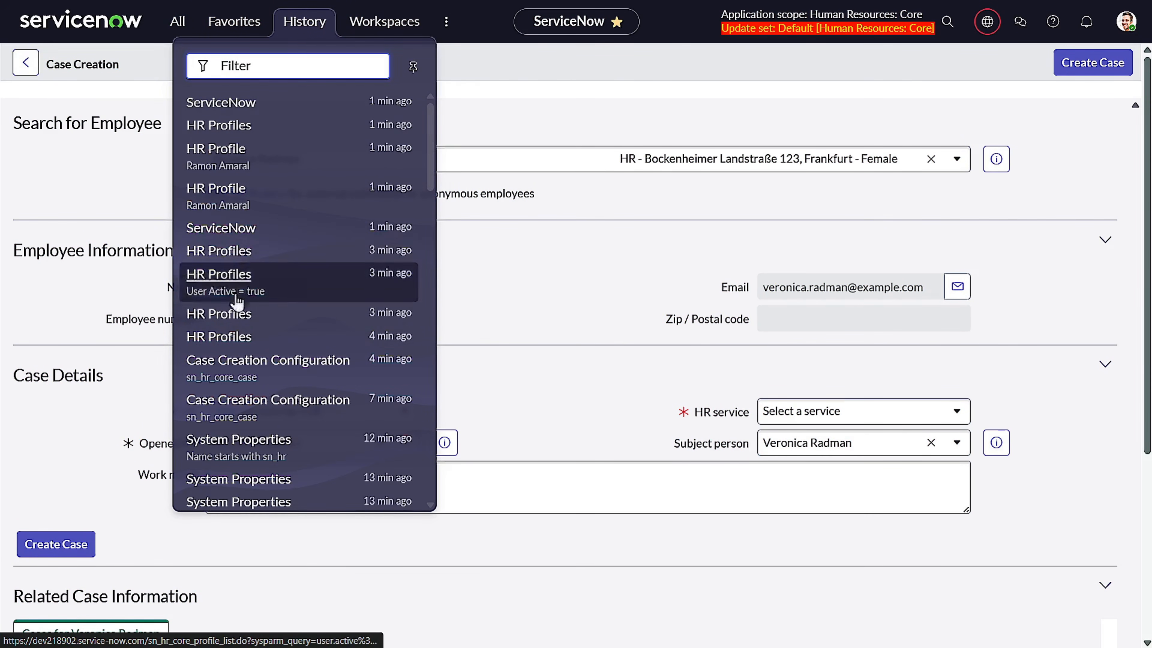
{"action": "left_click", "coordinate": [253, 373]}
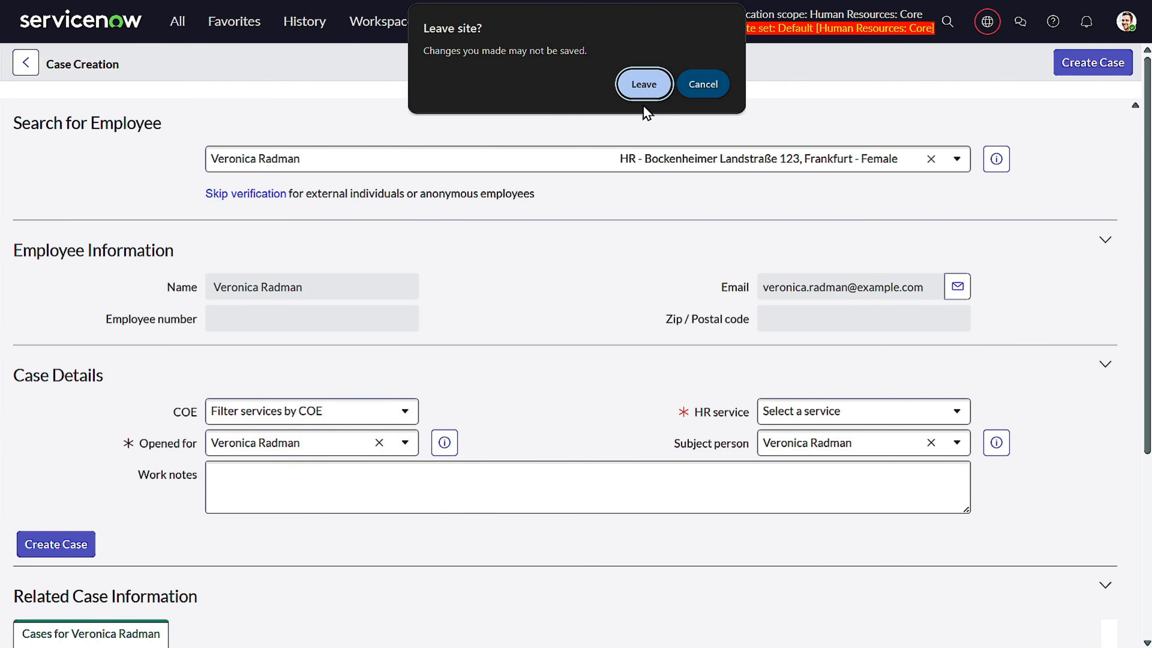
{"action": "left_click", "coordinate": [644, 96]}
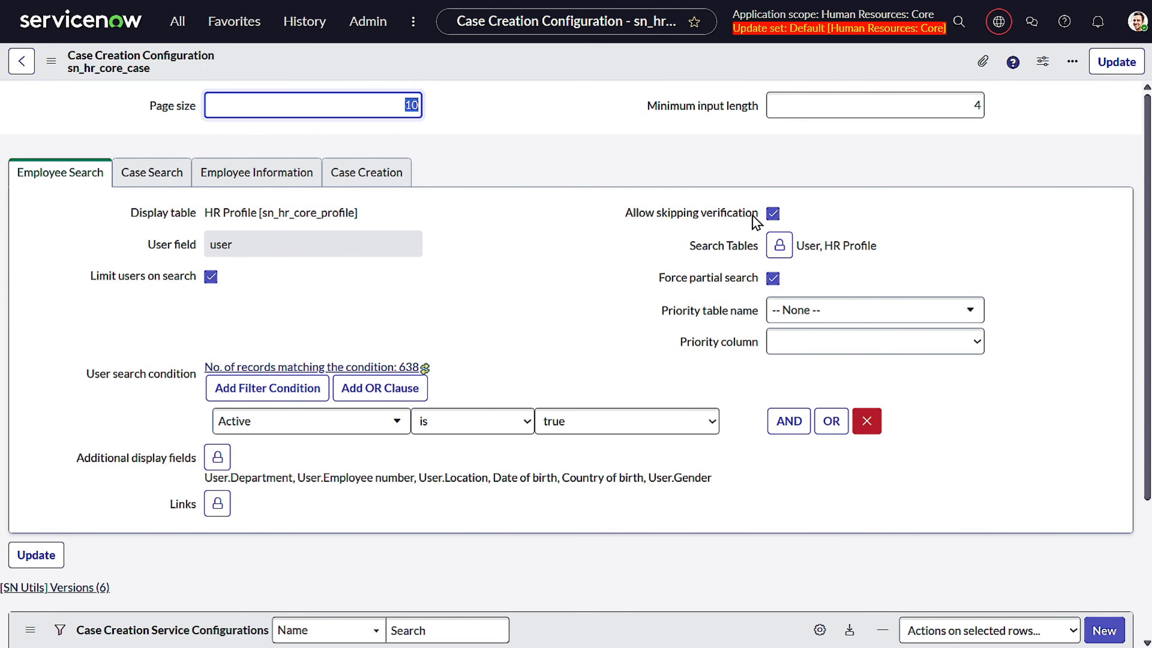
Step: Examine the Priority table name and Priority column choices, followed by the Case Search and Employee Information settings
{"action": "left_click", "coordinate": [777, 311]}
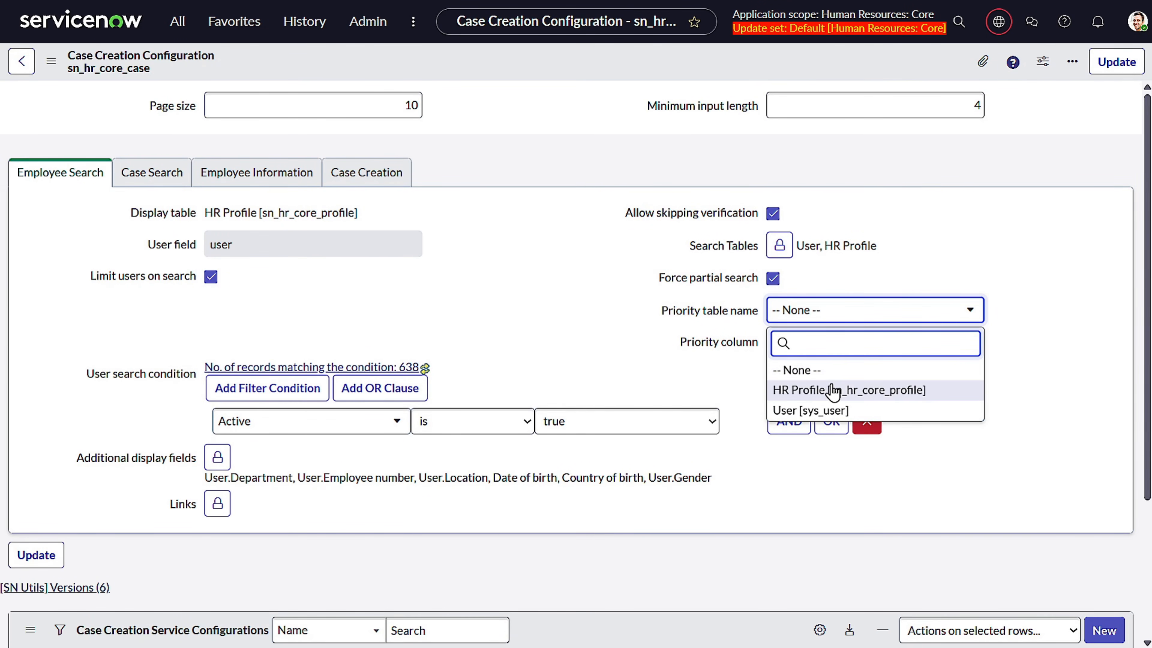
{"action": "left_click", "coordinate": [1040, 402]}
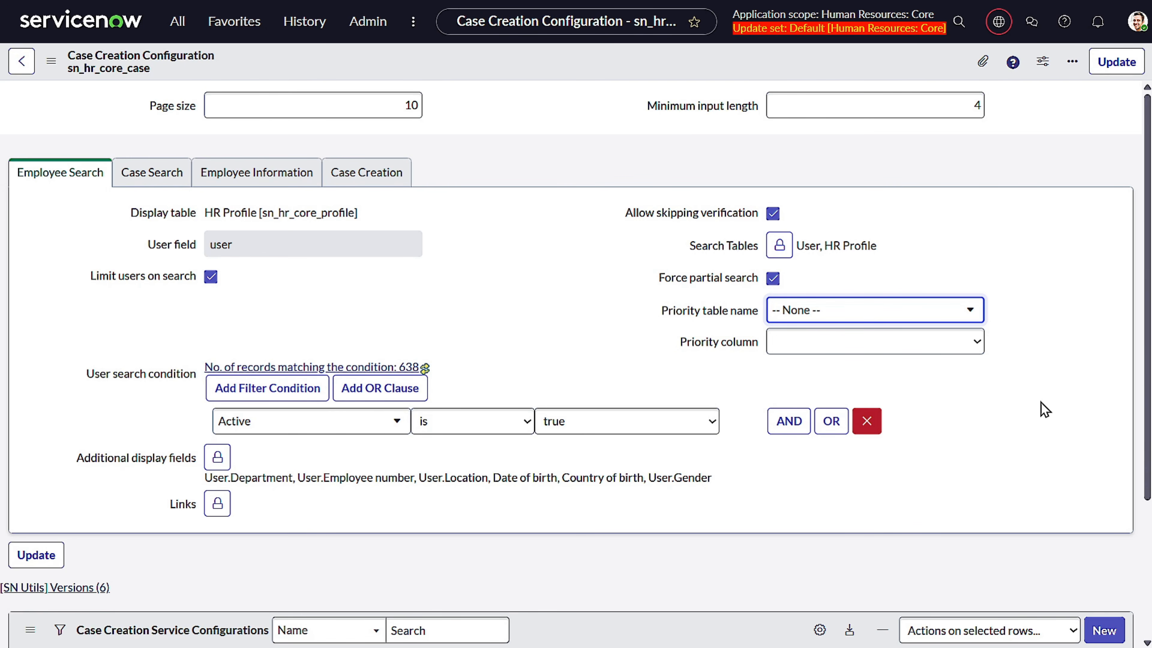
{"action": "left_click", "coordinate": [930, 352]}
{"action": "left_click", "coordinate": [1122, 361]}
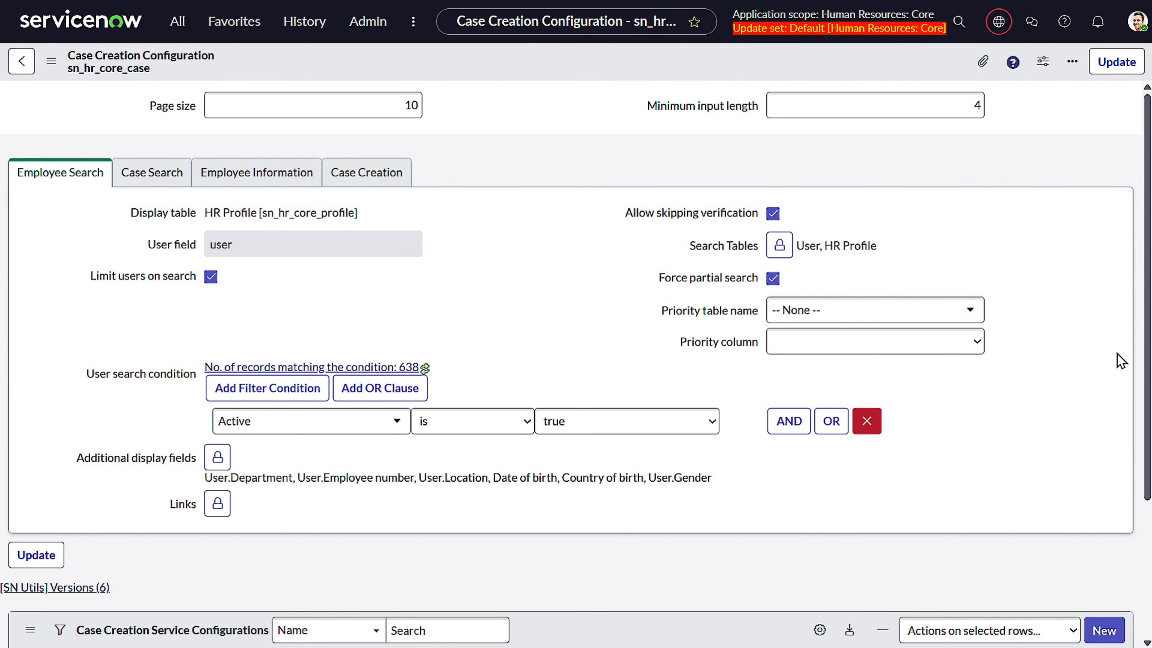
{"action": "left_click", "coordinate": [174, 174]}
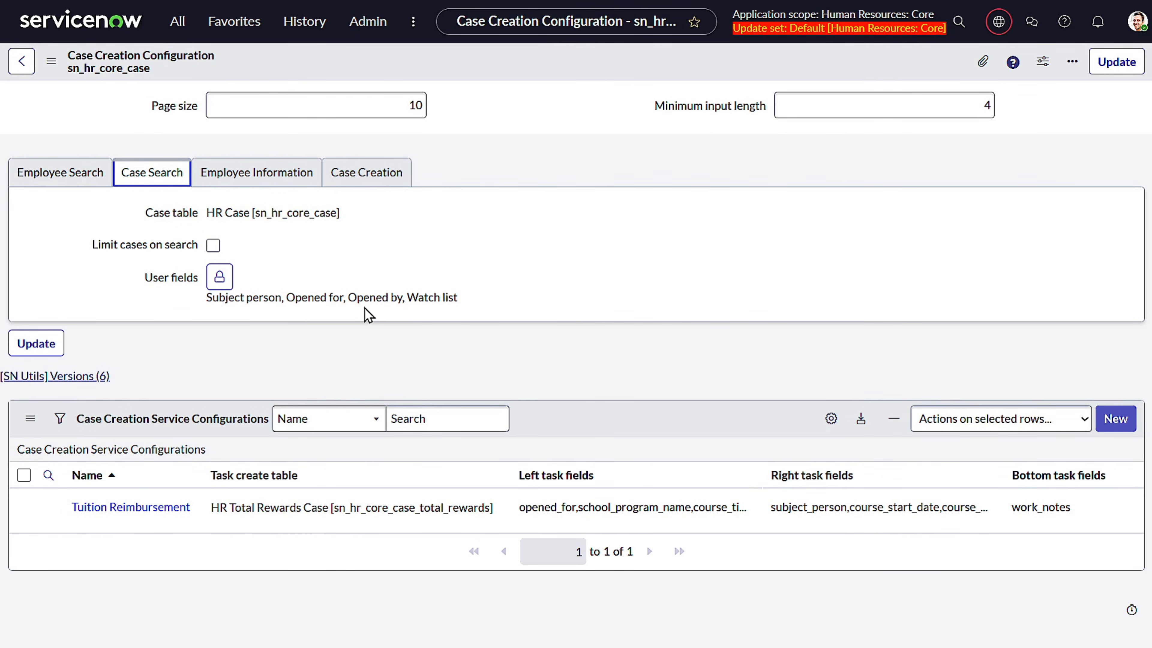
{"action": "left_click", "coordinate": [251, 172]}
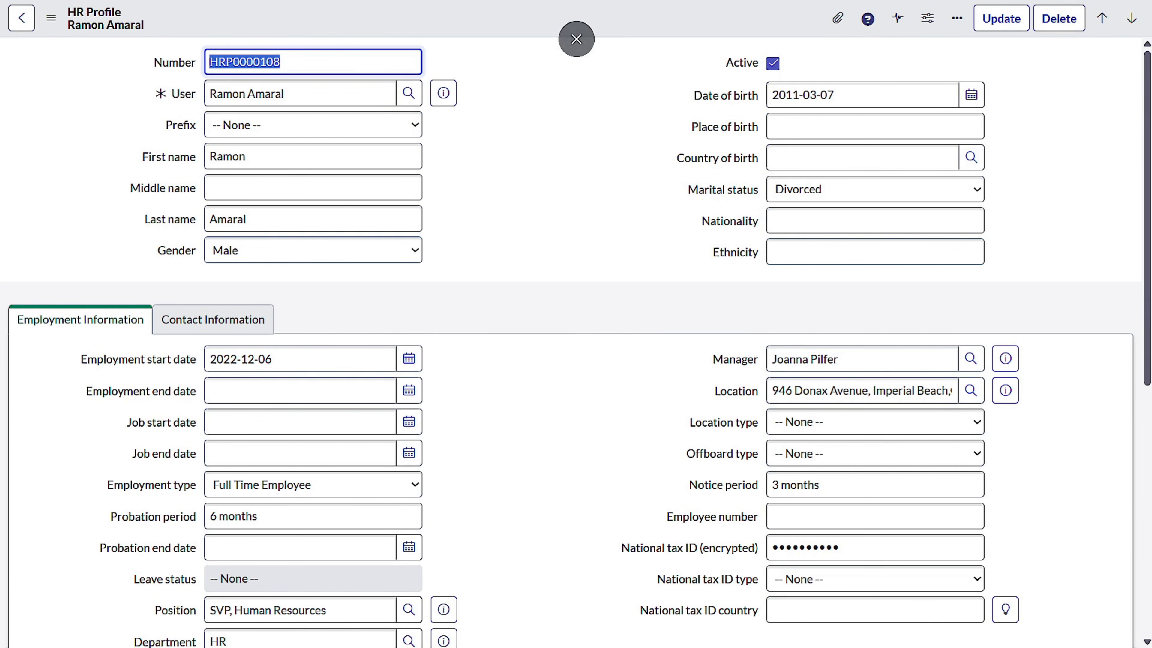
Step: Reload the open HR profile inside the main navigation with the /pop command and open the HR Case Management - Create favorite
{"action": "key", "text": "Tab"}
{"action": "key", "text": "ctrl+slash"}
{"action": "type", "text": "pop"}
{"action": "key", "text": "Return"}
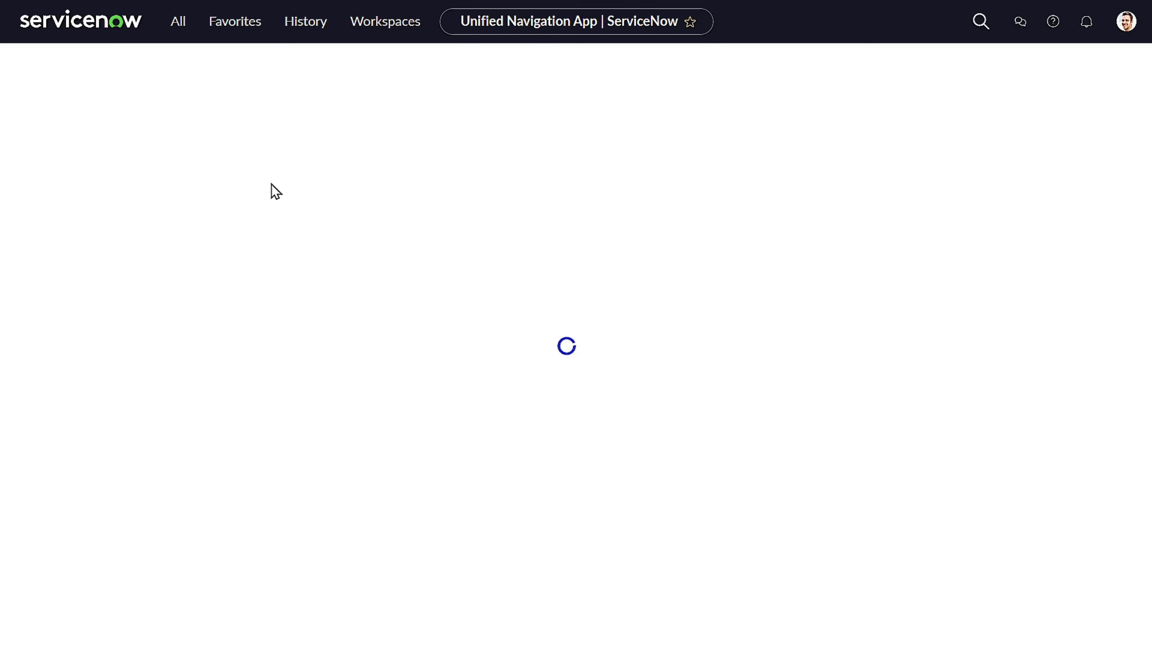
{"action": "left_click", "coordinate": [182, 23]}
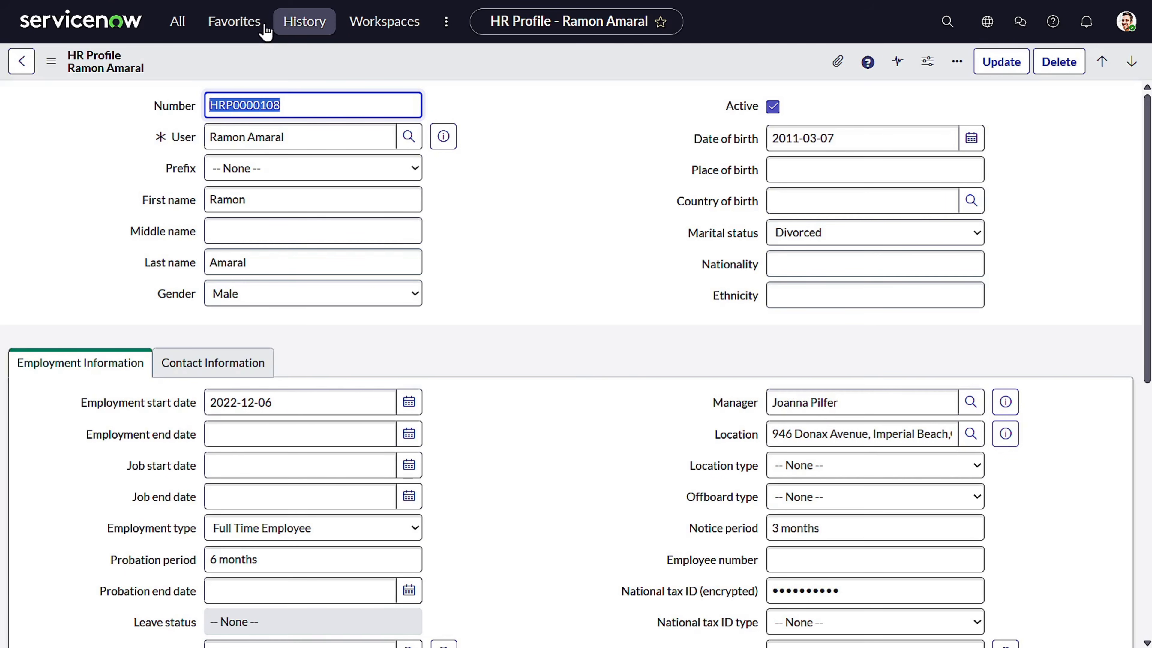
{"action": "left_click", "coordinate": [251, 25]}
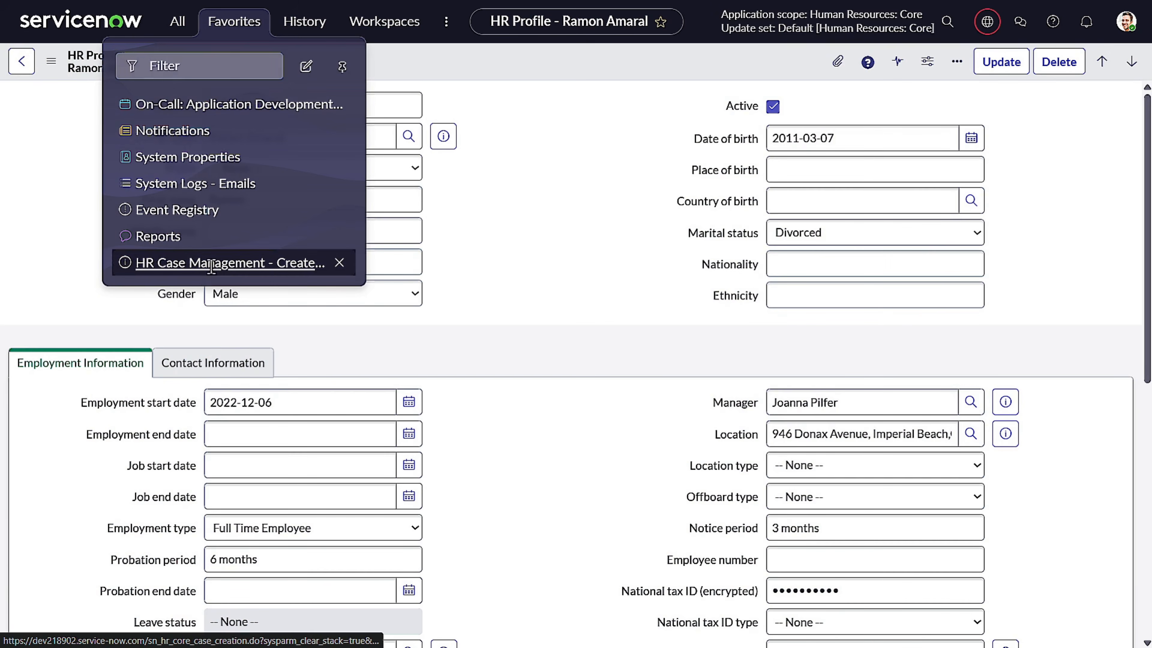
{"action": "left_click", "coordinate": [212, 266]}
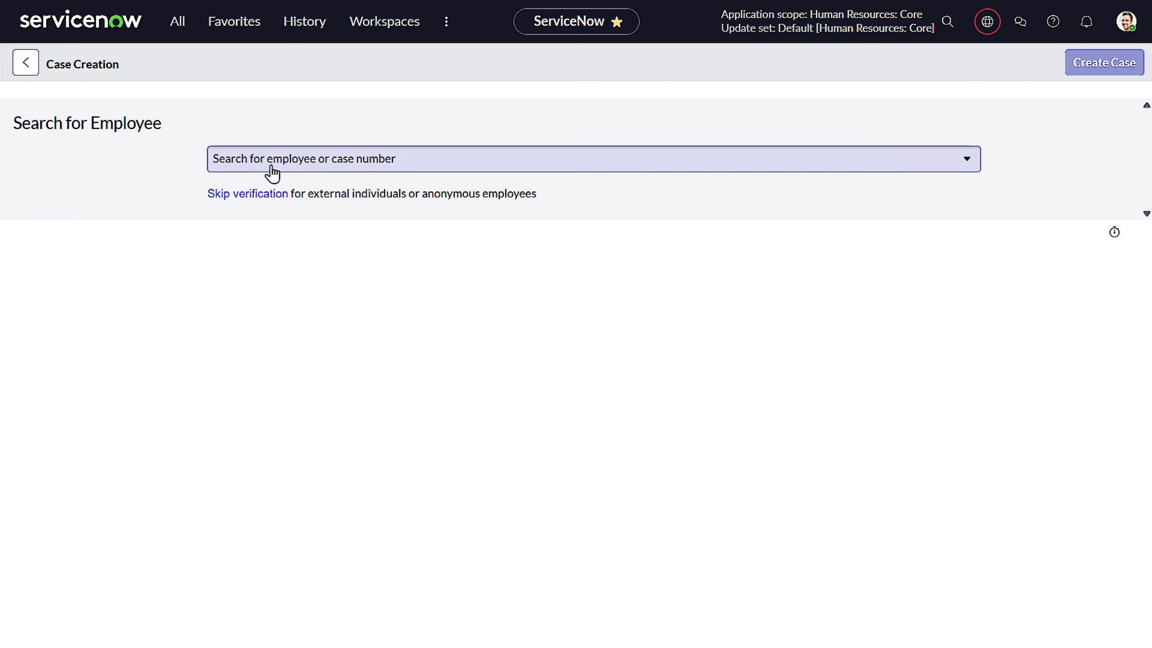
Step: Search the case creation page using four letters of the SVP, Human Resources' first name and select that employee
{"action": "left_click", "coordinate": [274, 170]}
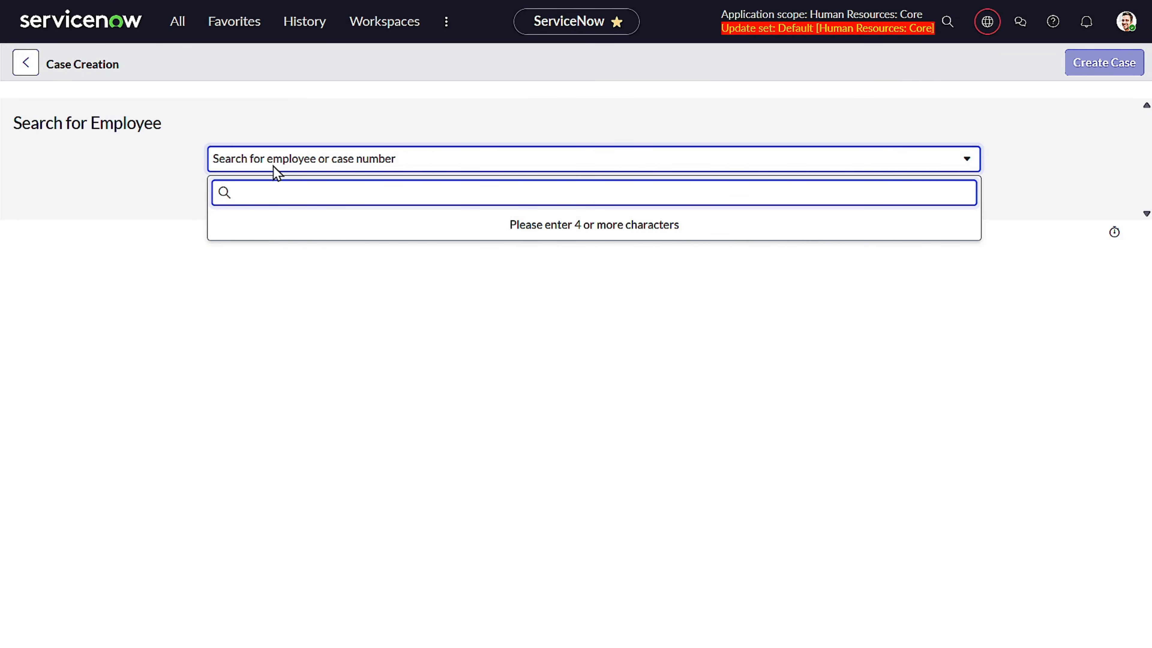
{"action": "type", "text": "ramo"}
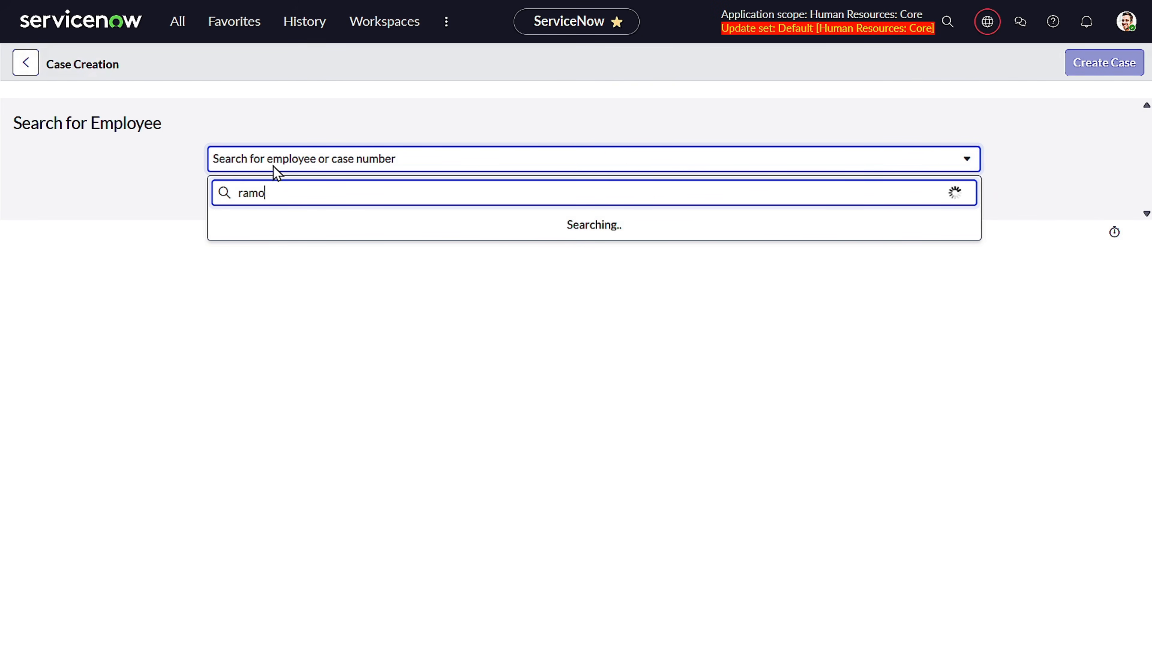
{"action": "left_click", "coordinate": [329, 258]}
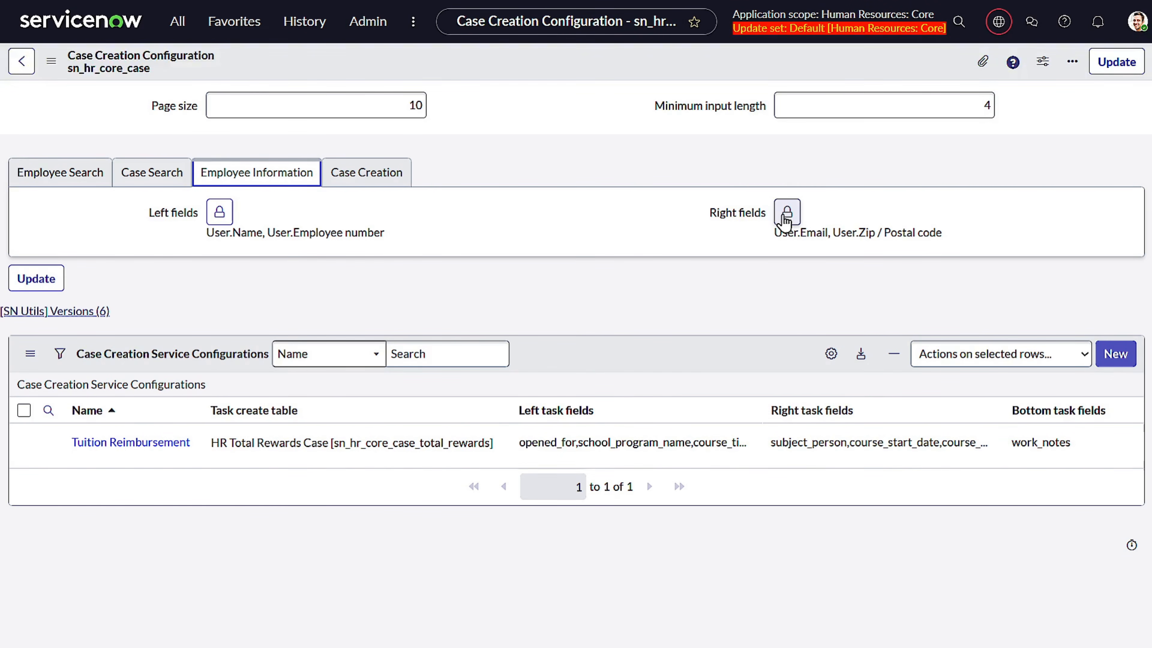
Step: Add the HR profile's Employee number to the left fields of the Employee Information configuration
{"action": "left_click", "coordinate": [220, 212]}
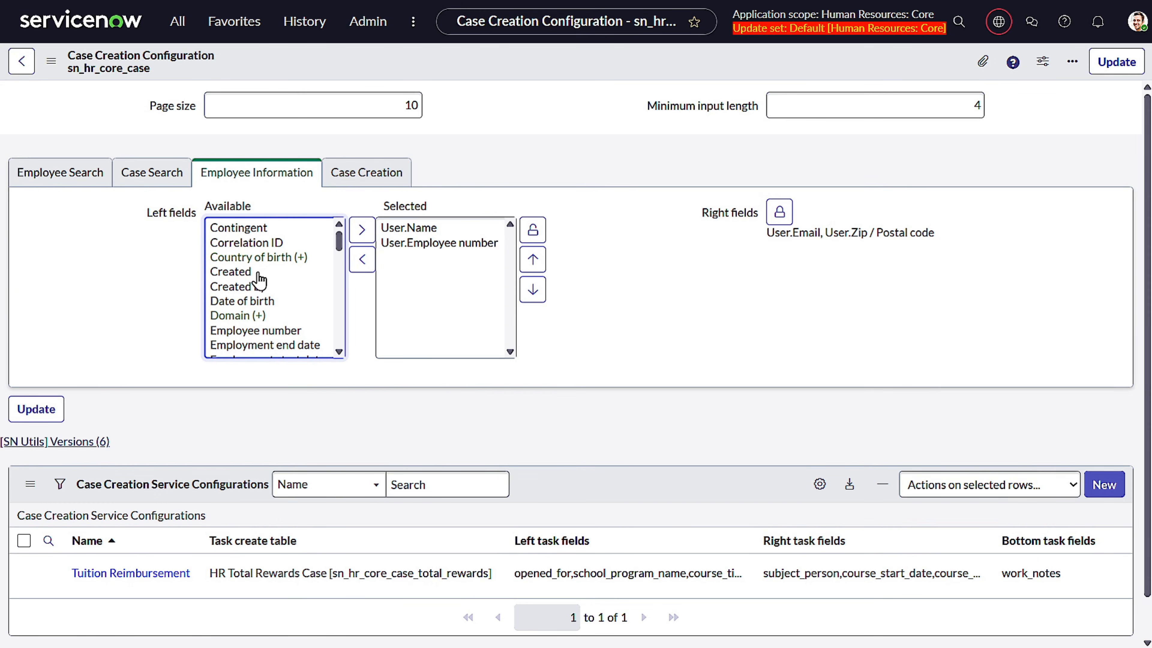
{"action": "left_click", "coordinate": [262, 330]}
{"action": "left_click", "coordinate": [356, 232]}
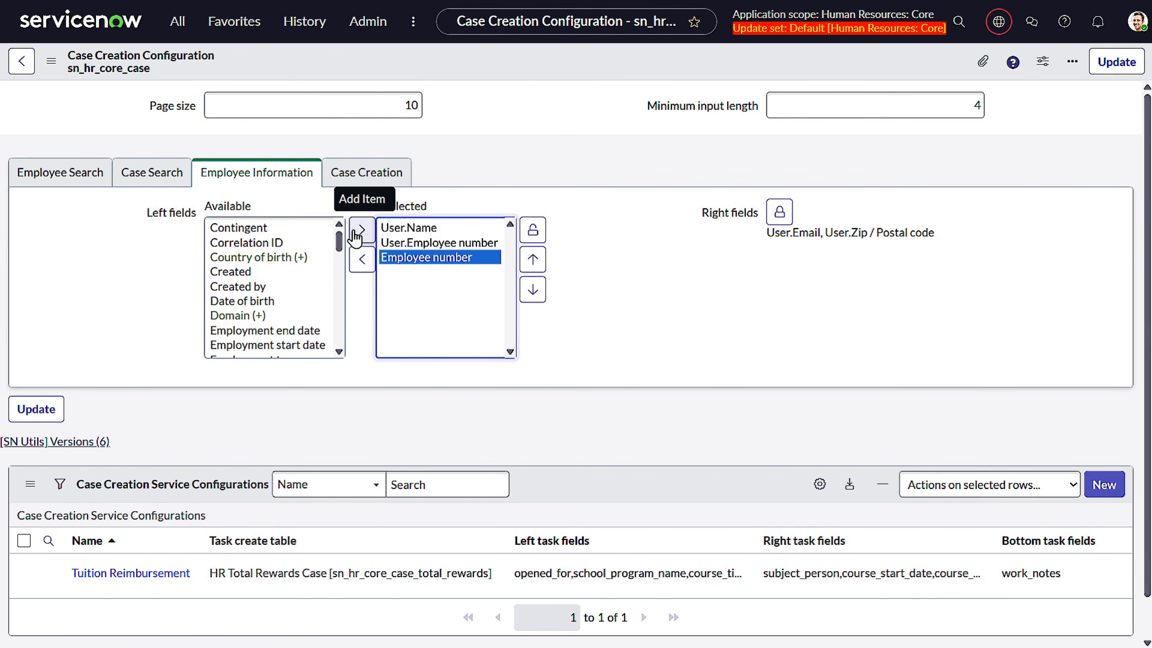
Step: Add Home country to the right fields of the Employee Information configuration and update the record
{"action": "left_click", "coordinate": [779, 212]}
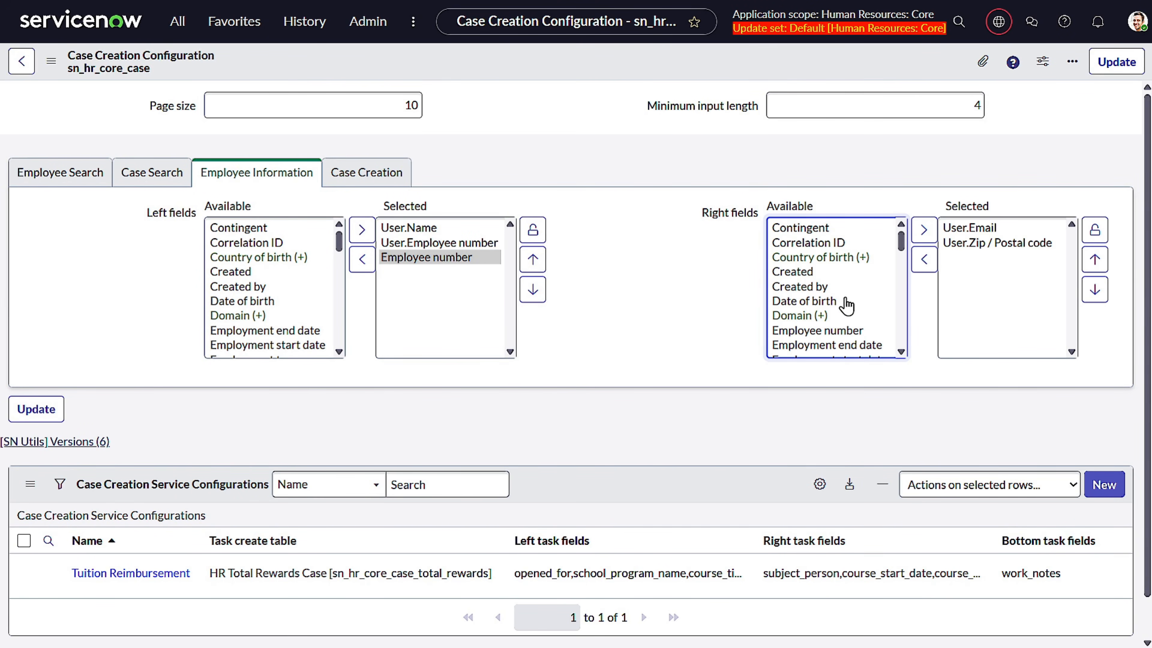
{"action": "scroll", "coordinate": [841, 300], "scroll_direction": "down", "scroll_amount": 3}
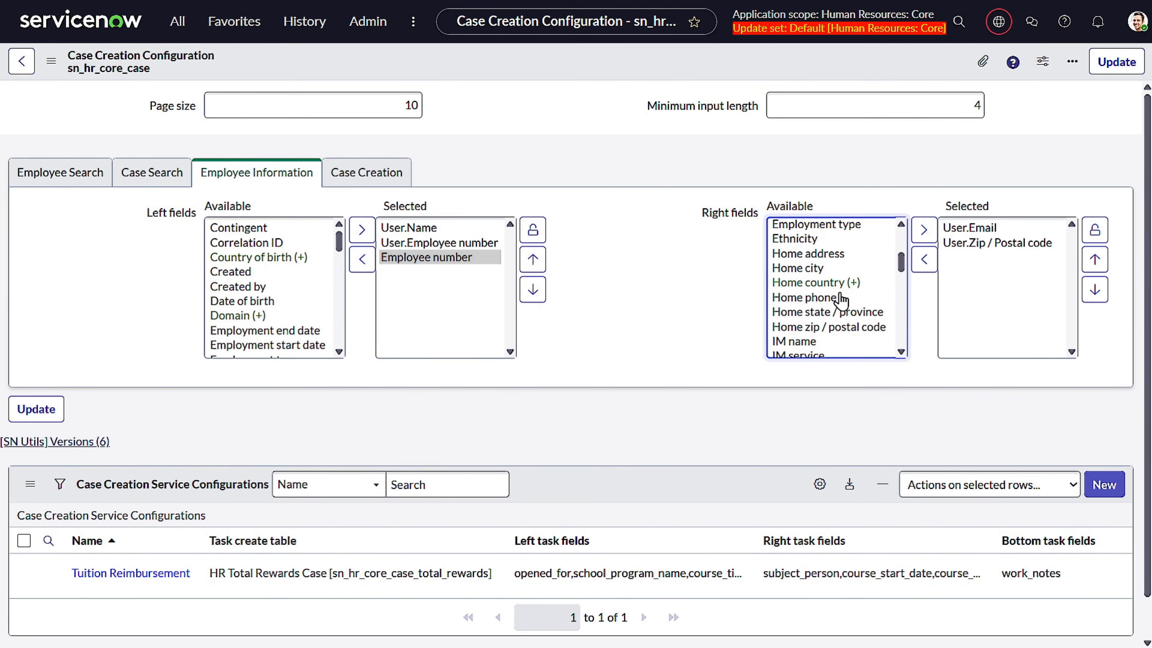
{"action": "left_click", "coordinate": [836, 282]}
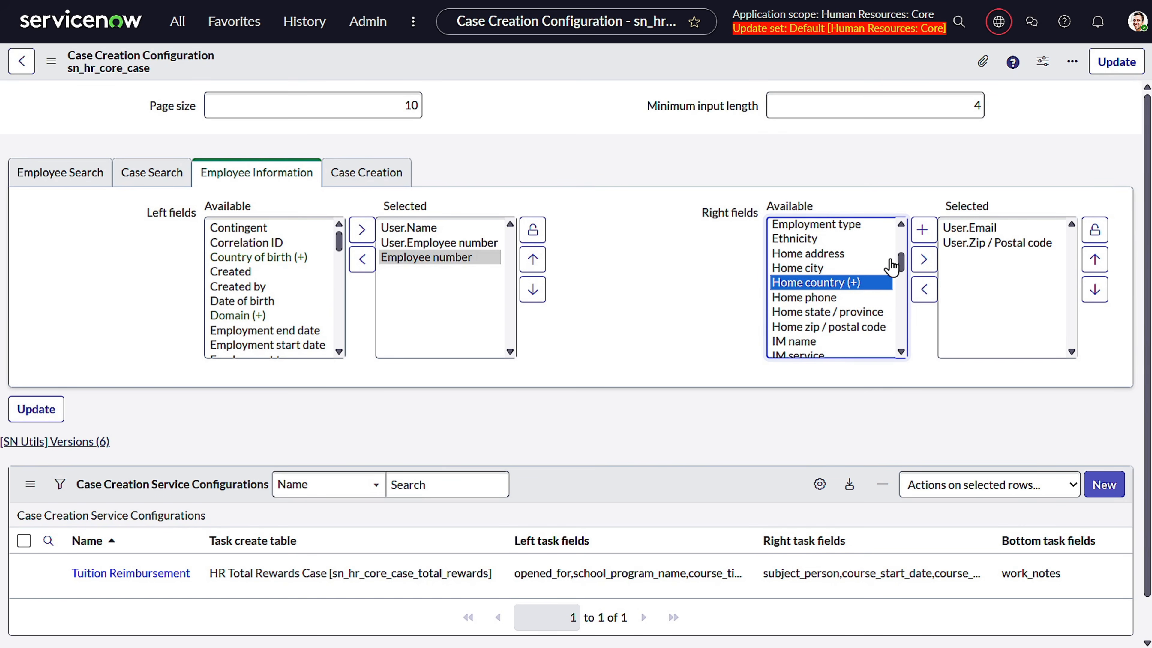
{"action": "left_click", "coordinate": [924, 260]}
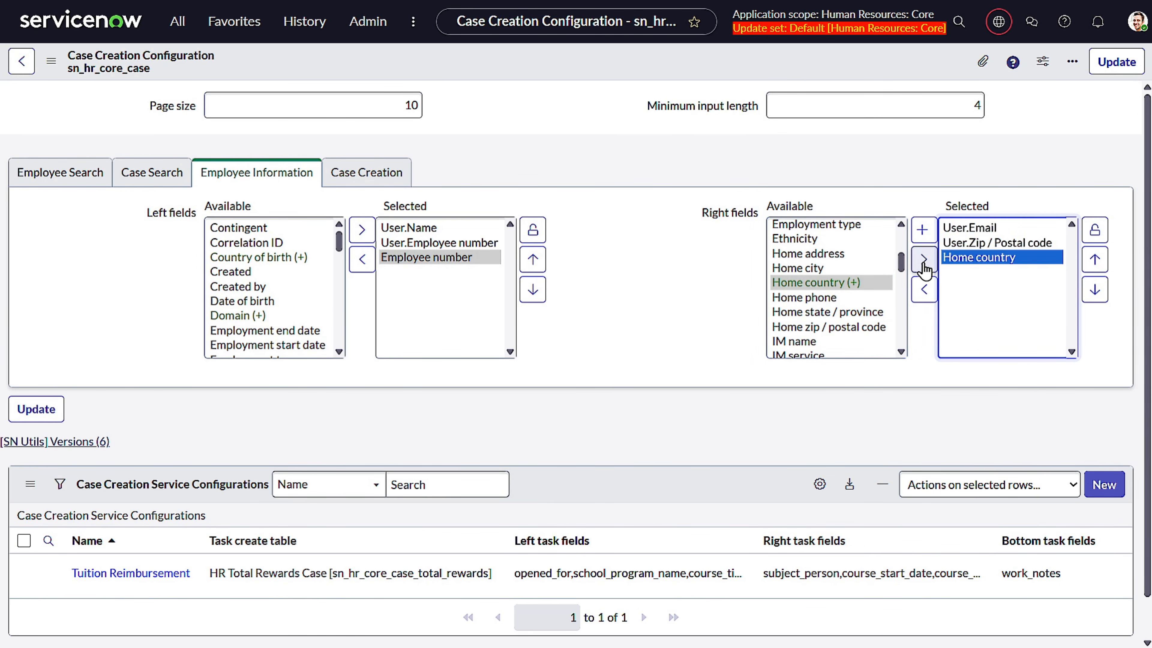
{"action": "left_click", "coordinate": [1119, 63]}
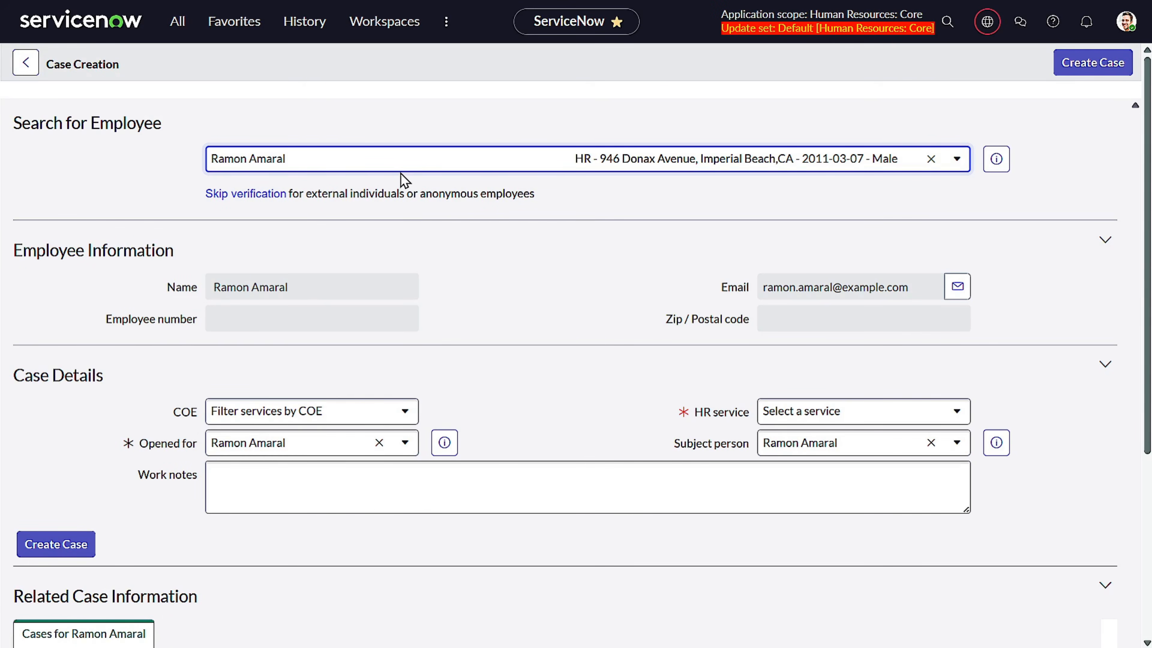
Step: Search for the HR employee by the first four letters of the first name and reselect that employee to check the Employee Information fields
{"action": "left_click", "coordinate": [399, 174]}
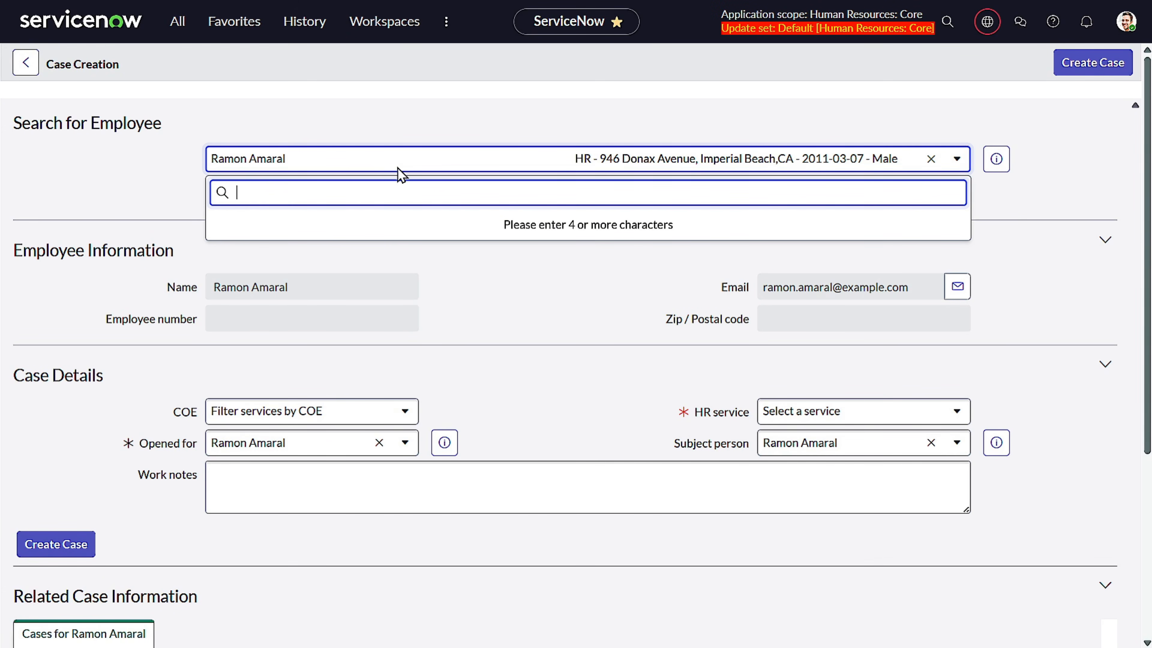
{"action": "type", "text": "ramo"}
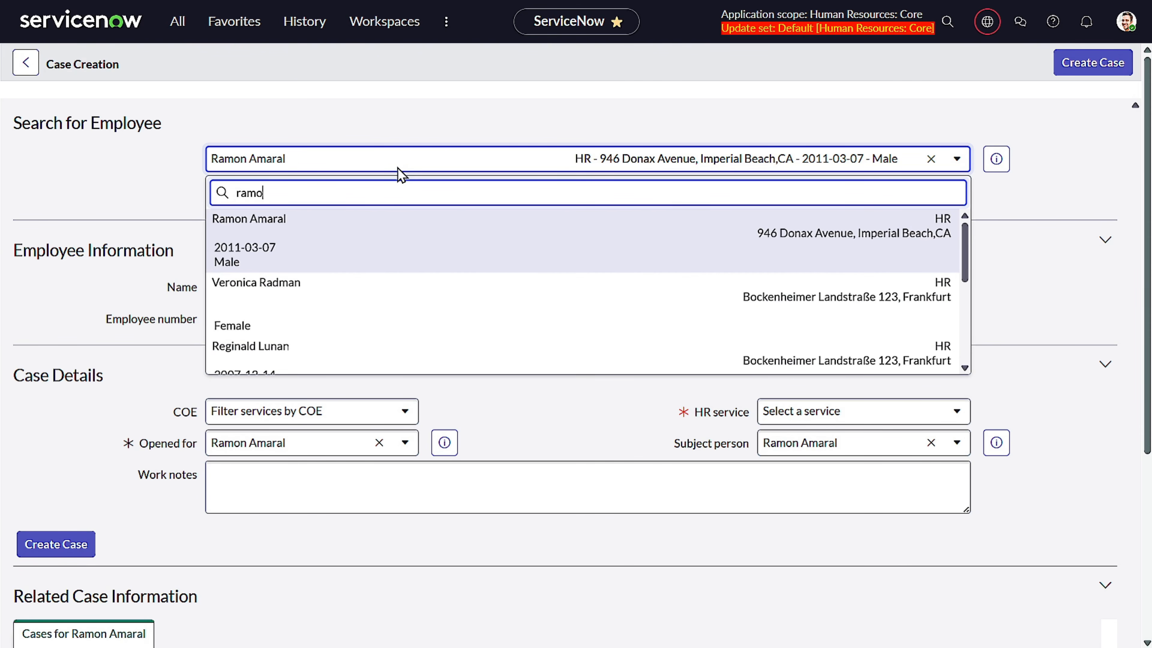
{"action": "left_click", "coordinate": [341, 230]}
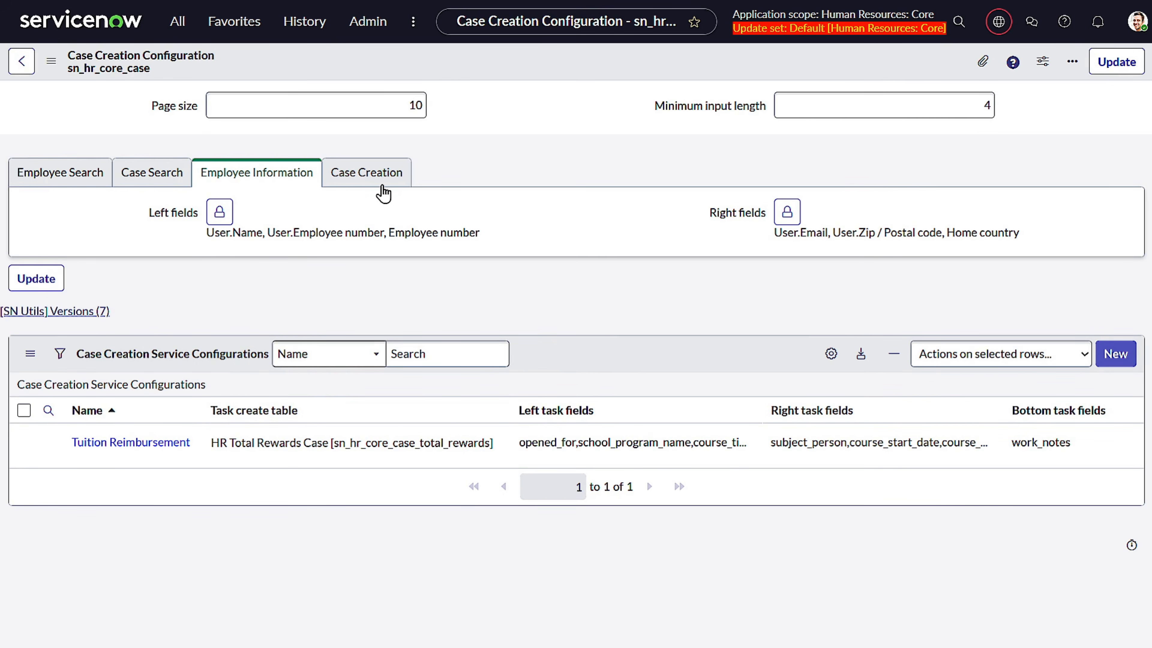
Step: Add Active to the left task fields in the Case Creation section of the sn_hr_core_case configuration
{"action": "left_click", "coordinate": [355, 179]}
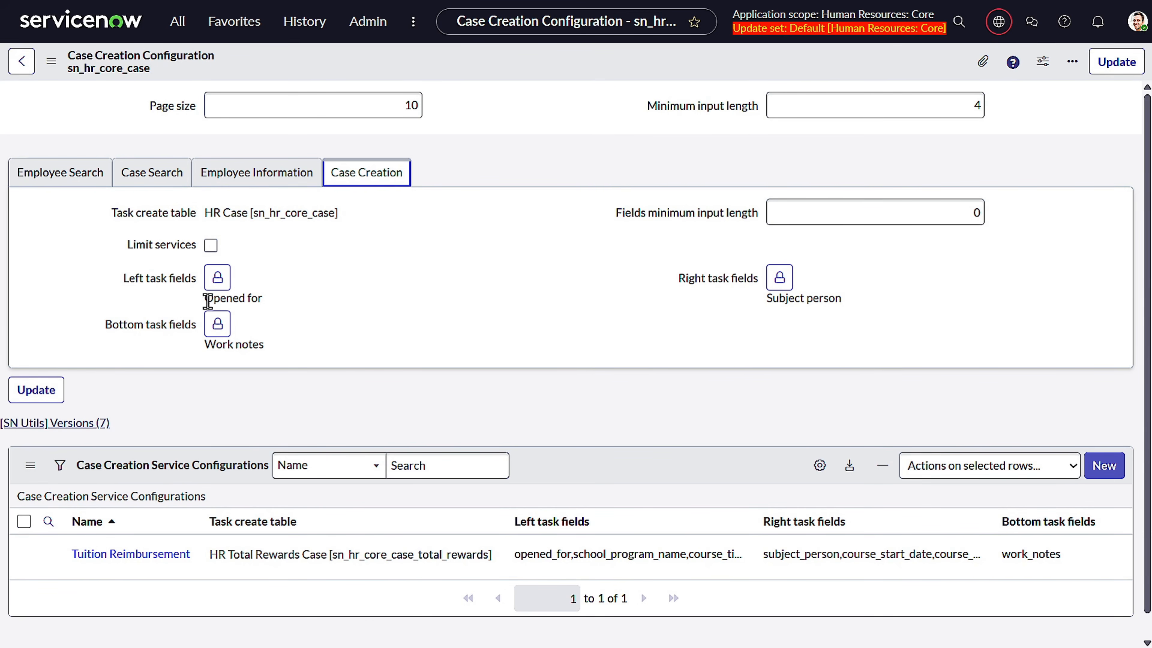
{"action": "left_click_drag", "start_coordinate": [767, 299], "coordinate": [846, 298]}
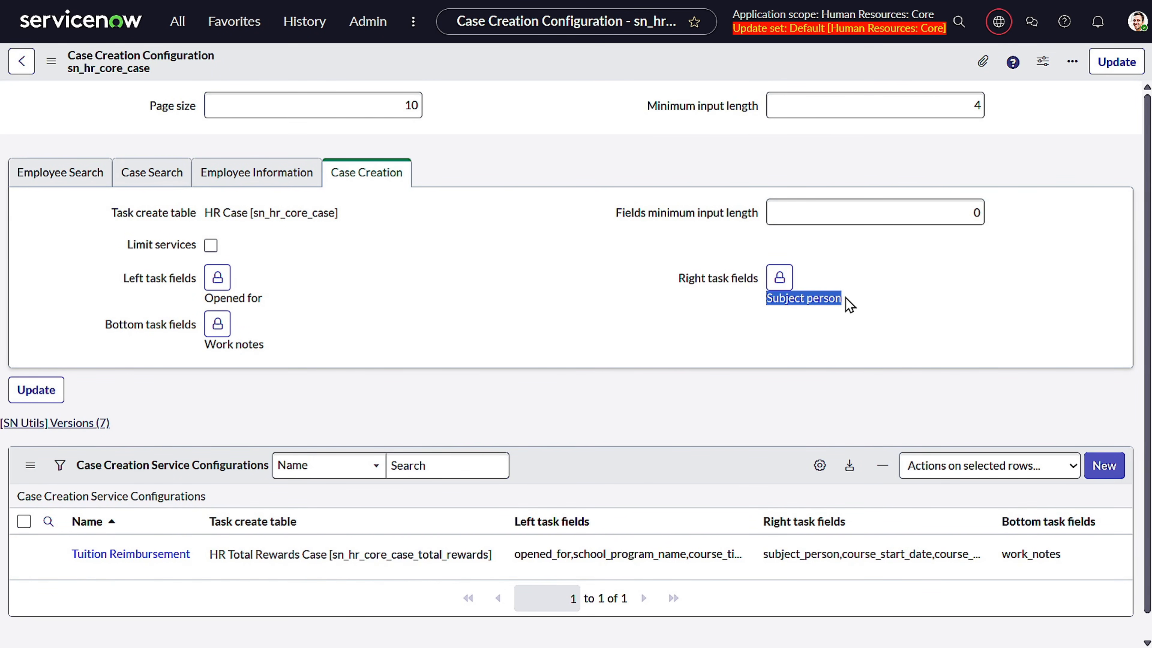
{"action": "left_click_drag", "start_coordinate": [174, 345], "coordinate": [280, 346]}
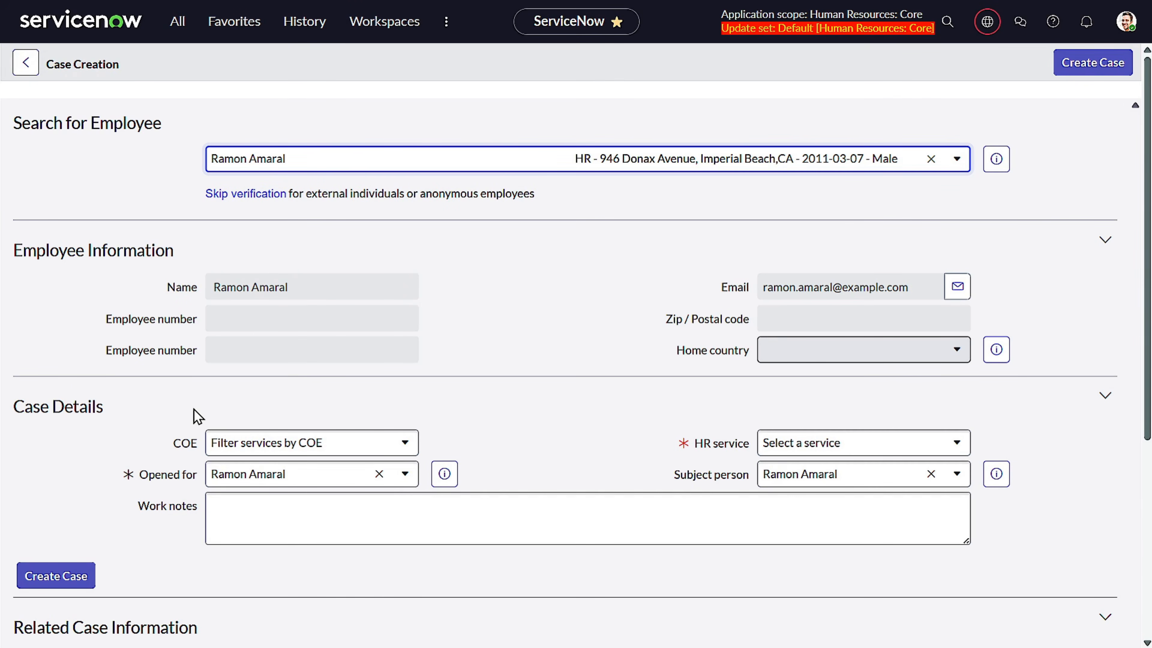
{"action": "scroll", "coordinate": [196, 414], "scroll_direction": "down", "scroll_amount": 3}
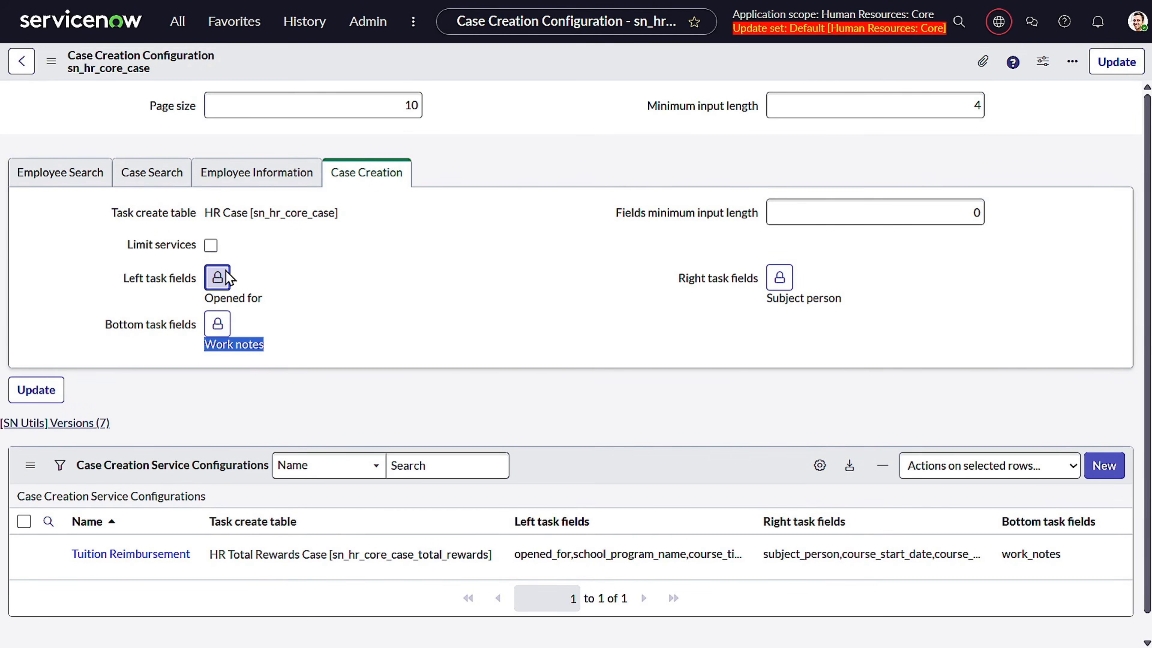
{"action": "left_click", "coordinate": [222, 277]}
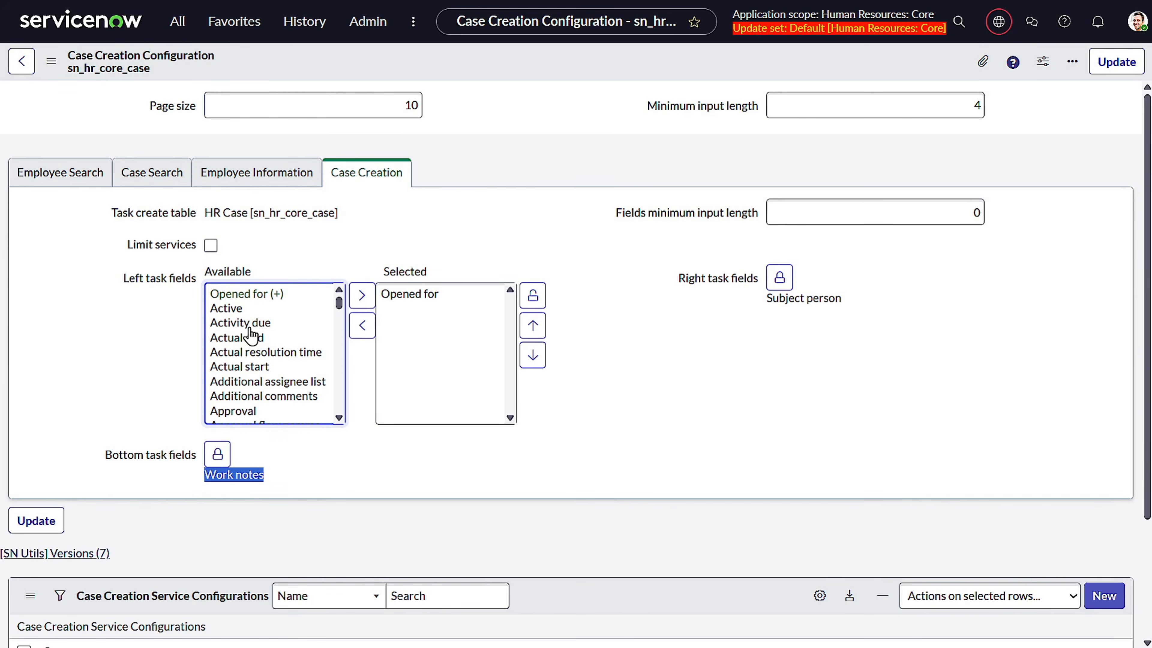
{"action": "left_click", "coordinate": [255, 309]}
{"action": "left_click", "coordinate": [362, 300]}
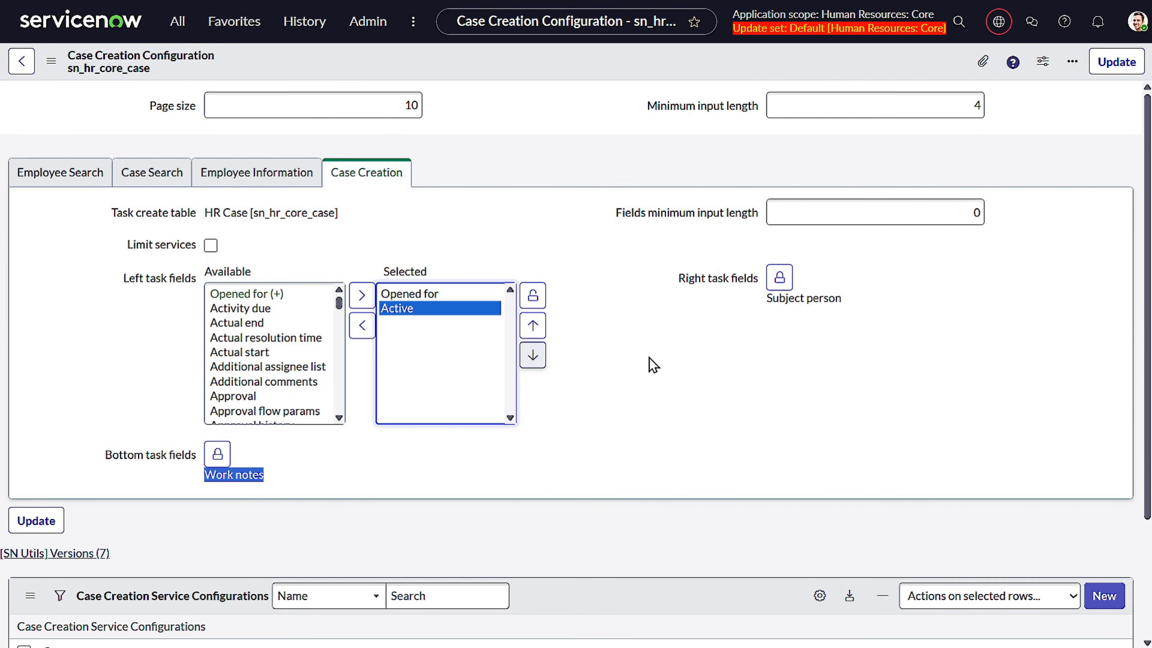
Step: Add Case support team to the right task fields of the Case Creation section
{"action": "left_click", "coordinate": [779, 278]}
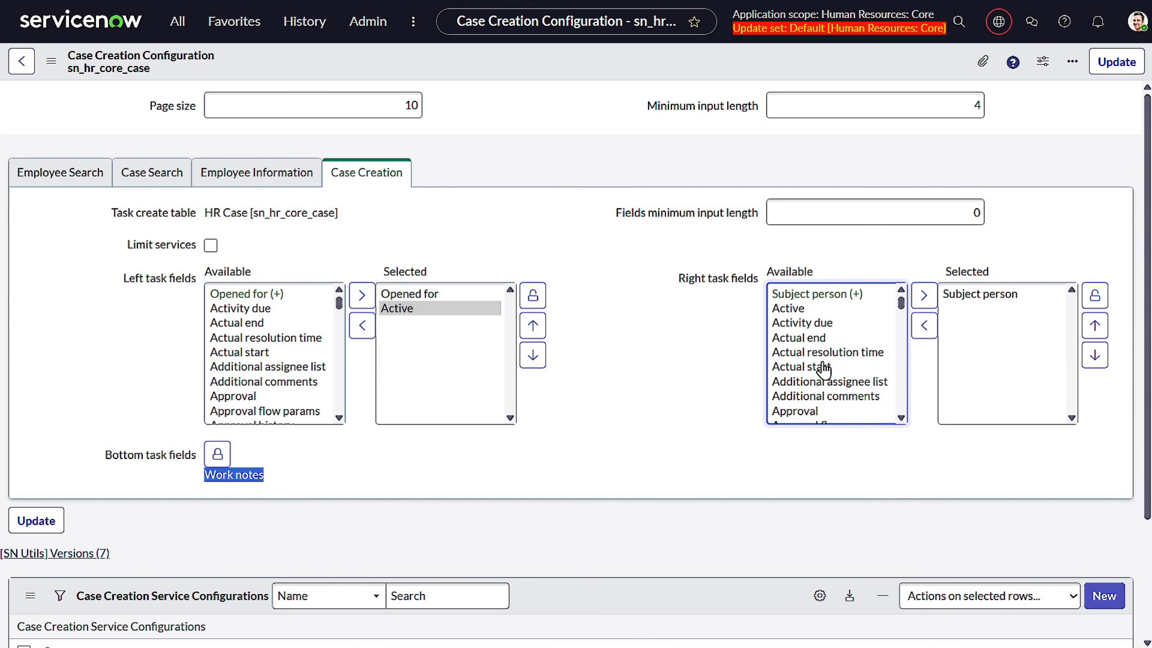
{"action": "scroll", "coordinate": [824, 351], "scroll_direction": "down", "scroll_amount": 2}
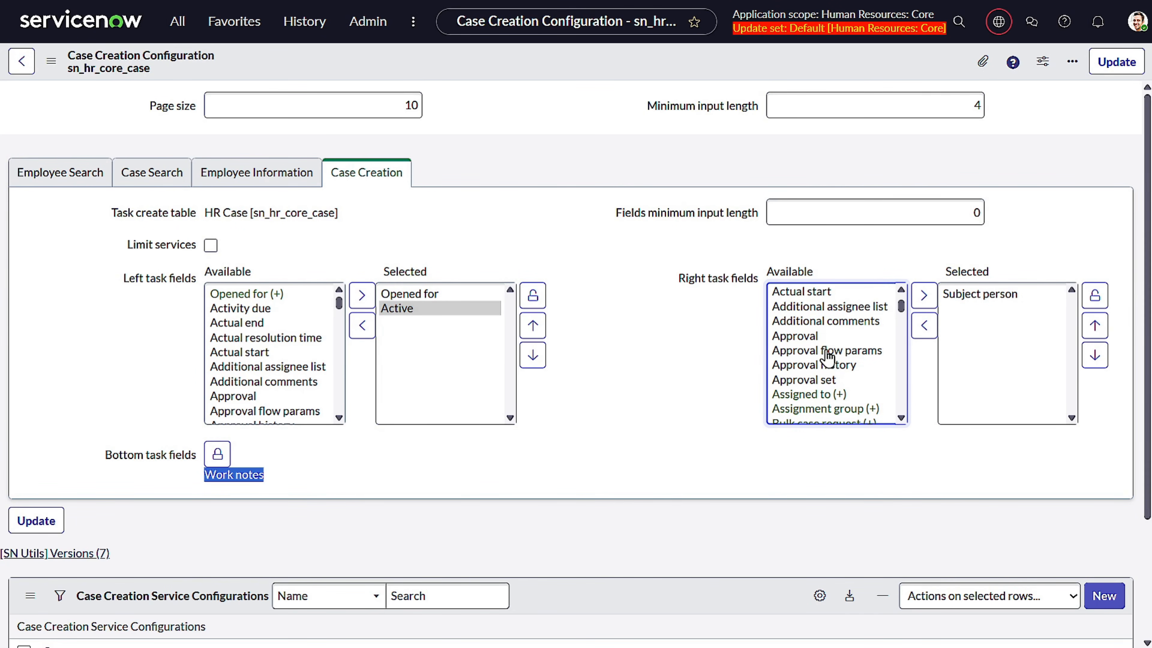
{"action": "scroll", "coordinate": [828, 372], "scroll_direction": "down", "scroll_amount": 4}
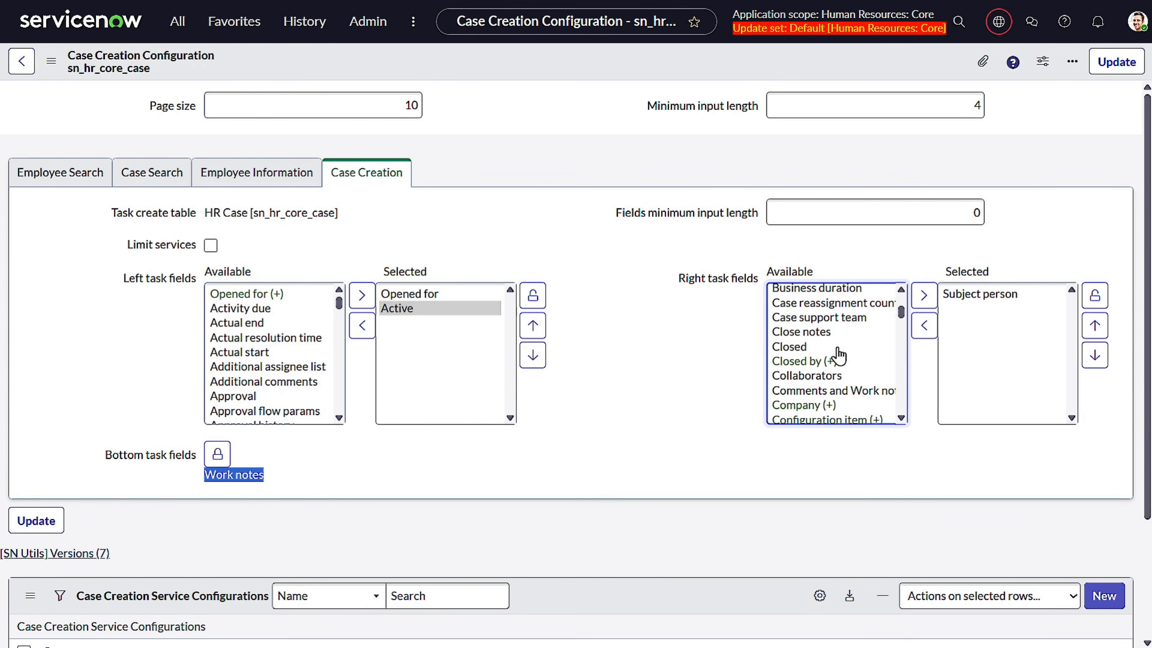
{"action": "left_click", "coordinate": [832, 317]}
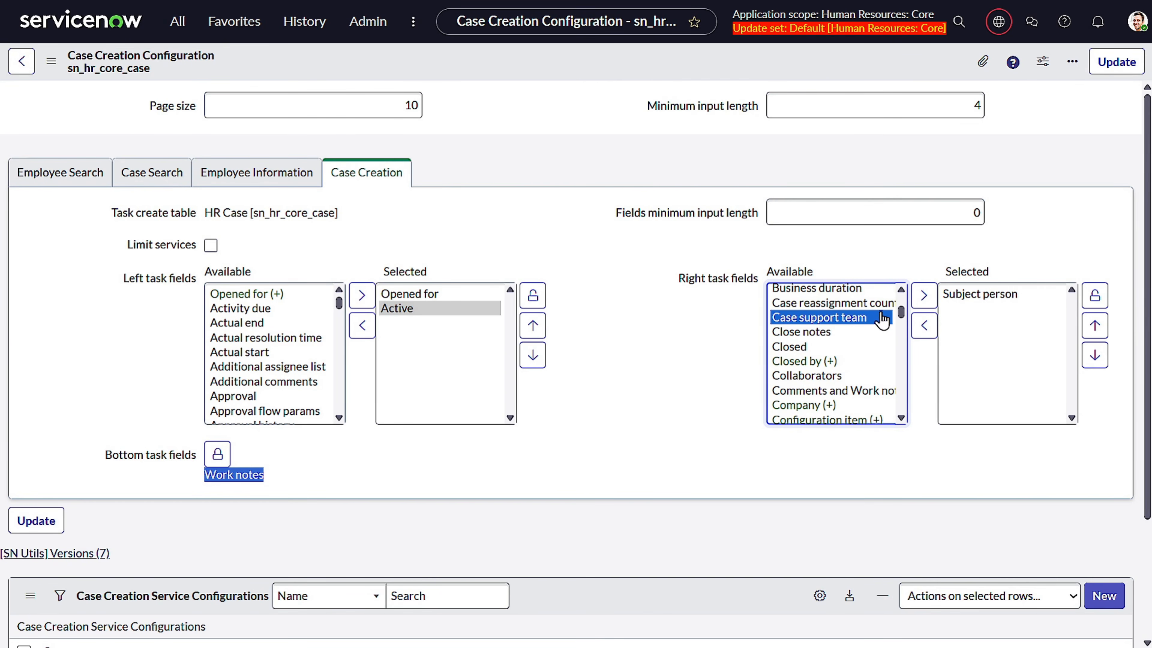
{"action": "left_click", "coordinate": [921, 297]}
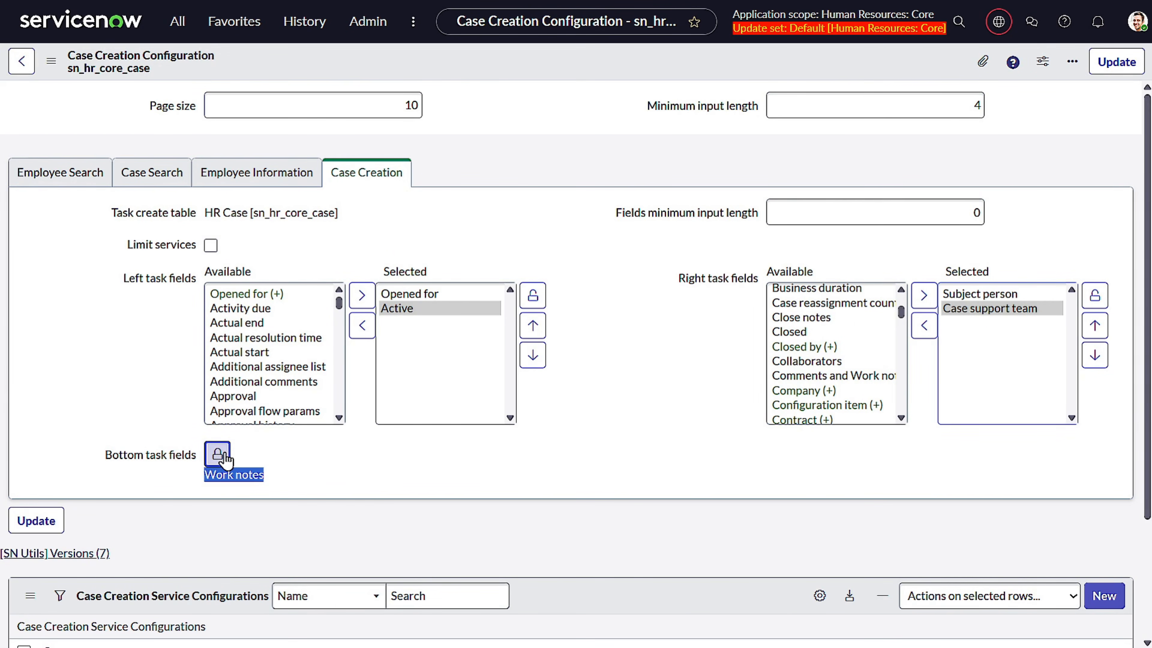
Step: Add Additional comments to the bottom task fields and update the configuration record
{"action": "left_click", "coordinate": [217, 454]}
{"action": "scroll", "coordinate": [305, 508], "scroll_direction": "down", "scroll_amount": 2}
{"action": "left_click", "coordinate": [310, 485]}
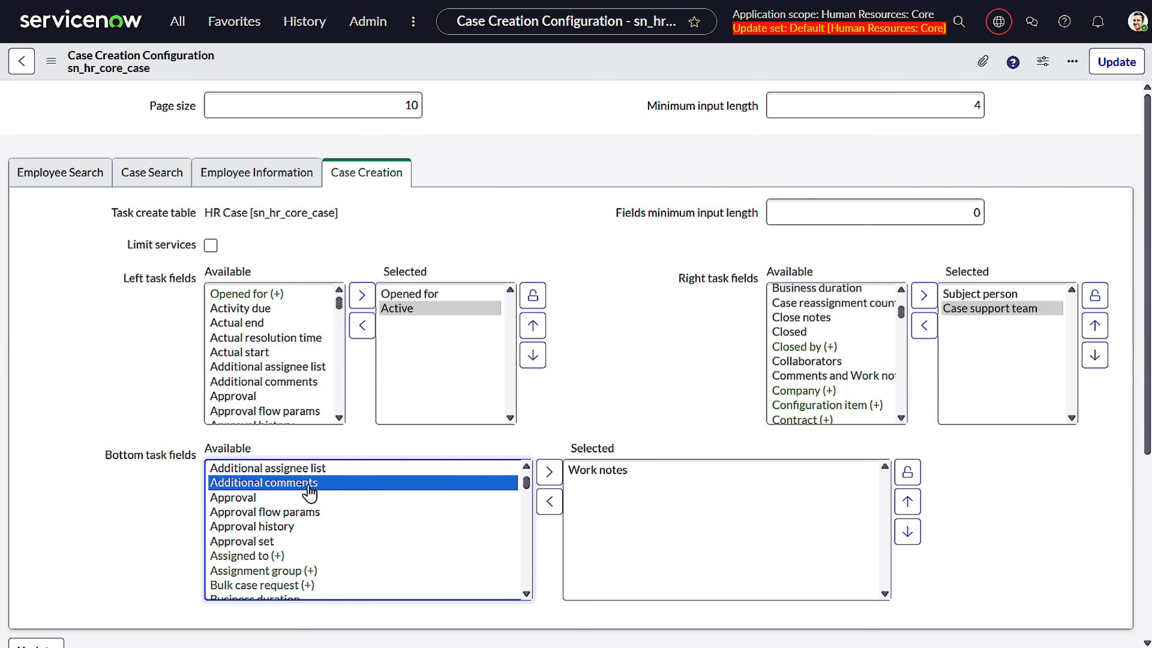
{"action": "left_click", "coordinate": [549, 472]}
{"action": "scroll", "coordinate": [571, 386], "scroll_direction": "down", "scroll_amount": 5}
{"action": "scroll", "coordinate": [571, 381], "scroll_direction": "up", "scroll_amount": 5}
{"action": "left_click", "coordinate": [1118, 61]}
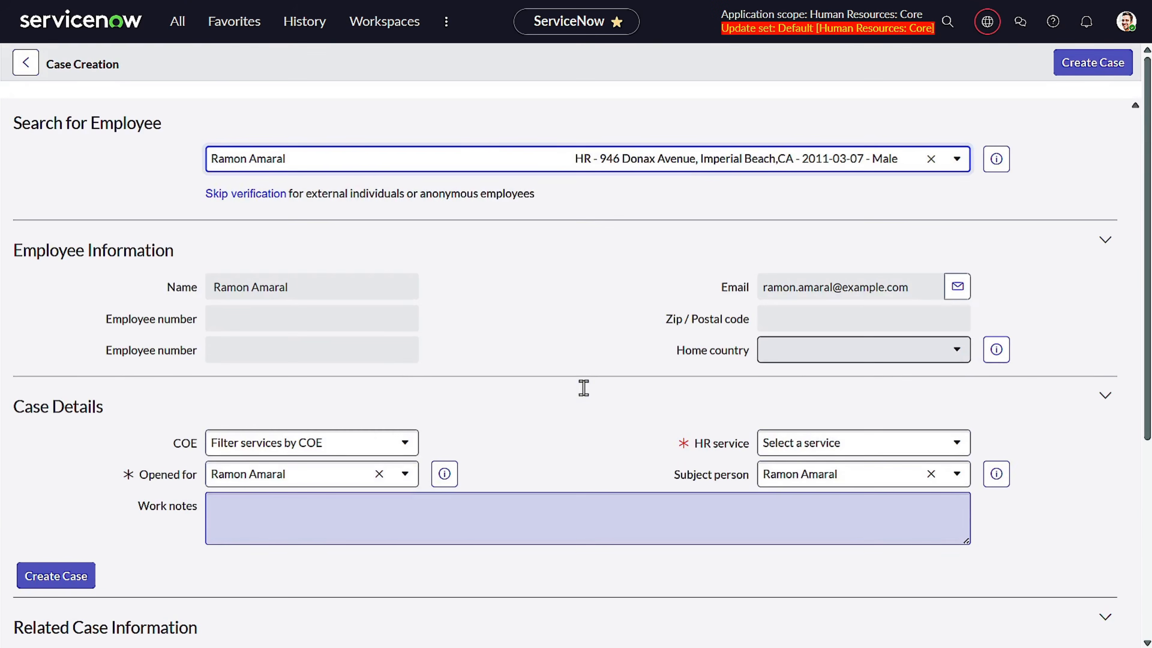
Step: Reload the case creation page, select the same employee by a four-letter first-name search, and examine the fields under Case Details
{"action": "key", "text": "F5"}
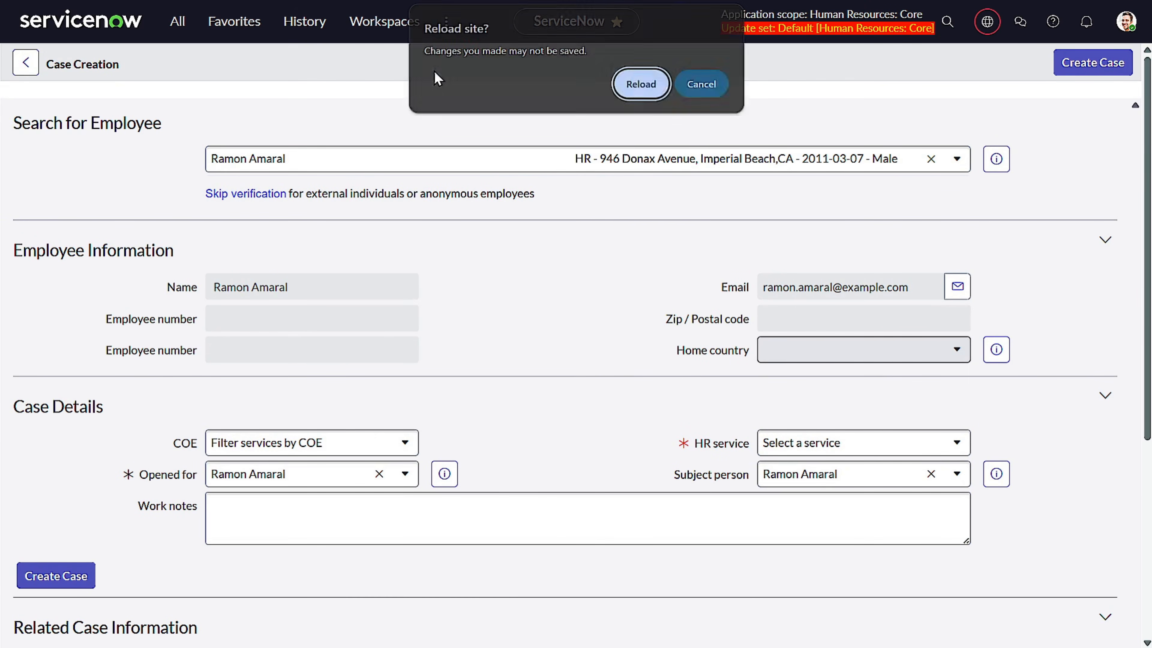
{"action": "left_click", "coordinate": [651, 84]}
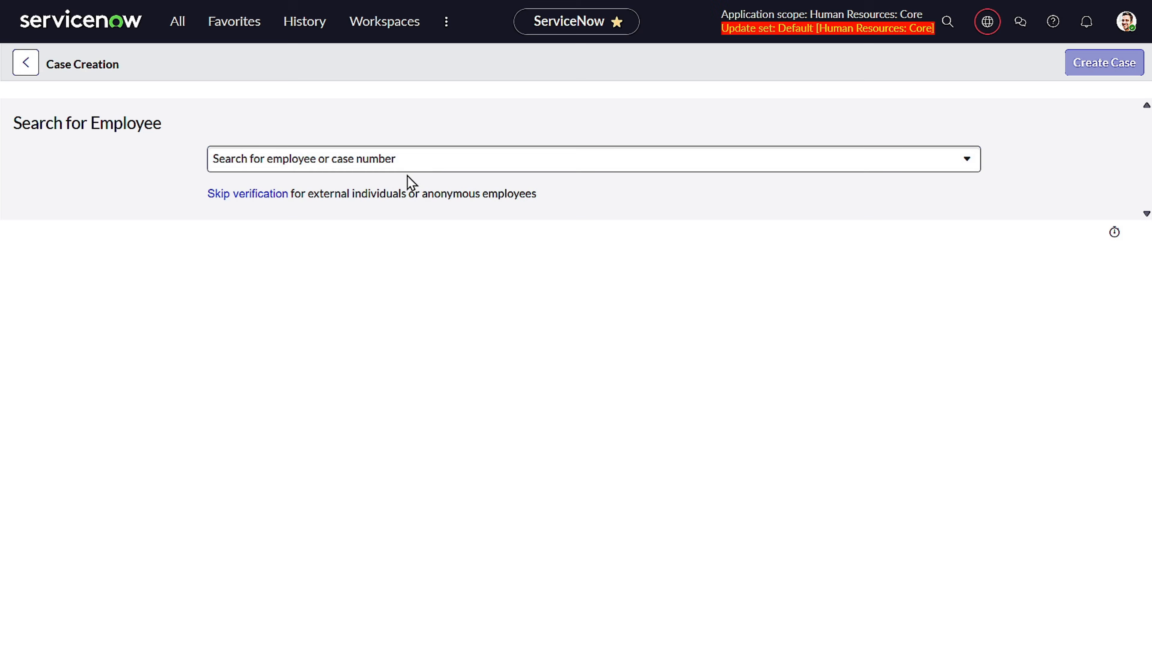
{"action": "left_click", "coordinate": [401, 159]}
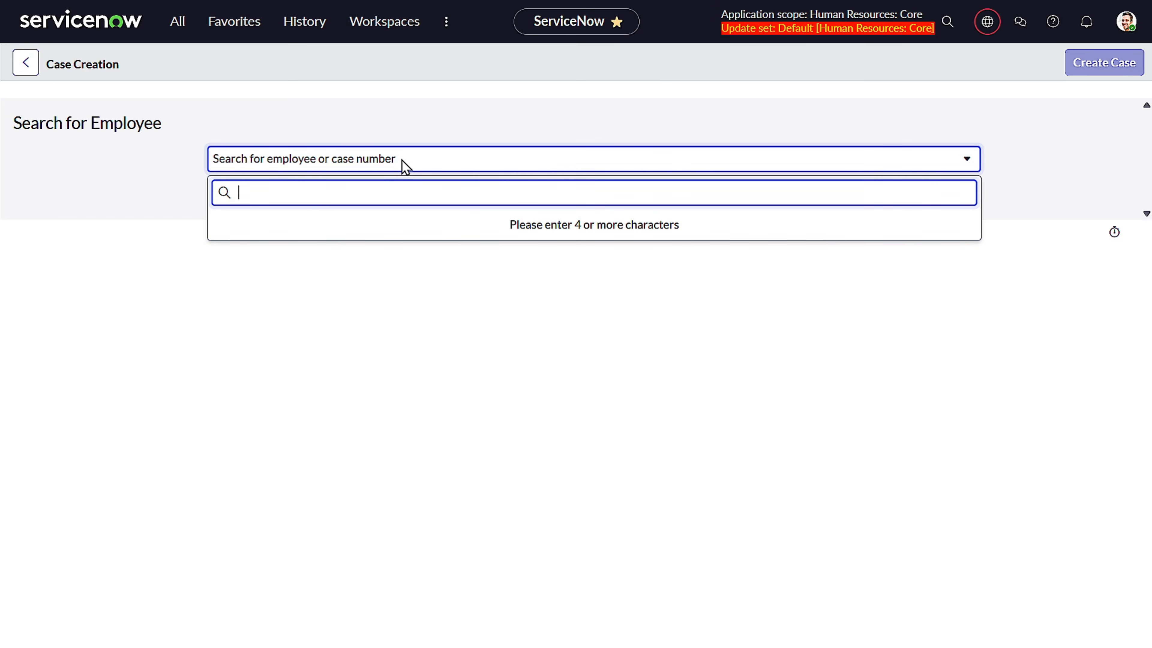
{"action": "type", "text": "ramo"}
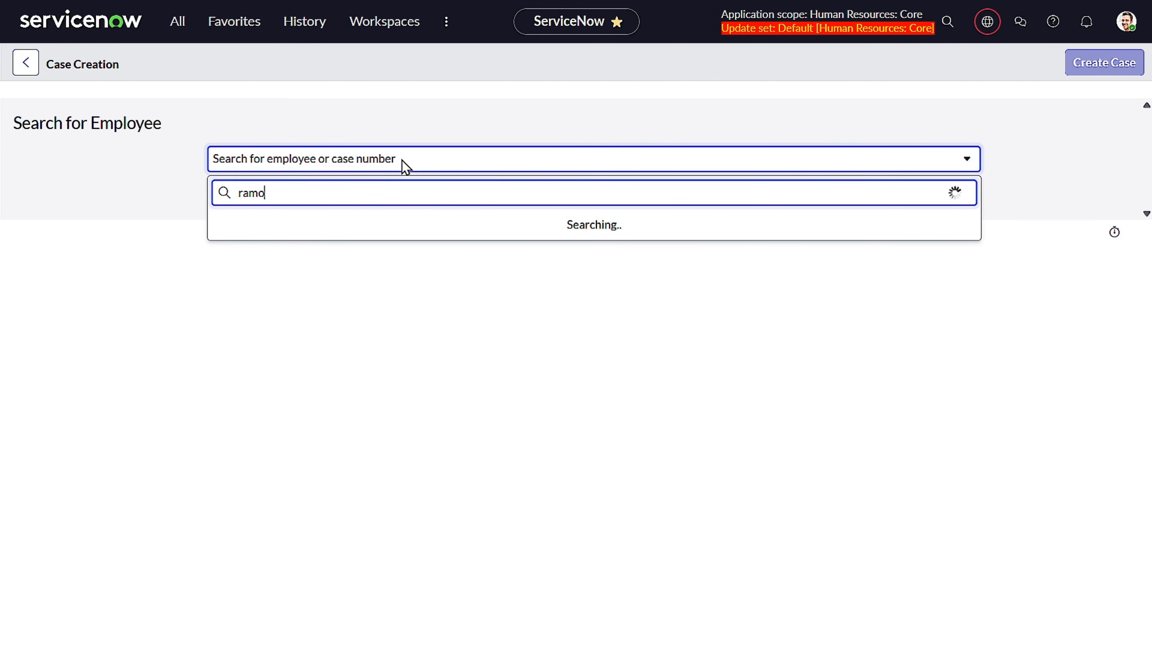
{"action": "left_click", "coordinate": [347, 233]}
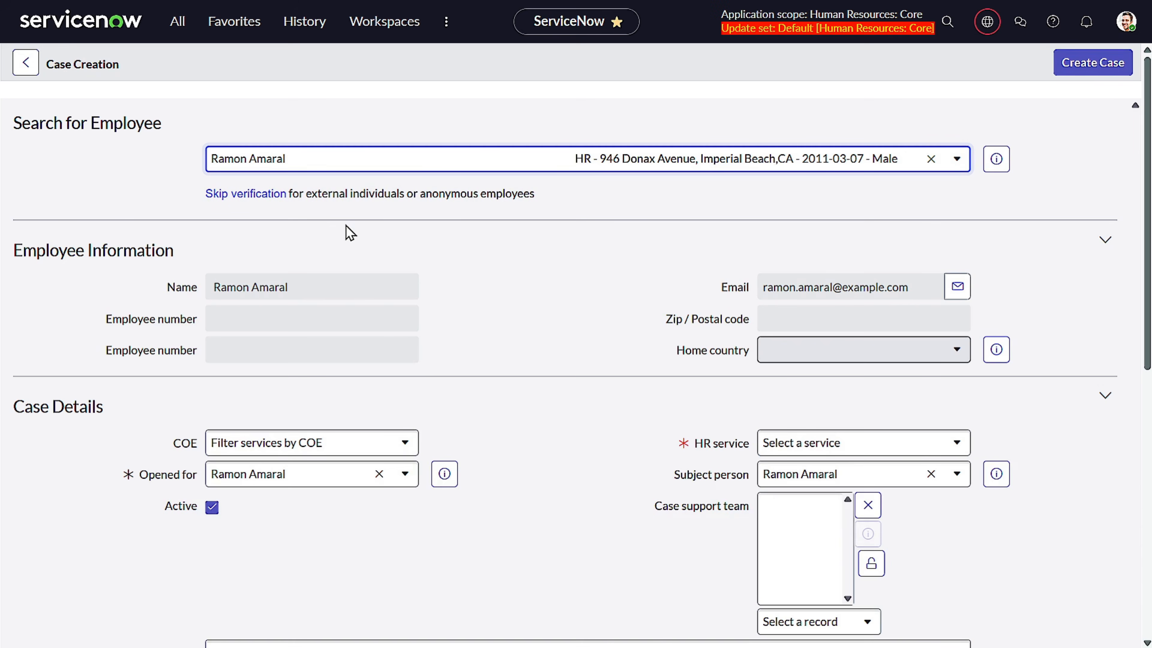
{"action": "scroll", "coordinate": [349, 233], "scroll_direction": "down", "scroll_amount": 5}
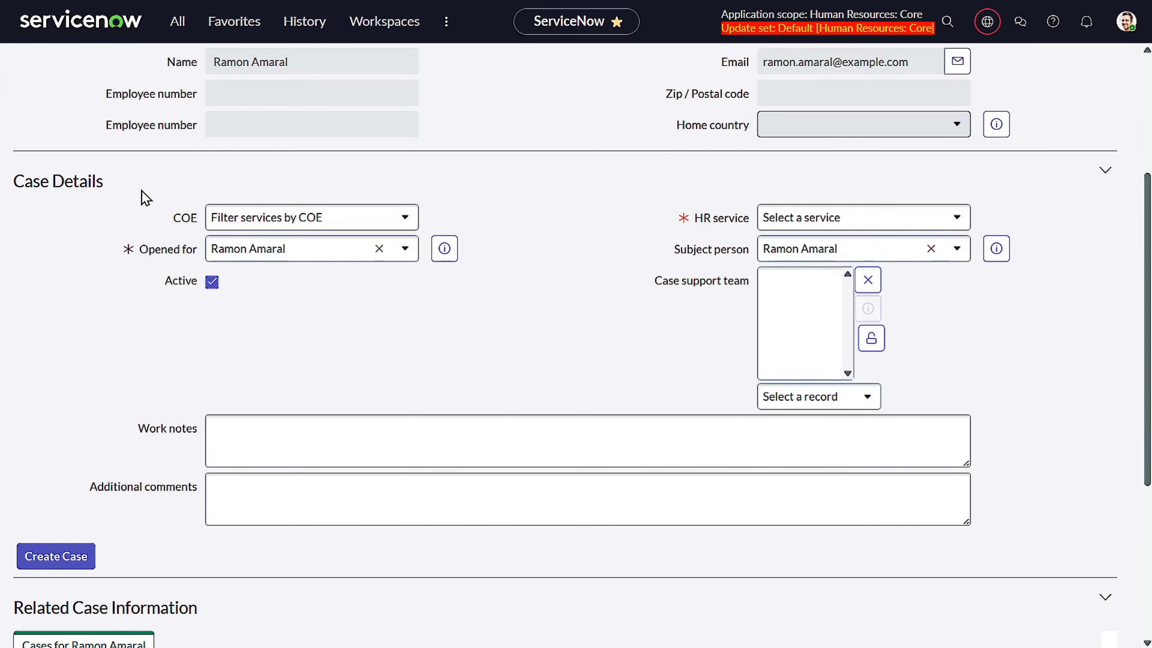
{"action": "scroll", "coordinate": [240, 360], "scroll_direction": "up", "scroll_amount": 5}
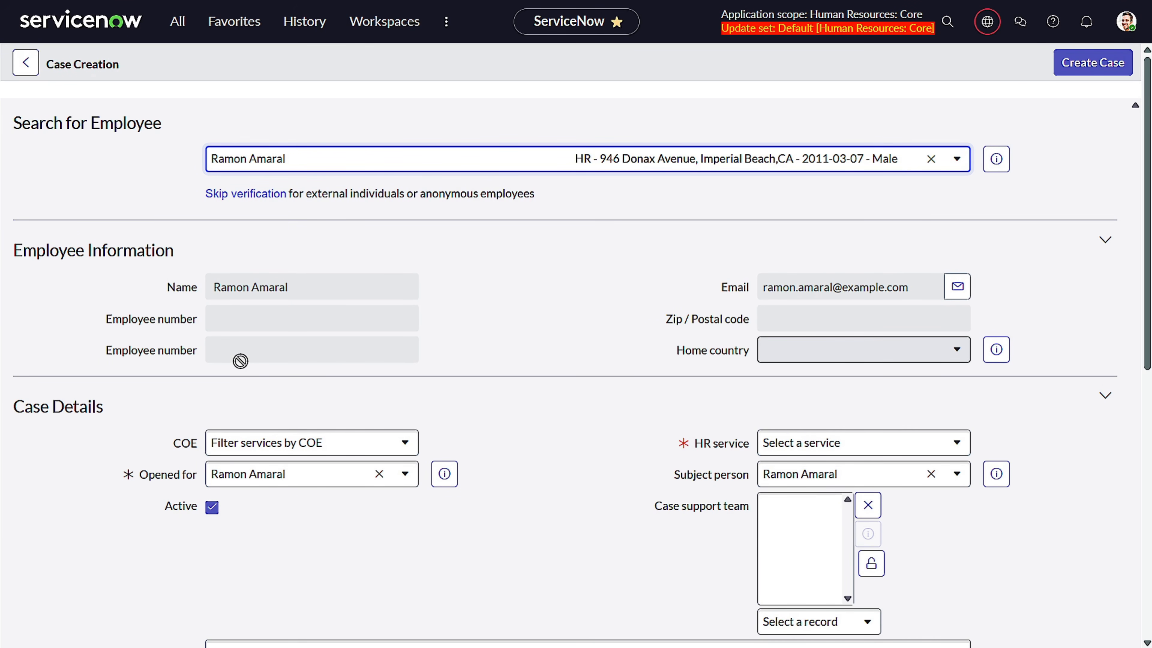
{"action": "mouse_move", "coordinate": [289, 193]}
{"action": "left_mouse_down"}
{"action": "mouse_move", "coordinate": [311, 224]}
{"action": "mouse_move", "coordinate": [398, 187]}
{"action": "mouse_move", "coordinate": [283, 181]}
{"action": "left_mouse_up"}
{"action": "left_click", "coordinate": [406, 211]}
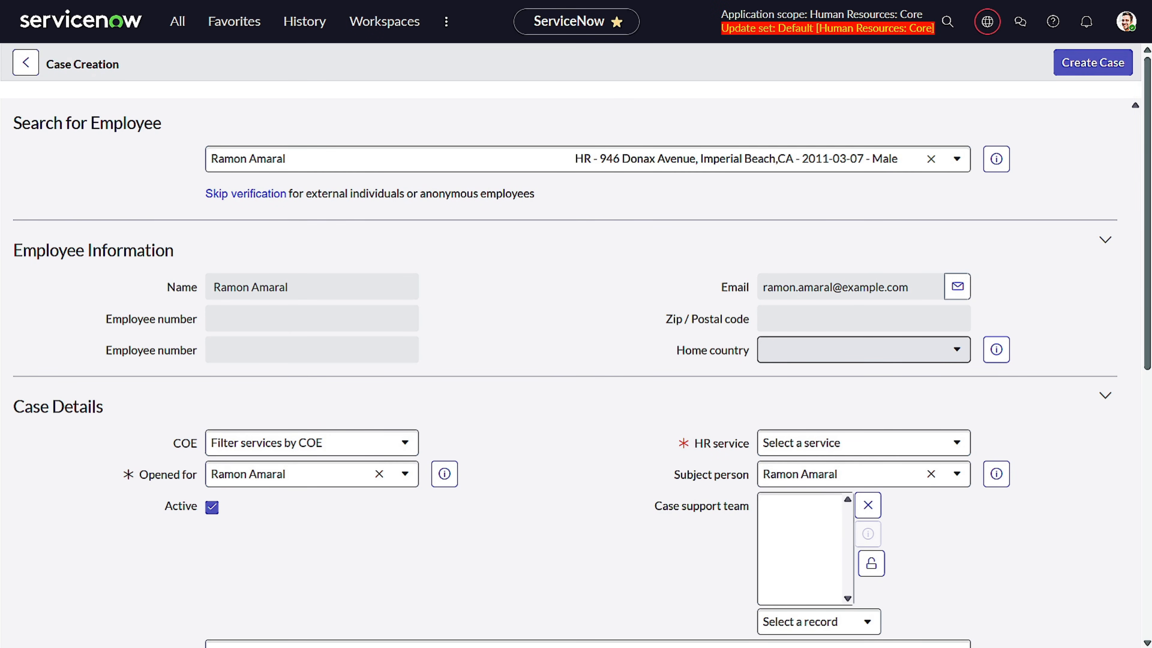
{"action": "key", "text": "alt+Tab"}
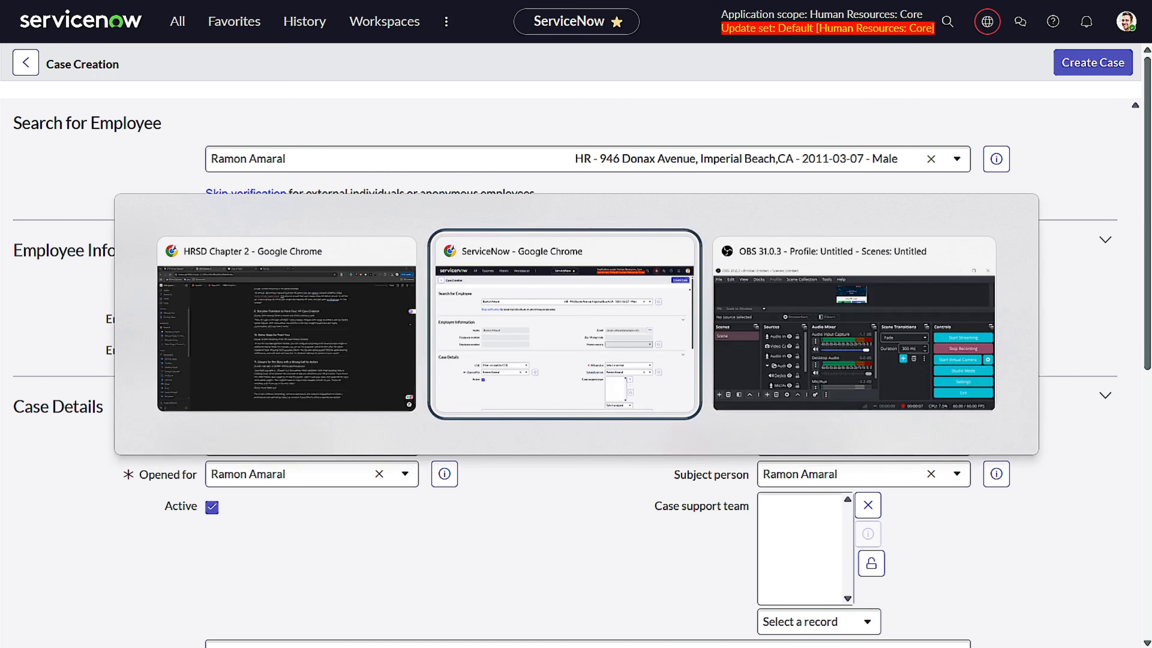